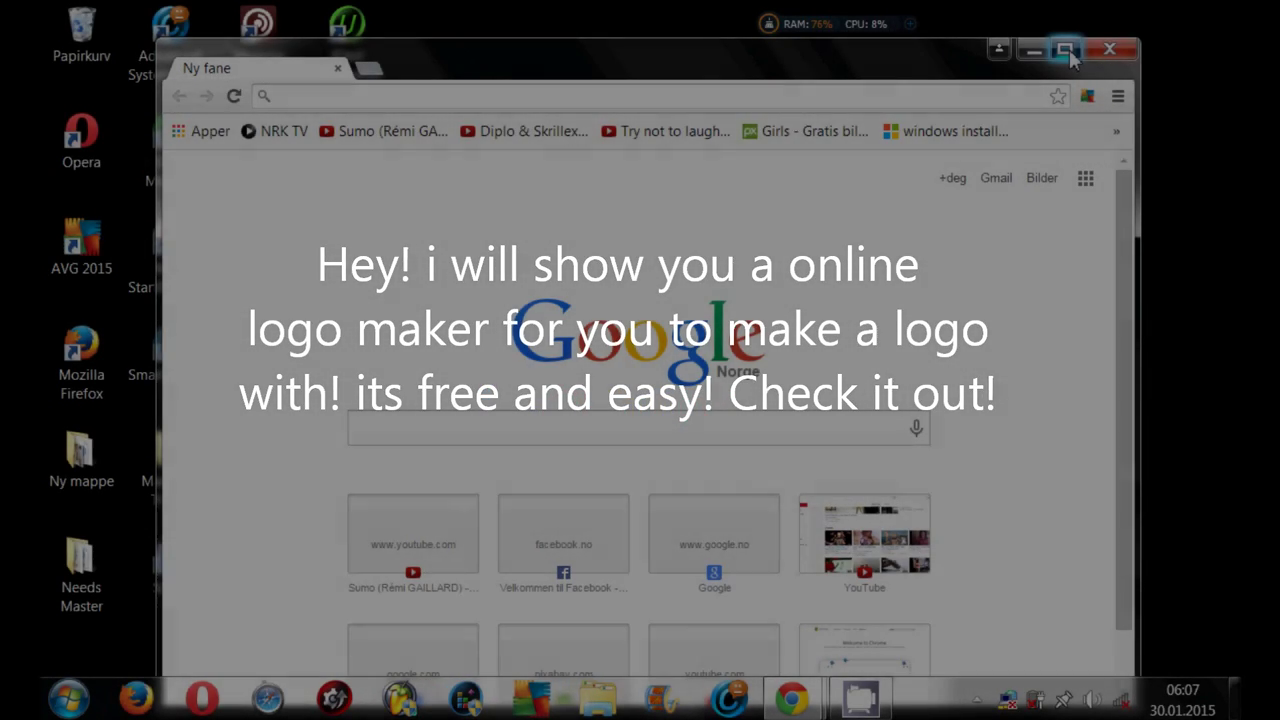
Maximize the Chrome window and load the Google home page at google.com
left_click(1065, 49)
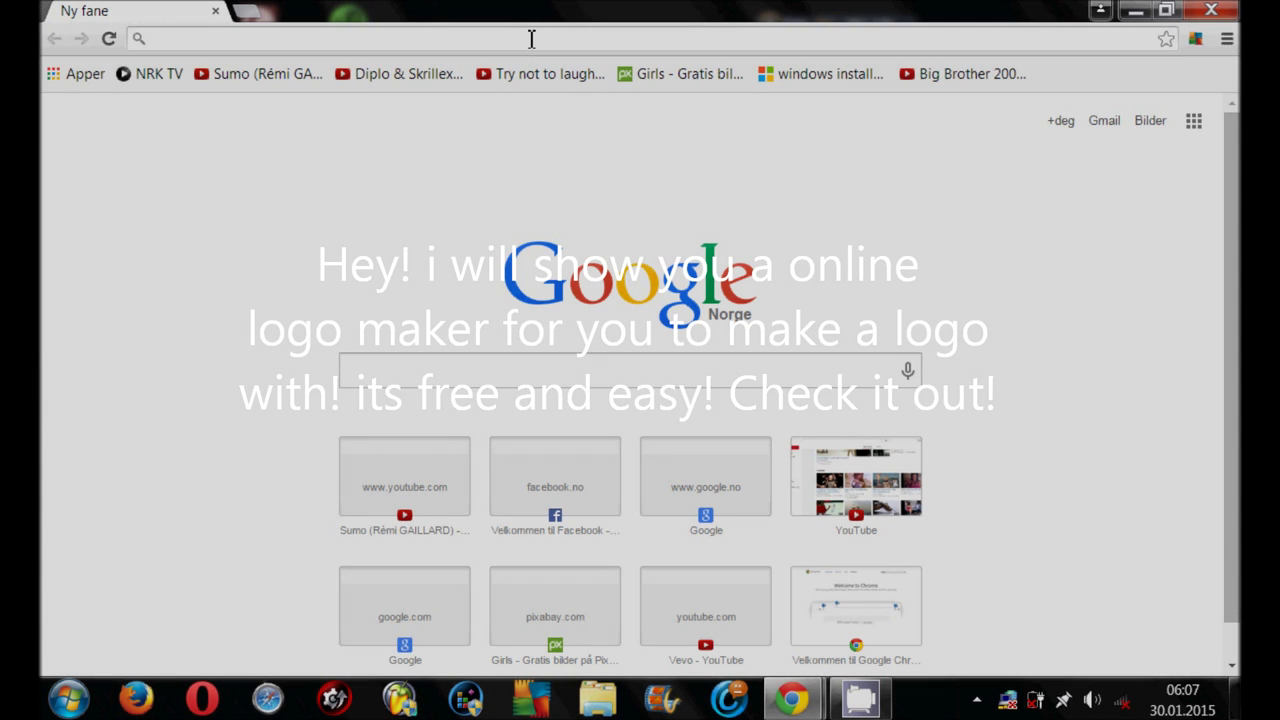
type("google.no/?gfe_rd=cr&ei=sRHLVK6cAcmg8wfRnYDgAg&gws_rd=ssl")
key("Return")
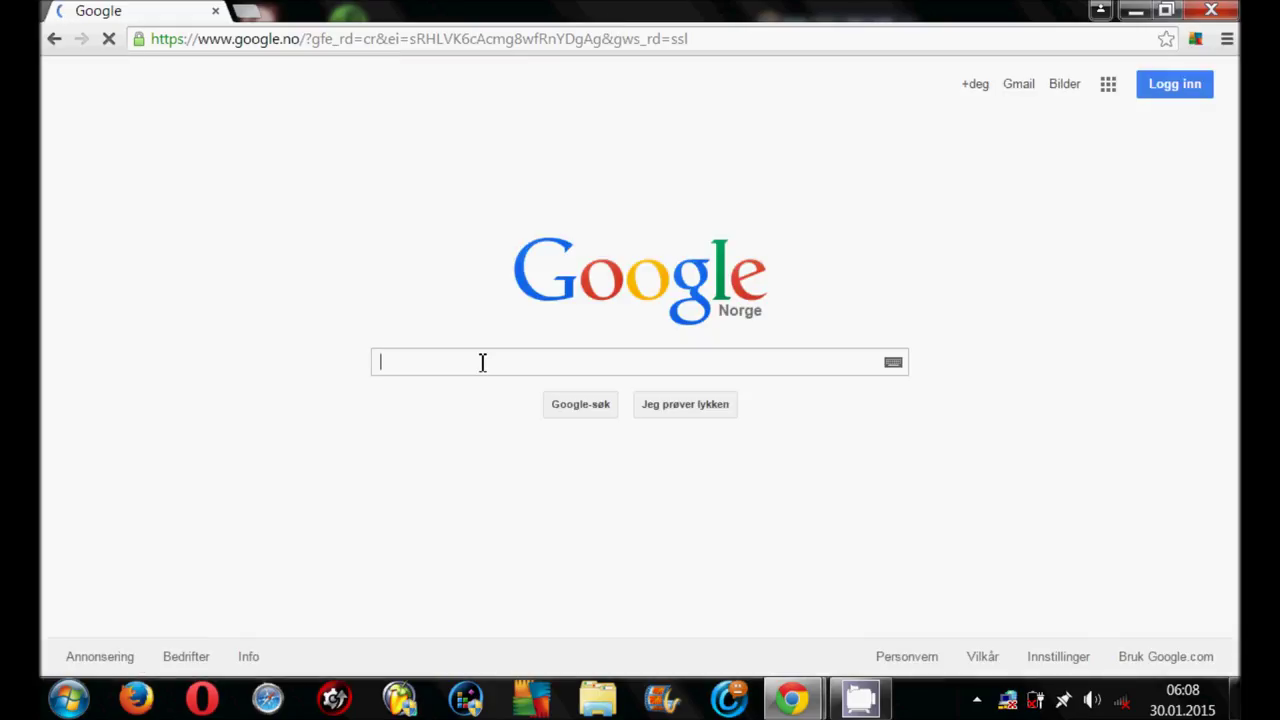
Search Google for 'clothes to order free logo maker' and pick out the clothes2order result
type("fre")
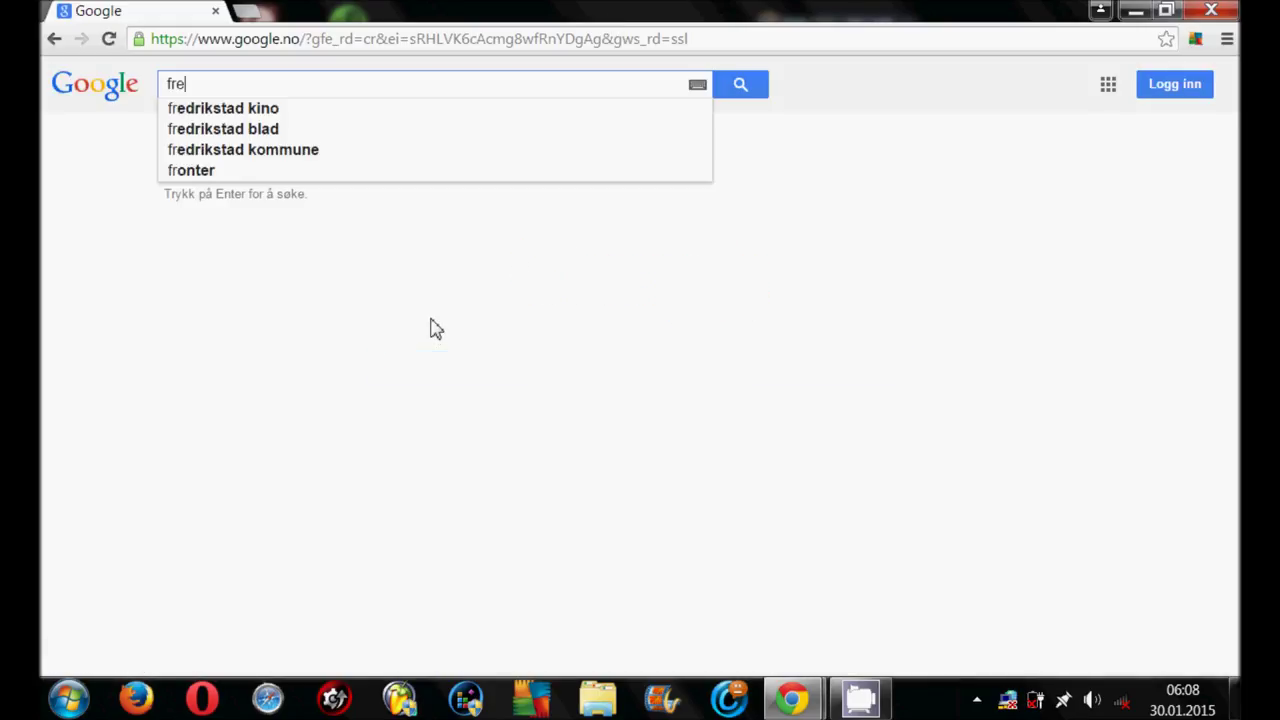
type("e")
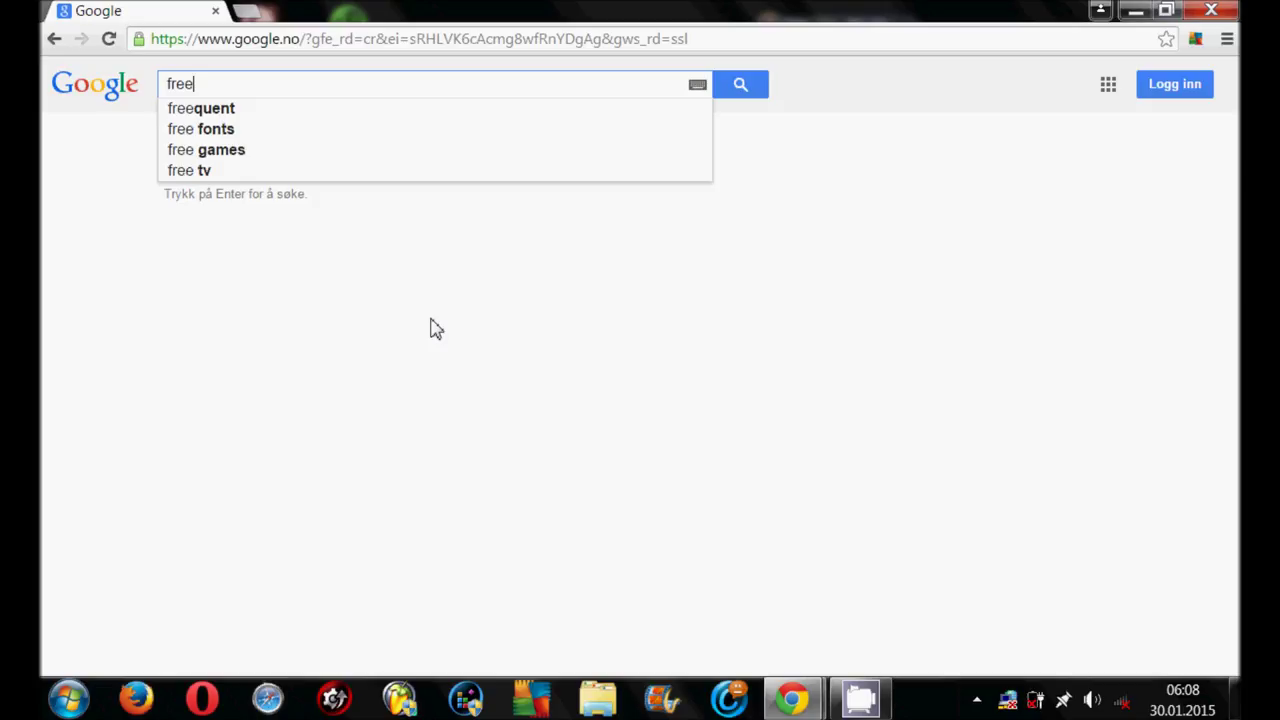
key("BackSpace")
key("BackSpace")
key("BackSpace")
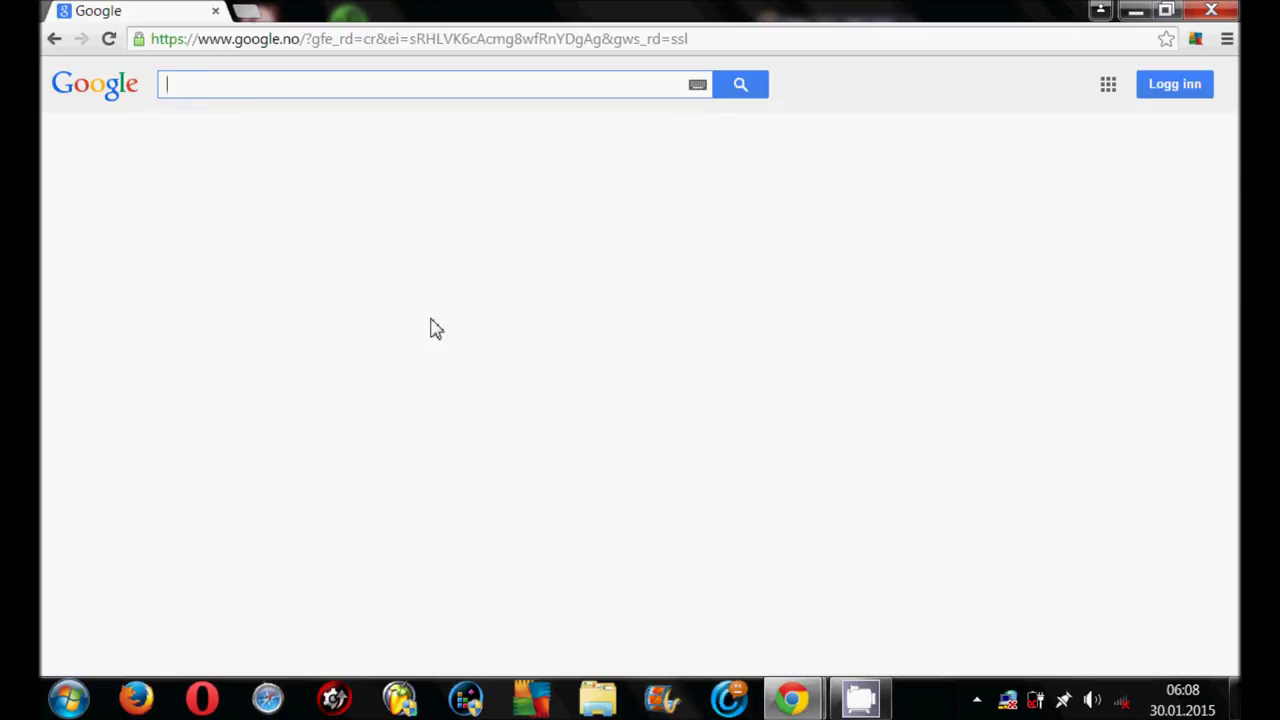
type("clothes ")
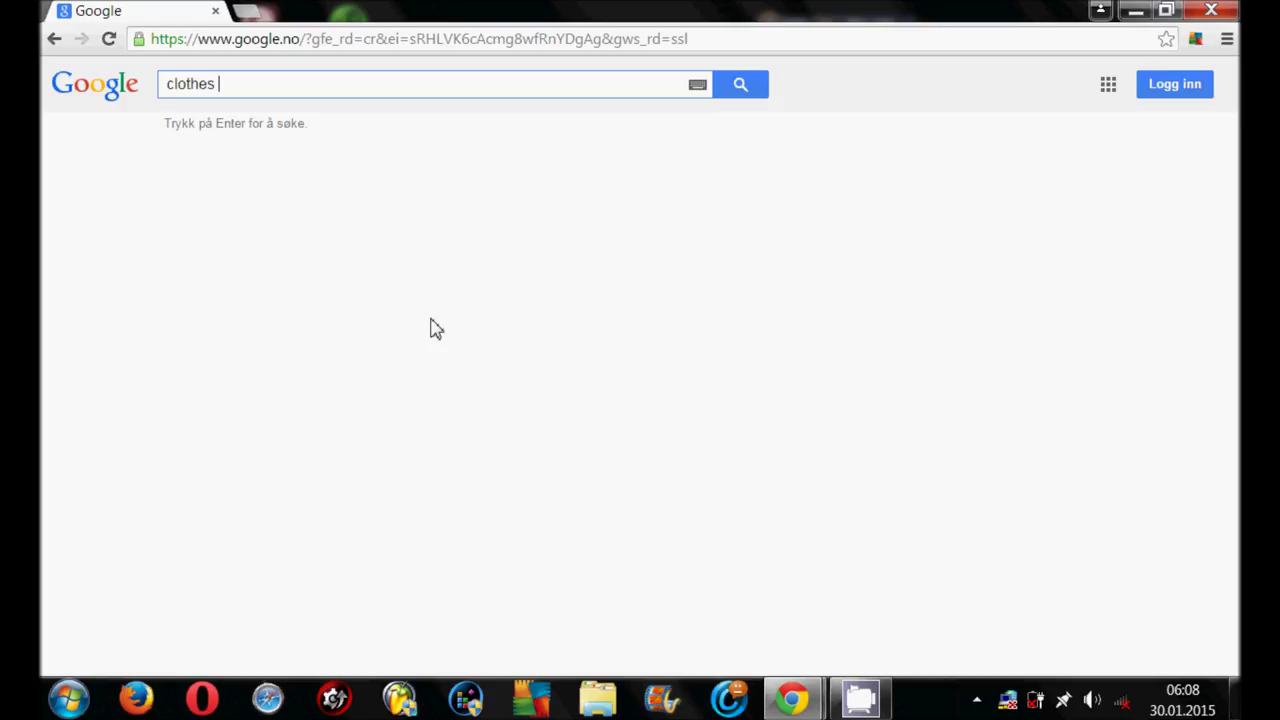
type("to ord")
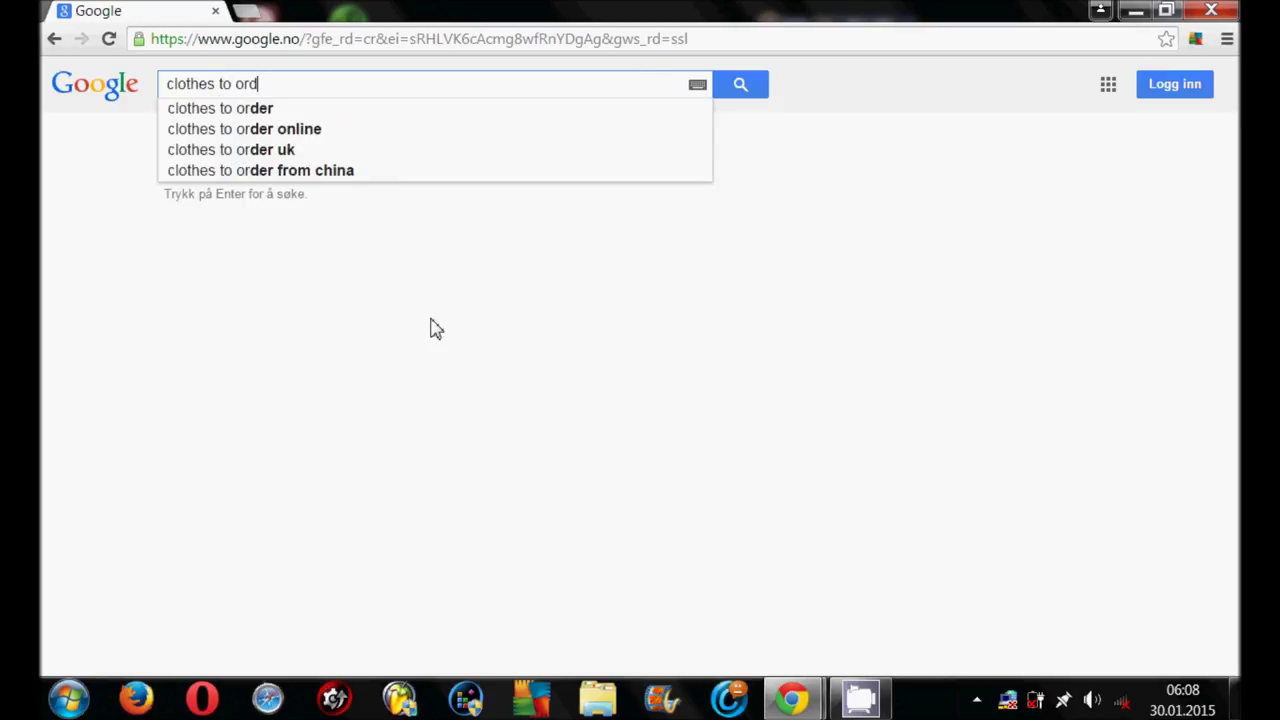
type("er fre")
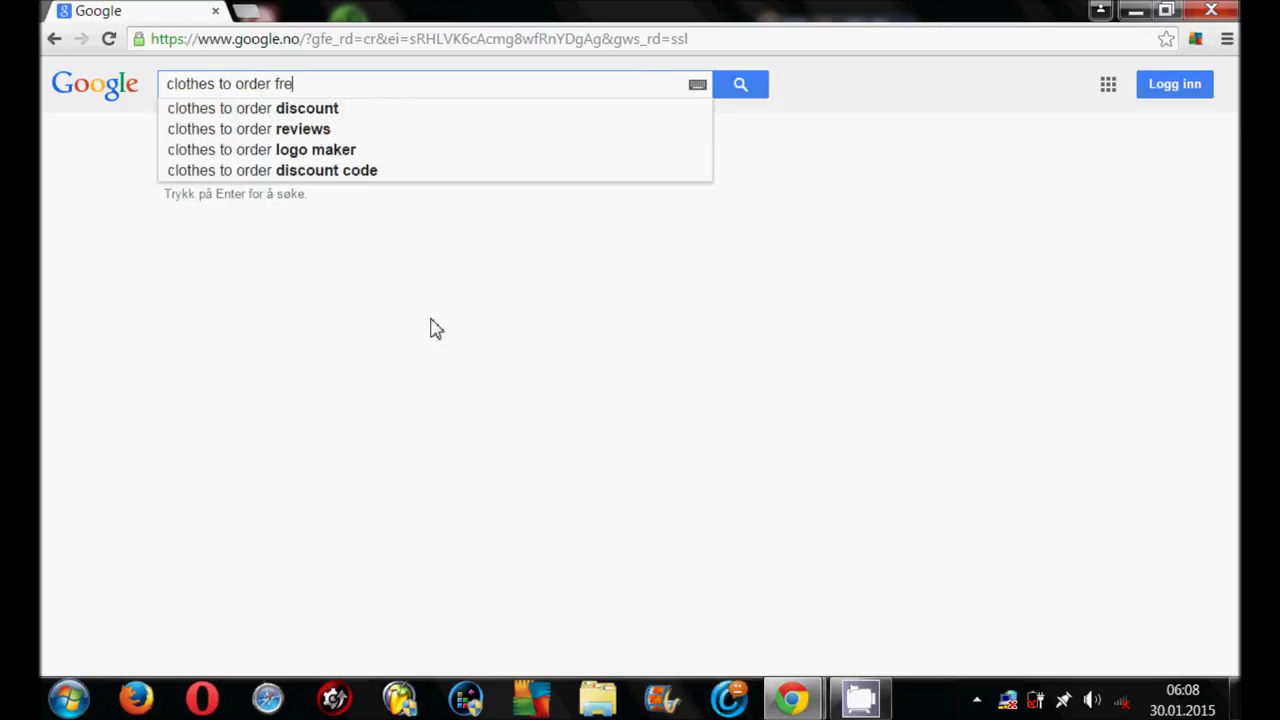
type("e ")
type("lofg")
key("BackSpace")
key("BackSpace")
type("go ma")
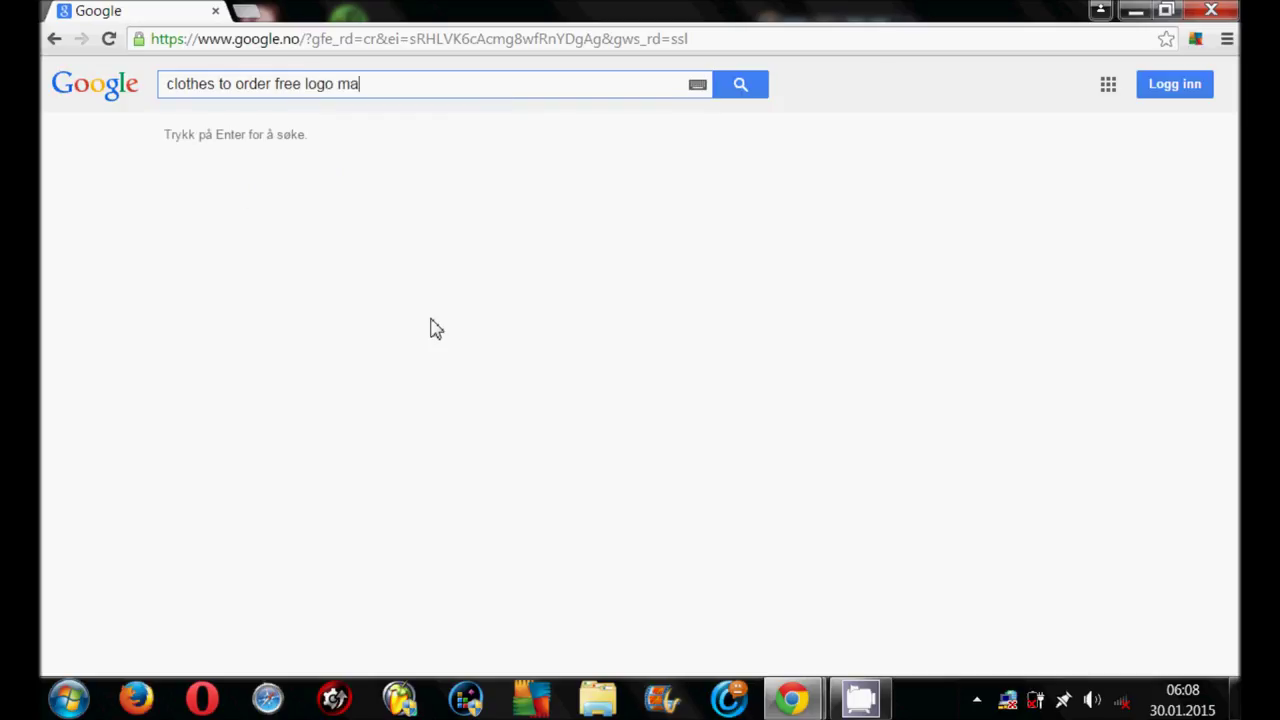
type("ker")
left_click(741, 92)
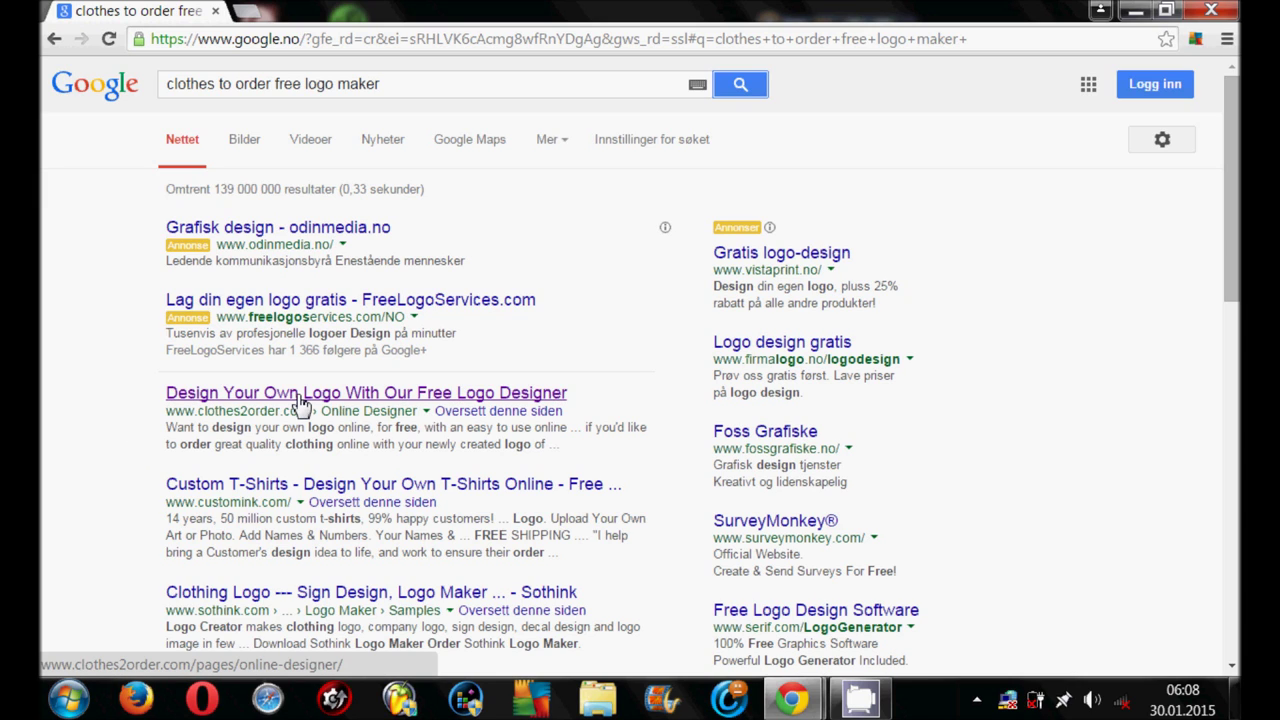
left_click_drag(198, 412, 290, 404)
Open the Clothes2order free logo designer result and scroll down to the design canvas
left_click(250, 396)
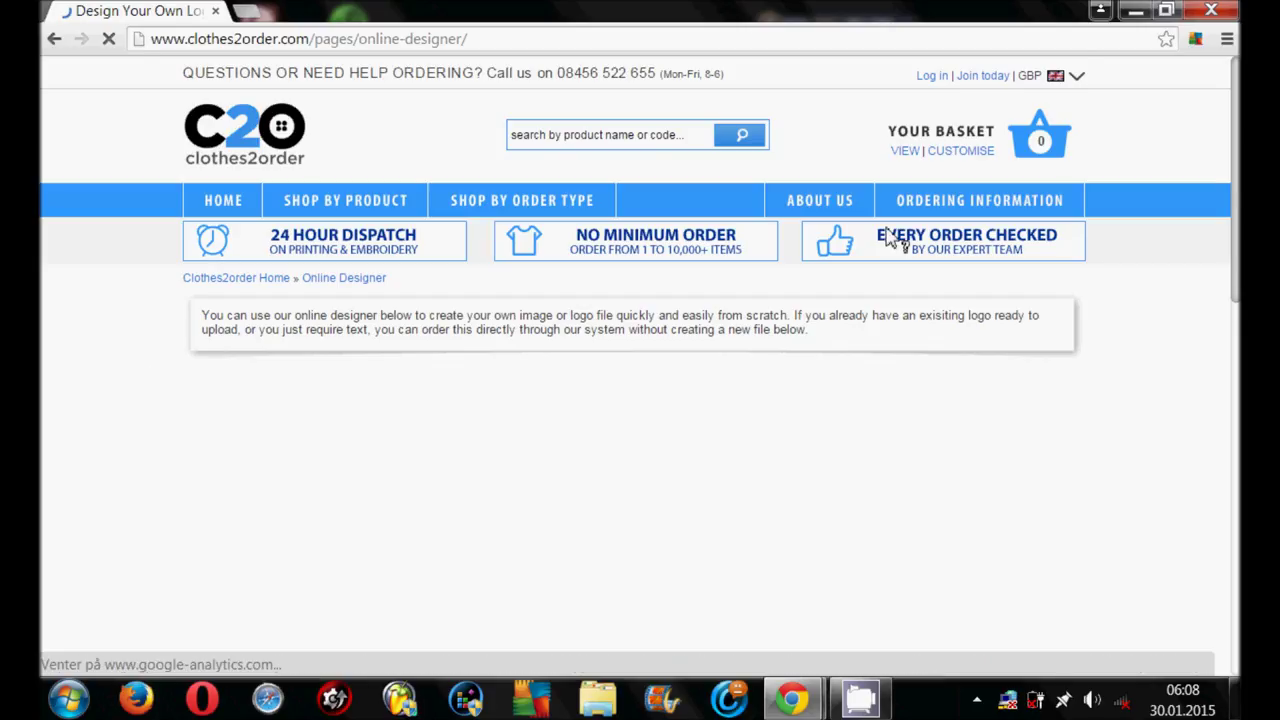
scroll(1238, 170, "down", 3)
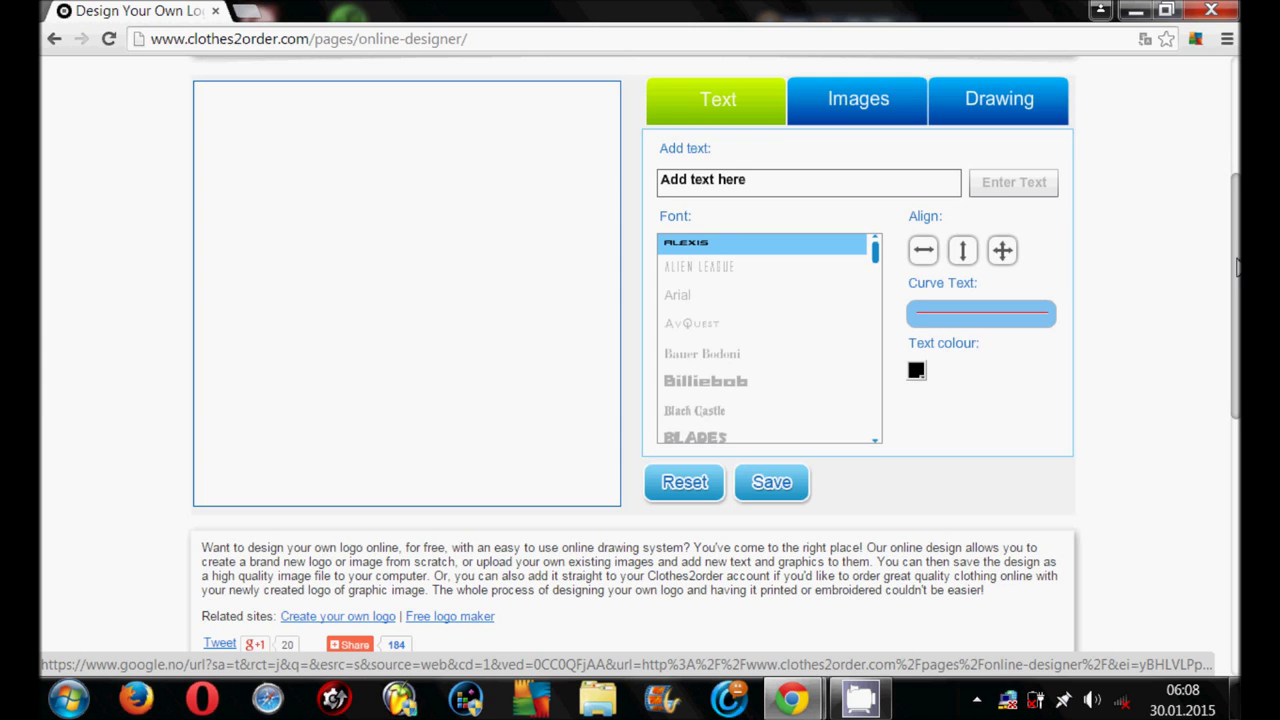
left_click_drag(1238, 275, 1238, 255)
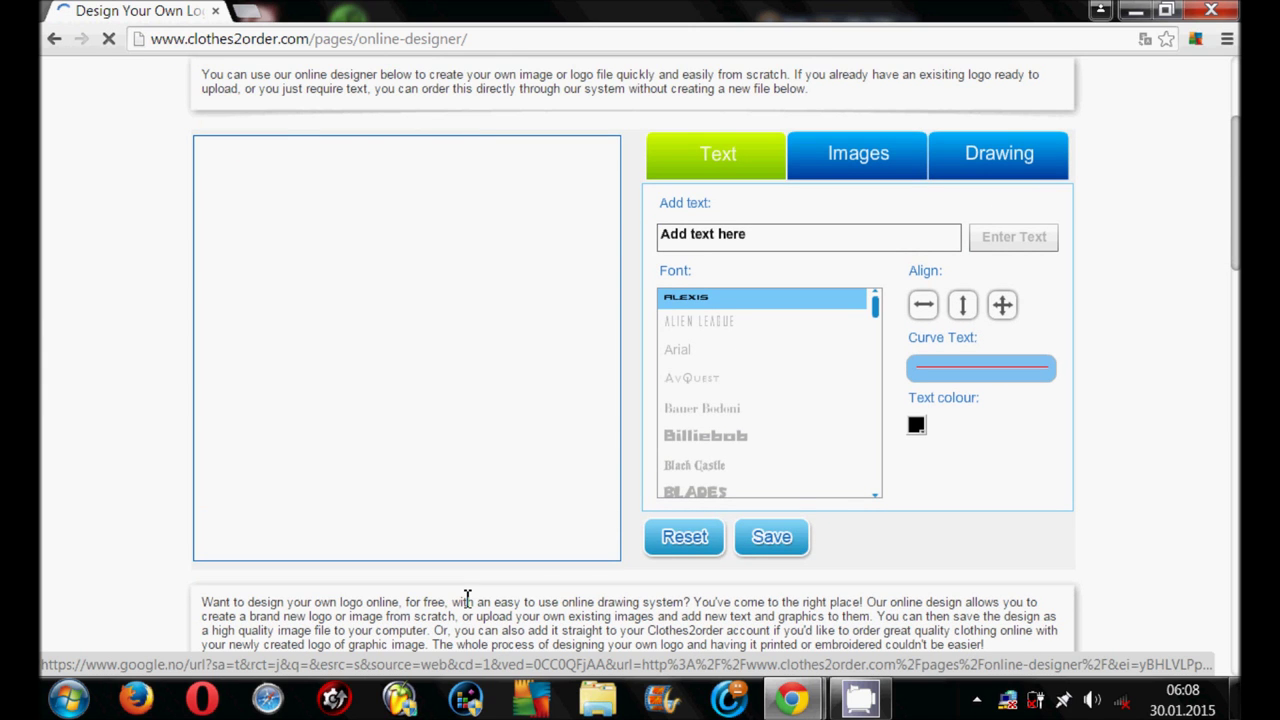
left_click_drag(206, 601, 1040, 603)
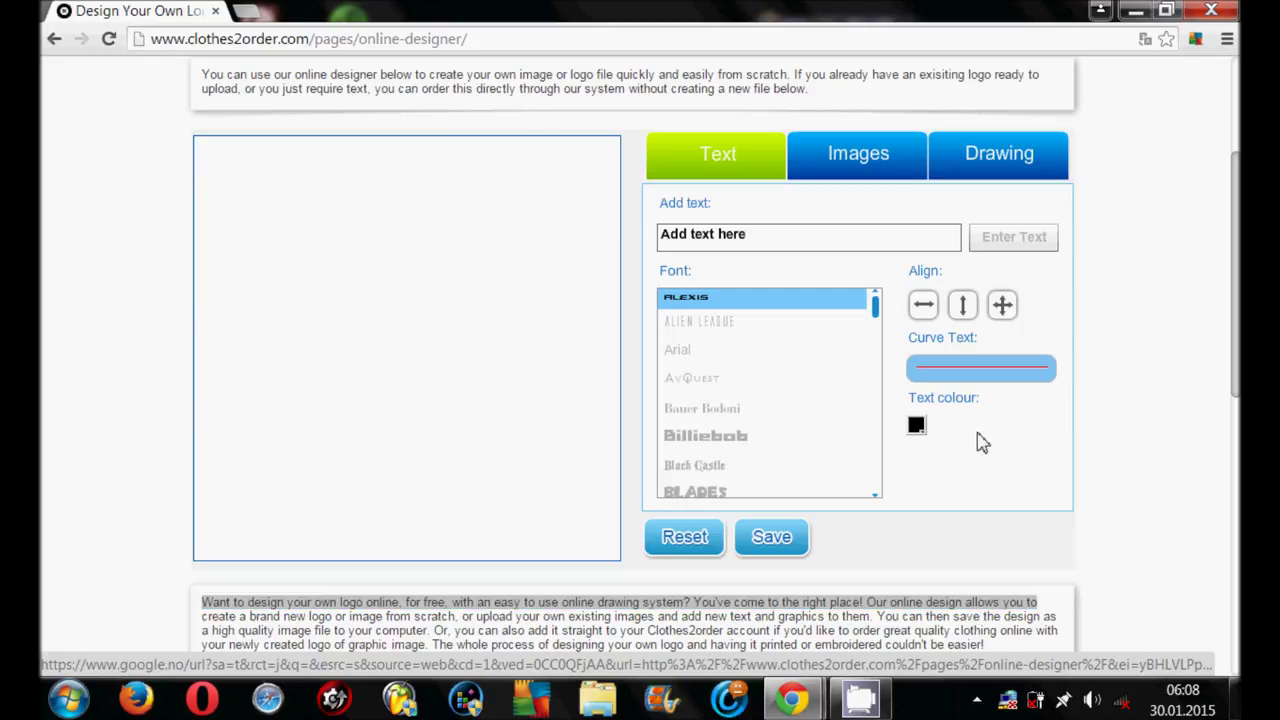
Add the text 'add text' to the canvas, centre it and enlarge it
left_click(714, 235)
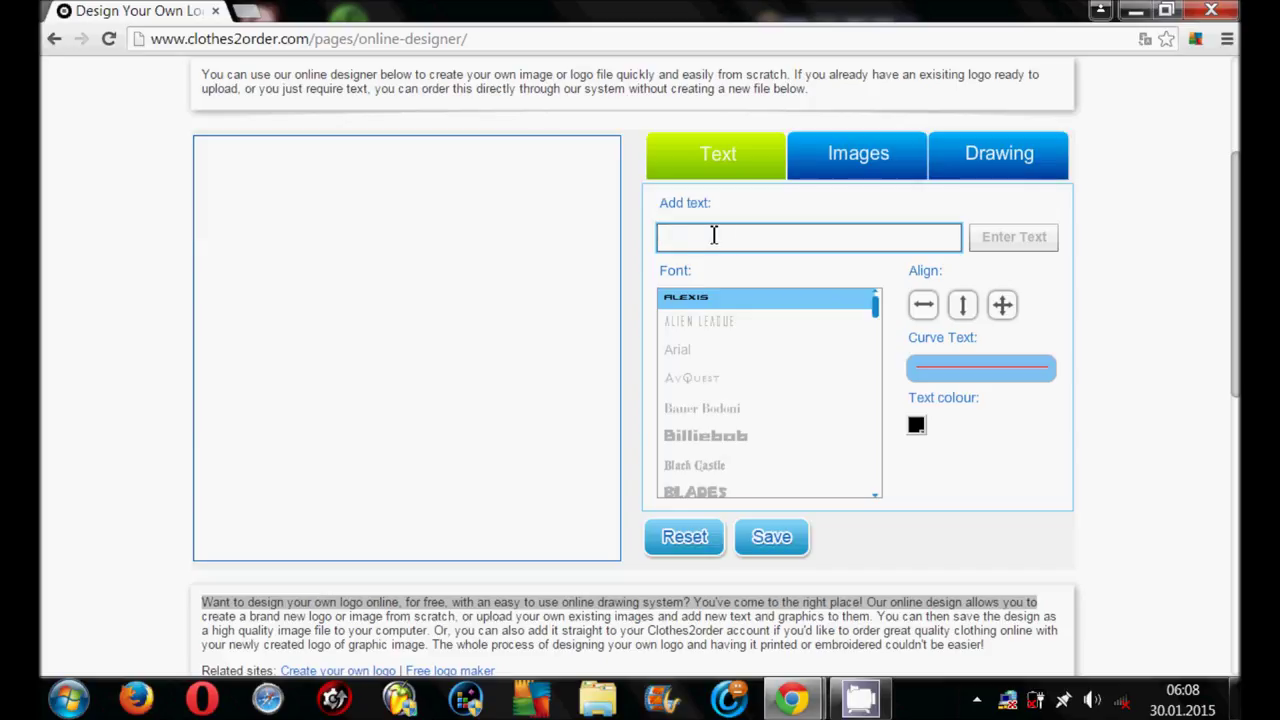
type("add text")
left_click(972, 240)
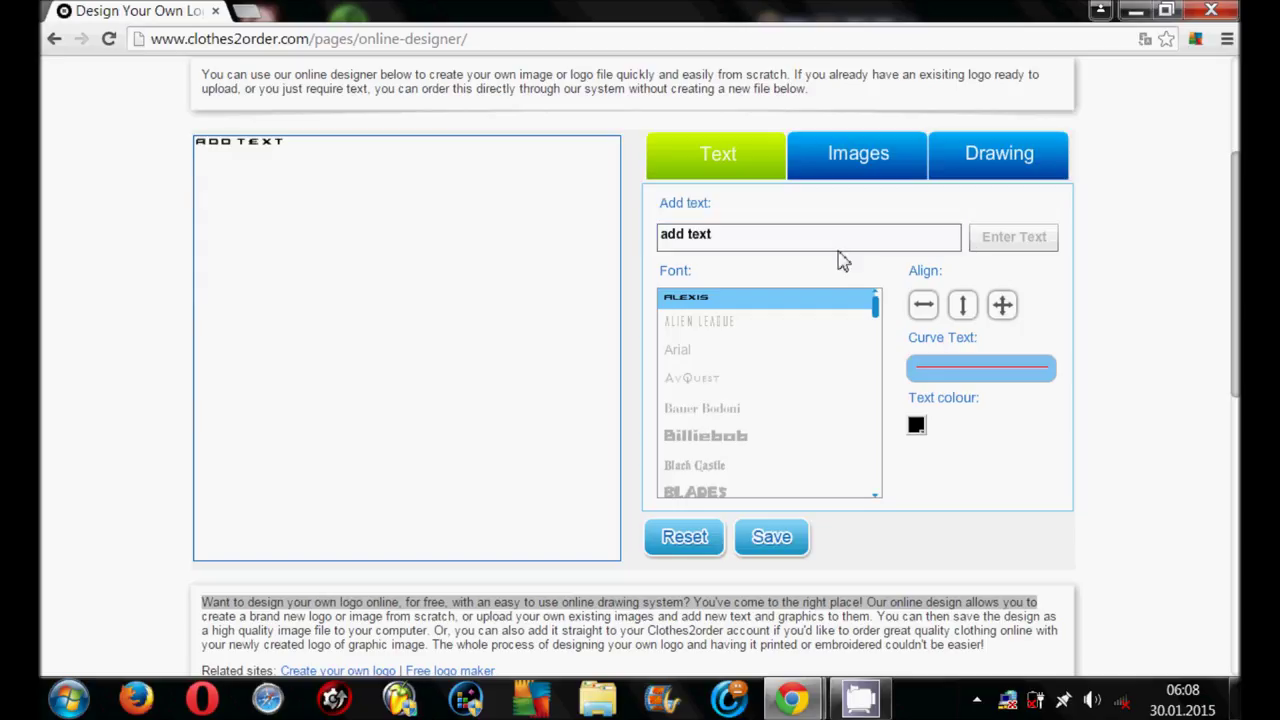
left_click_drag(238, 141, 380, 348)
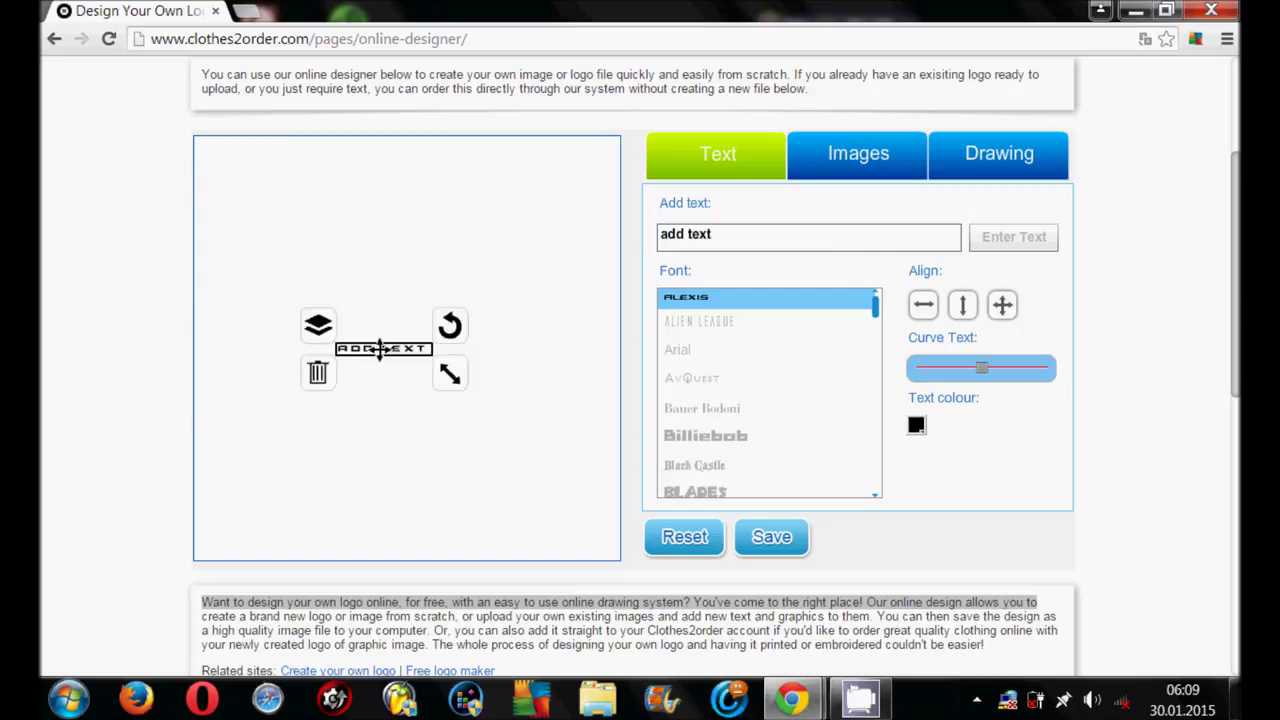
left_click_drag(481, 348, 501, 348)
mouse_move(603, 389)
left_mouse_down()
mouse_move(630, 403)
mouse_move(608, 402)
left_mouse_up()
left_click_drag(468, 345, 480, 345)
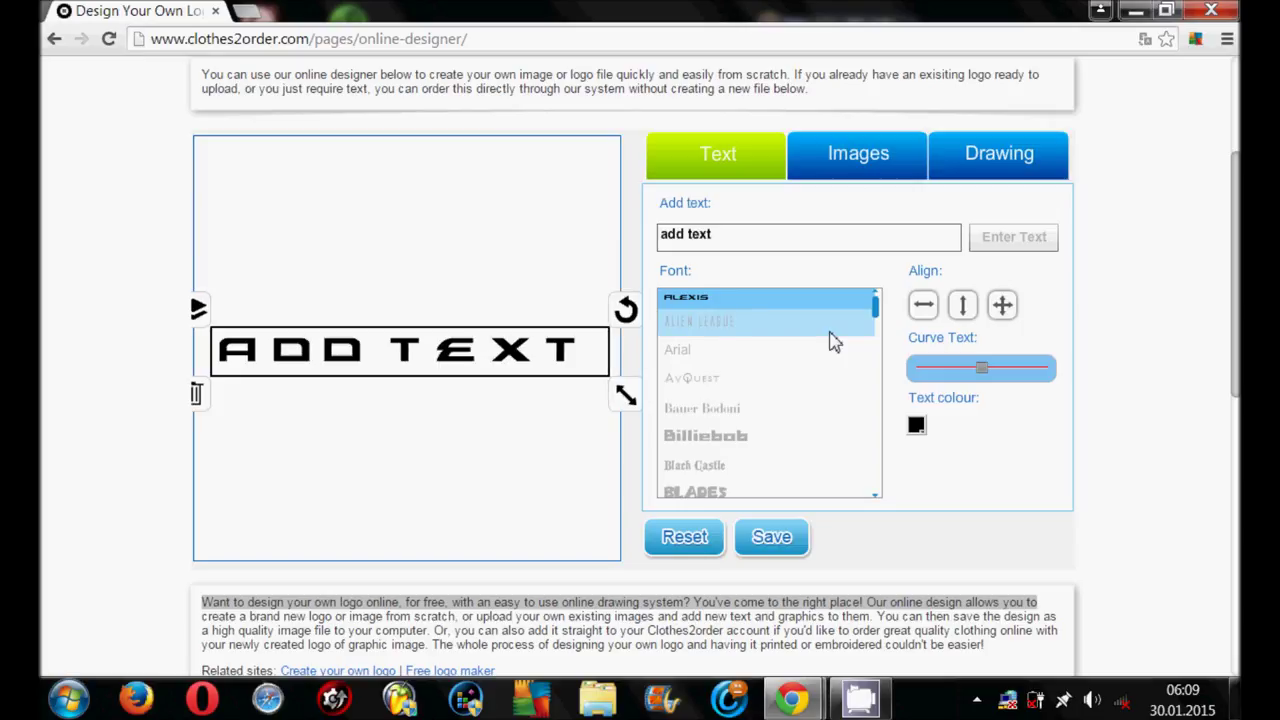
Preview fonts from the font list and apply Han Solo to the ADD TEXT
left_click(726, 331)
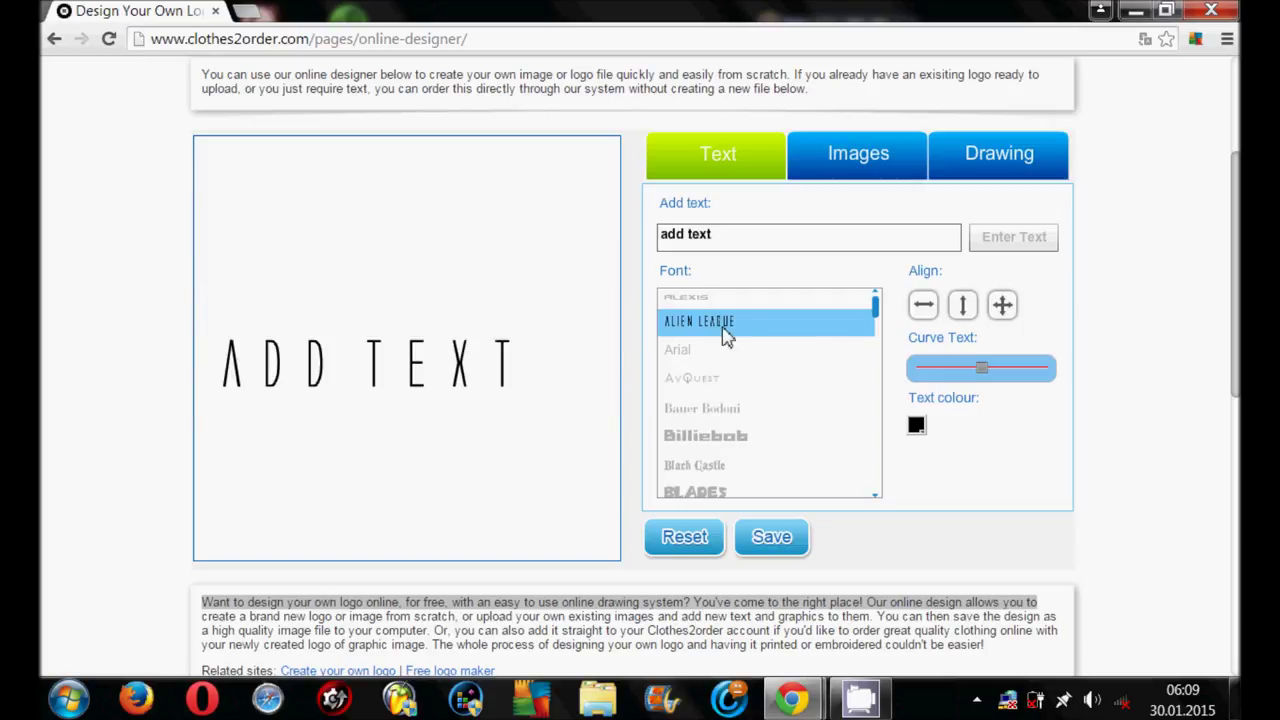
key("Down")
key("Down")
key("Down")
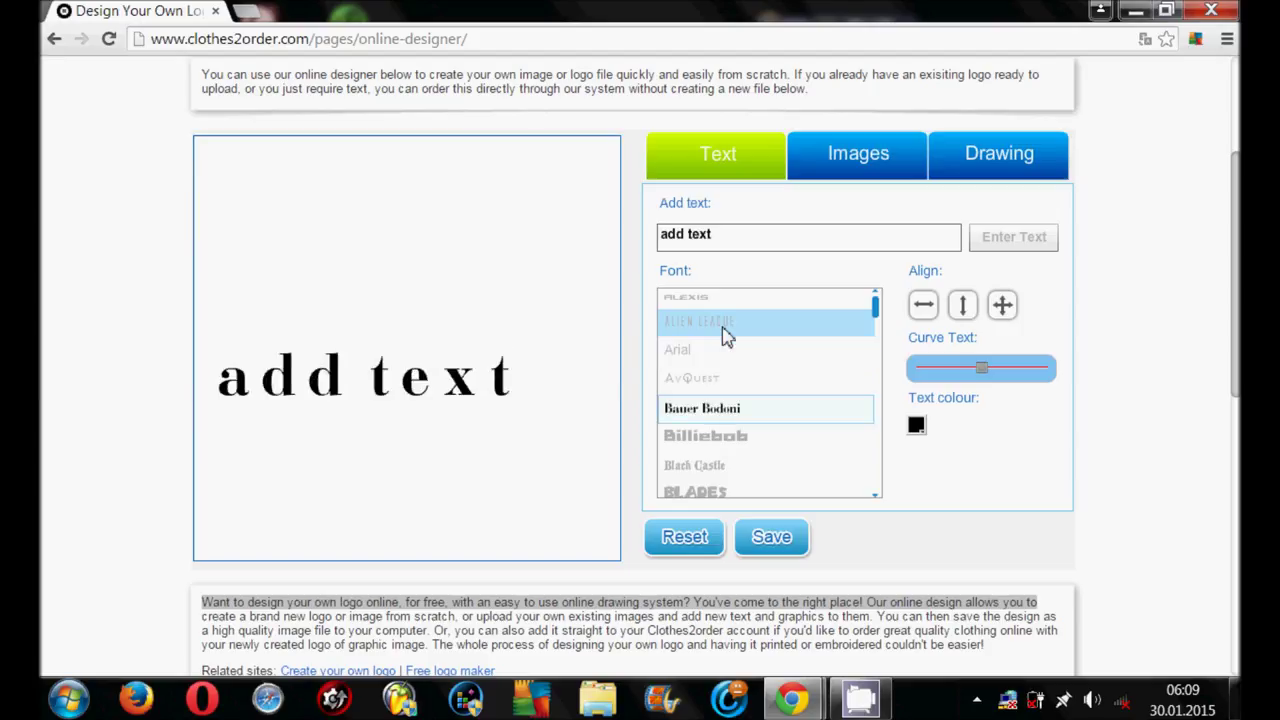
key("Down")
key("Down")
key("Down")
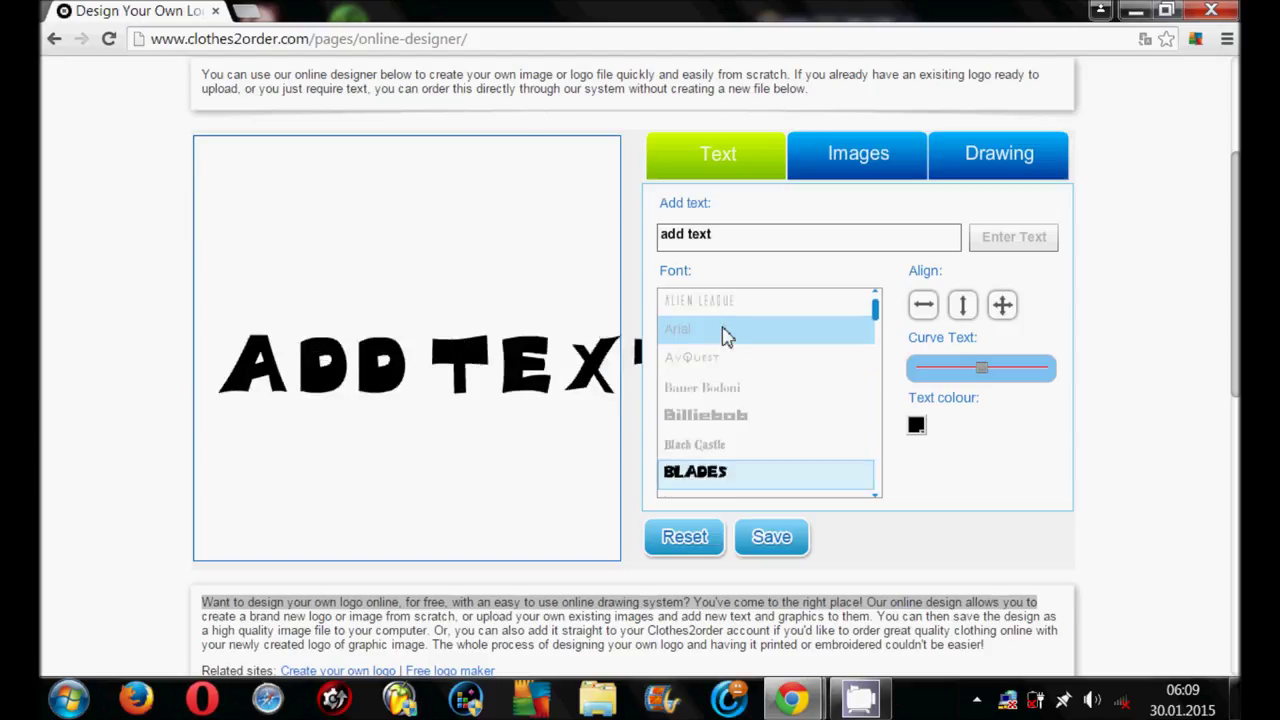
key("Down")
key("Down")
key("Down")
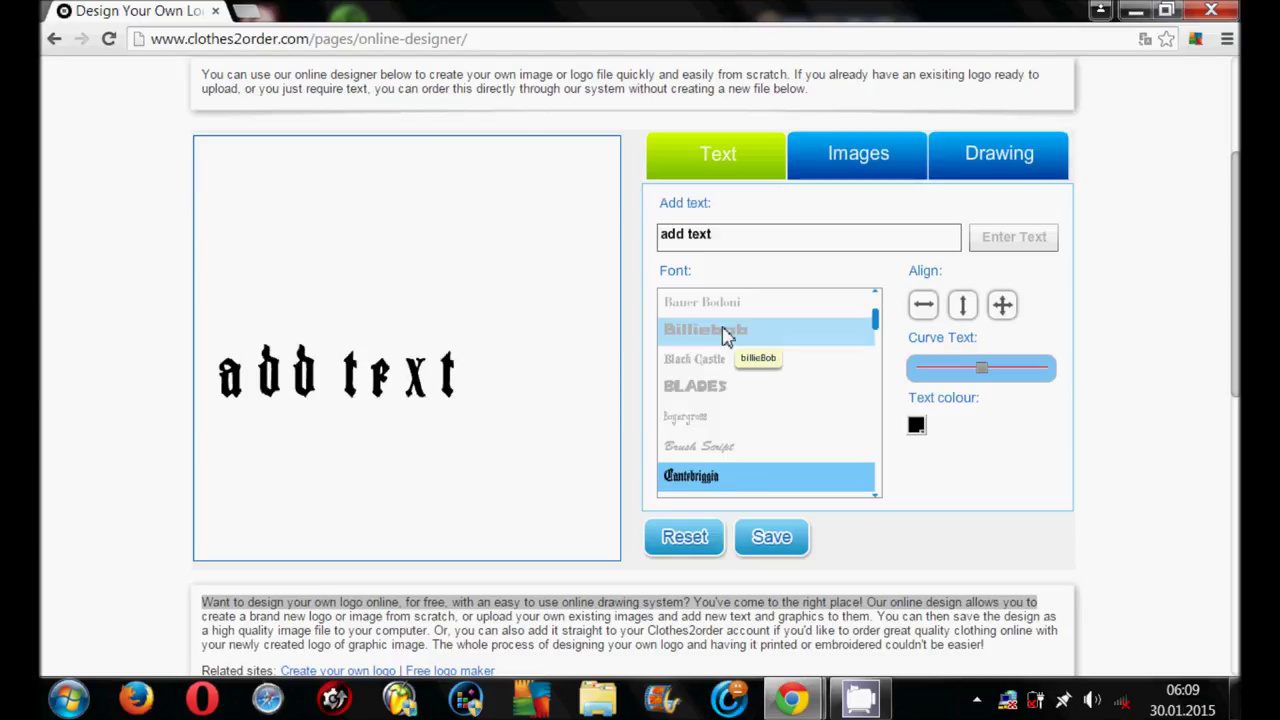
key("Down")
key("Down")
key("Down")
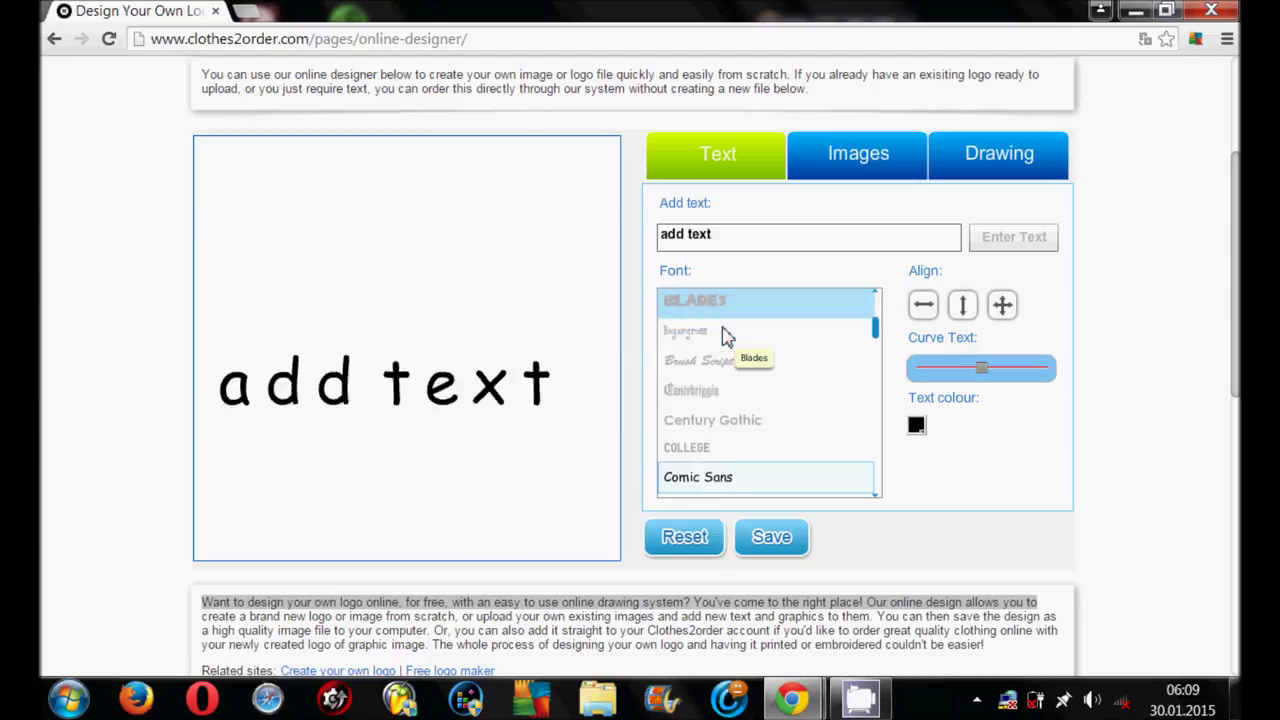
key("Down")
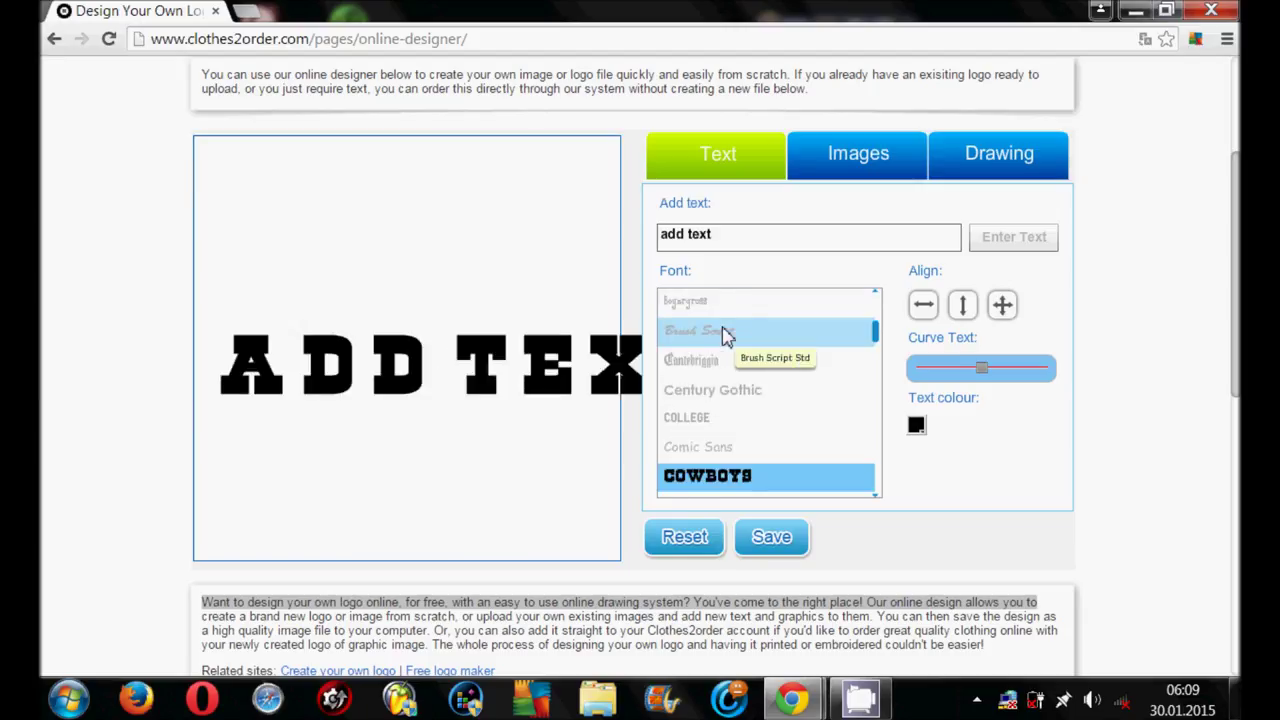
key("Down")
key("Down")
key("Down")
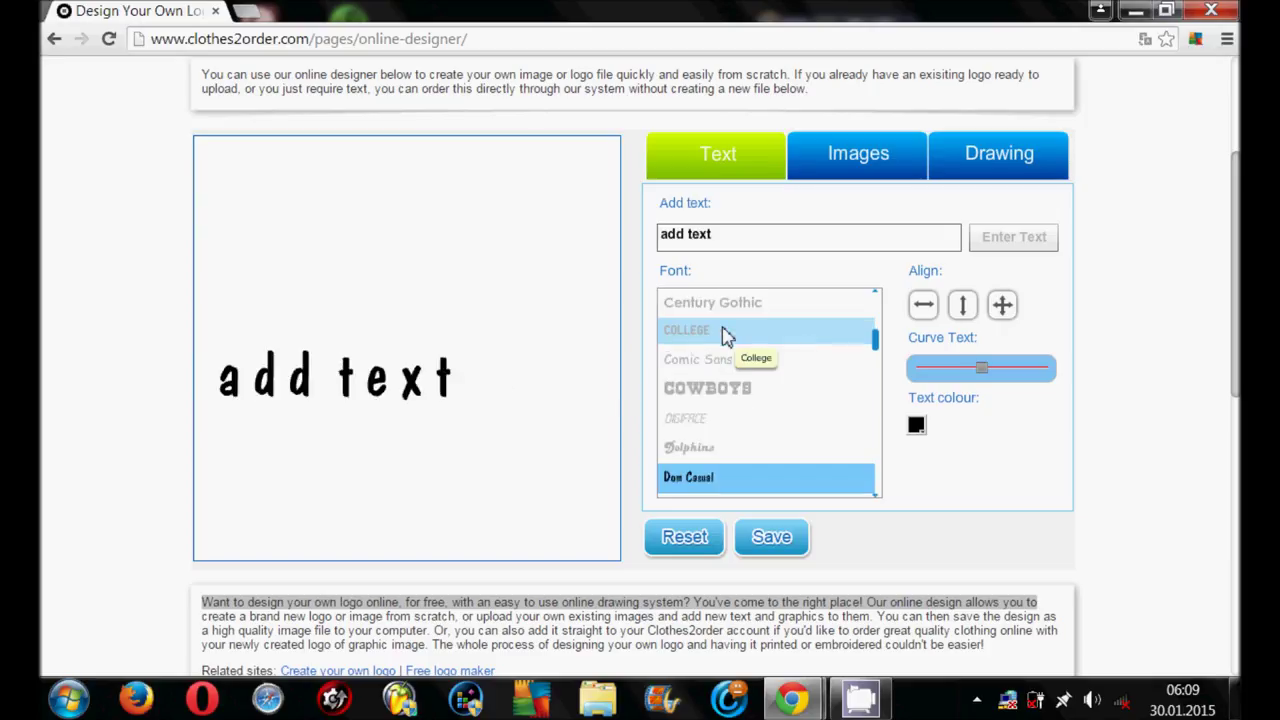
key("Down")
key("Down")
key("Down")
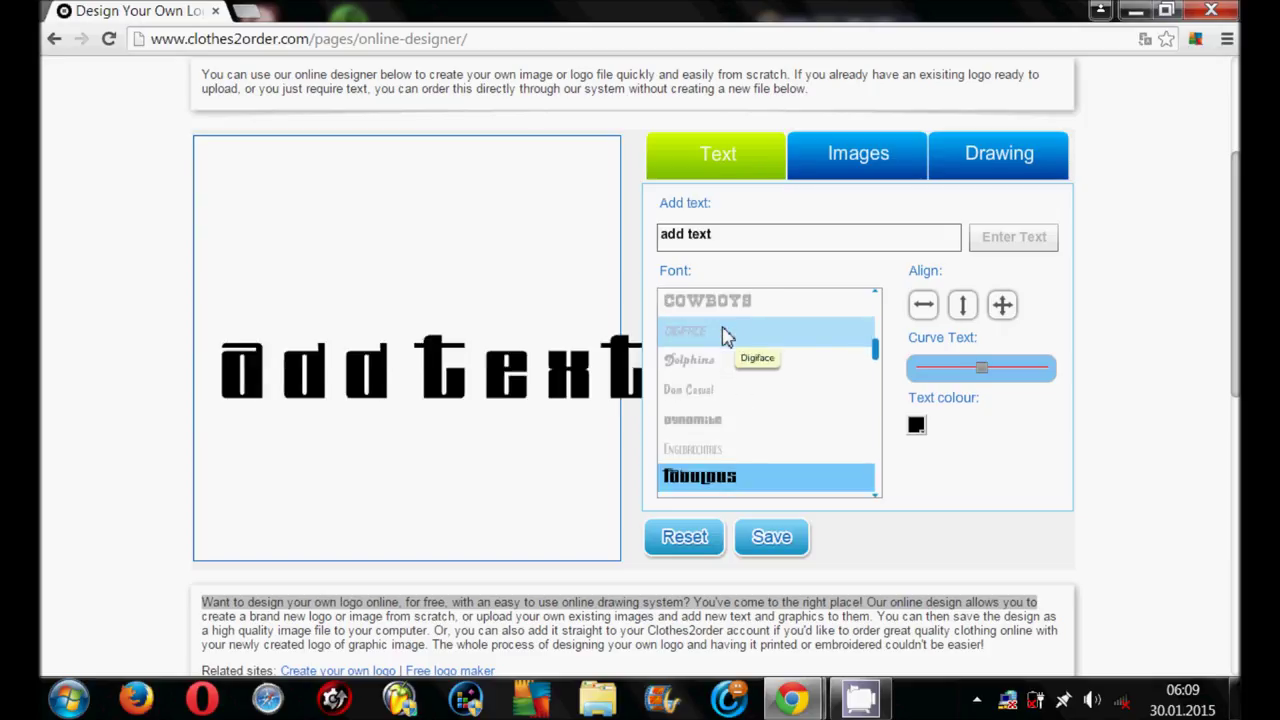
key("Down")
key("Down")
key("Up")
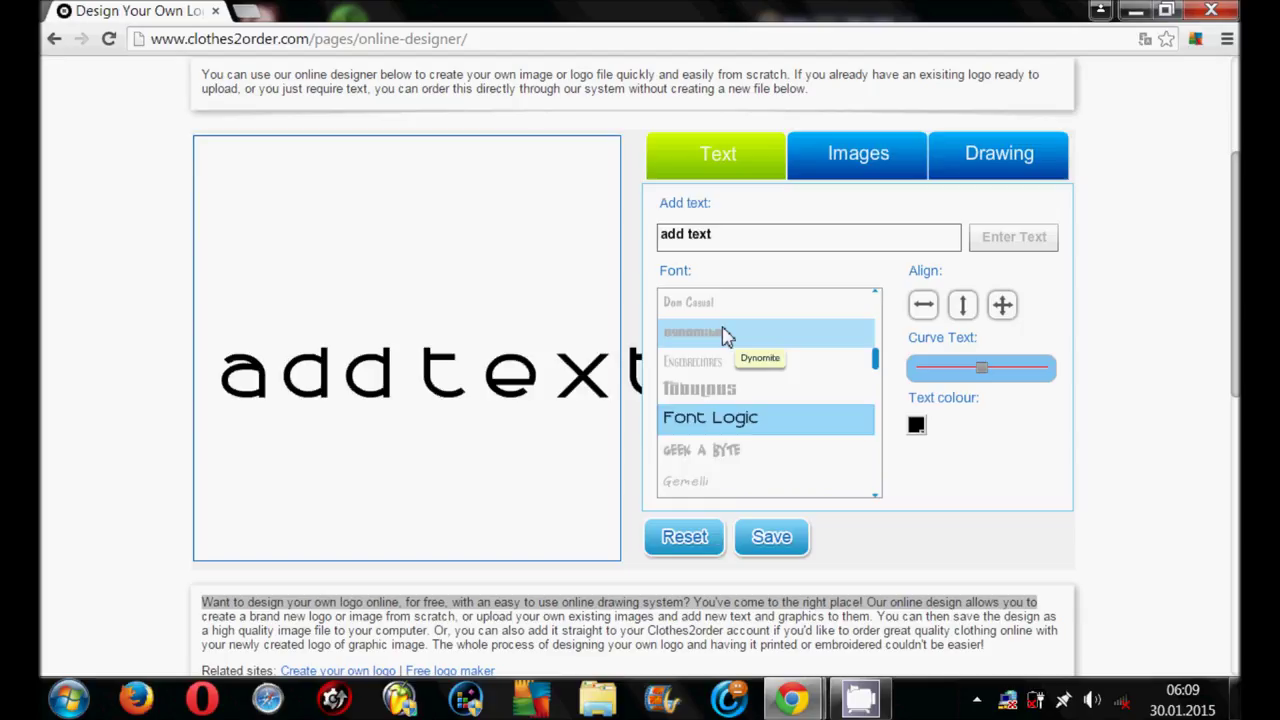
key("Down")
key("Down")
key("Down")
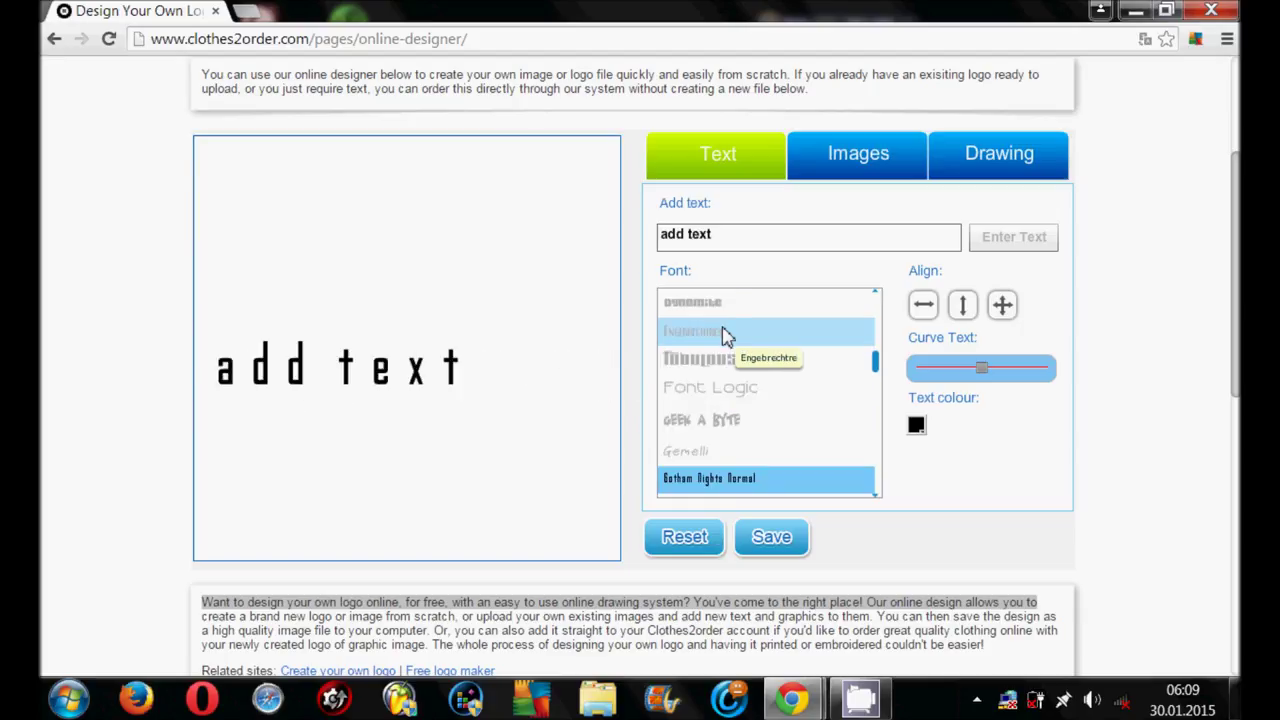
key("Down")
Reposition the ADD TEXT and enlarge it across the canvas
scroll(726, 335, "down", 1)
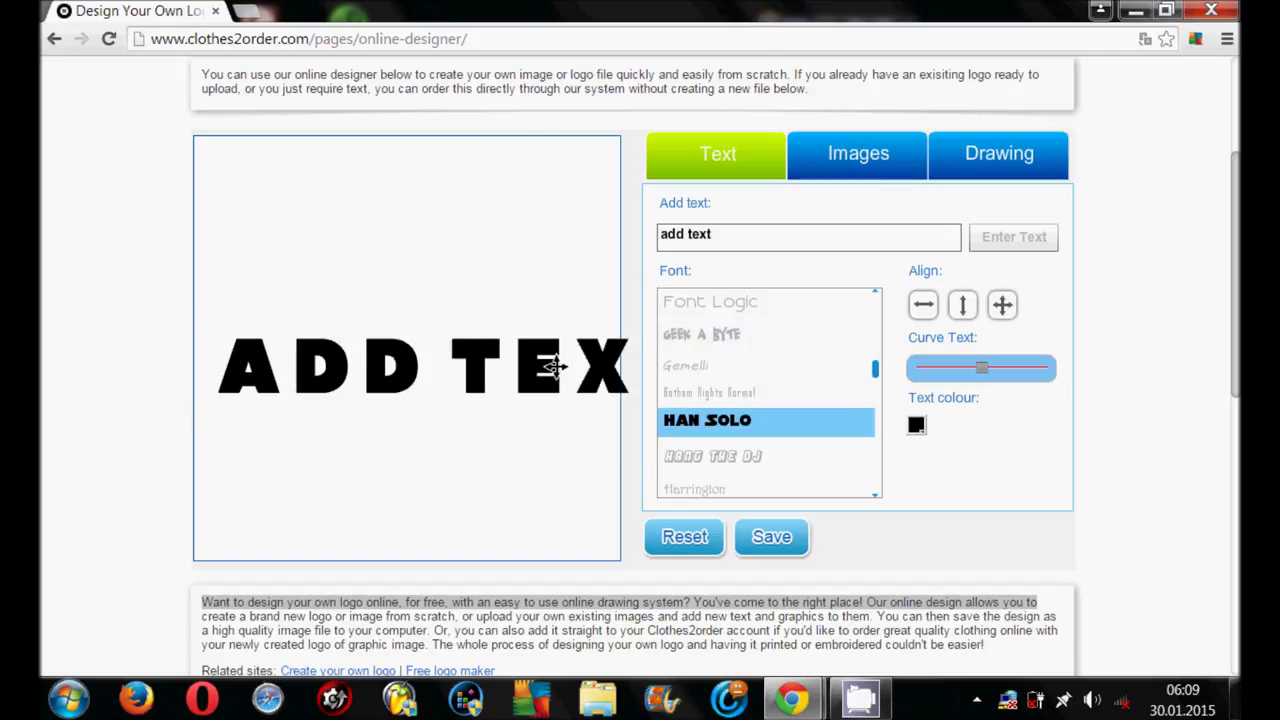
left_click_drag(555, 368, 603, 376)
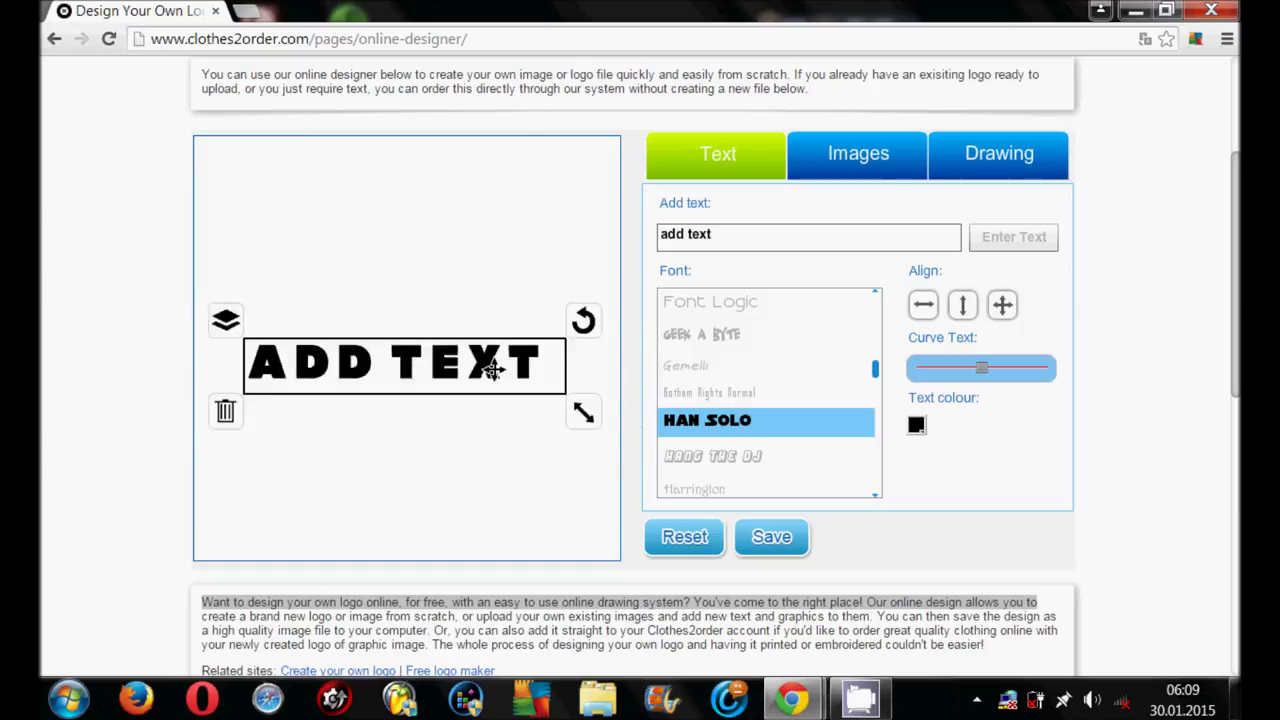
left_click_drag(584, 413, 634, 440)
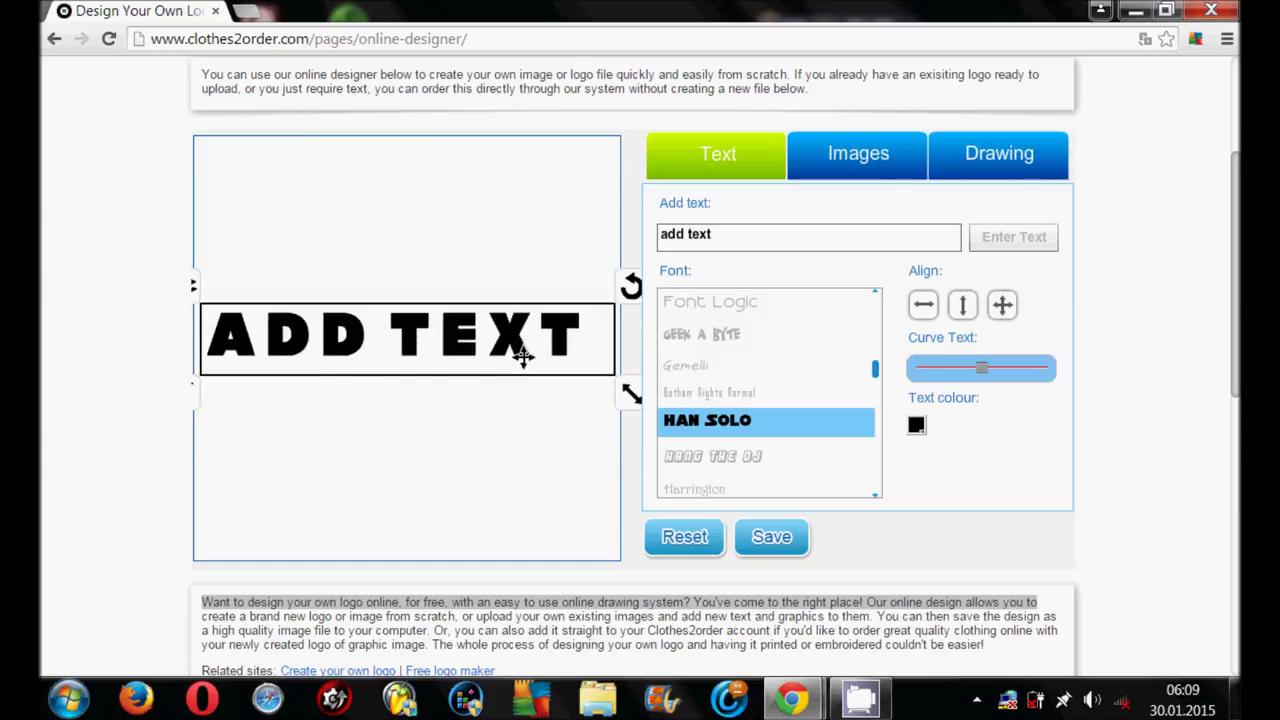
Add a second ADD TEXT below the first and shrink it slightly
left_click(1004, 246)
mouse_move(341, 189)
left_mouse_down()
mouse_move(449, 457)
mouse_move(613, 490)
left_mouse_up()
left_click(395, 335)
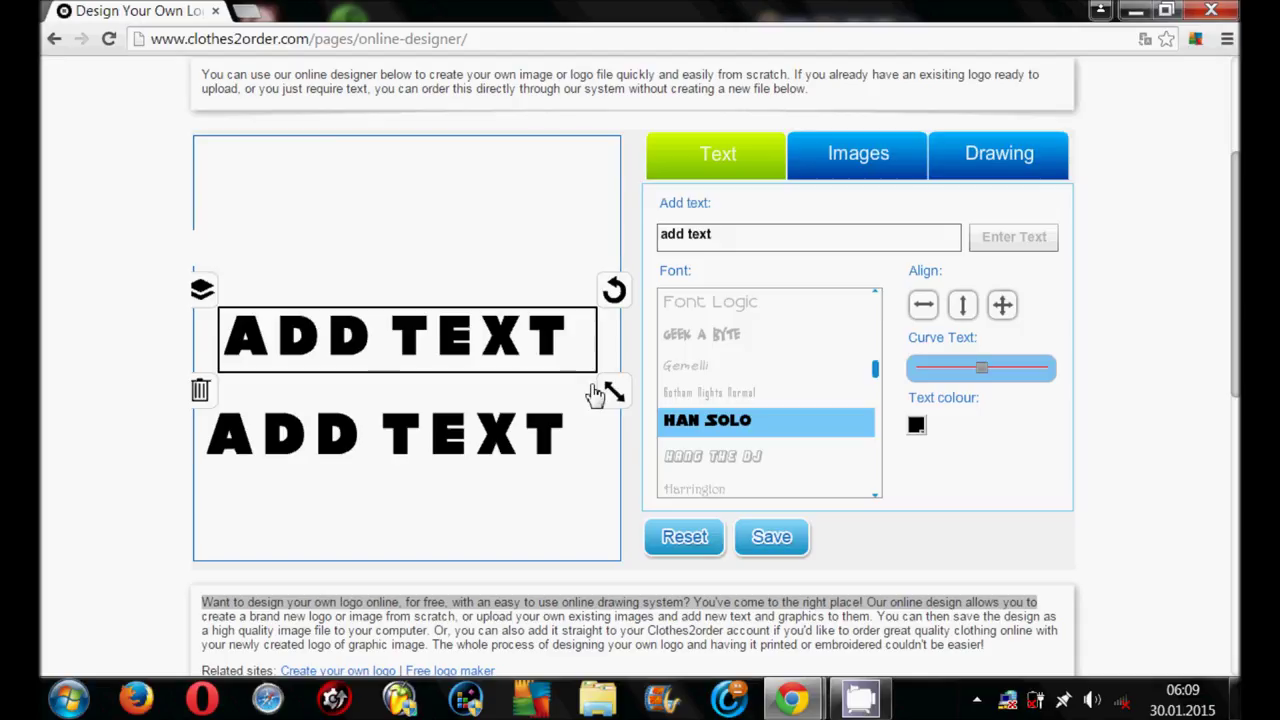
left_click_drag(506, 447, 519, 435)
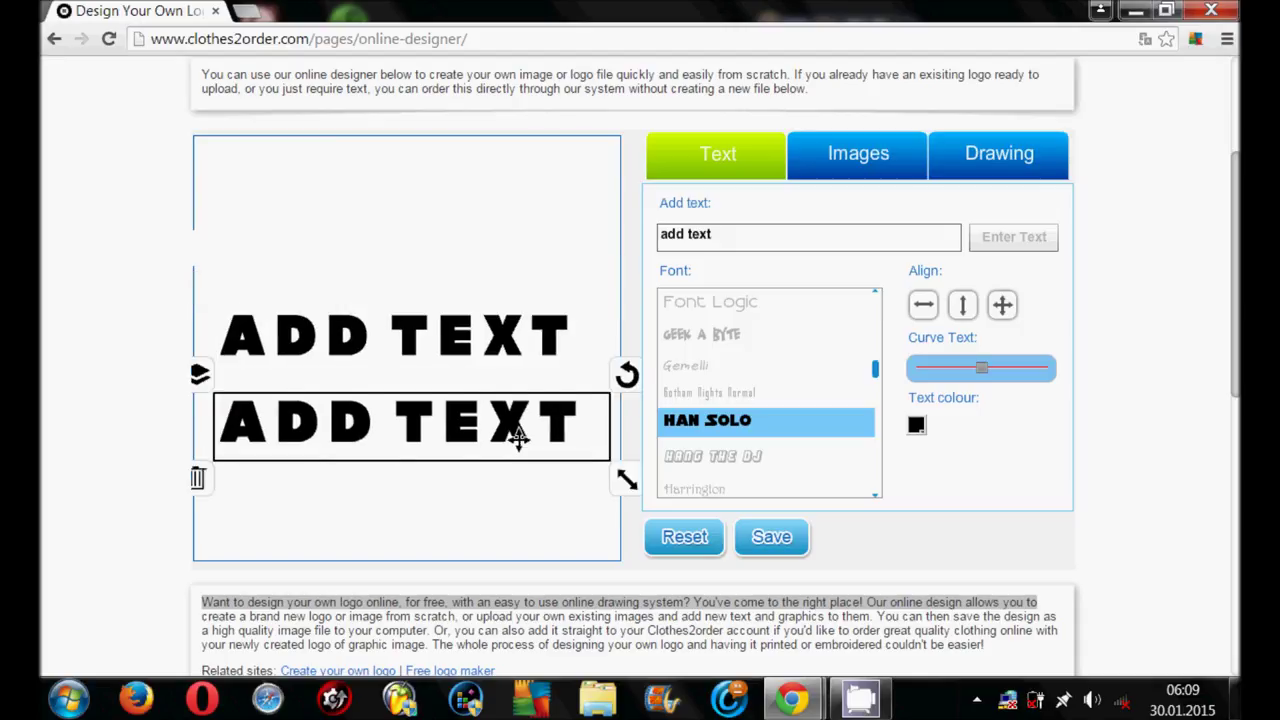
left_click_drag(626, 480, 603, 484)
Tilt the upper ADD TEXT clockwise with its rotate handle
left_click(560, 360)
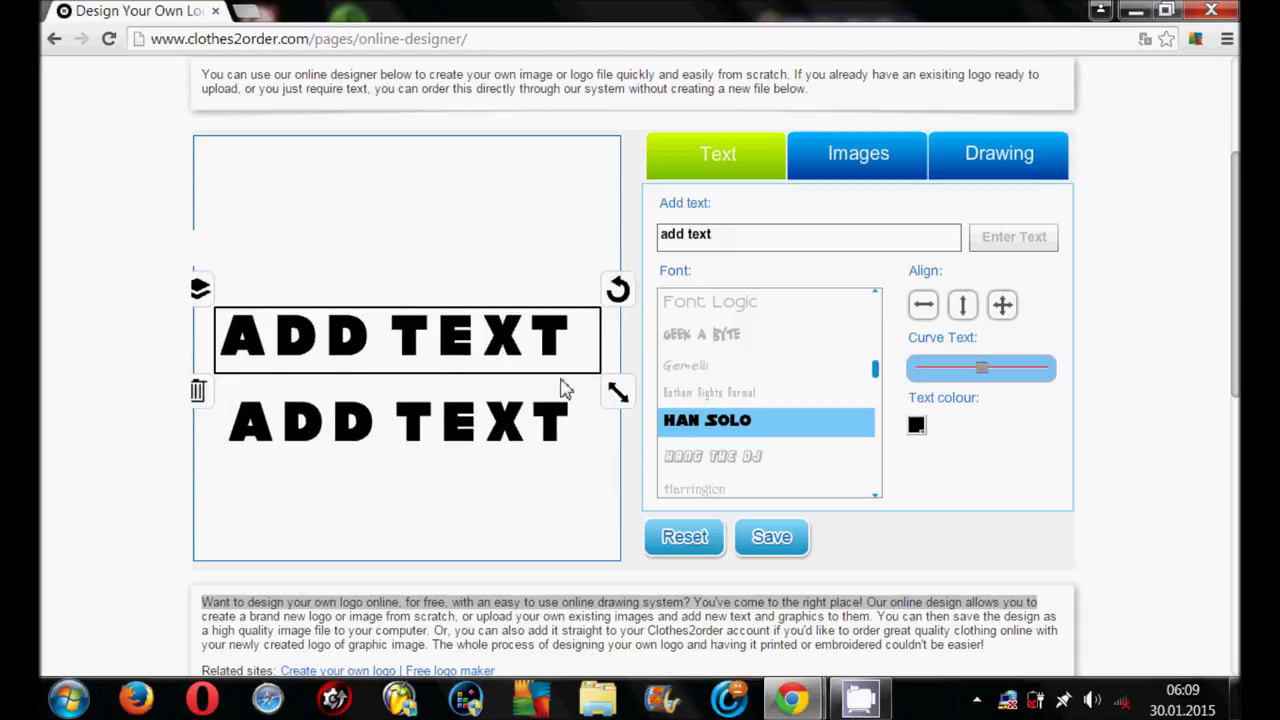
left_click_drag(617, 289, 651, 371)
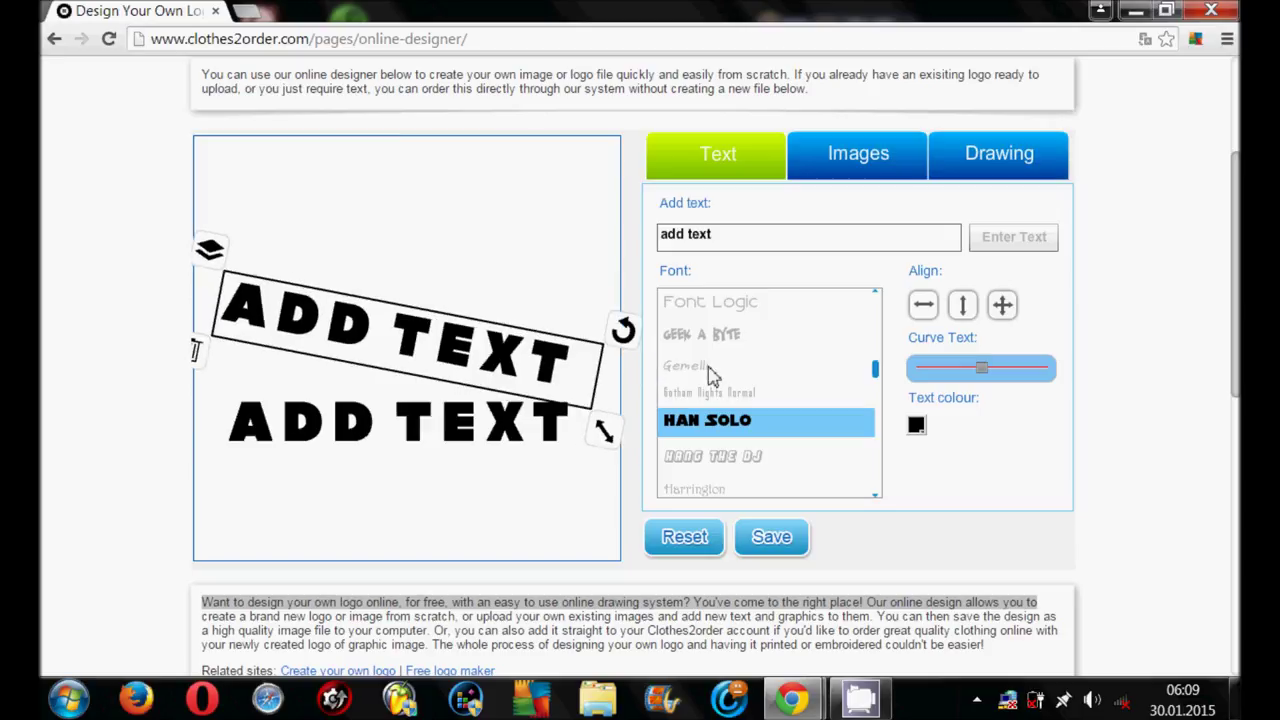
left_click(440, 425)
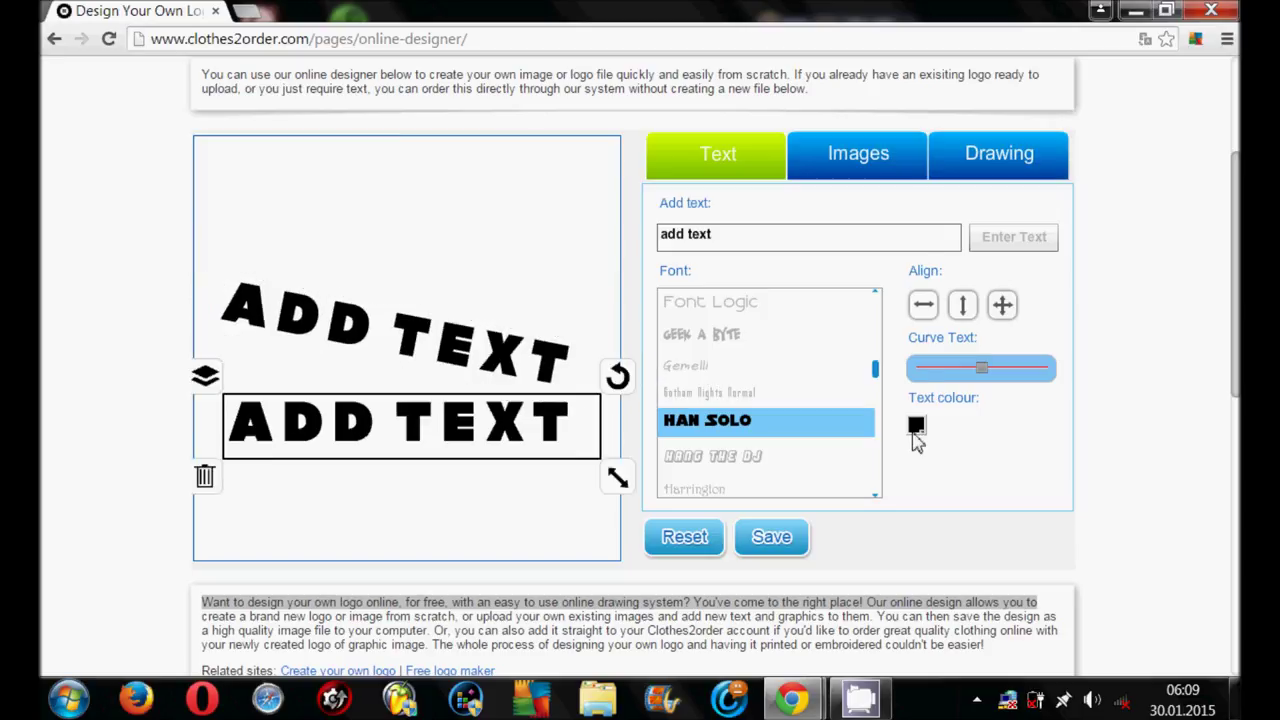
Colour the lower ADD TEXT mint green (00FF99)
left_click(916, 428)
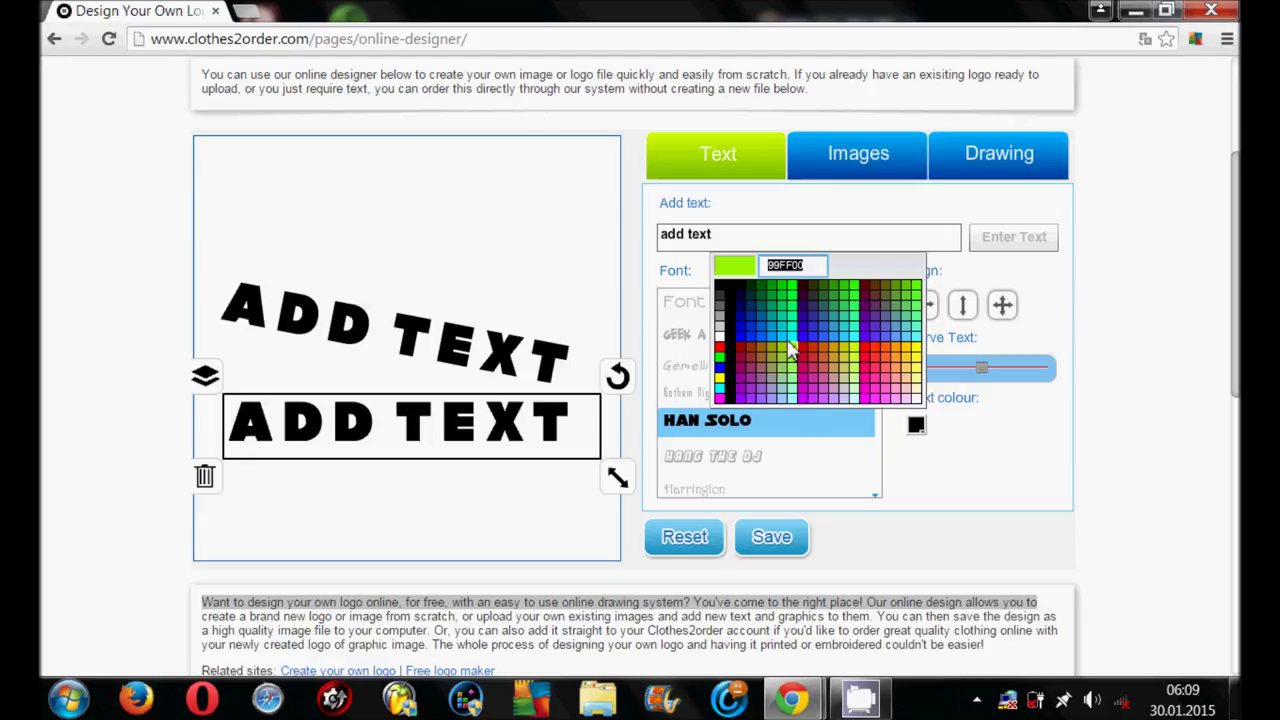
left_click(785, 322)
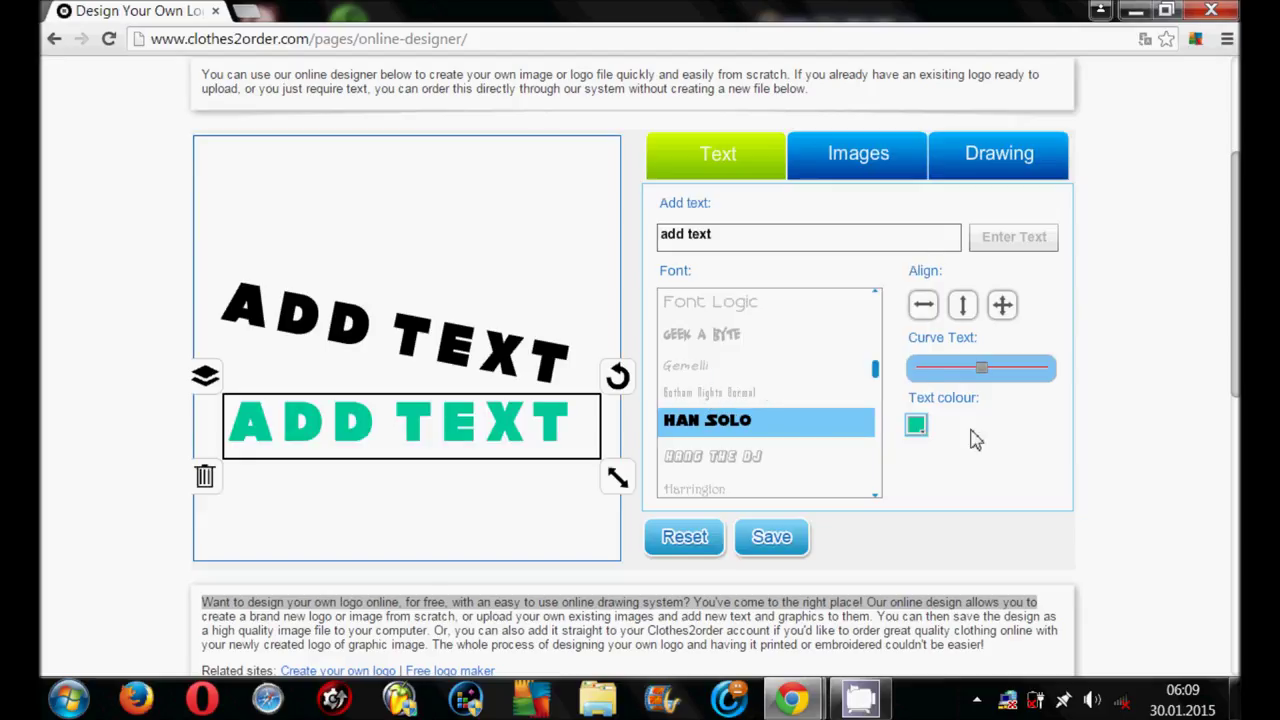
left_click(916, 425)
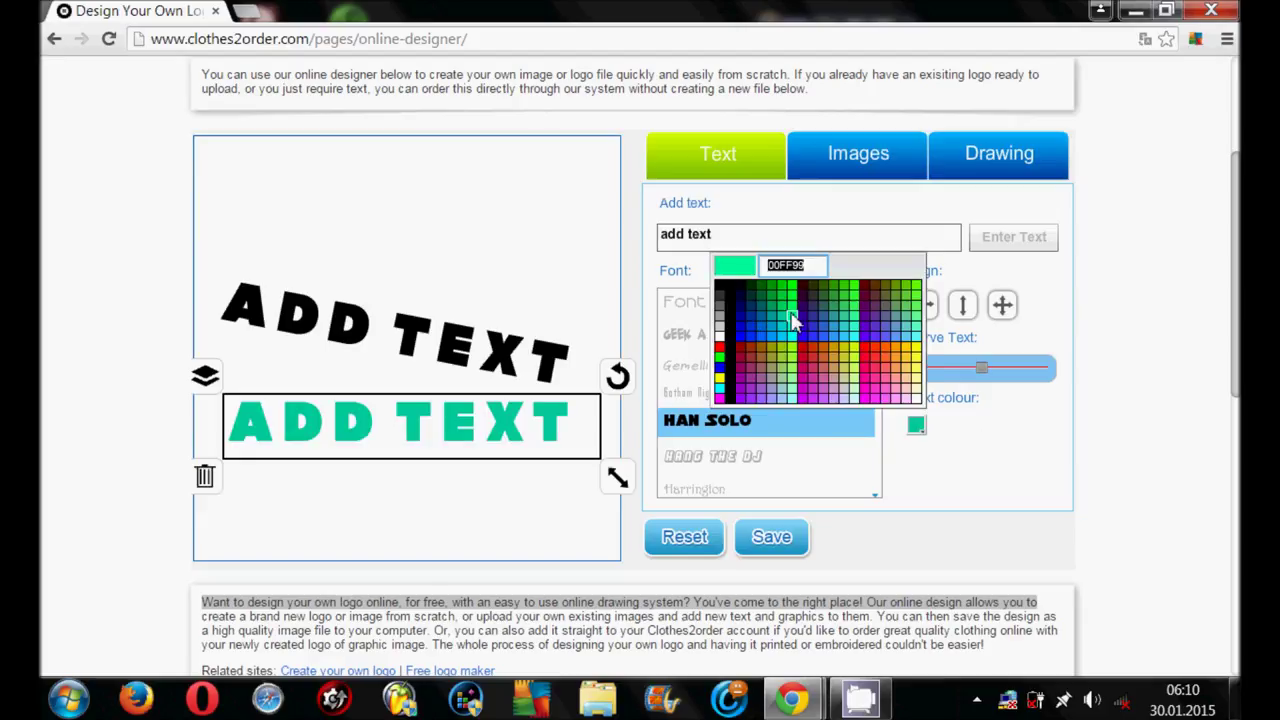
left_click(791, 320)
Tilt, enlarge and lay the green text over the black copy to match its angle
left_click_drag(593, 438, 585, 422)
left_click_drag(610, 362, 637, 431)
mouse_move(534, 458)
left_mouse_down()
mouse_move(526, 406)
mouse_move(543, 392)
left_mouse_up()
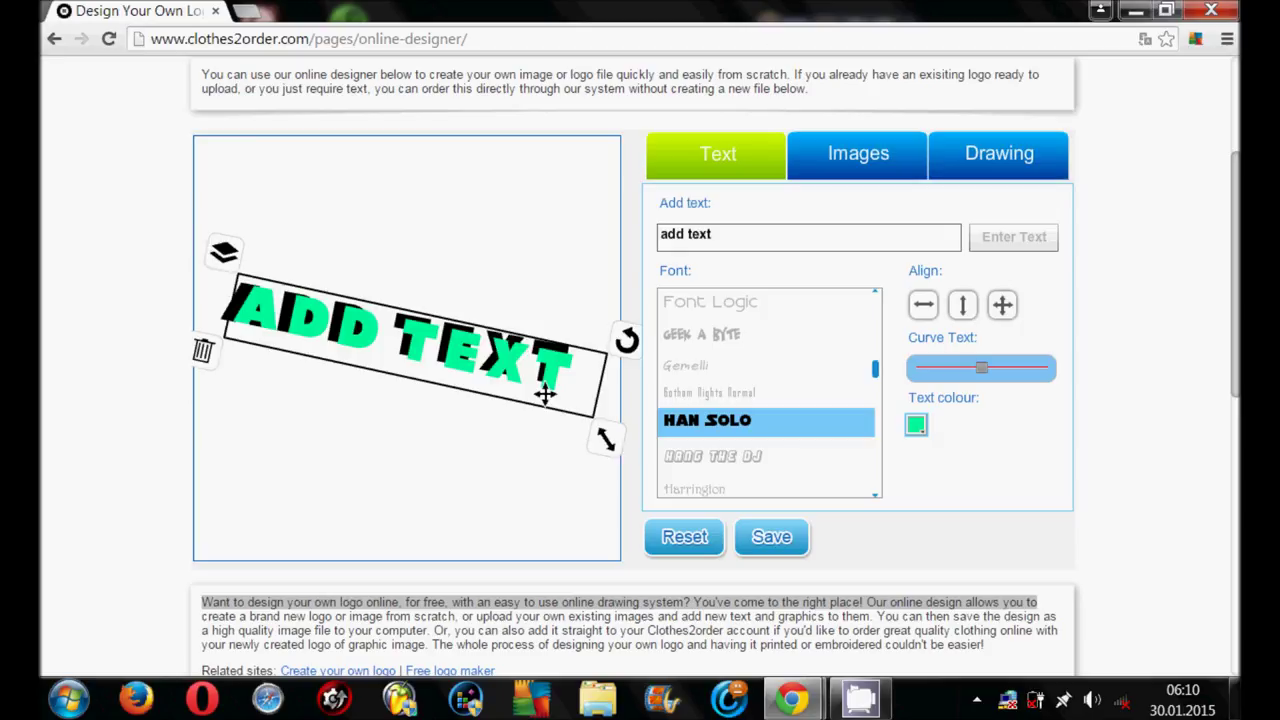
left_click_drag(600, 440, 610, 422)
mouse_move(624, 345)
left_mouse_down()
mouse_move(628, 355)
mouse_move(598, 357)
left_mouse_up()
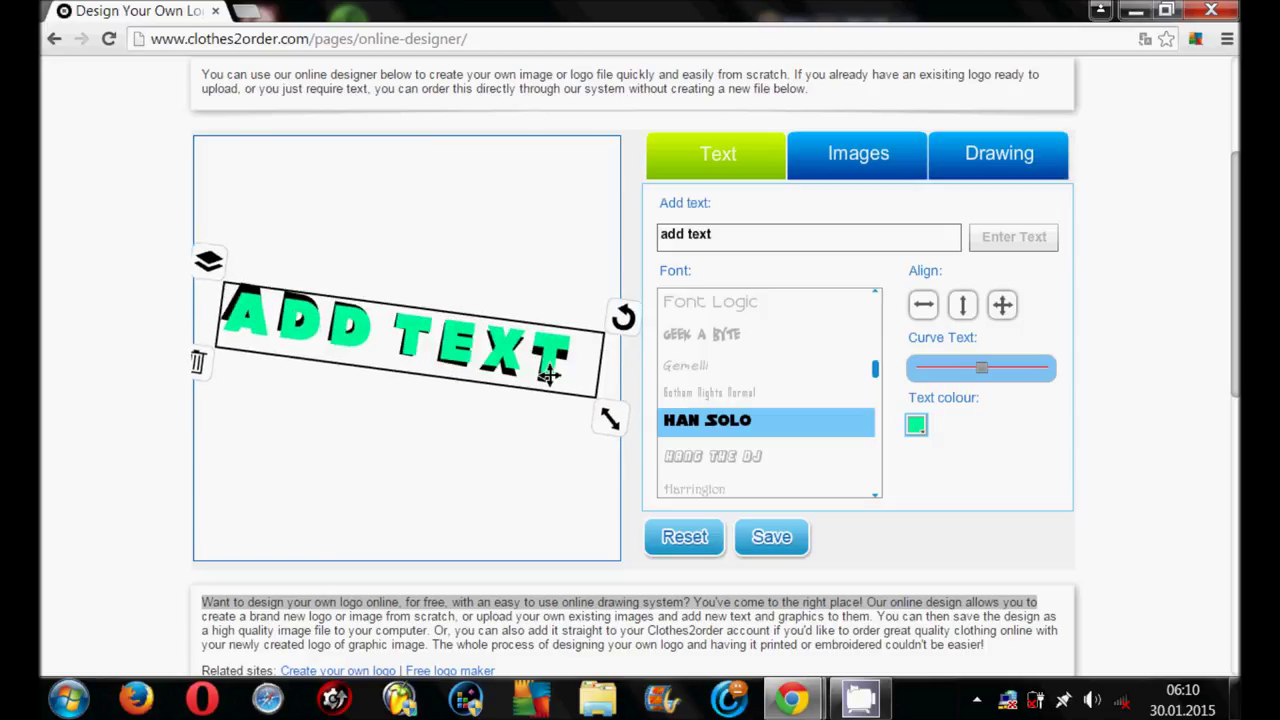
Rotate the green text further clockwise and move it down to align the shadow
left_click(595, 440)
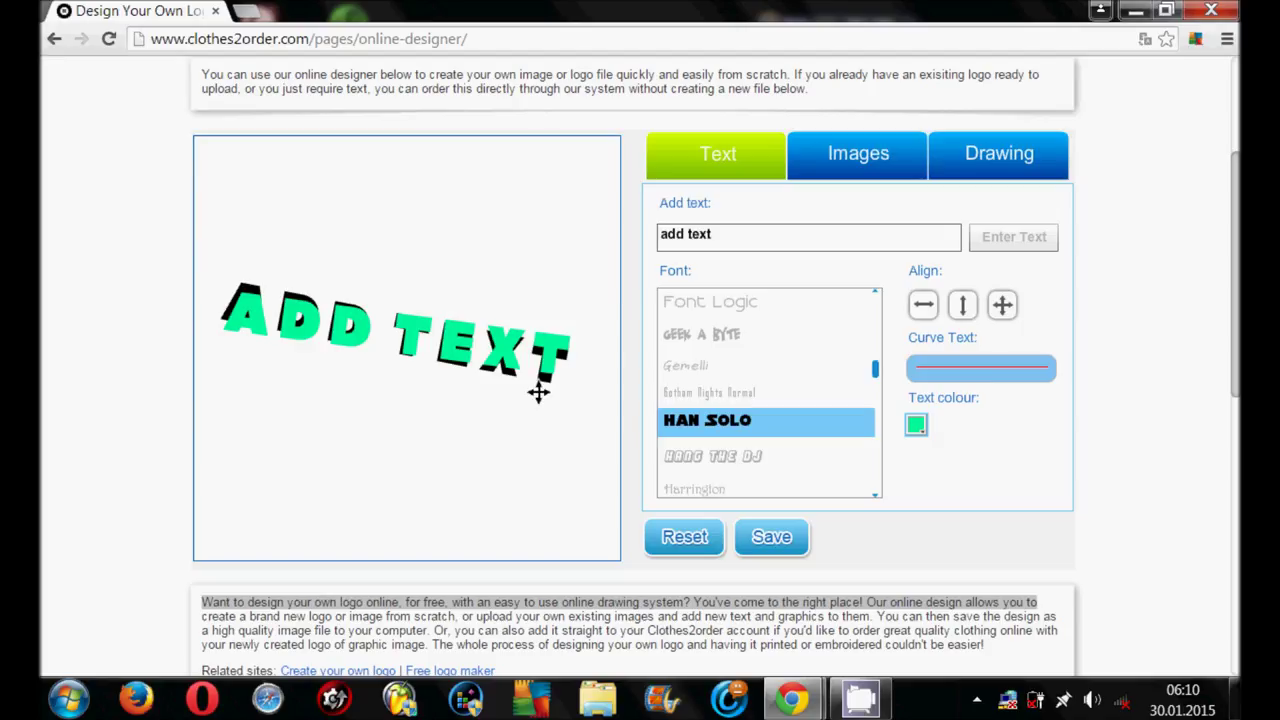
left_click(538, 393)
mouse_move(624, 316)
left_mouse_down()
mouse_move(642, 358)
mouse_move(628, 424)
left_mouse_up()
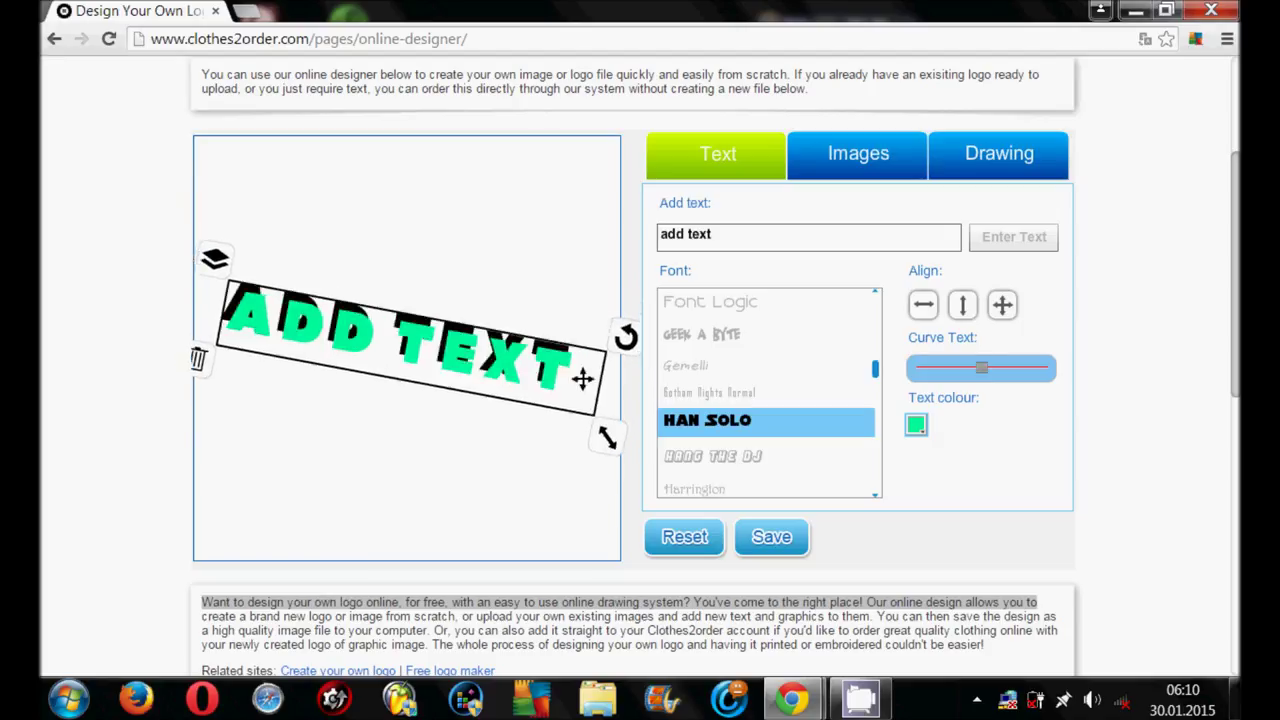
left_click(630, 432)
left_click(457, 340)
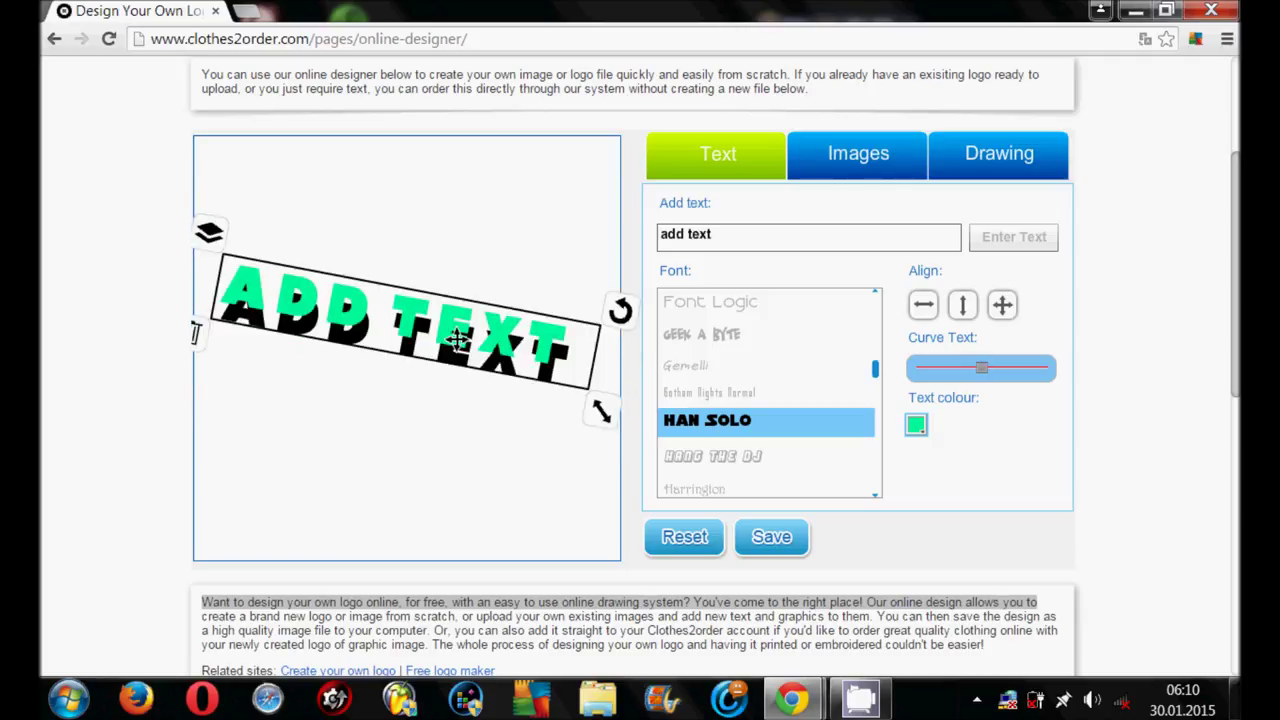
left_click_drag(457, 340, 455, 352)
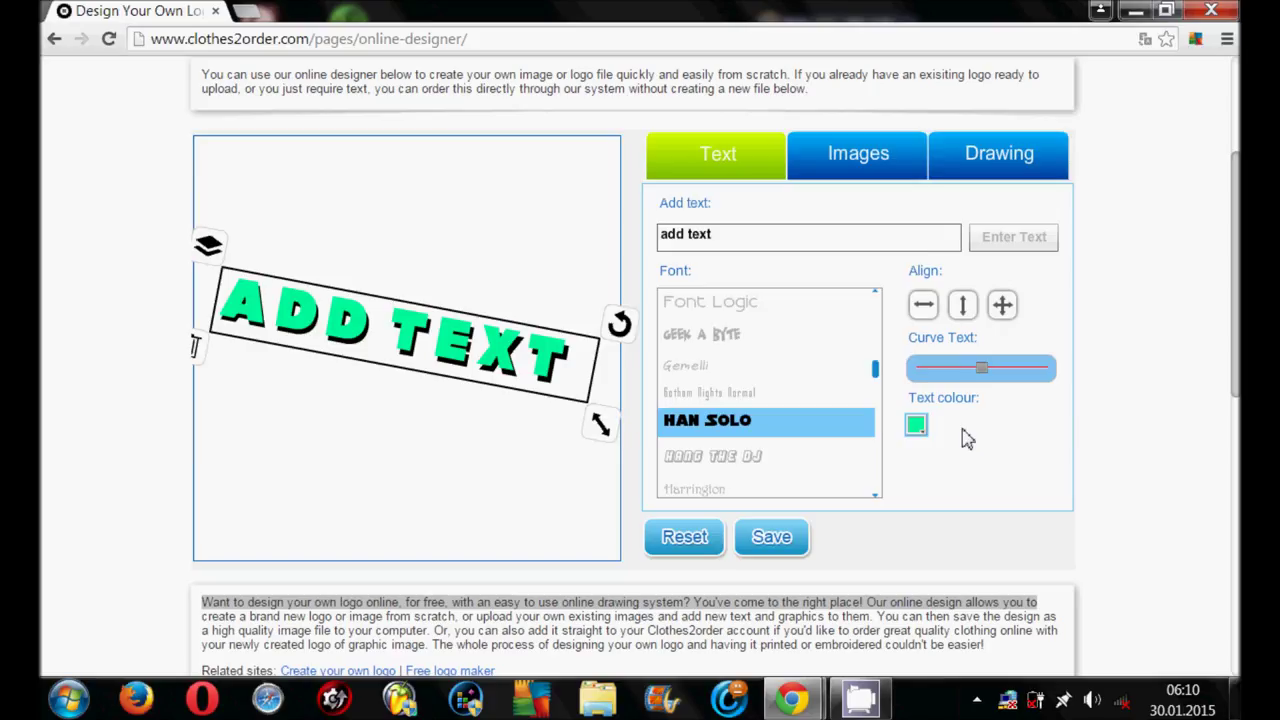
Try muted red, yellow-green and white text colours, settling on bright green
left_click(916, 425)
left_click(781, 350)
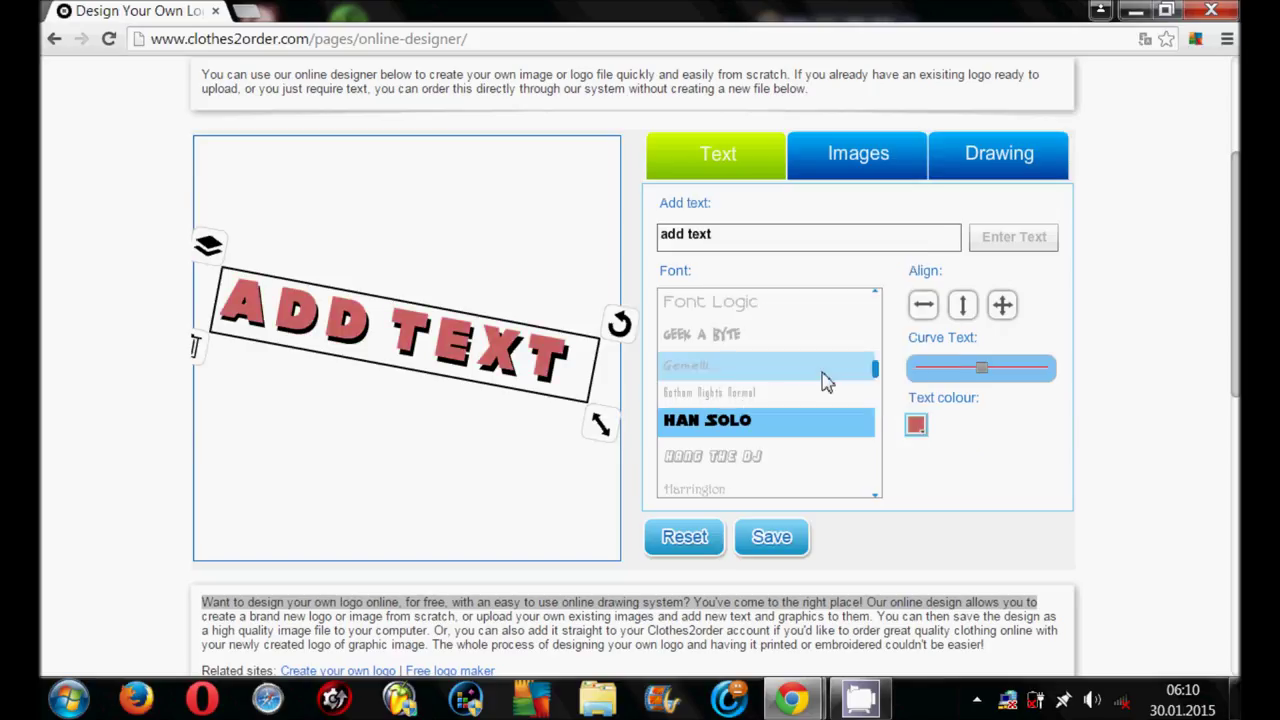
left_click(916, 425)
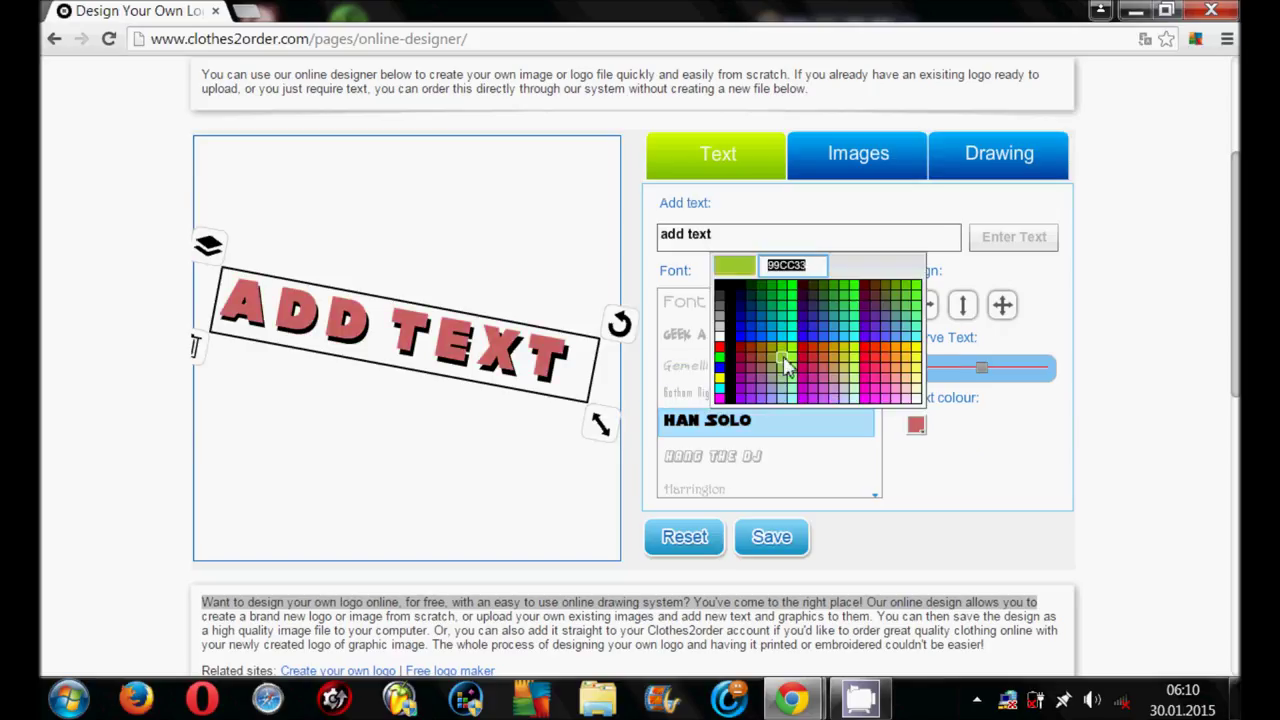
left_click(783, 358)
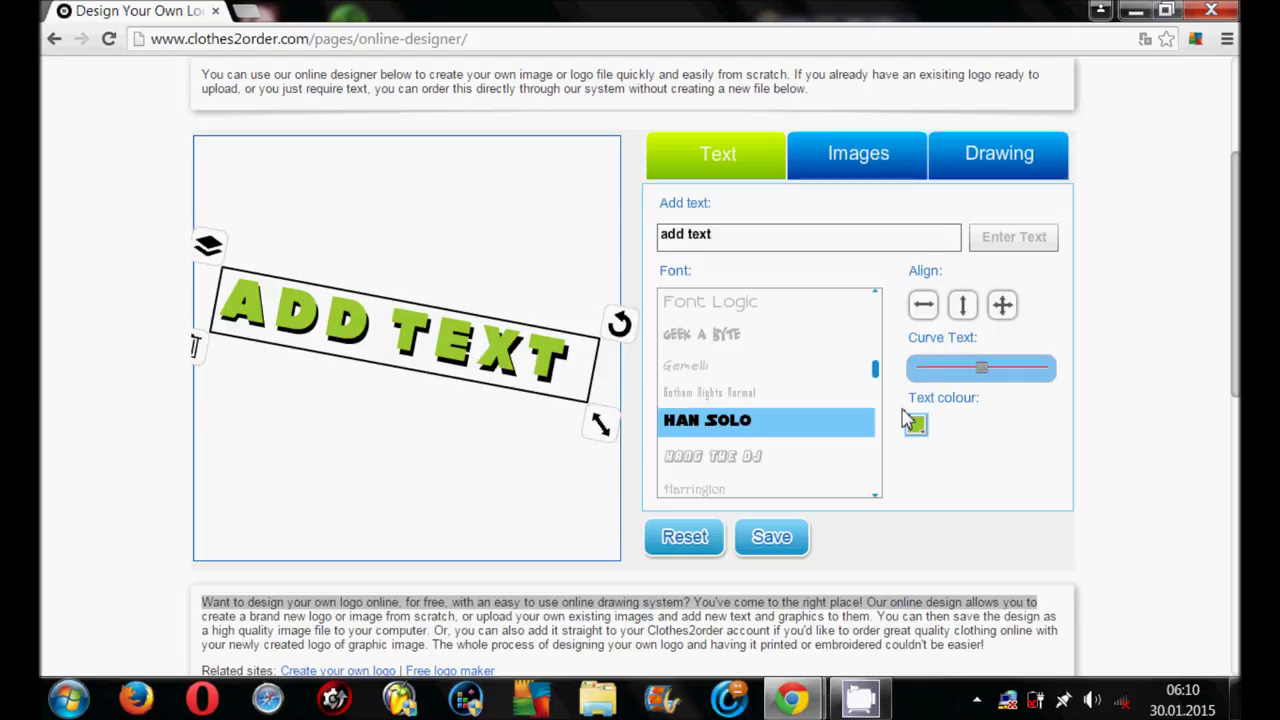
left_click(914, 423)
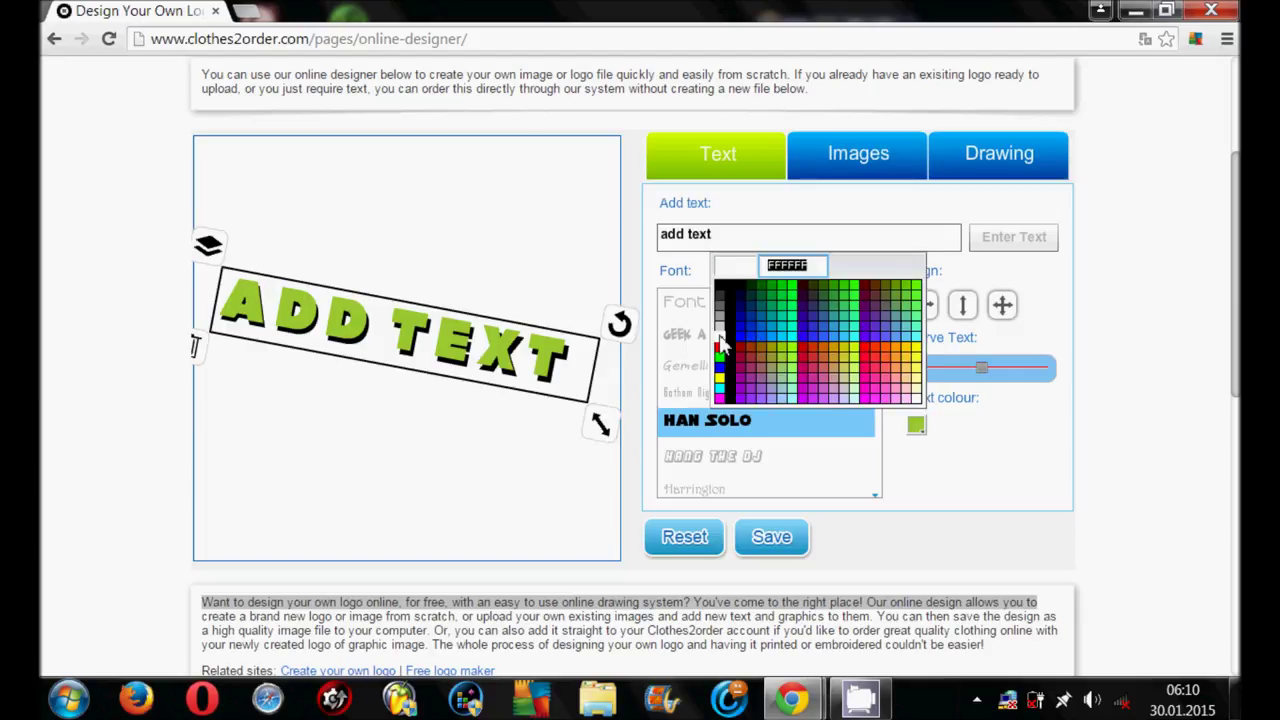
left_click(718, 339)
left_click(917, 424)
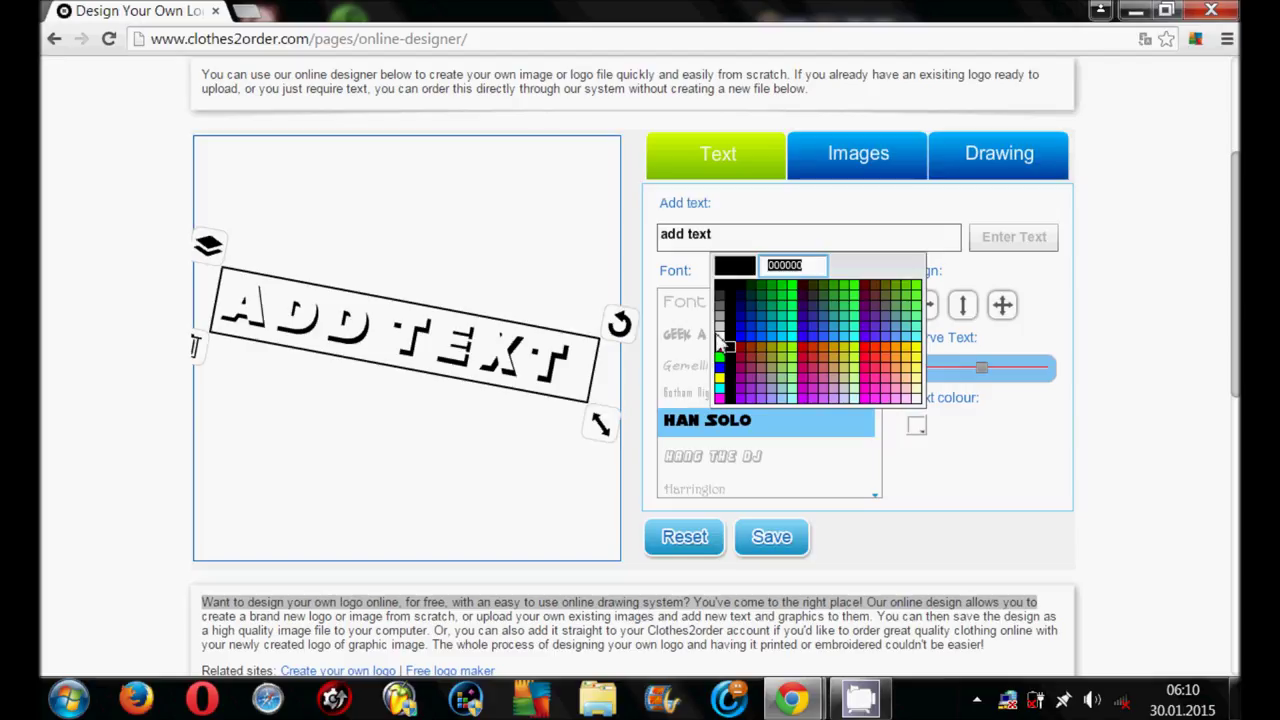
left_click(792, 291)
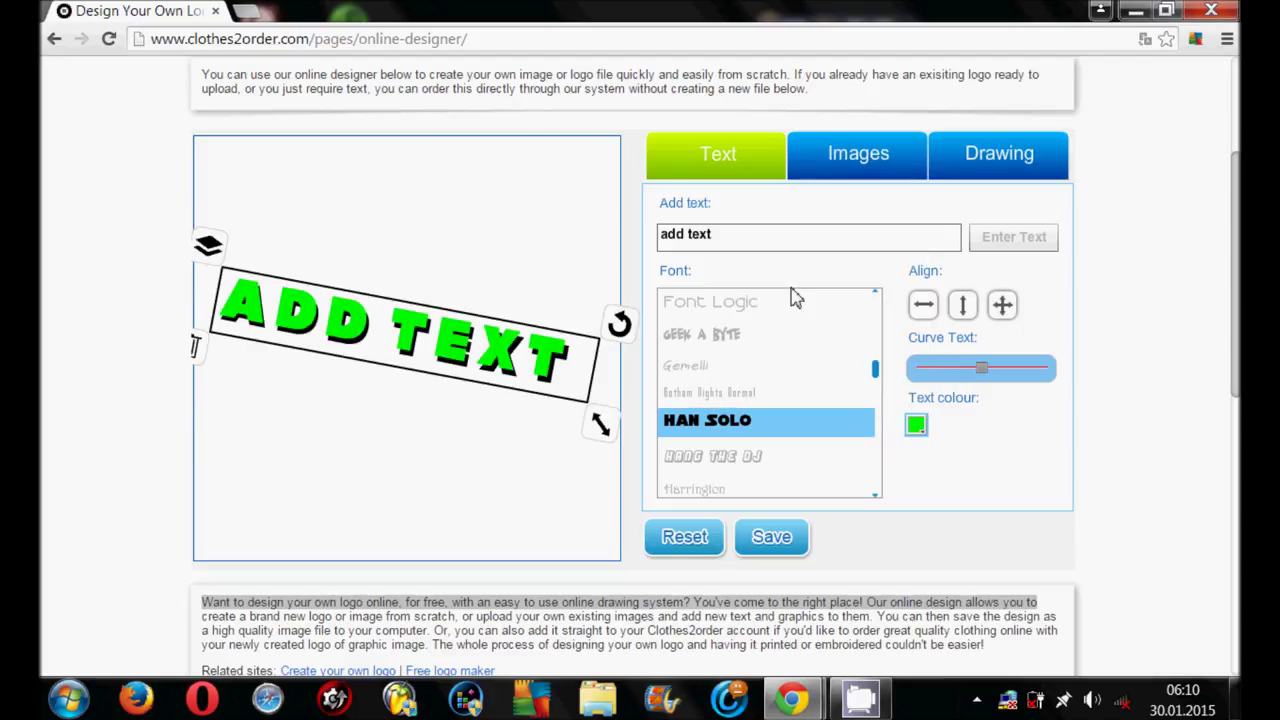
Fine-tune the green text's position and size so the black shadow sits neatly offset
left_click_drag(548, 374, 563, 369)
left_click_drag(590, 425, 584, 426)
left_click_drag(495, 366, 498, 366)
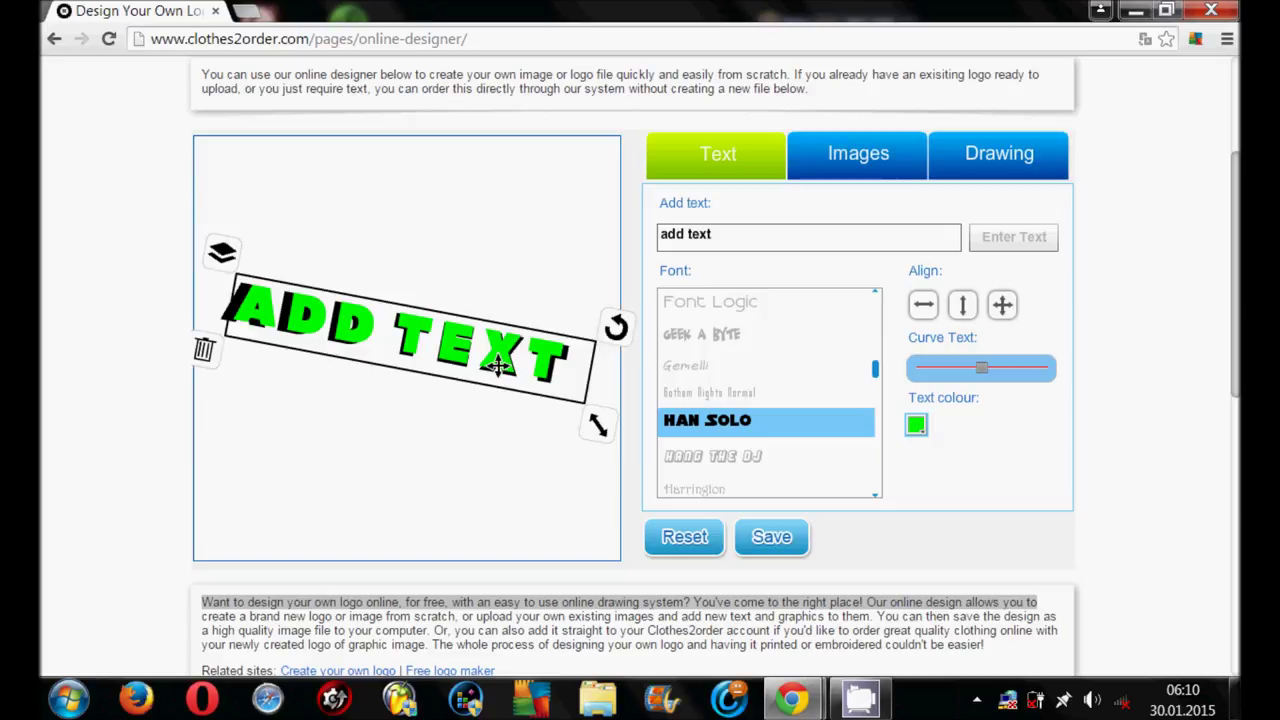
left_click(670, 543)
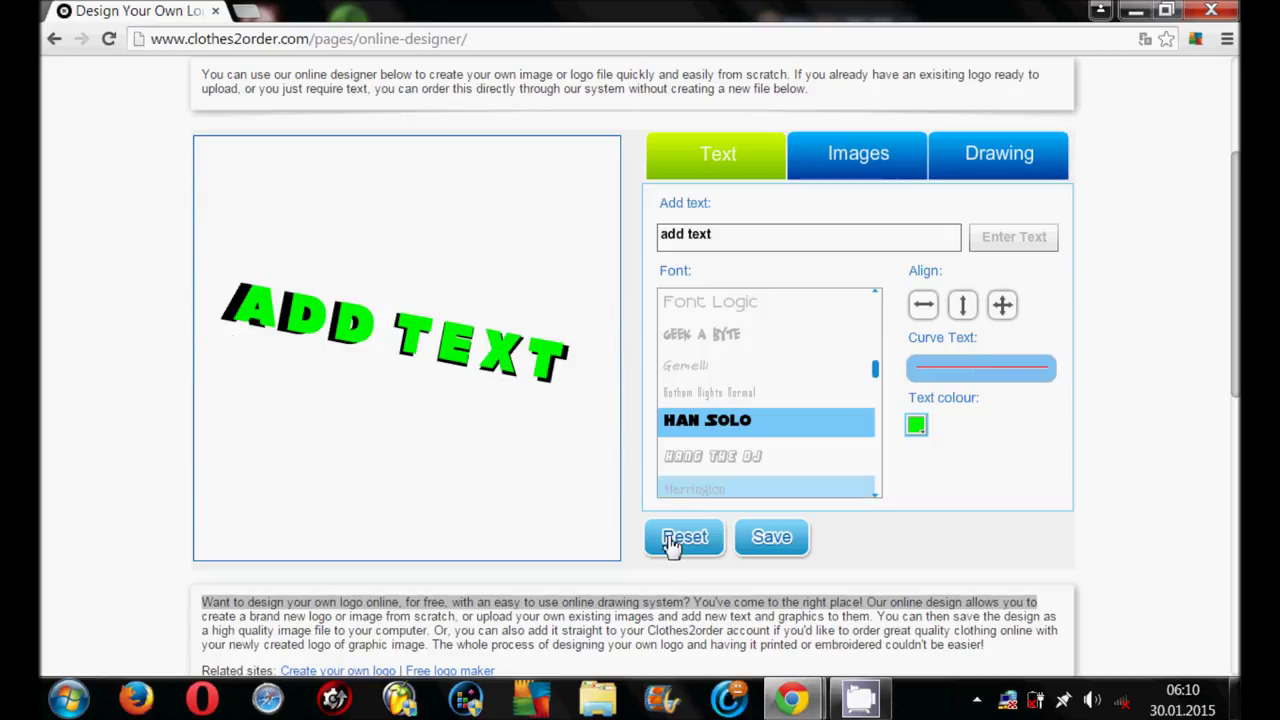
left_click(560, 365)
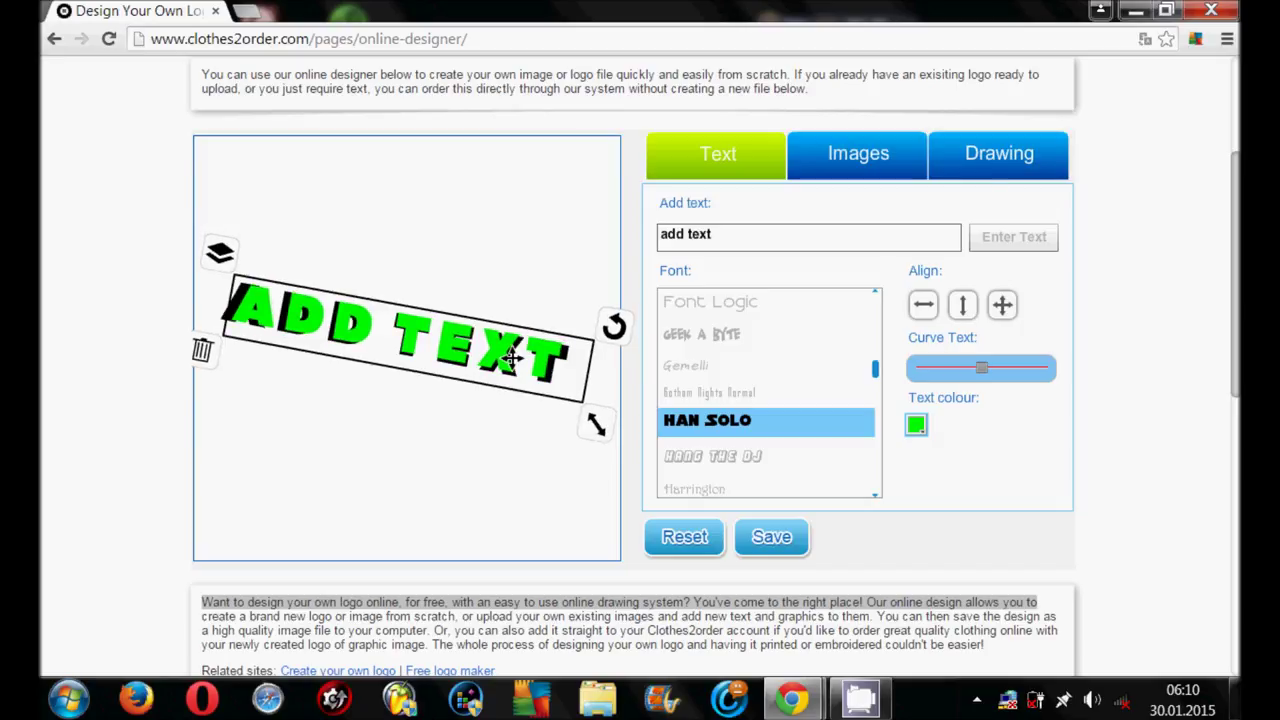
left_click(602, 296)
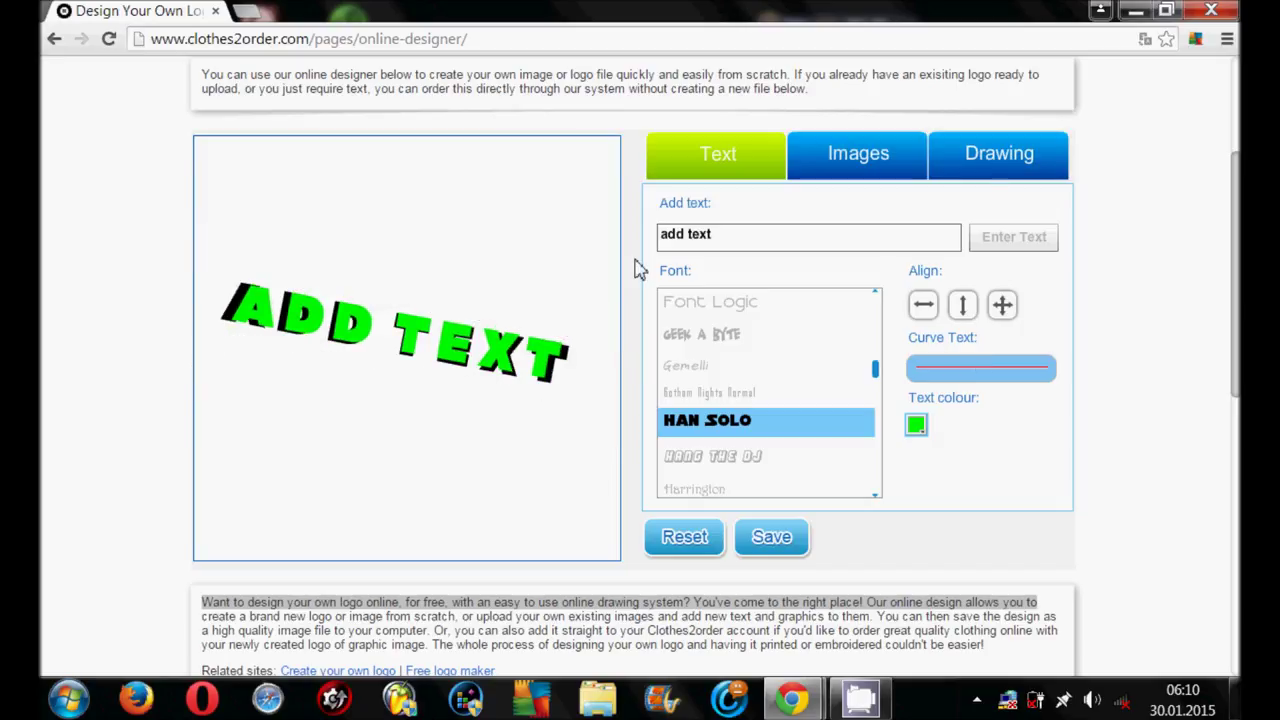
Set the canvas background to blue 3399CC after trying teal, grey and crimson, then draw an ellipse near the top
left_click(980, 177)
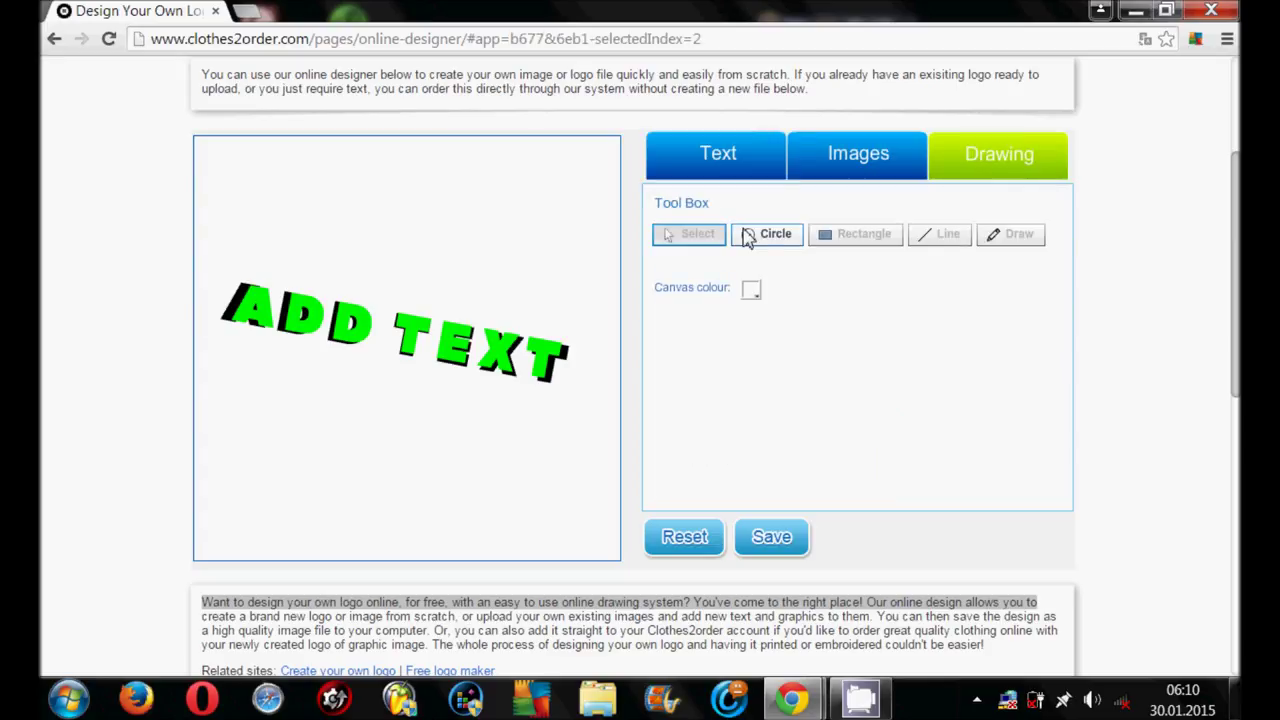
left_click(755, 291)
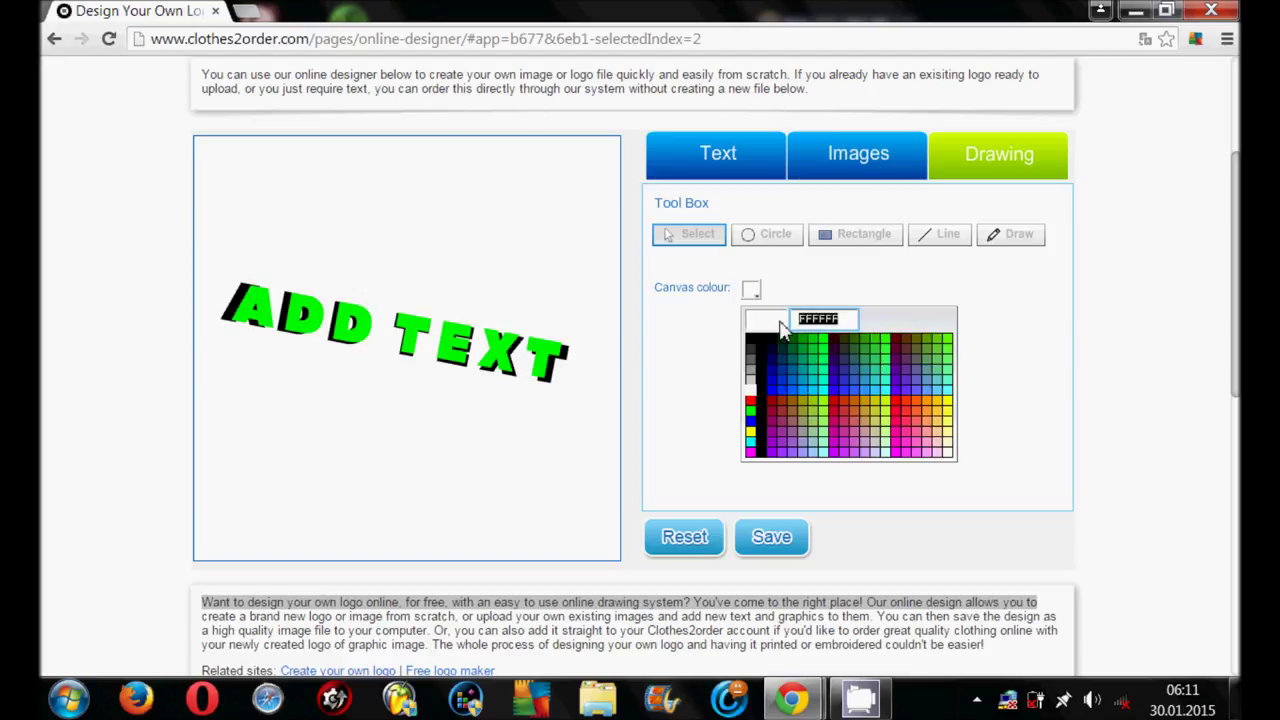
left_click(815, 380)
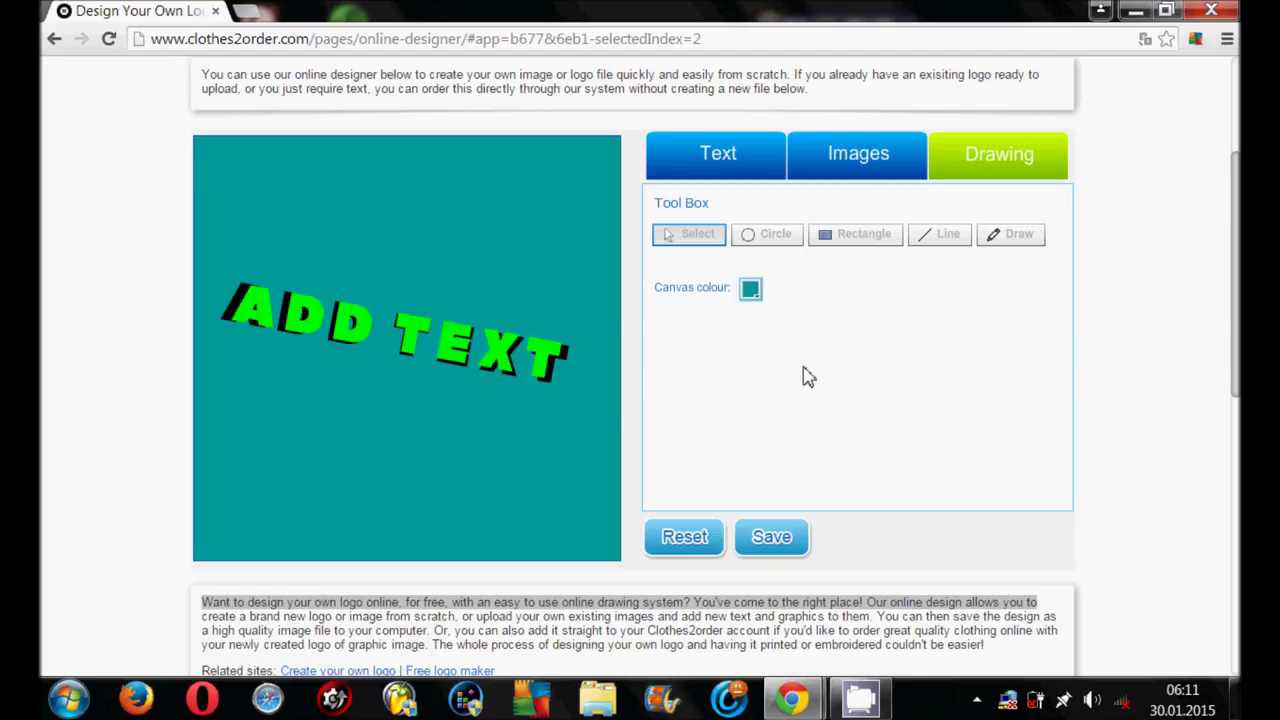
left_click(757, 295)
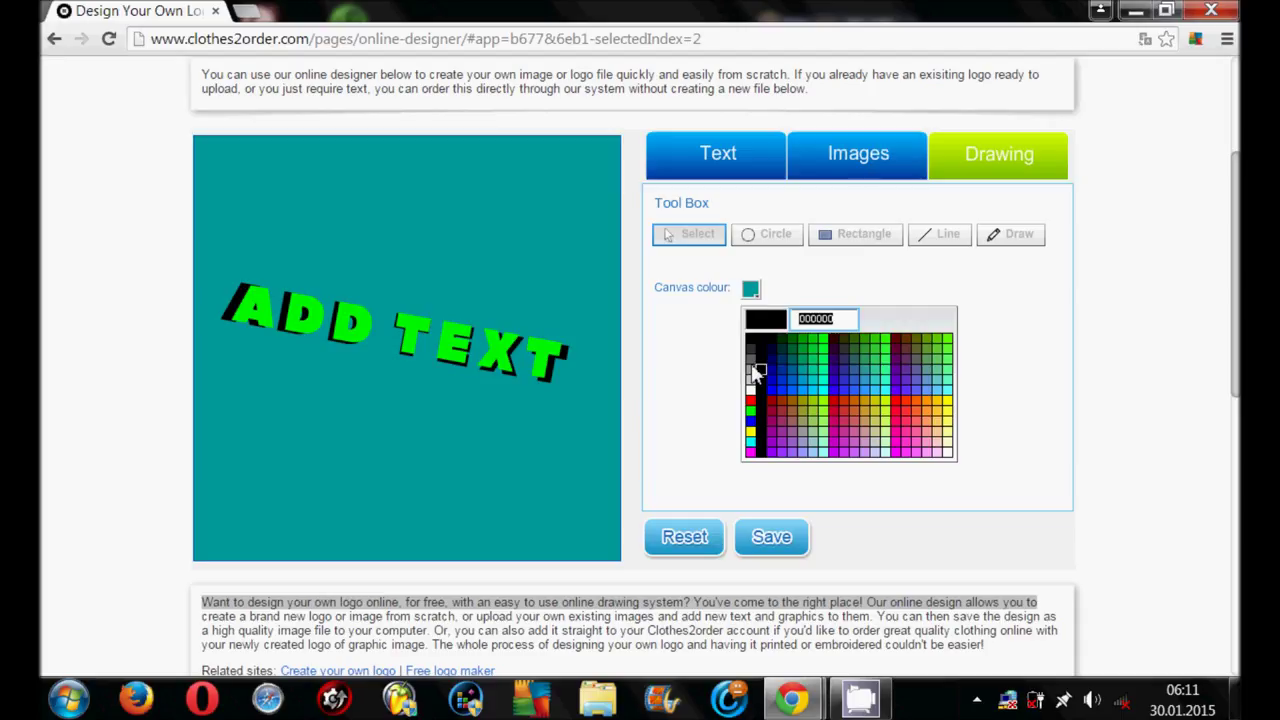
left_click(752, 372)
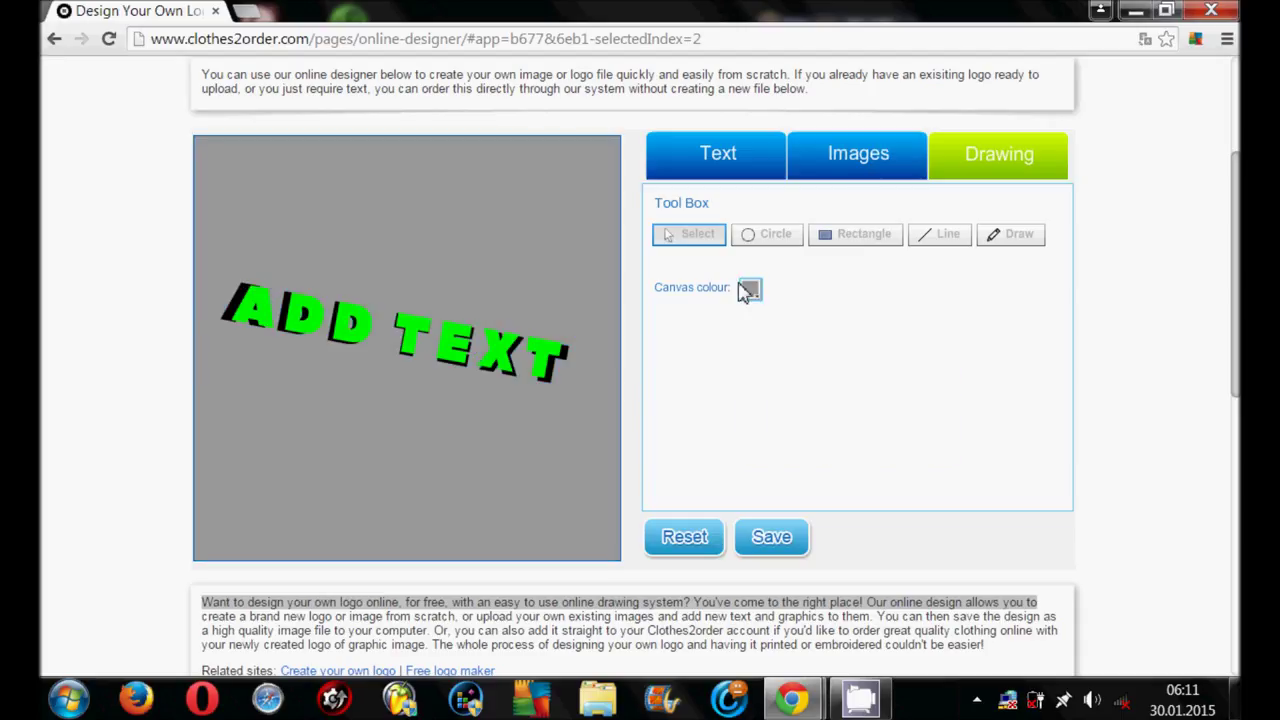
left_click(748, 289)
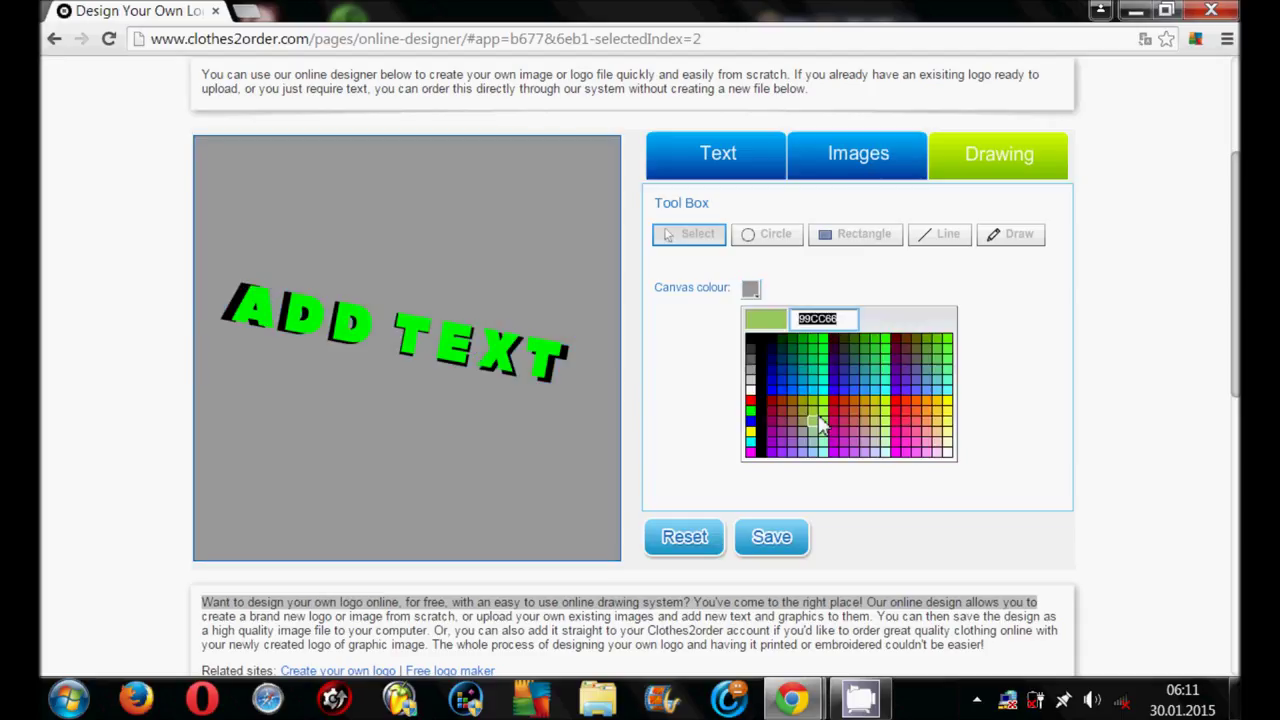
left_click(833, 423)
left_click(750, 289)
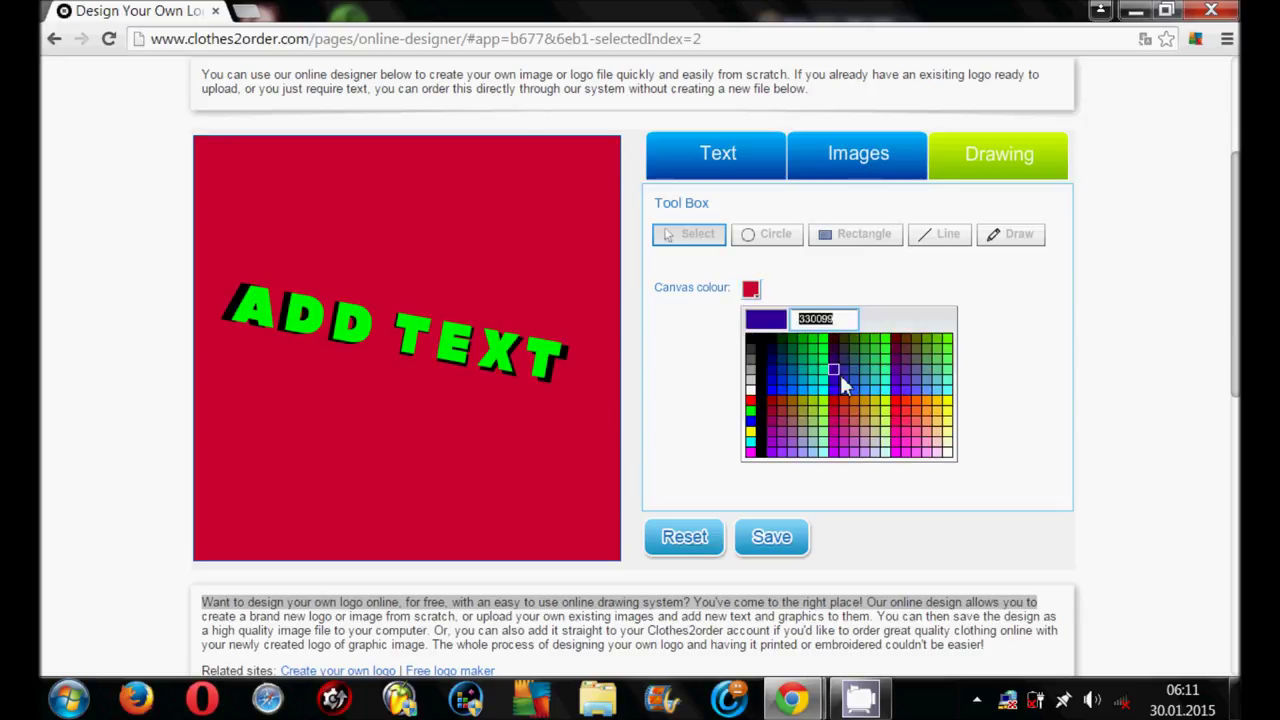
left_click(866, 387)
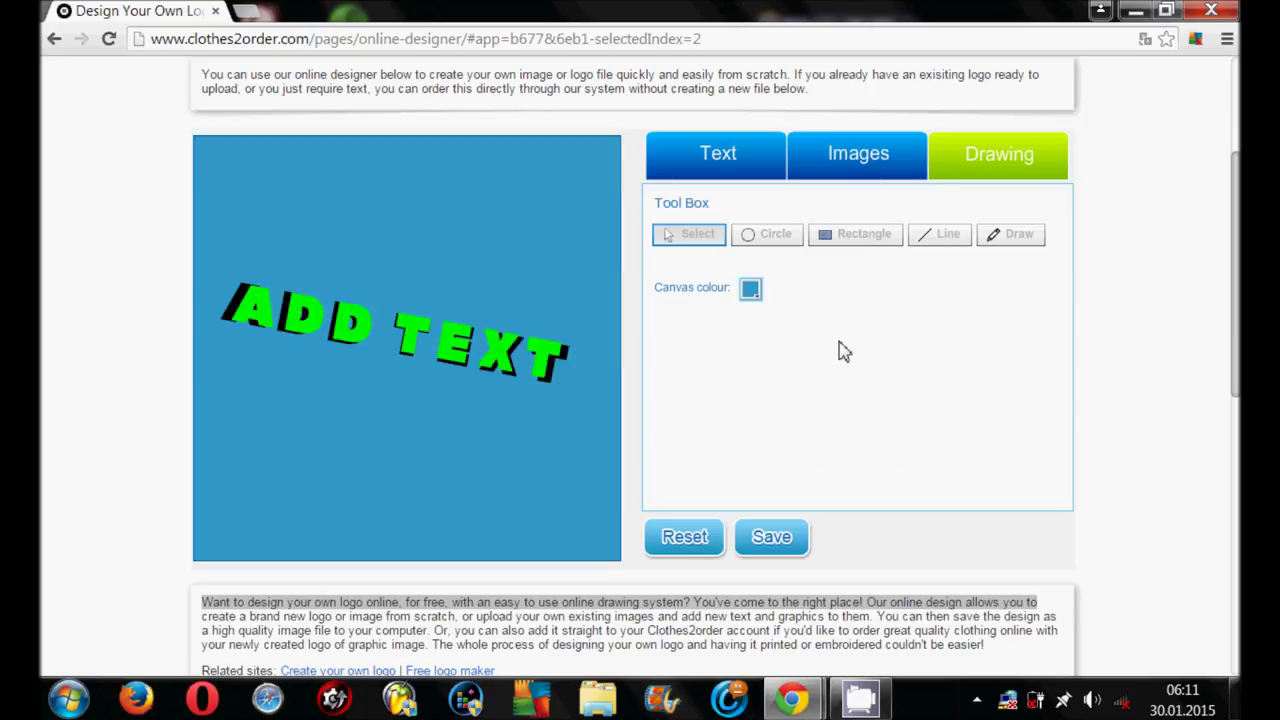
left_click(768, 236)
mouse_move(460, 172)
left_mouse_down()
mouse_move(593, 276)
mouse_move(520, 266)
left_mouse_up()
Give the new ellipse a bright green fill
left_click(541, 253)
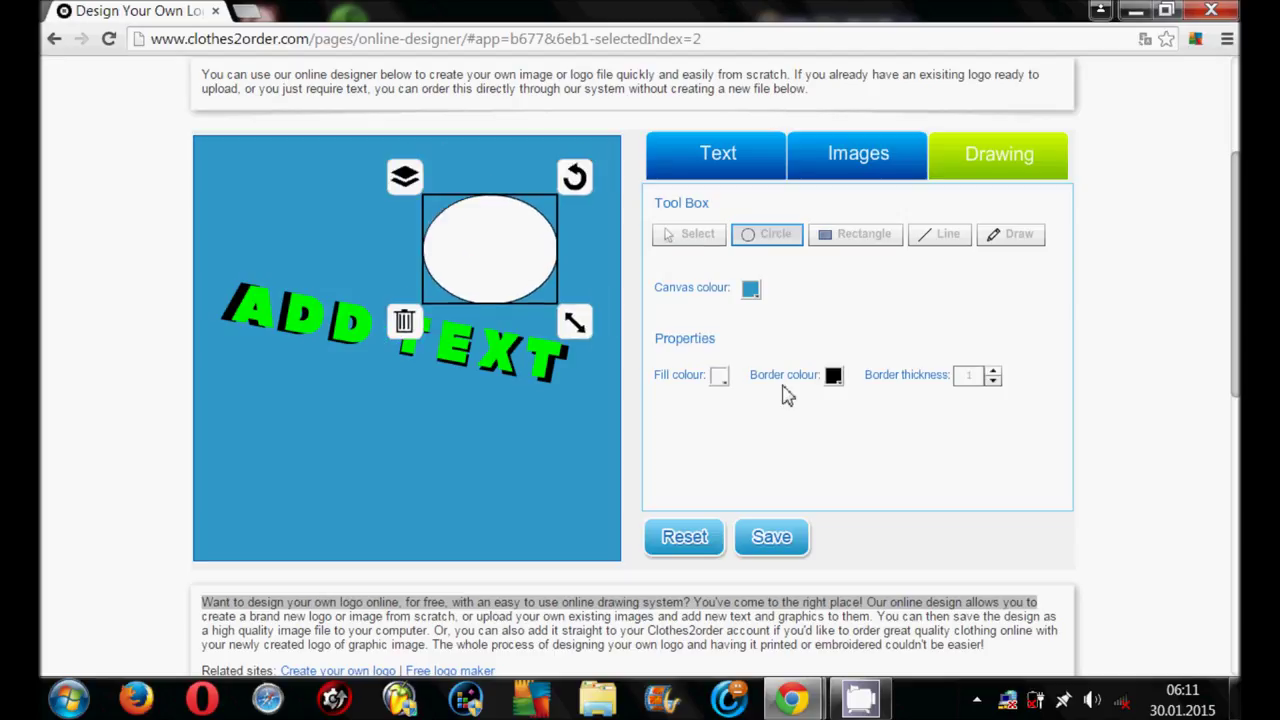
left_click(719, 377)
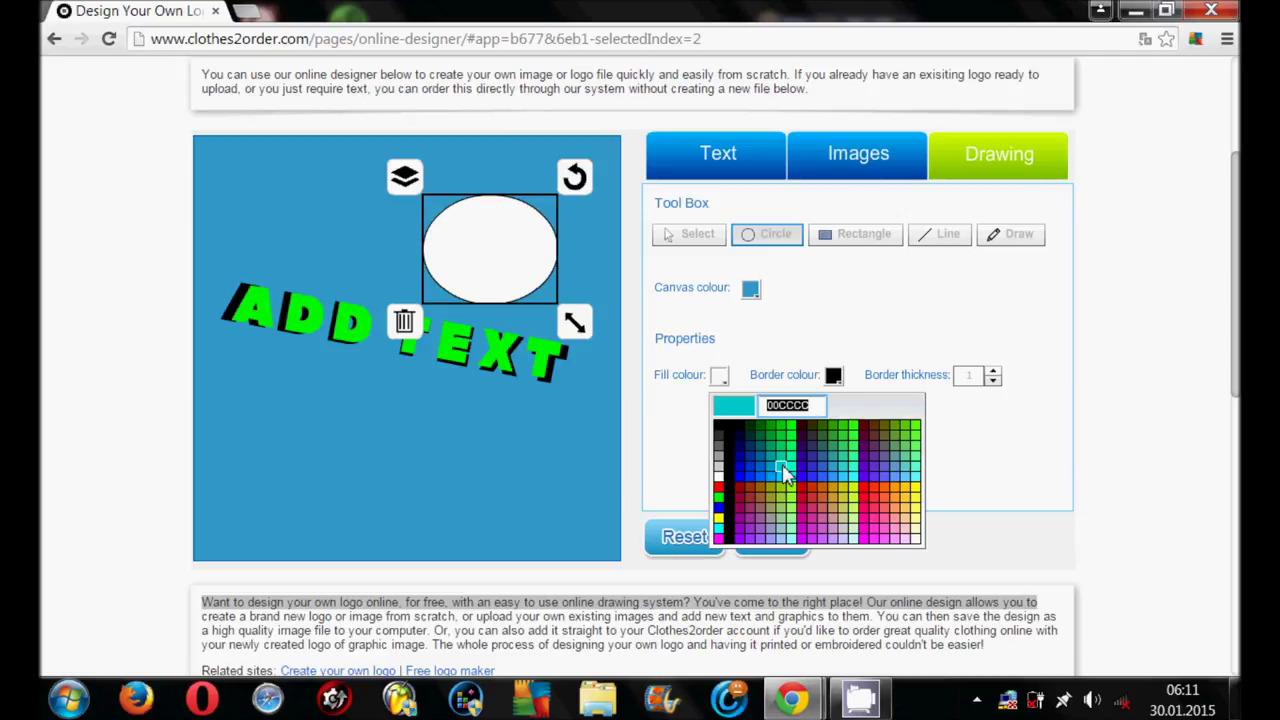
left_click(791, 451)
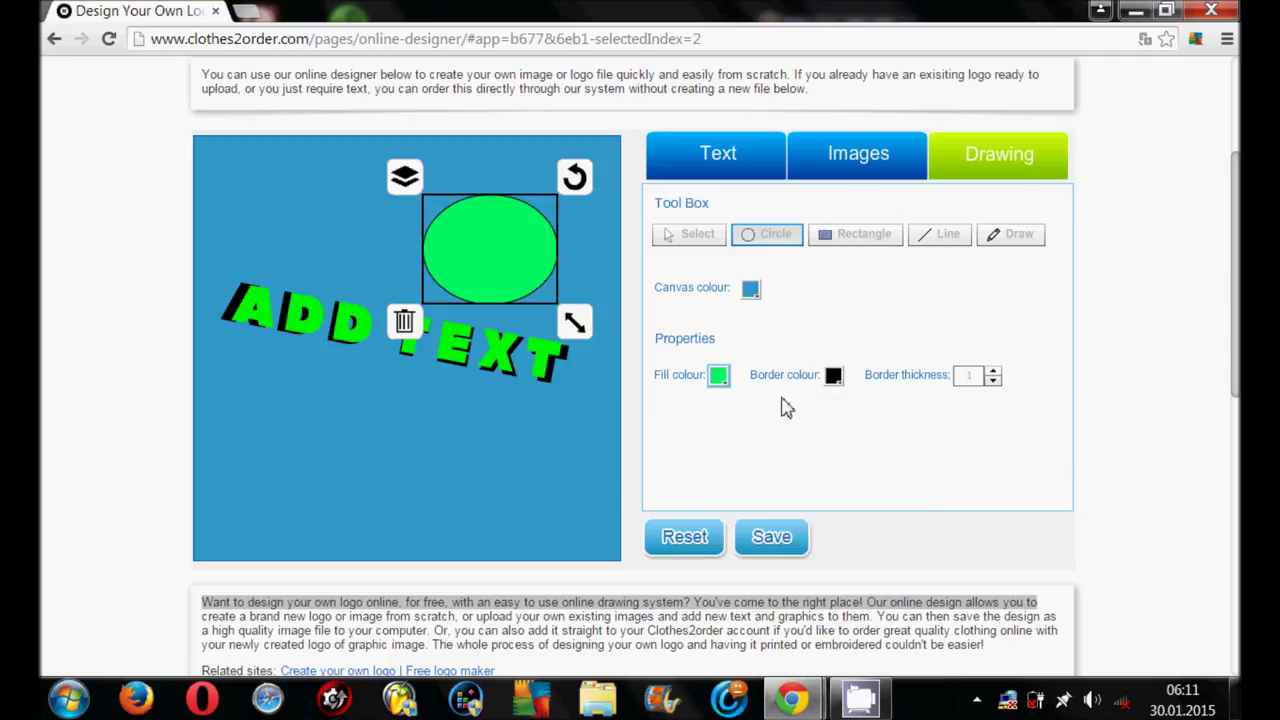
left_click(719, 376)
left_click(795, 447)
Send the green circle behind the ADD TEXT and enlarge it to nearly fill the canvas
mouse_move(510, 252)
left_mouse_down()
mouse_move(506, 440)
mouse_move(427, 440)
left_mouse_up()
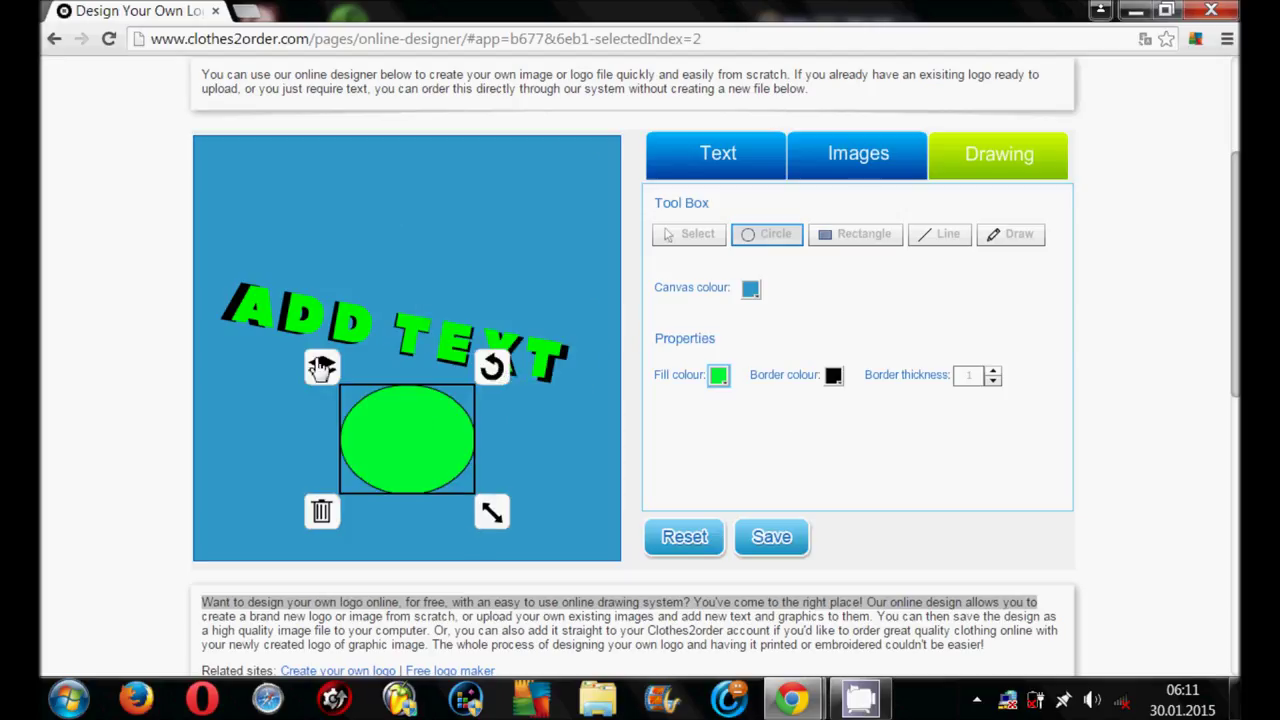
left_click(321, 367)
left_click(663, 374)
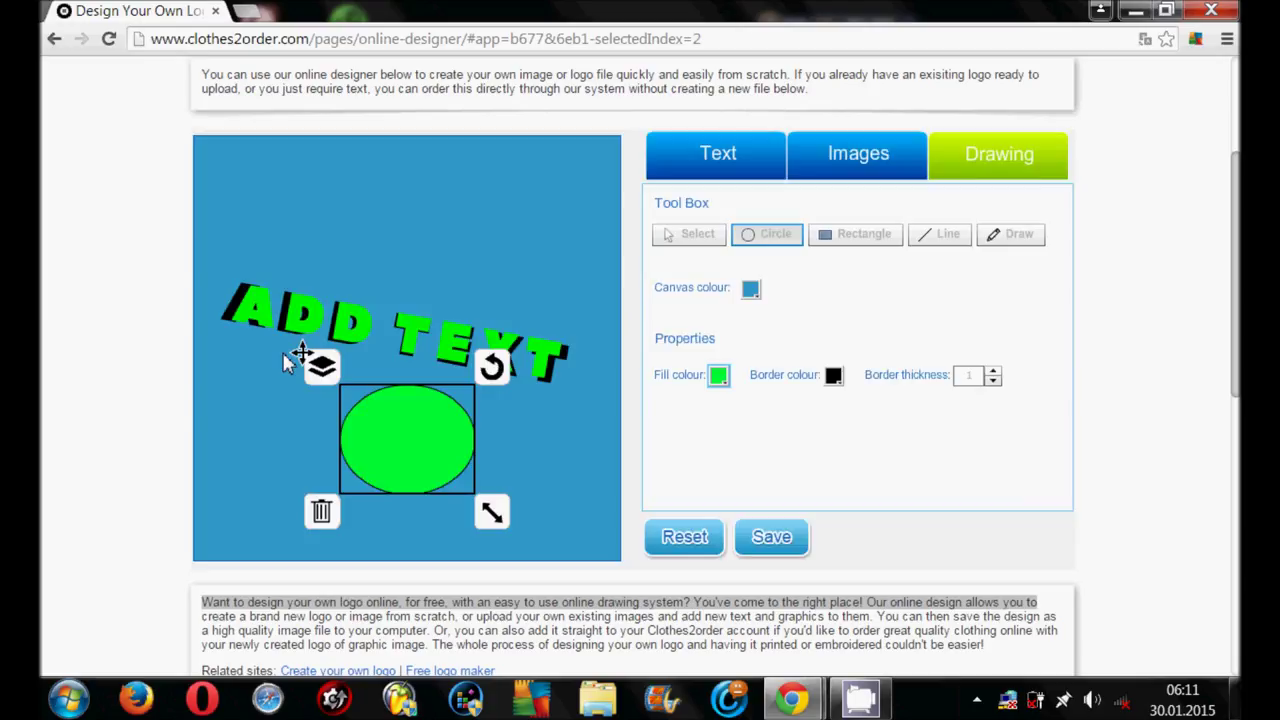
left_click(321, 367)
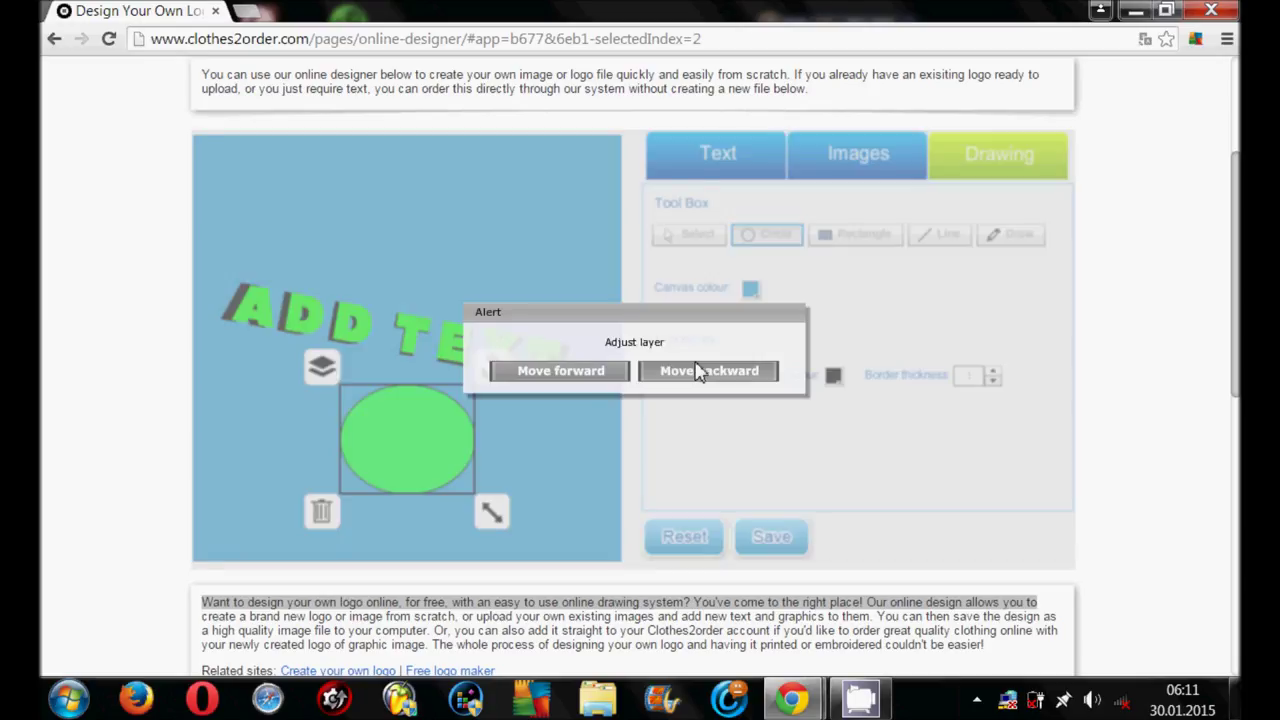
left_click(698, 371)
left_click_drag(396, 414, 383, 344)
left_click_drag(480, 405, 596, 516)
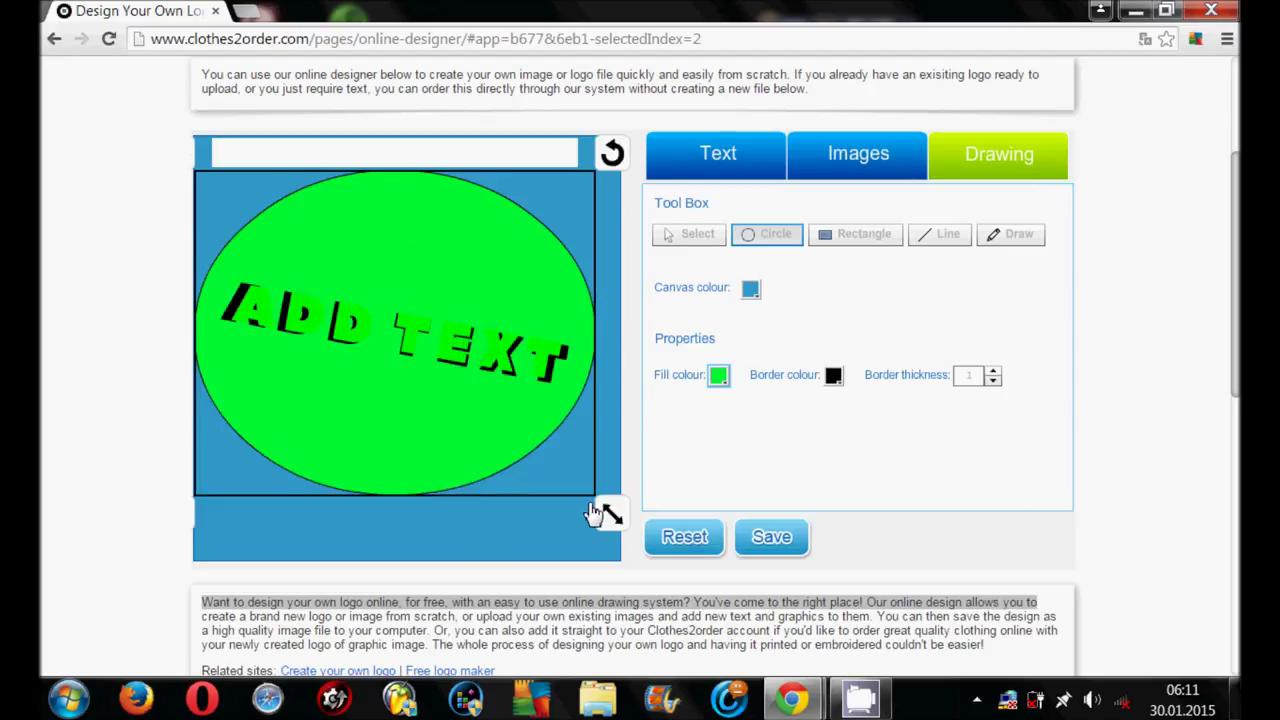
left_click_drag(367, 410, 432, 342)
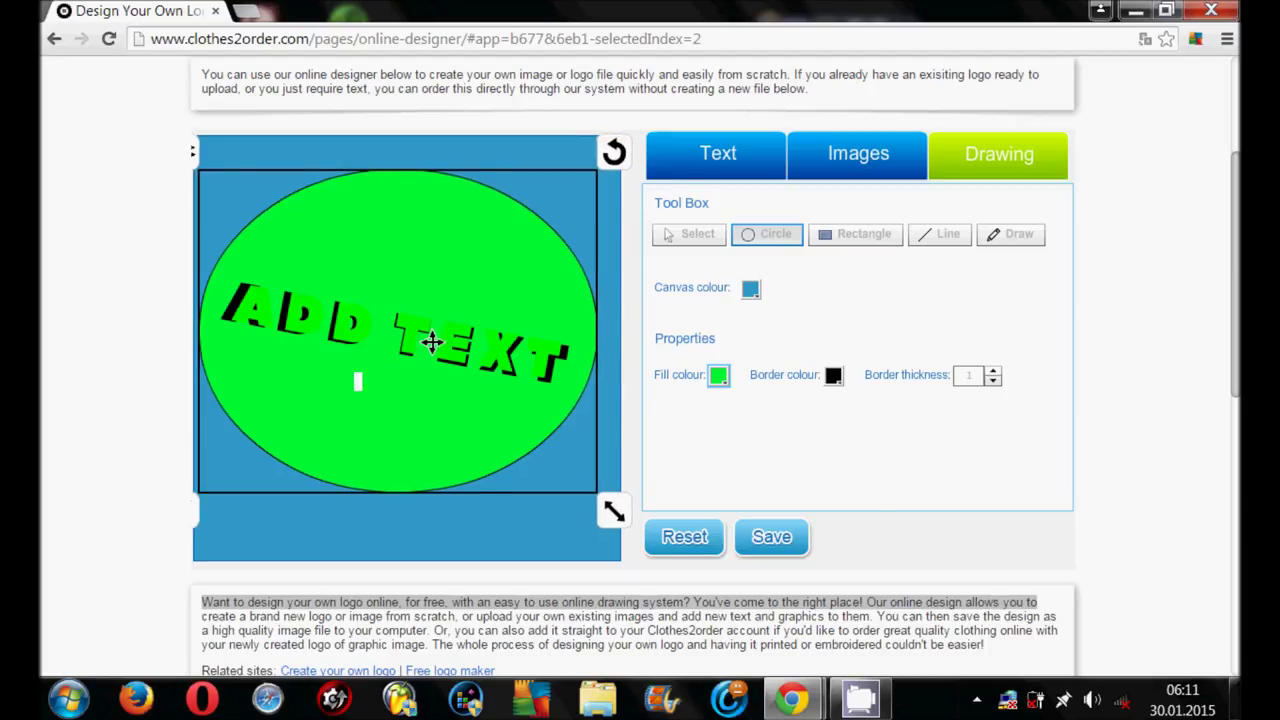
Make the front ADD TEXT lettering white and nudge the green circle slightly down
left_click(432, 342)
left_click(916, 425)
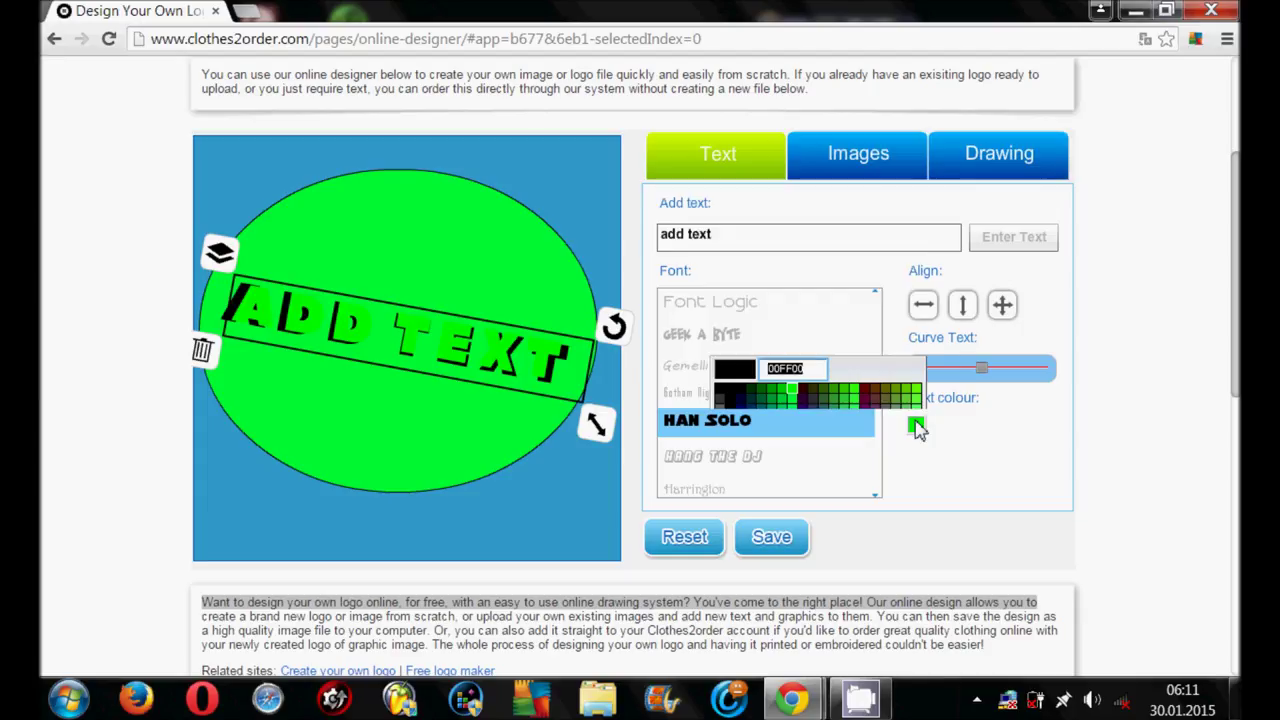
left_click(720, 339)
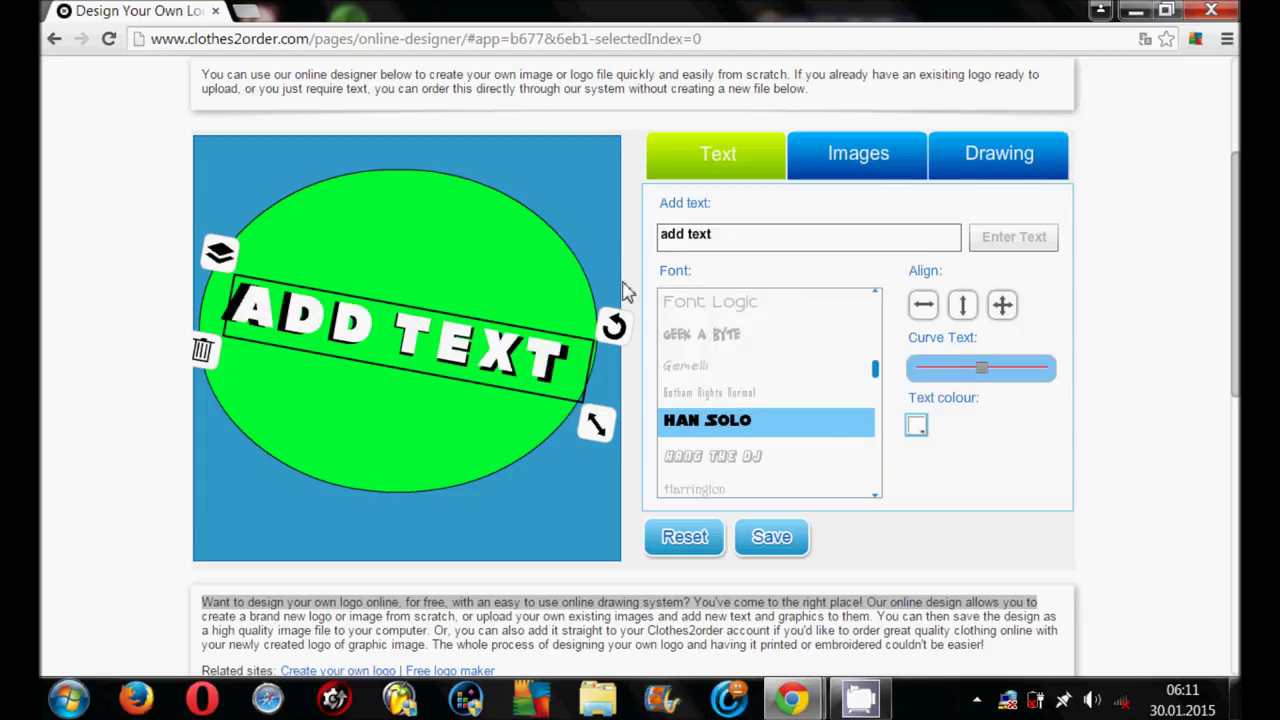
left_click(527, 417)
left_click(516, 426)
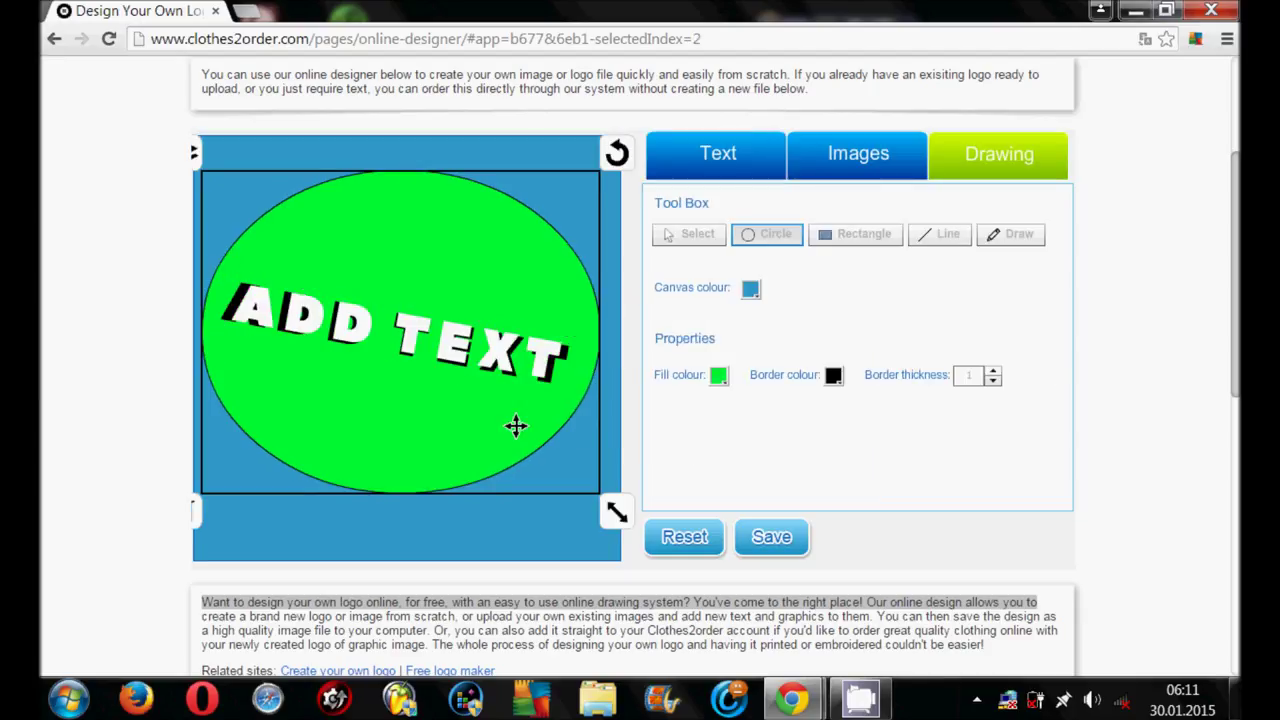
left_click_drag(516, 426, 516, 428)
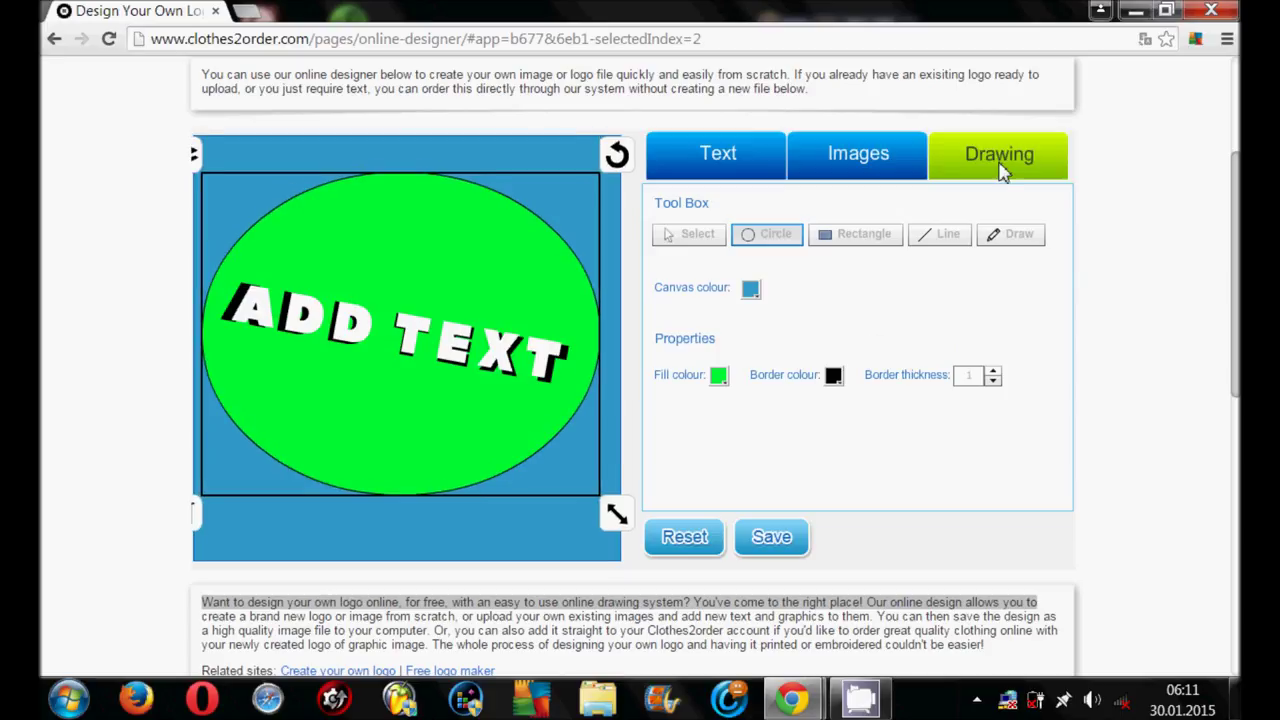
Place the blue circular-arrows symbol from the Icons and Symbols image library on the canvas
left_click(910, 165)
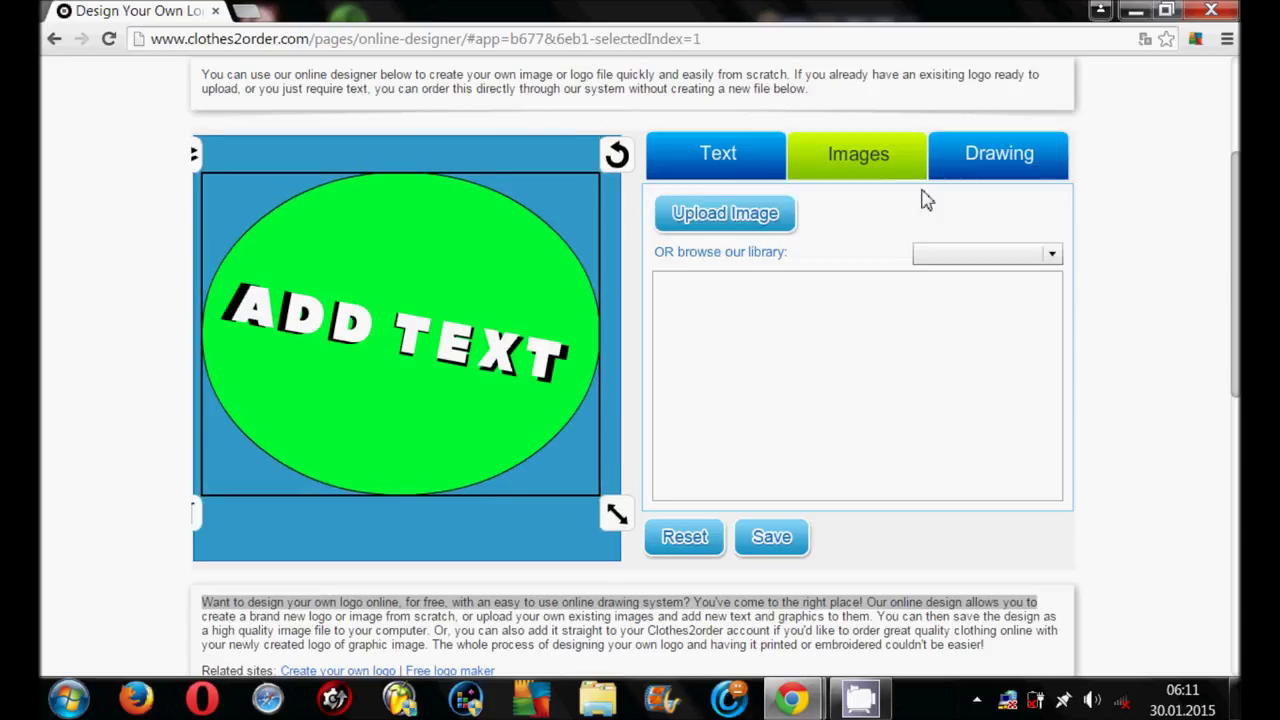
left_click(1054, 255)
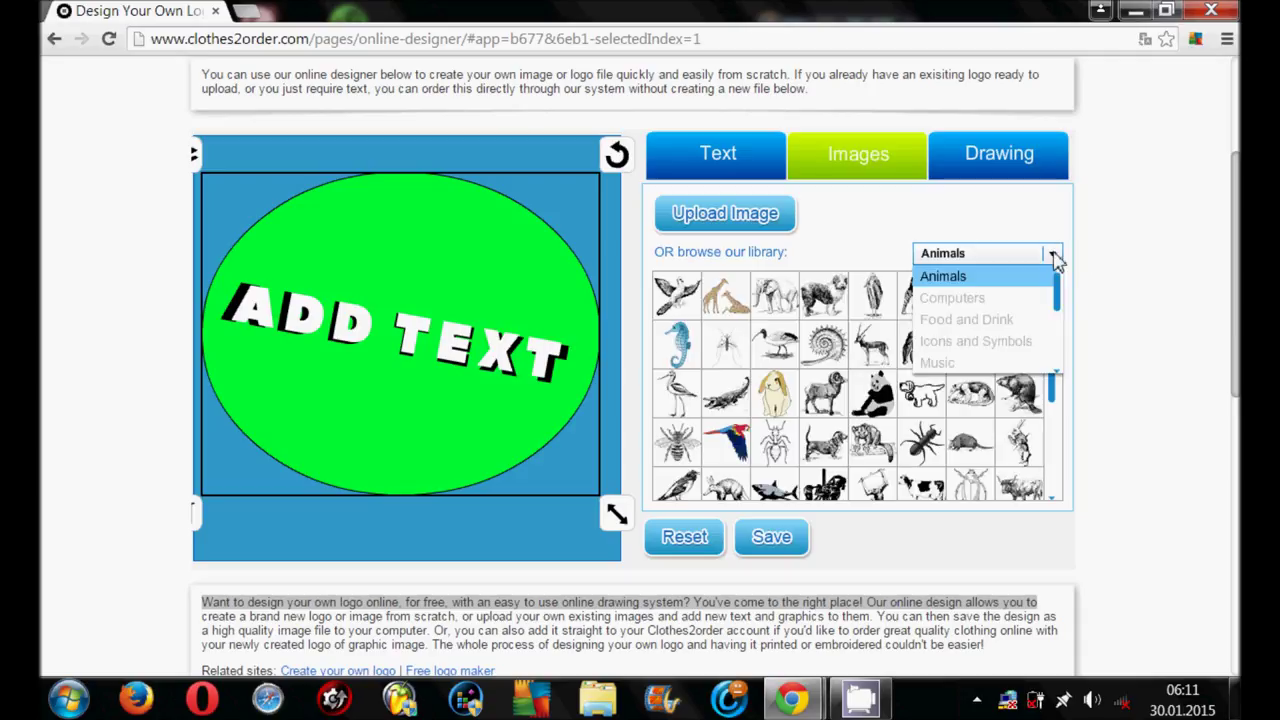
left_click(986, 343)
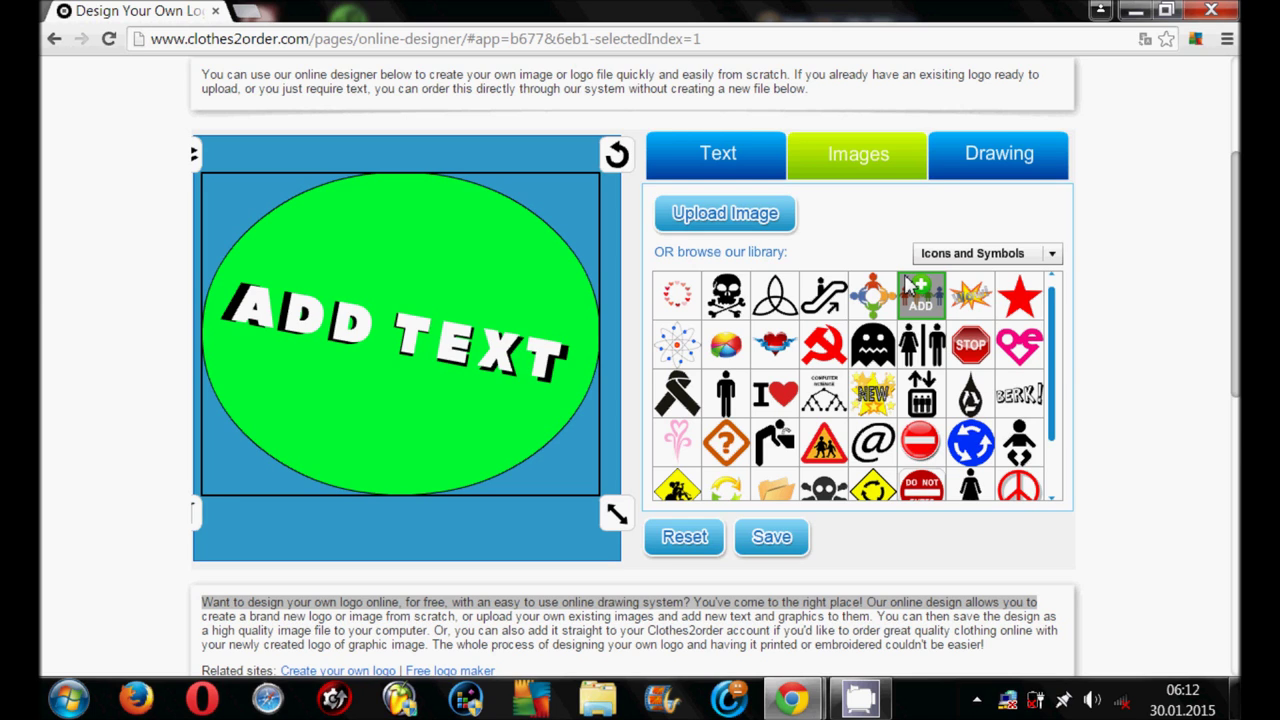
scroll(1054, 373, "down", 1)
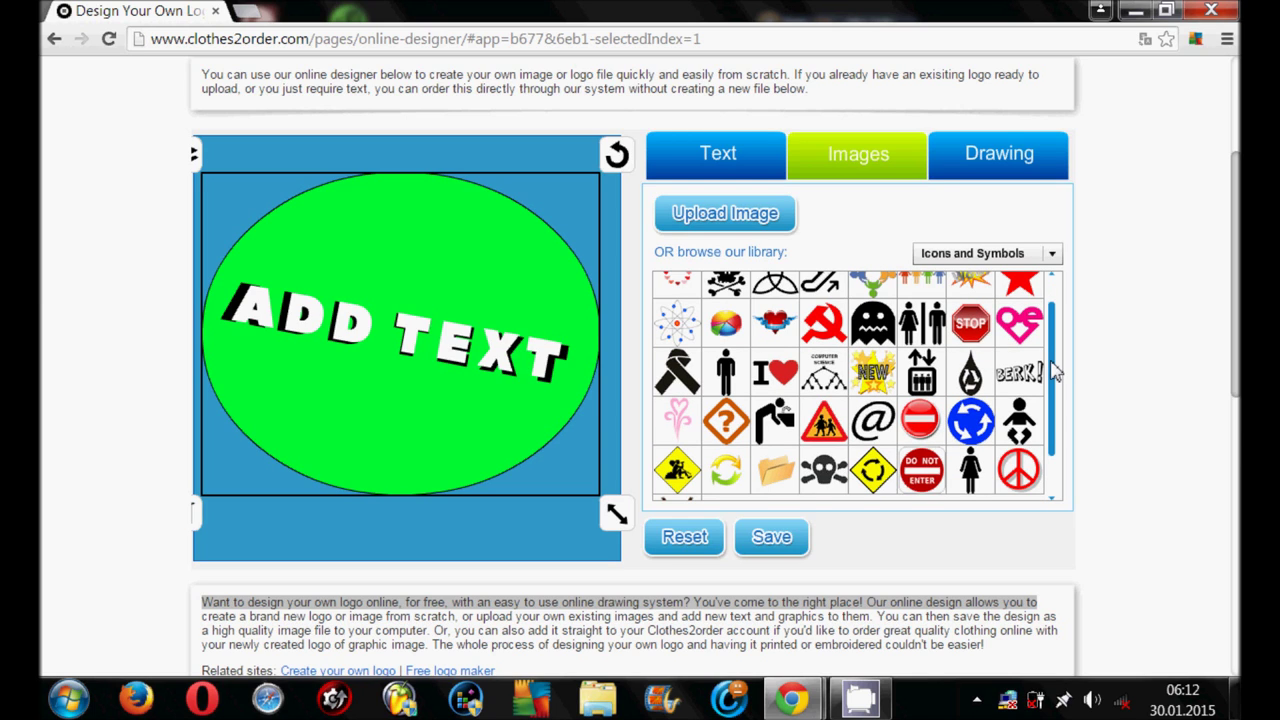
scroll(1054, 372, "up", 1)
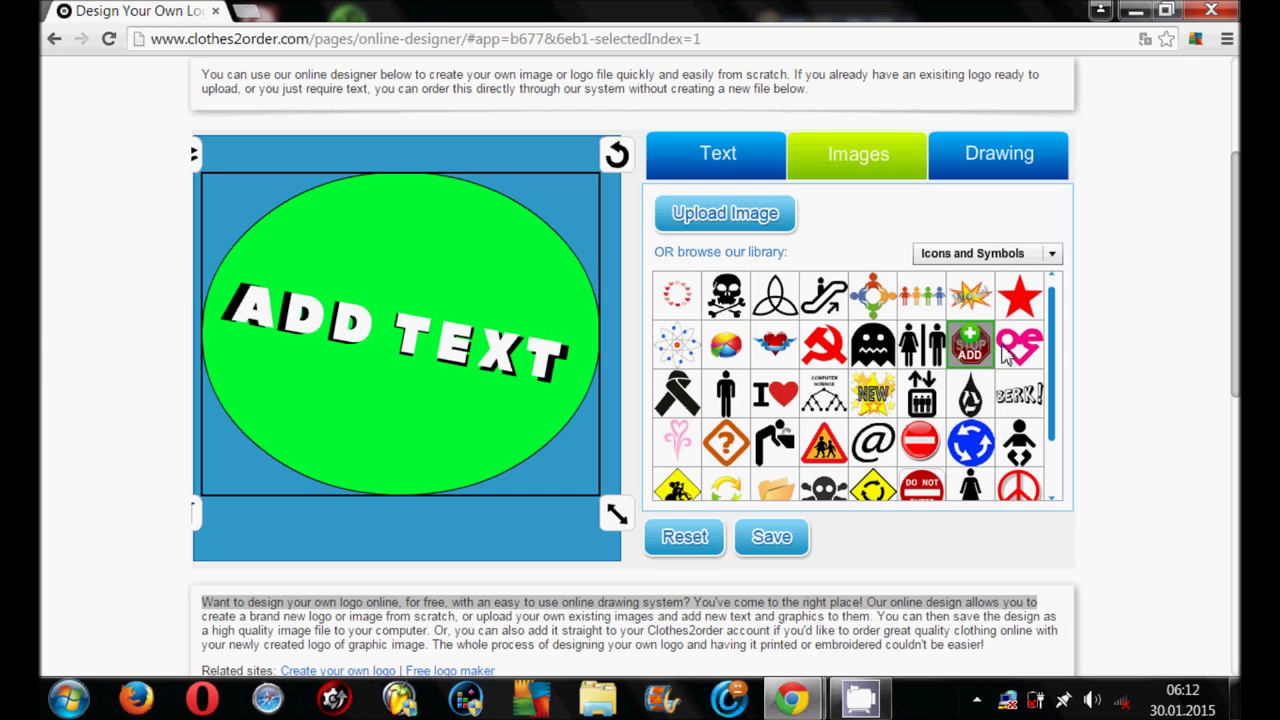
left_click_drag(872, 442, 917, 447)
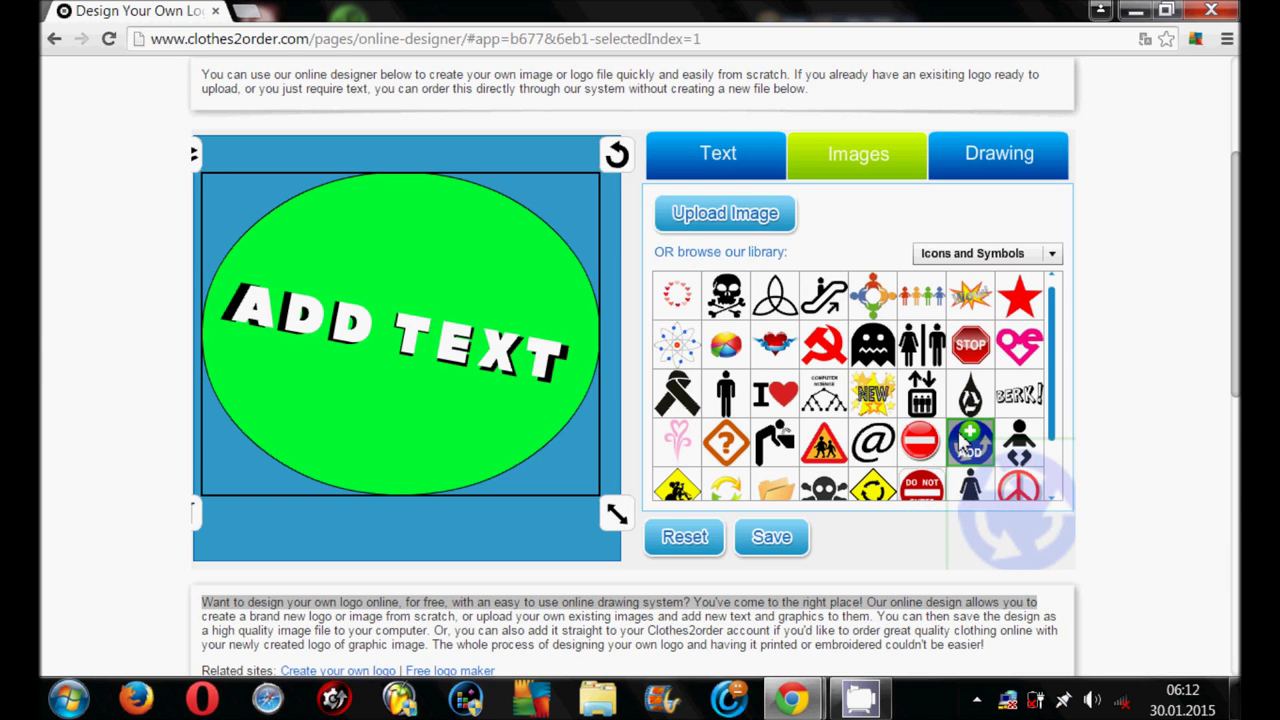
left_click_drag(960, 445, 266, 232)
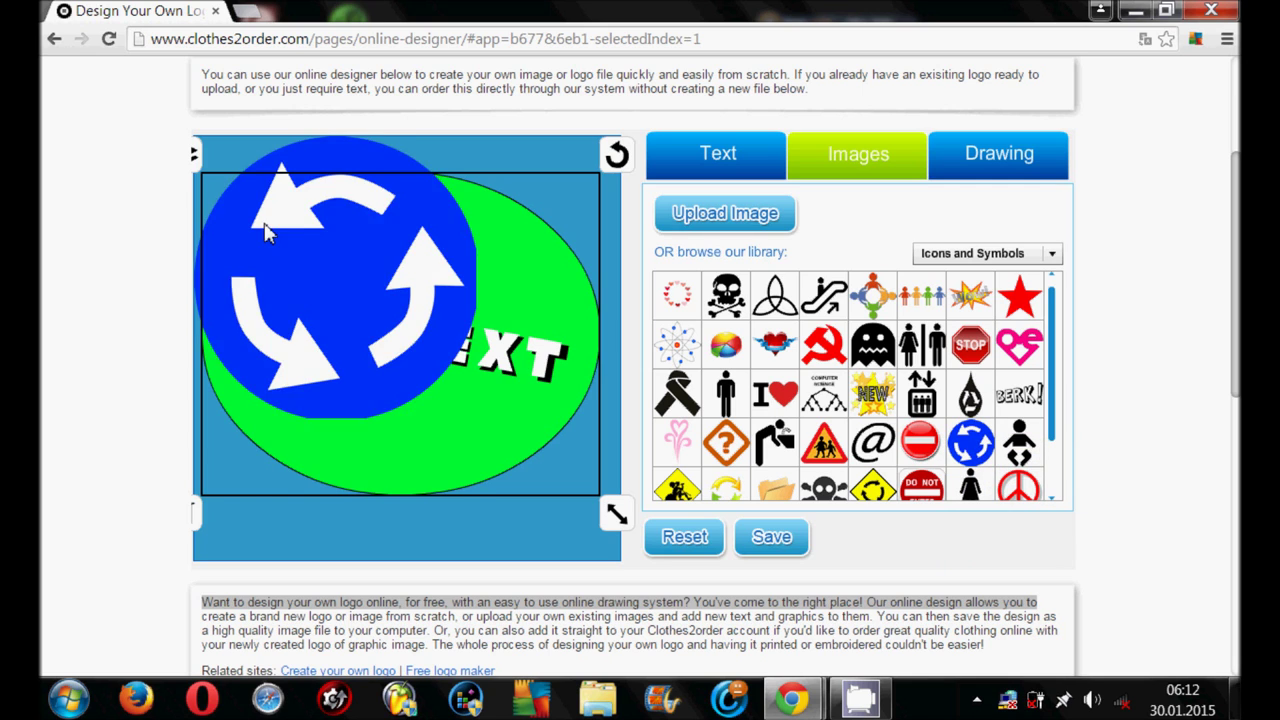
left_click_drag(398, 325, 382, 337)
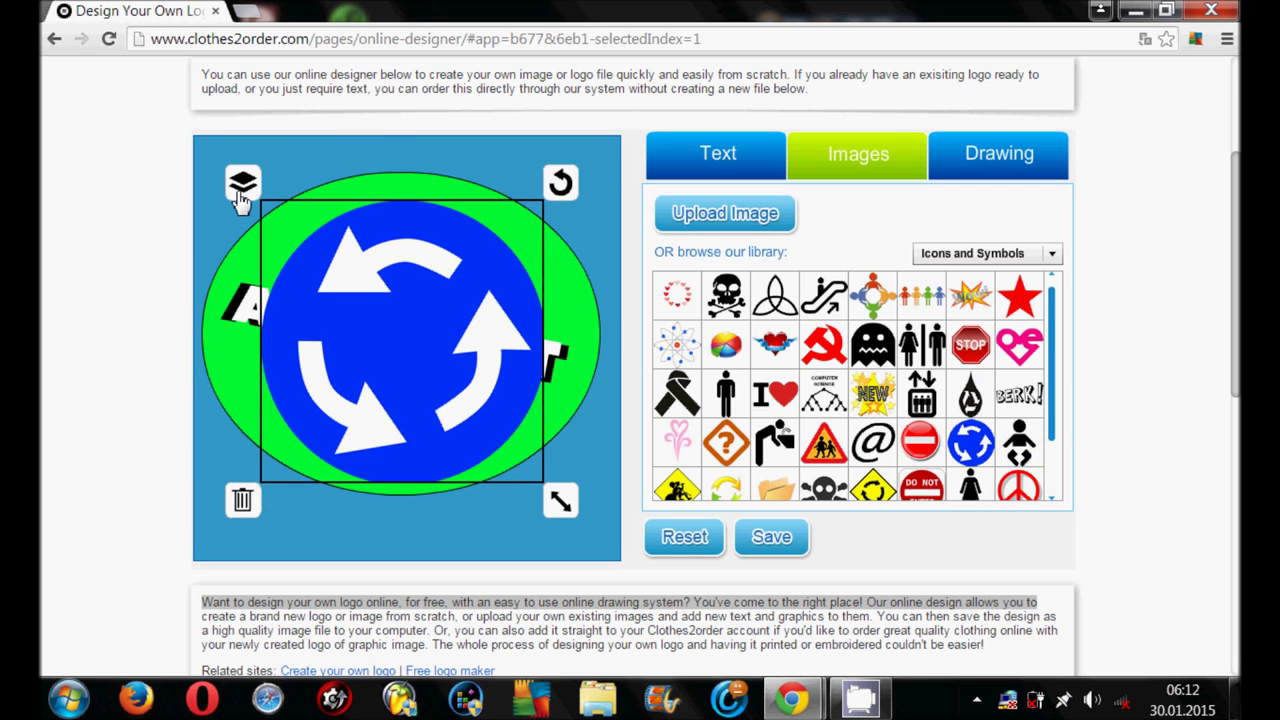
Send the blue symbol backward, behind the ADD TEXT captions and the green ellipse
left_click(241, 190)
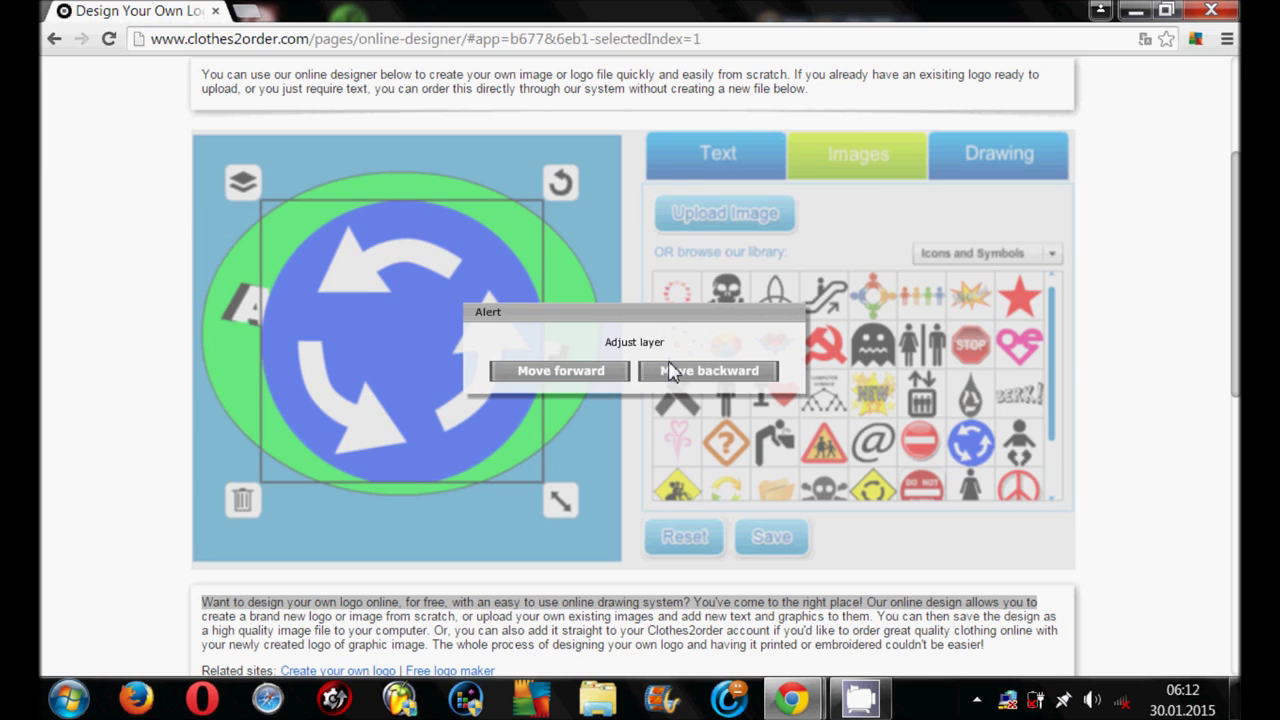
left_click(670, 372)
left_click(241, 182)
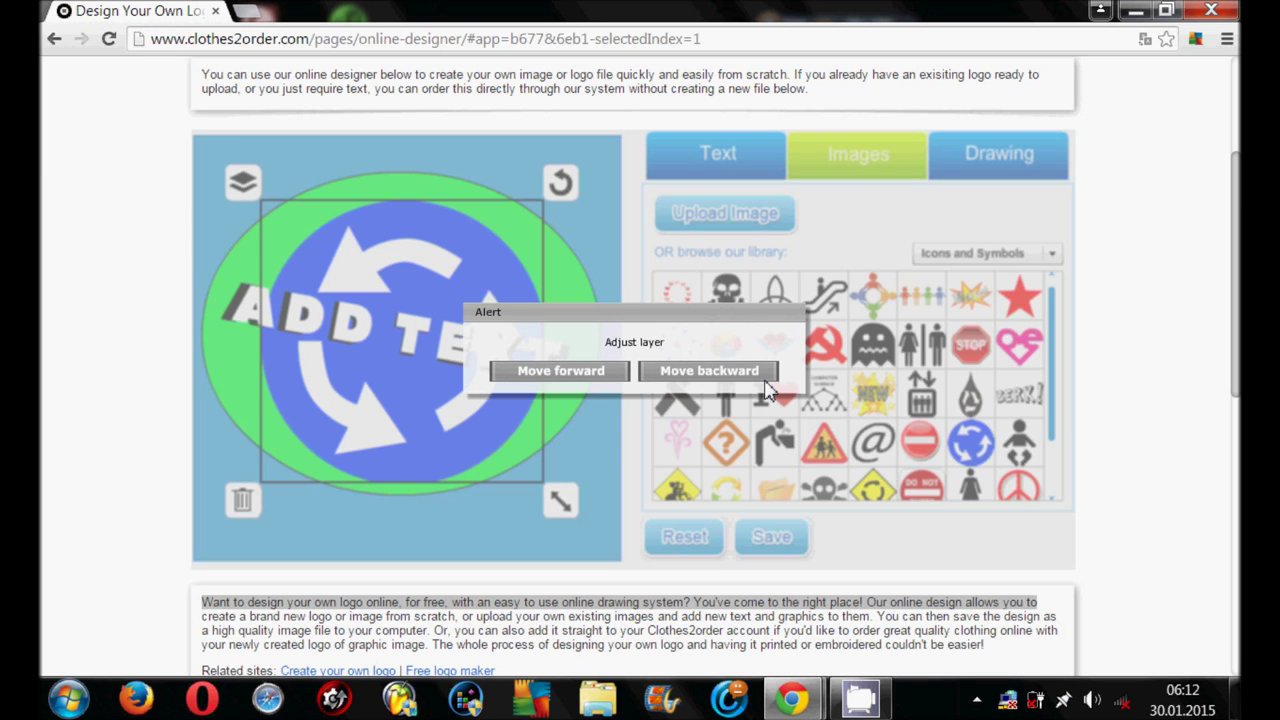
left_click(762, 377)
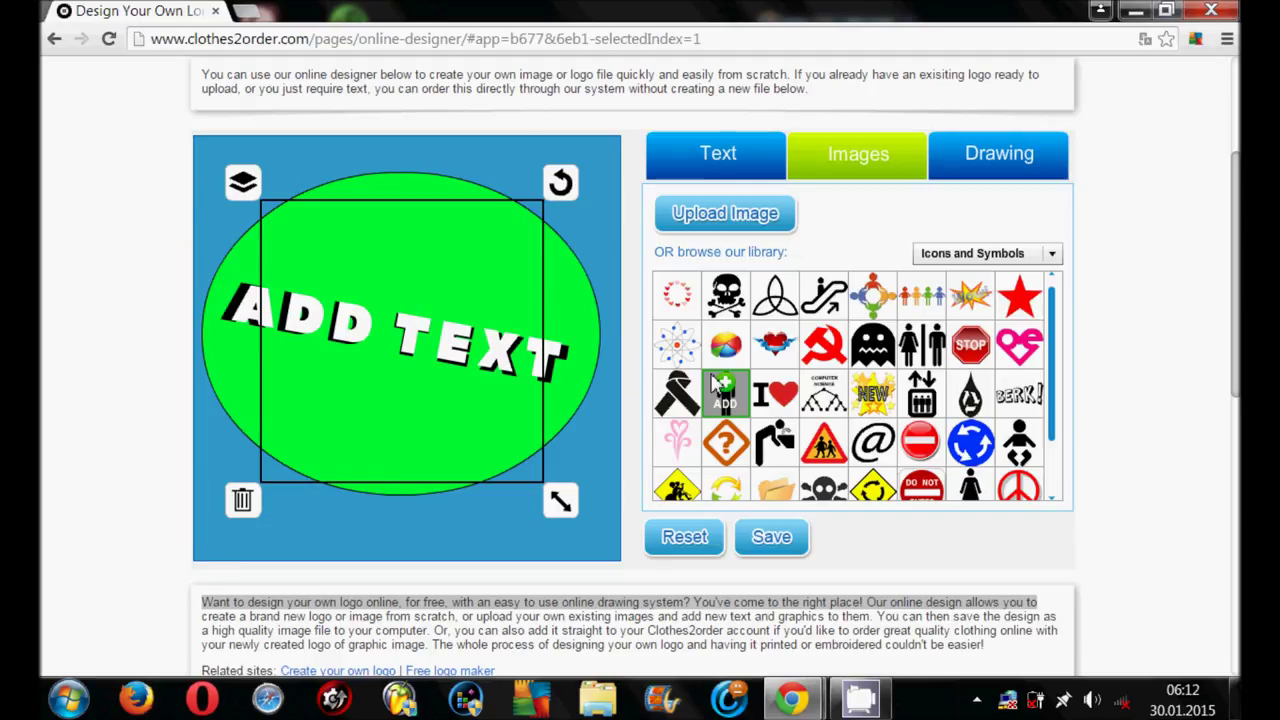
Delete the green ellipse and enlarge the blue circular-arrows symbol to fill the canvas
left_click(999, 153)
left_click_drag(537, 302, 530, 241)
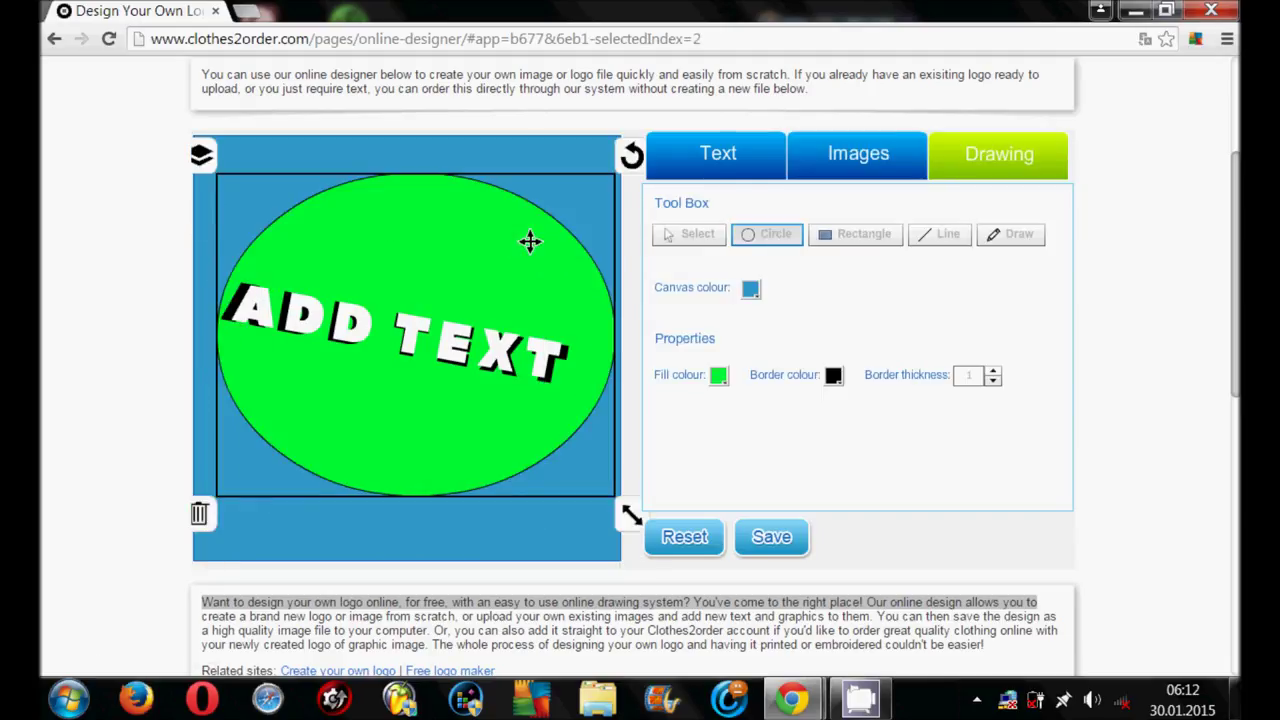
left_click(199, 514)
left_click(603, 368)
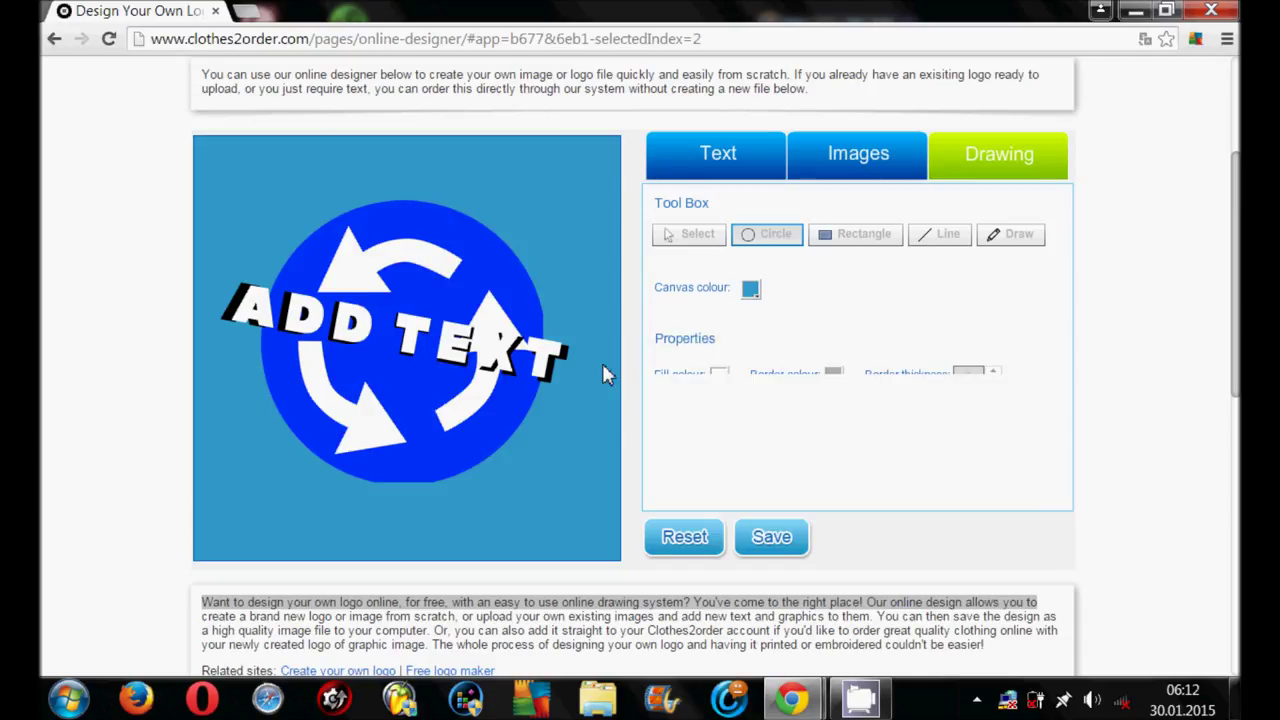
left_click(455, 270)
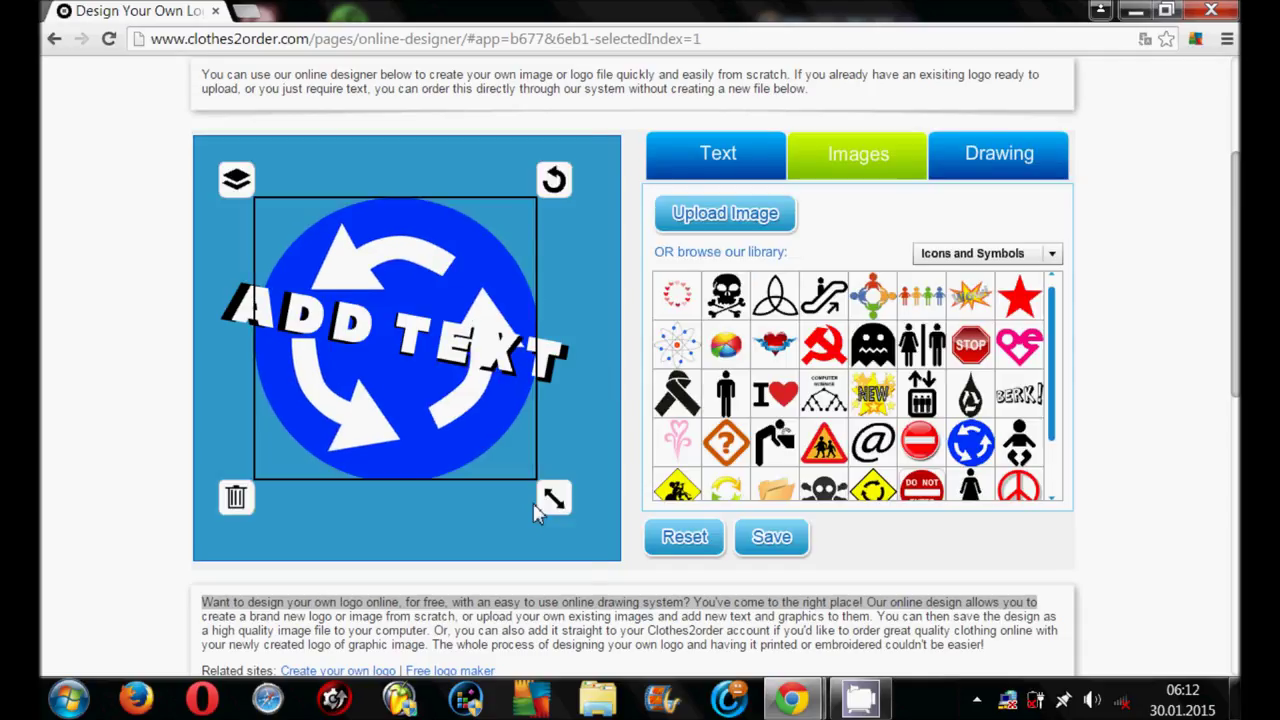
left_click_drag(535, 507, 660, 598)
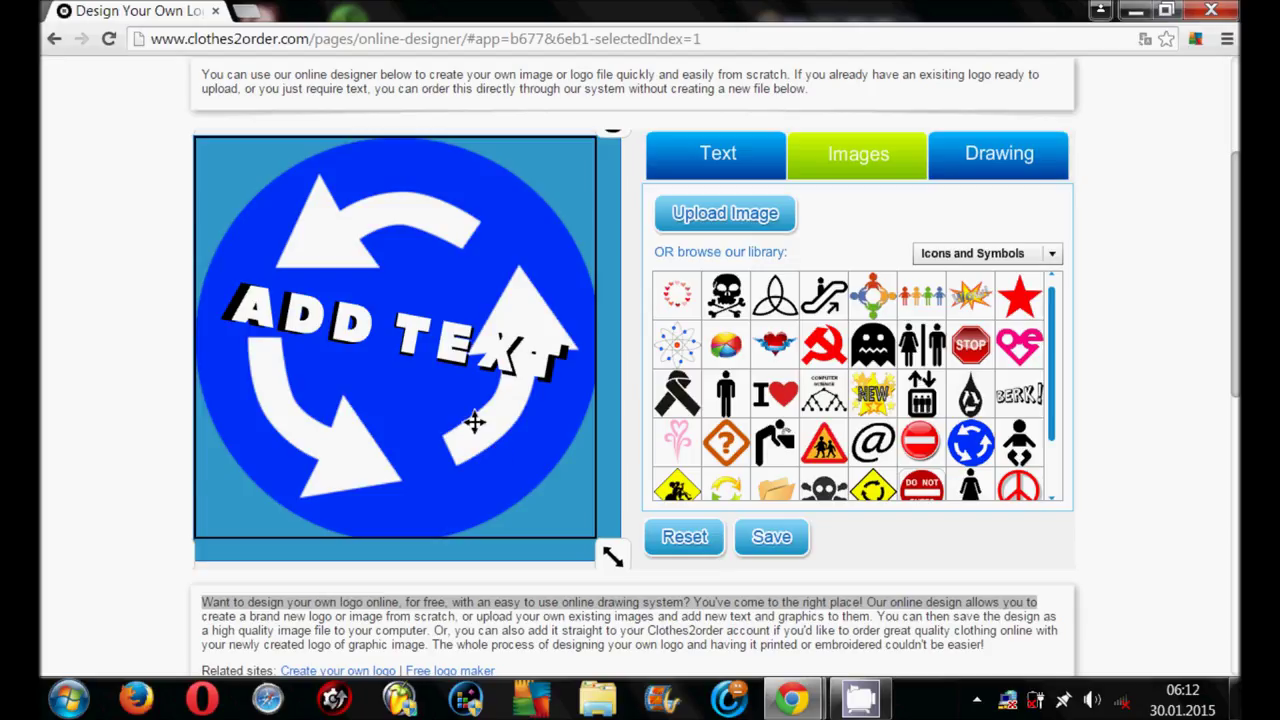
Shrink the black ADD TEXT caption and nudge it left, above the white one
left_click(429, 386)
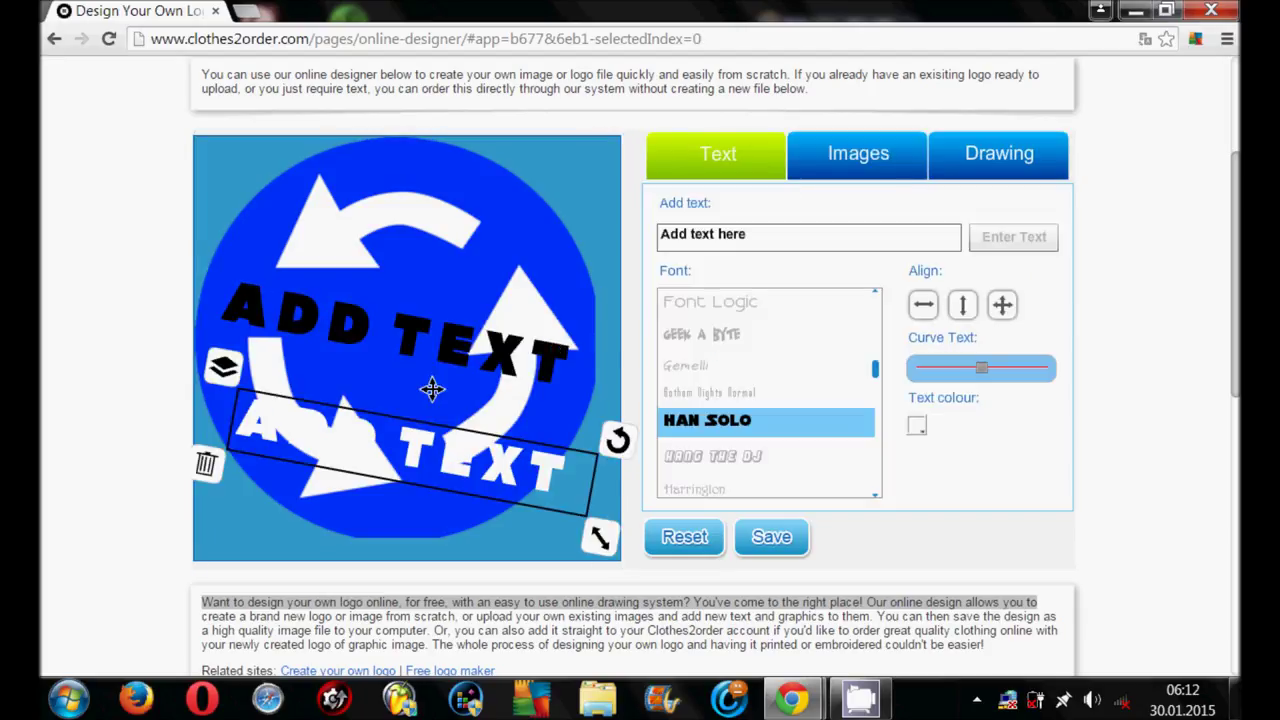
left_click_drag(604, 440, 516, 402)
mouse_move(406, 354)
left_mouse_down()
mouse_move(383, 350)
mouse_move(390, 383)
mouse_move(400, 345)
left_mouse_up()
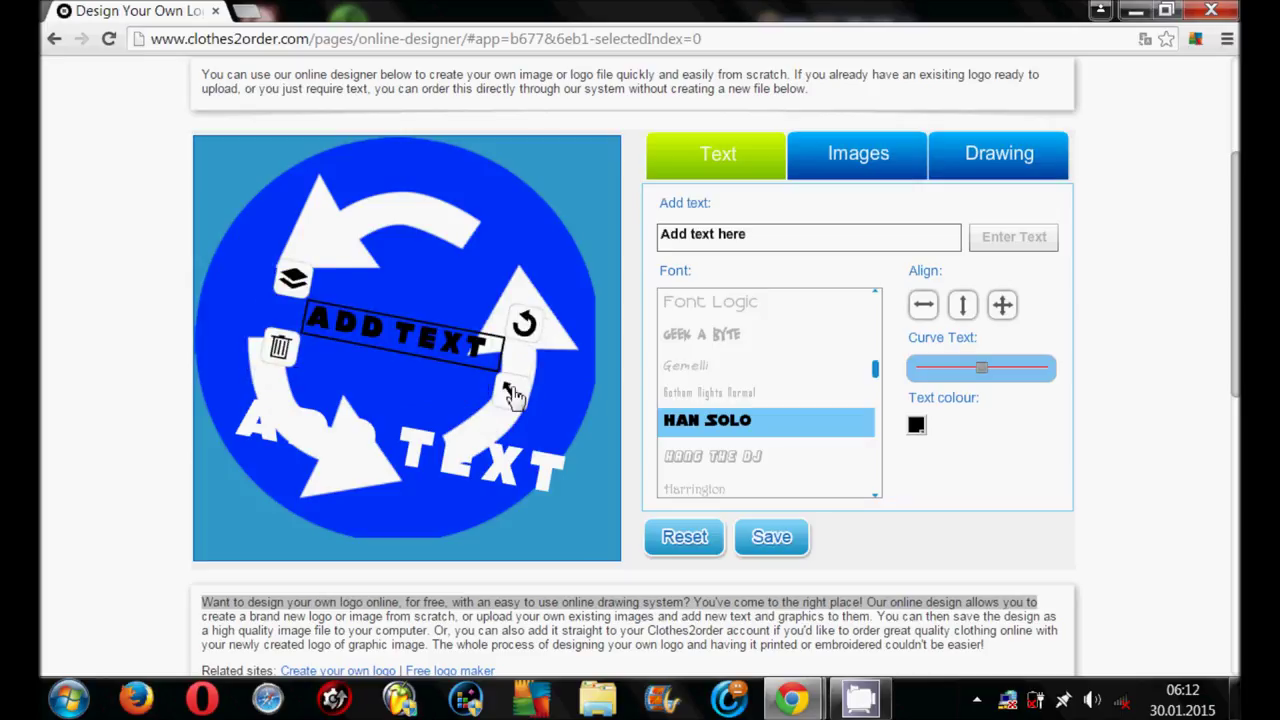
left_click_drag(512, 395, 470, 377)
Delete the blue circular-arrows image from the canvas
left_click(418, 364)
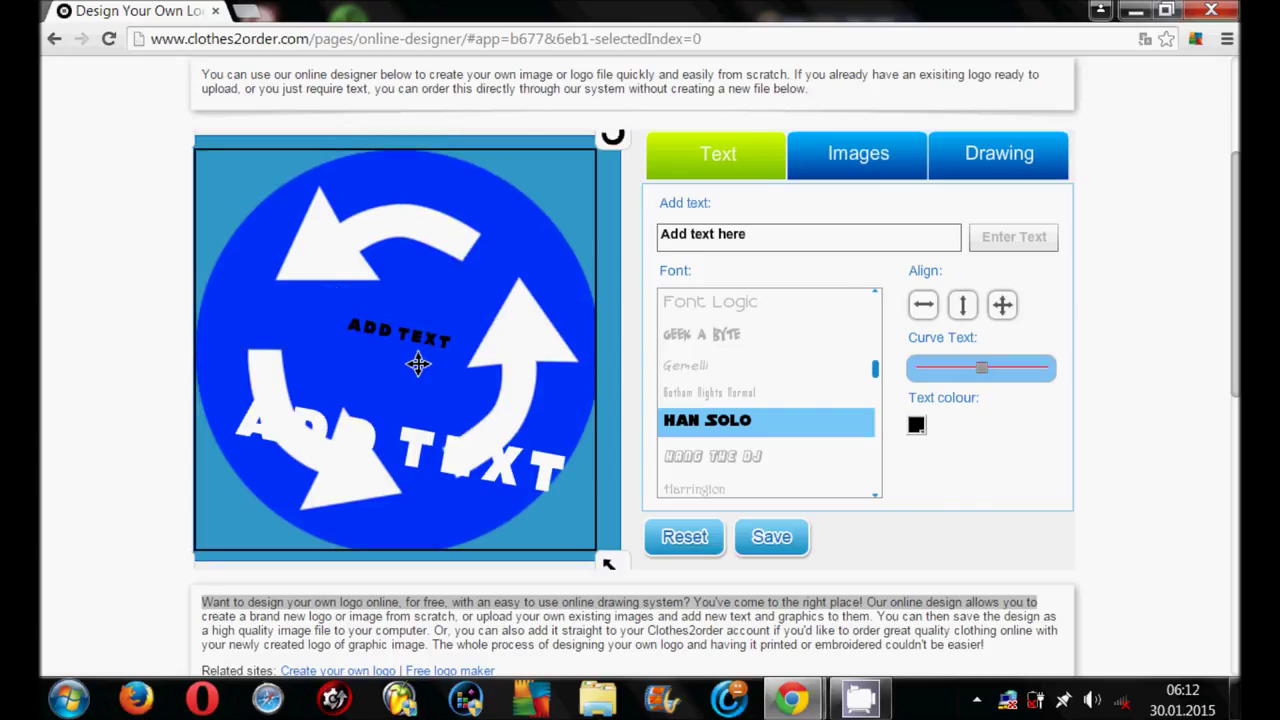
left_click_drag(418, 364, 433, 356)
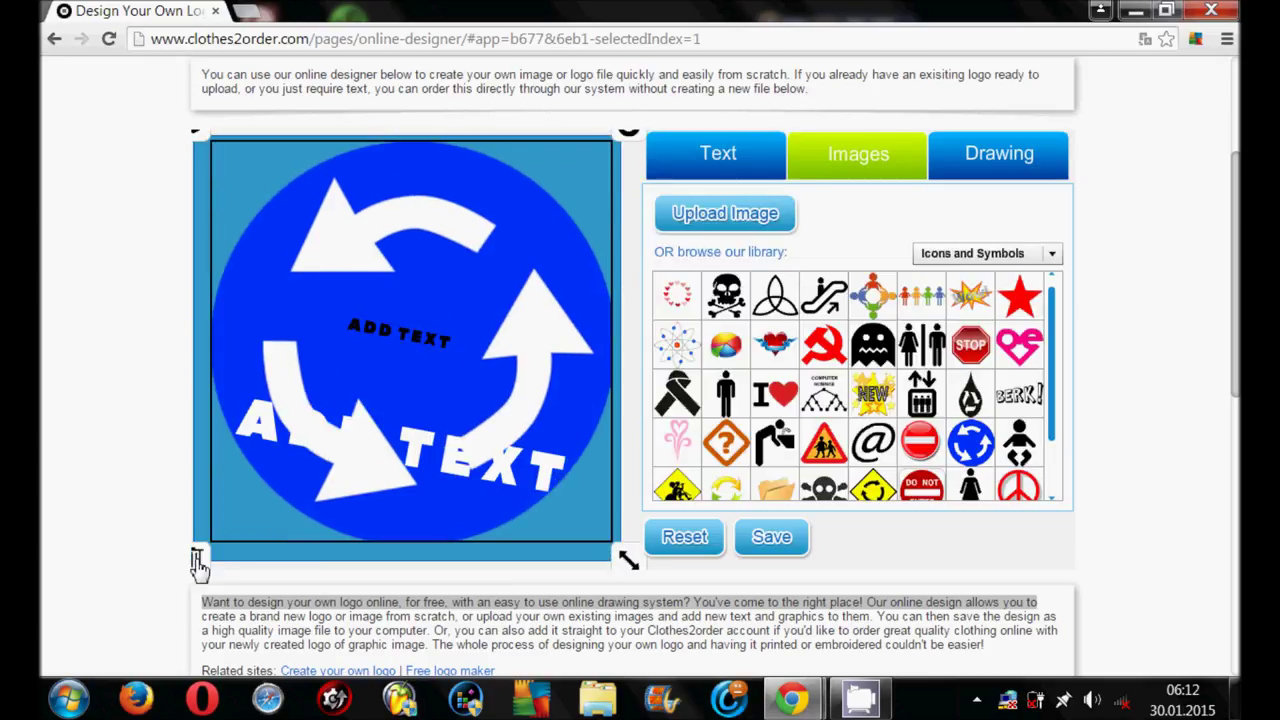
left_click(197, 559)
left_click(607, 371)
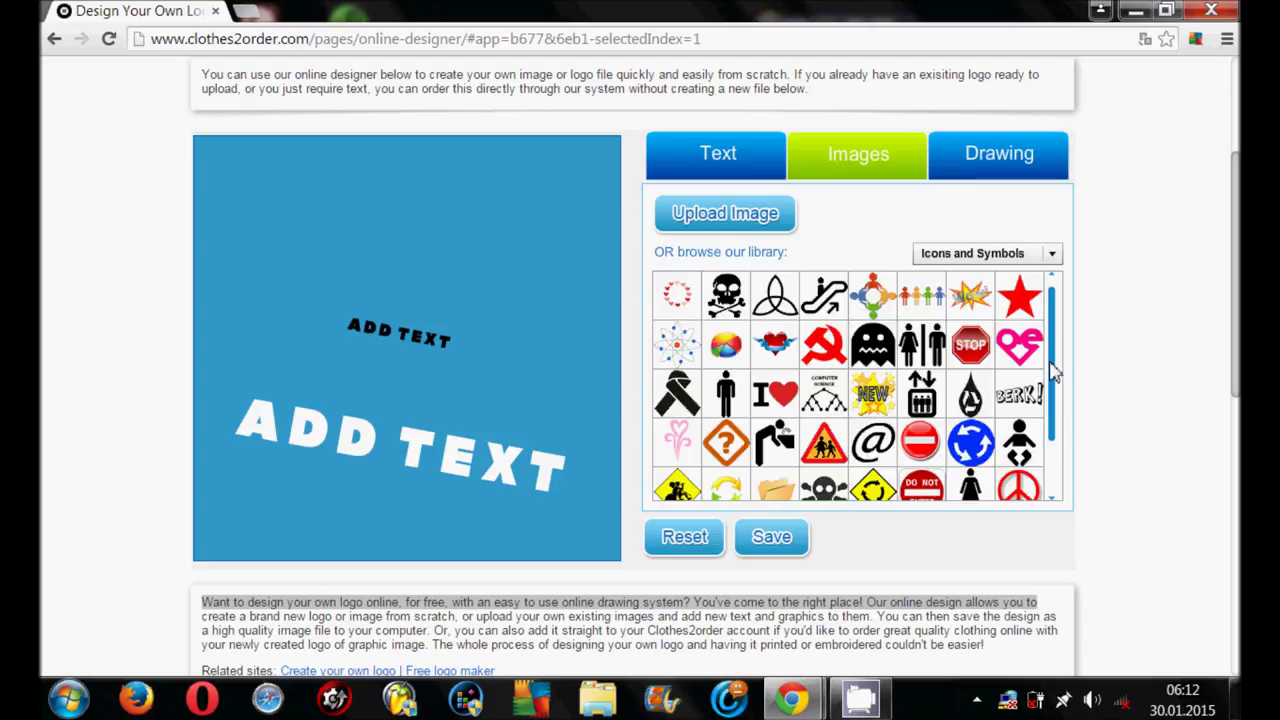
left_click_drag(1052, 370, 1052, 462)
mouse_move(784, 430)
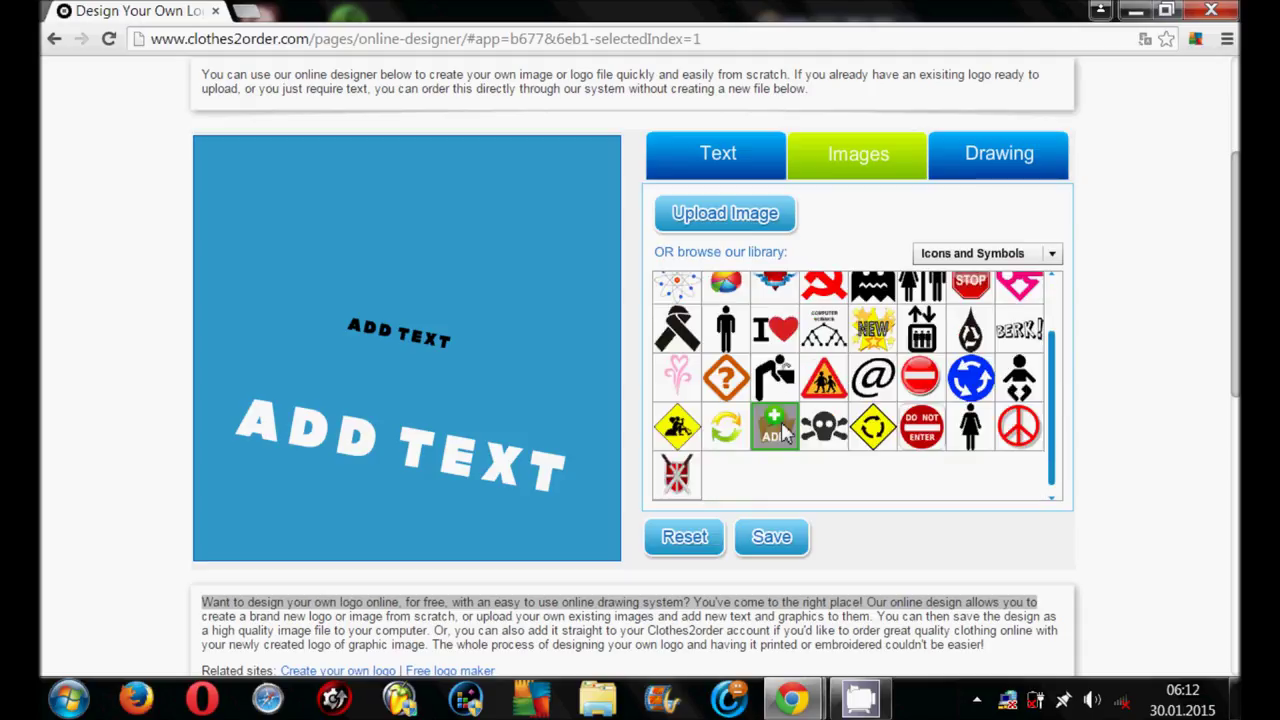
Add the yellow roundabout sign and reorder it behind both ADD TEXT captions
left_click(872, 430)
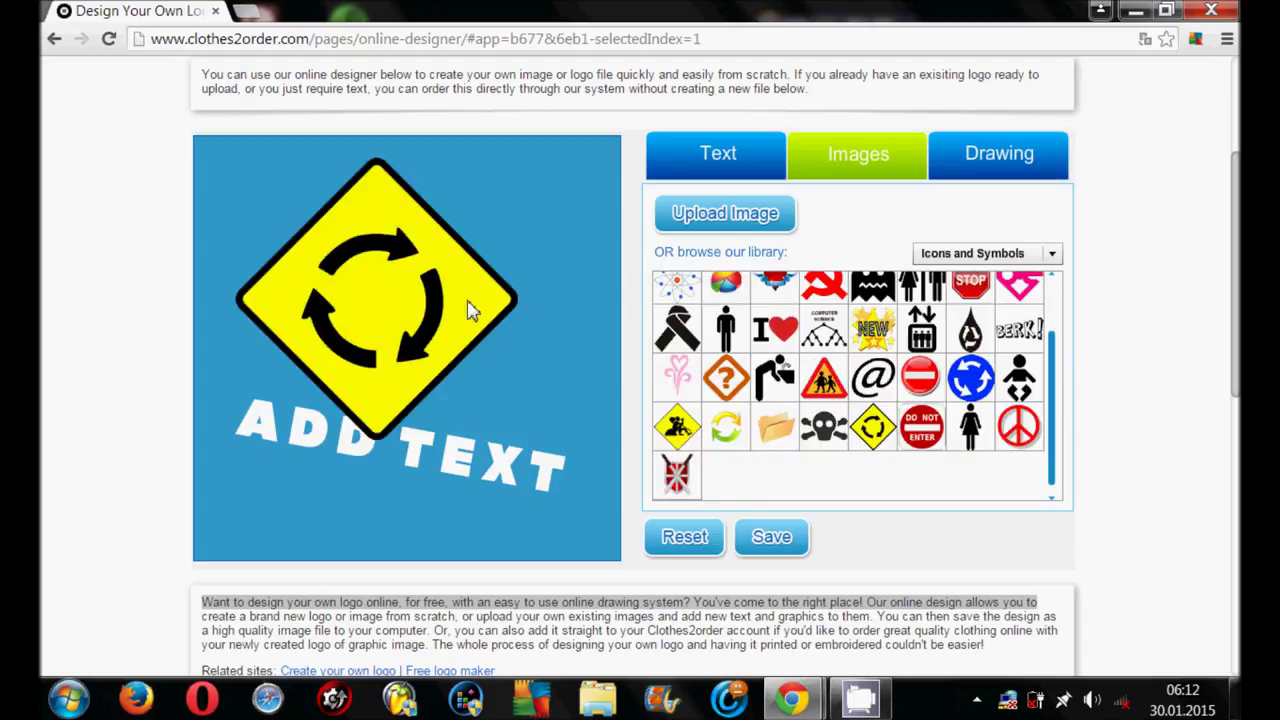
left_click(251, 180)
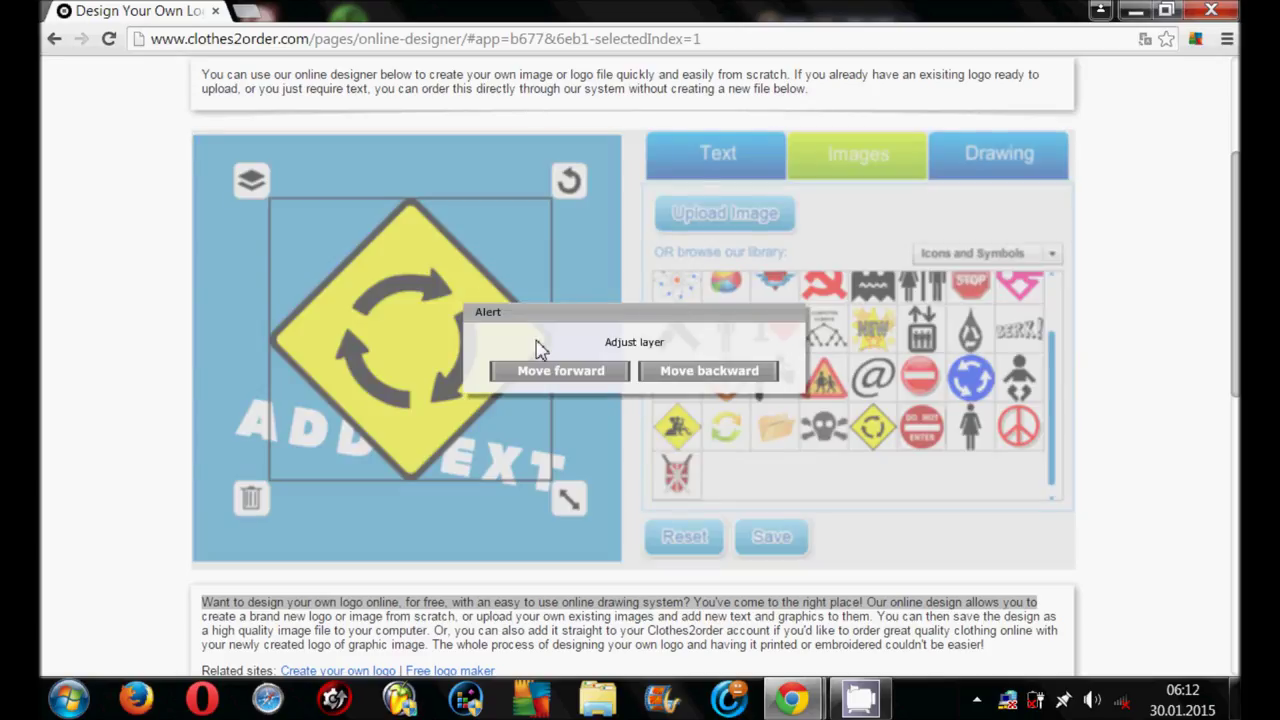
left_click(556, 370)
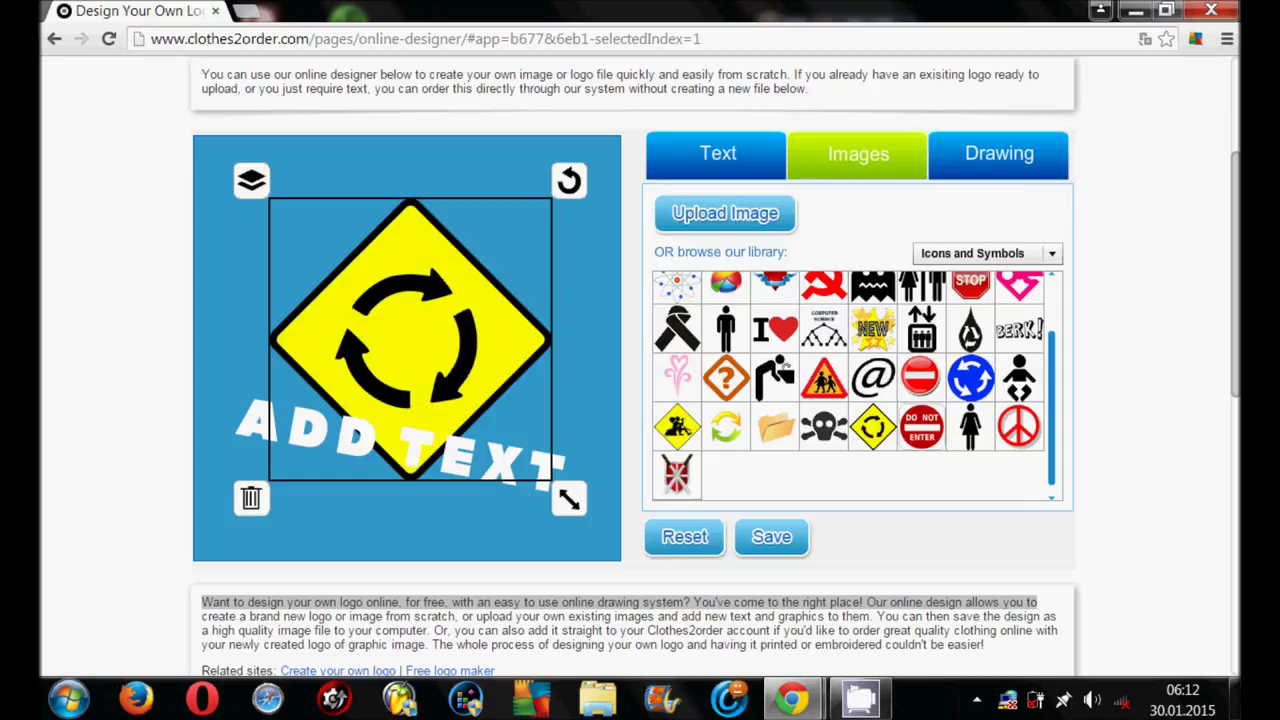
left_click(516, 311)
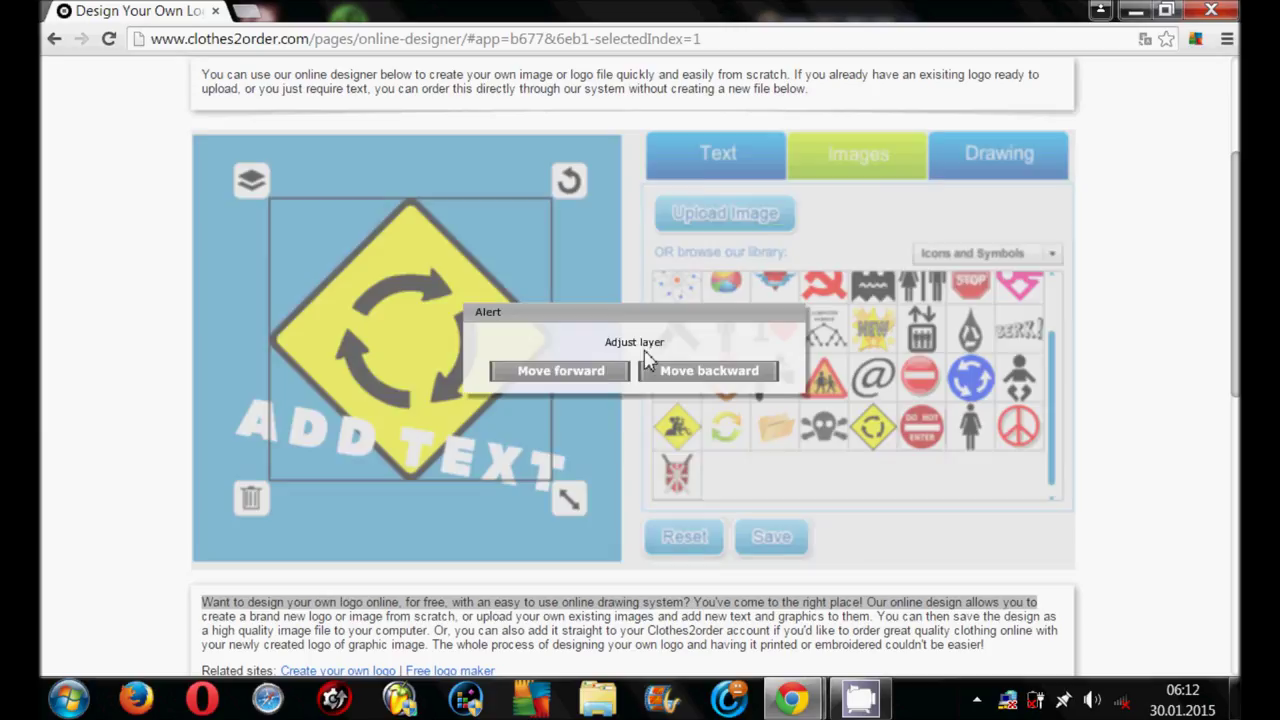
left_click(648, 368)
left_click(424, 340)
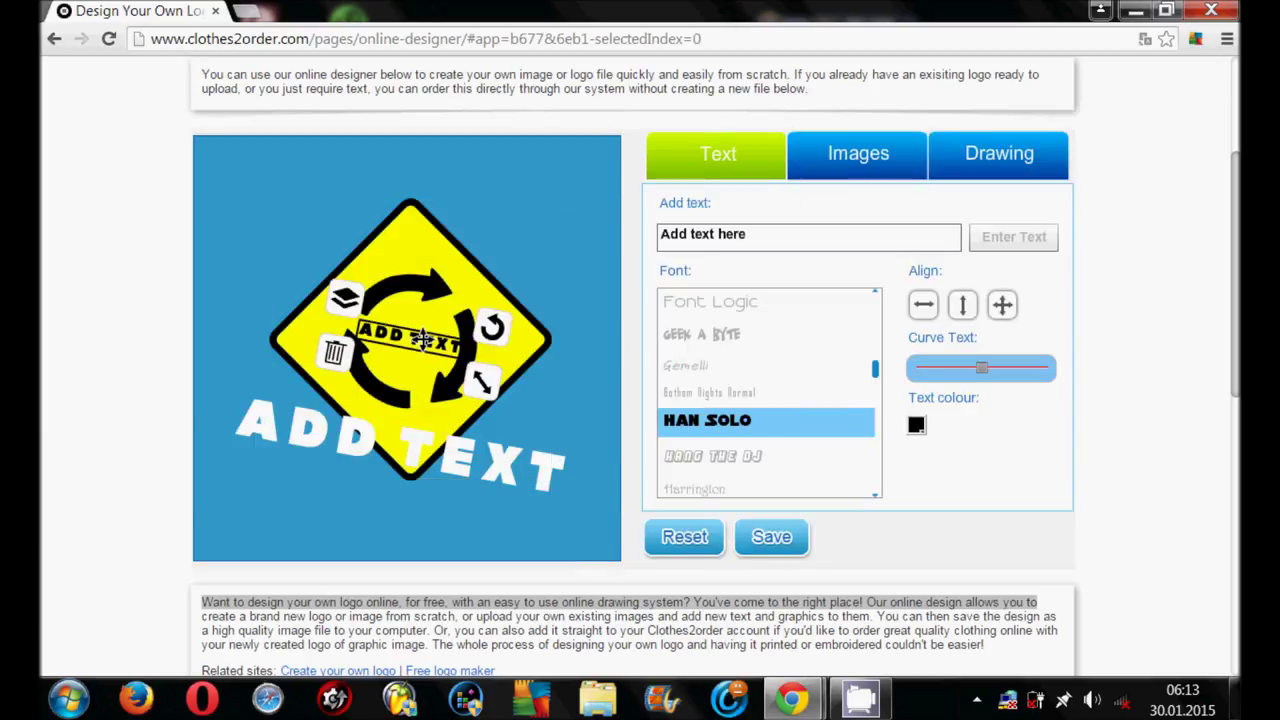
Shrink, rotate and move the white caption along the sign's lower-left edge
mouse_move(512, 415)
left_mouse_down()
mouse_move(538, 510)
mouse_move(528, 465)
left_mouse_up()
mouse_move(587, 531)
left_mouse_down()
mouse_move(563, 421)
mouse_move(578, 474)
mouse_move(500, 471)
mouse_move(440, 440)
left_mouse_up()
left_click(477, 455)
left_click_drag(450, 500, 423, 477)
left_click_drag(480, 412, 470, 468)
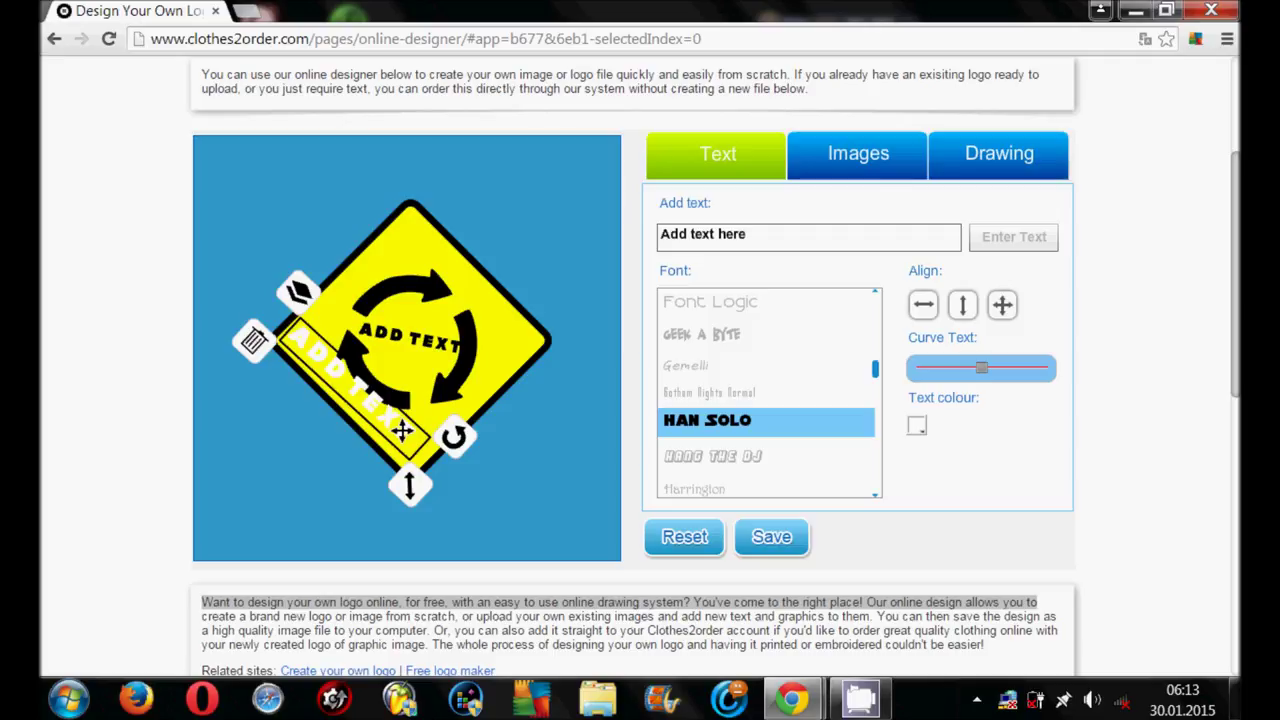
left_click_drag(402, 430, 400, 443)
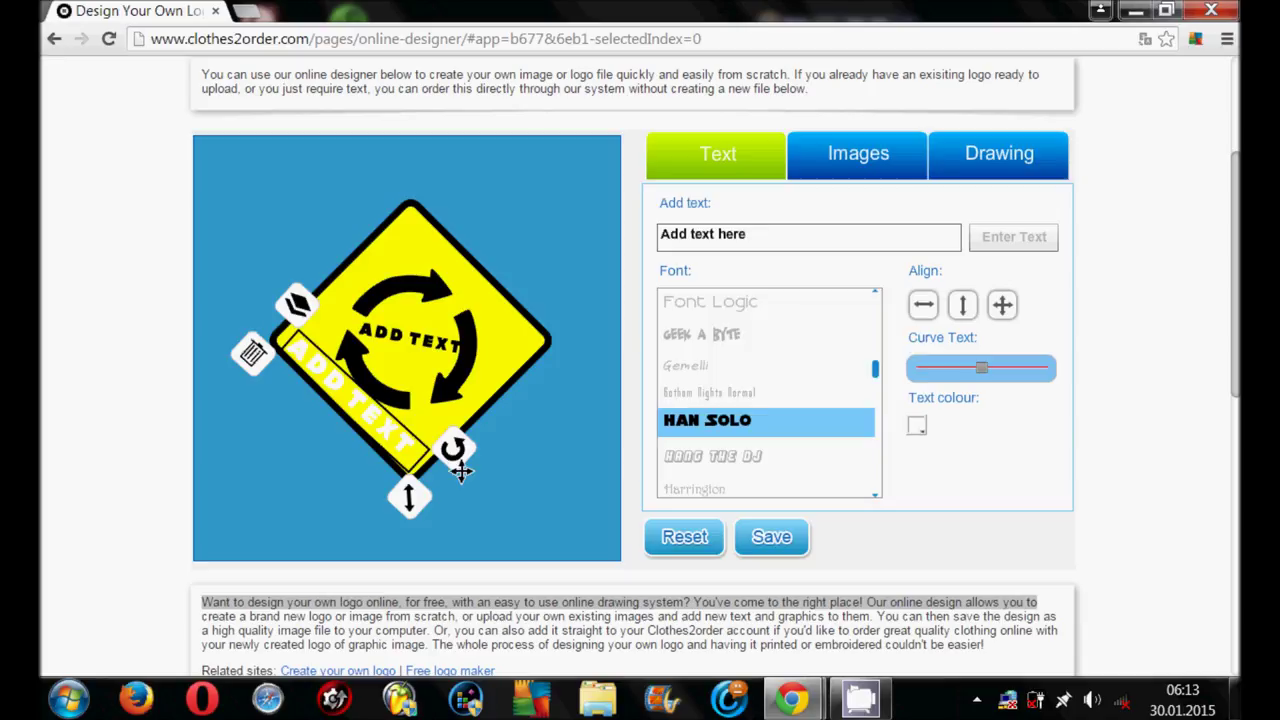
Make the ADD TEXT HERE caption black and shrink it to fit the edge
left_click(916, 427)
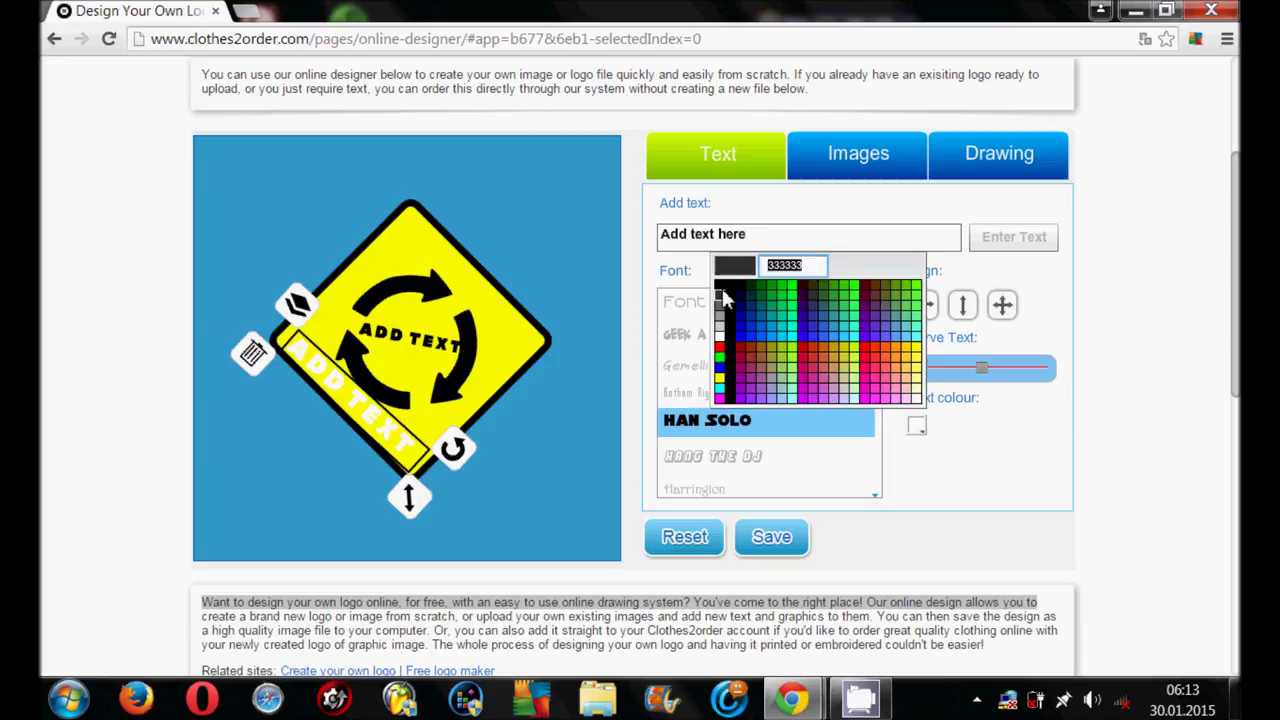
left_click(722, 291)
mouse_move(420, 512)
left_mouse_down()
mouse_move(397, 440)
mouse_move(355, 401)
left_mouse_up()
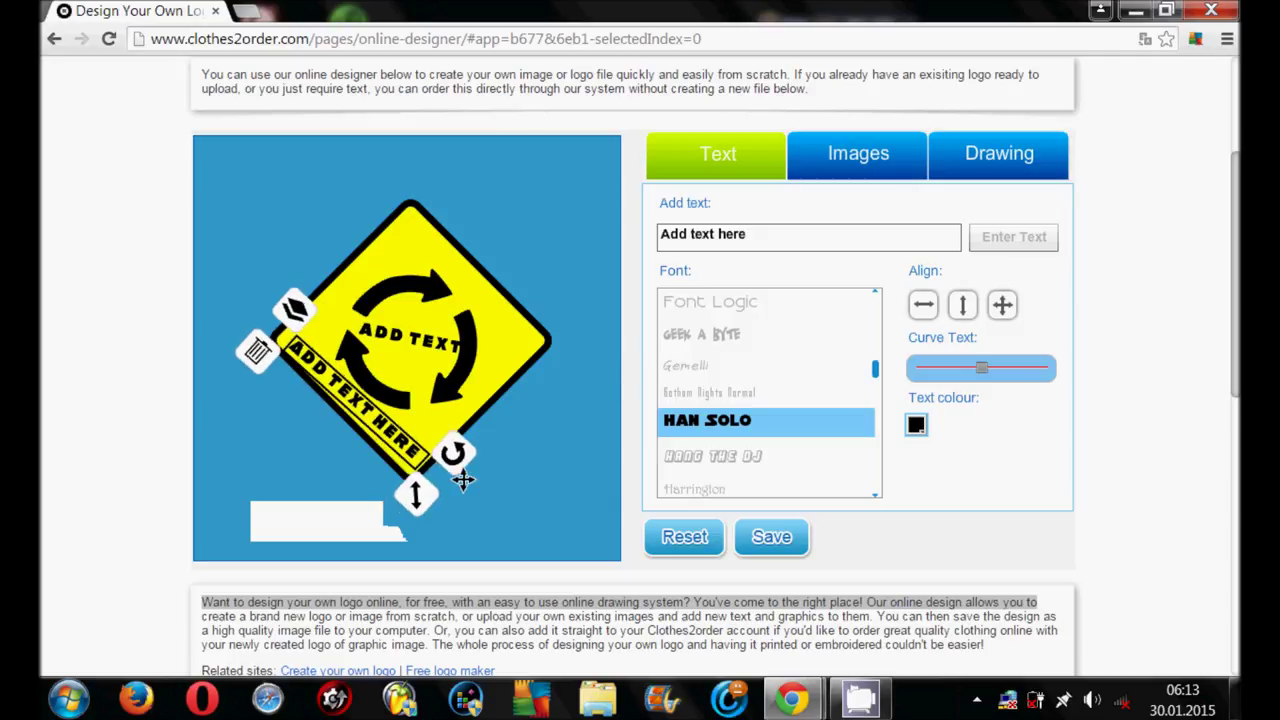
left_click(524, 393)
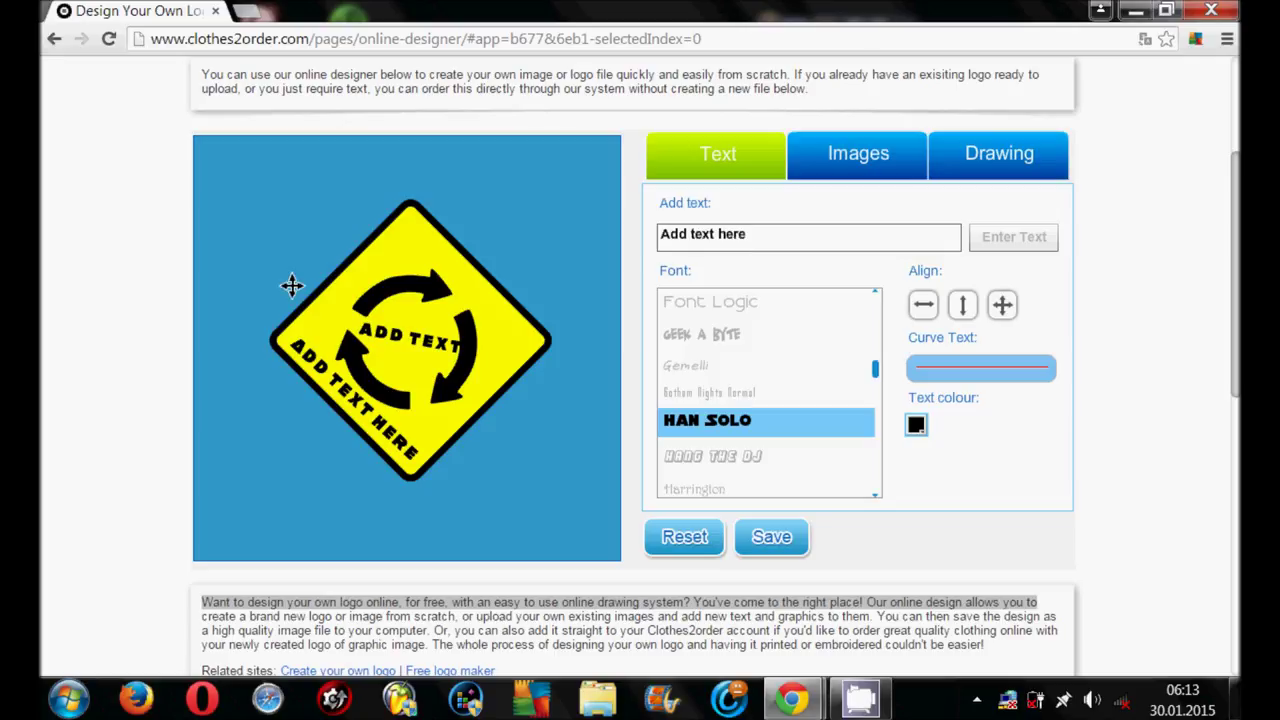
key("Tab")
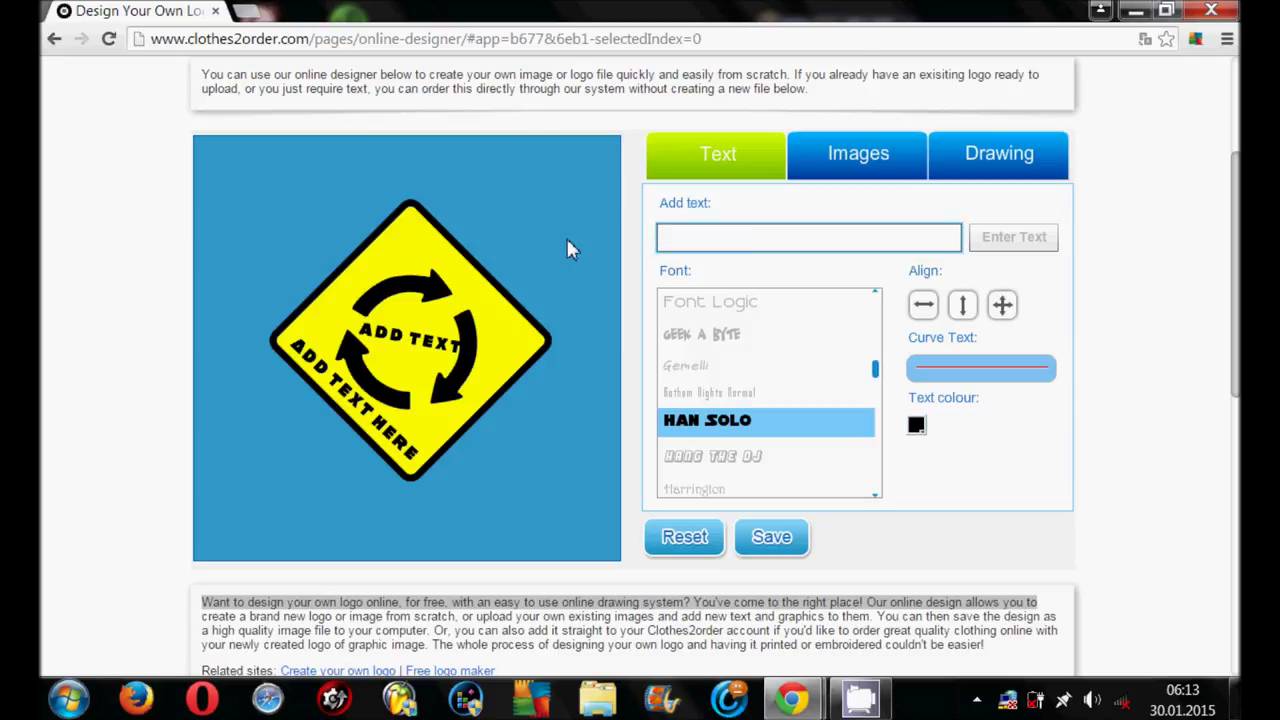
Type then clear 'im just showing you diffrent stuff you can do on here !', and nudge the sign lower-right
type("im just showing you ")
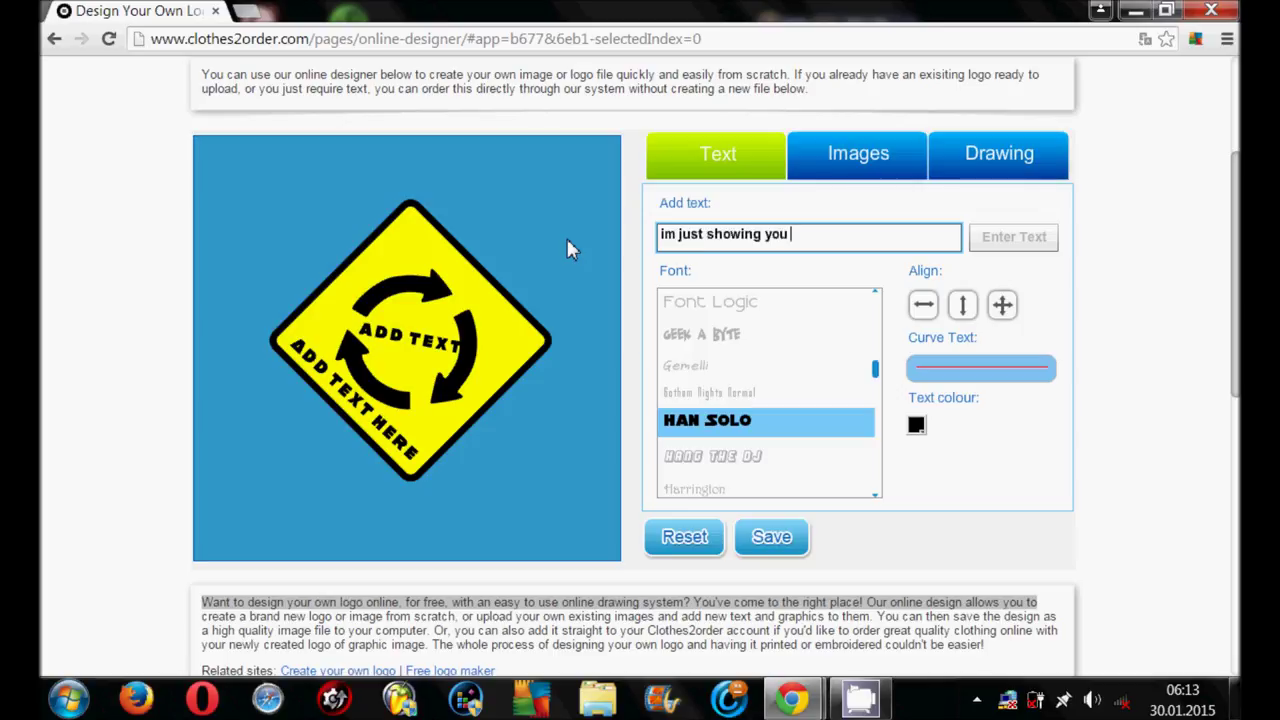
type("diffrent")
left_click_drag(840, 240, 613, 236)
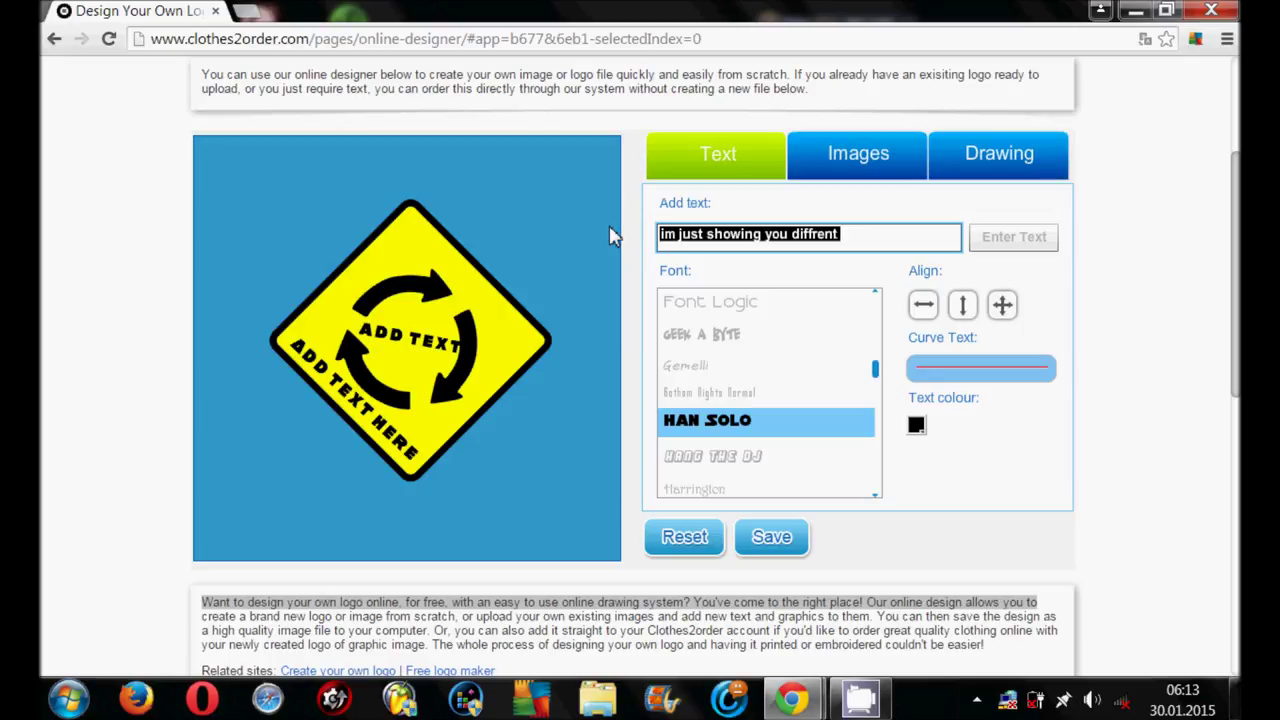
type("stuff you can do on")
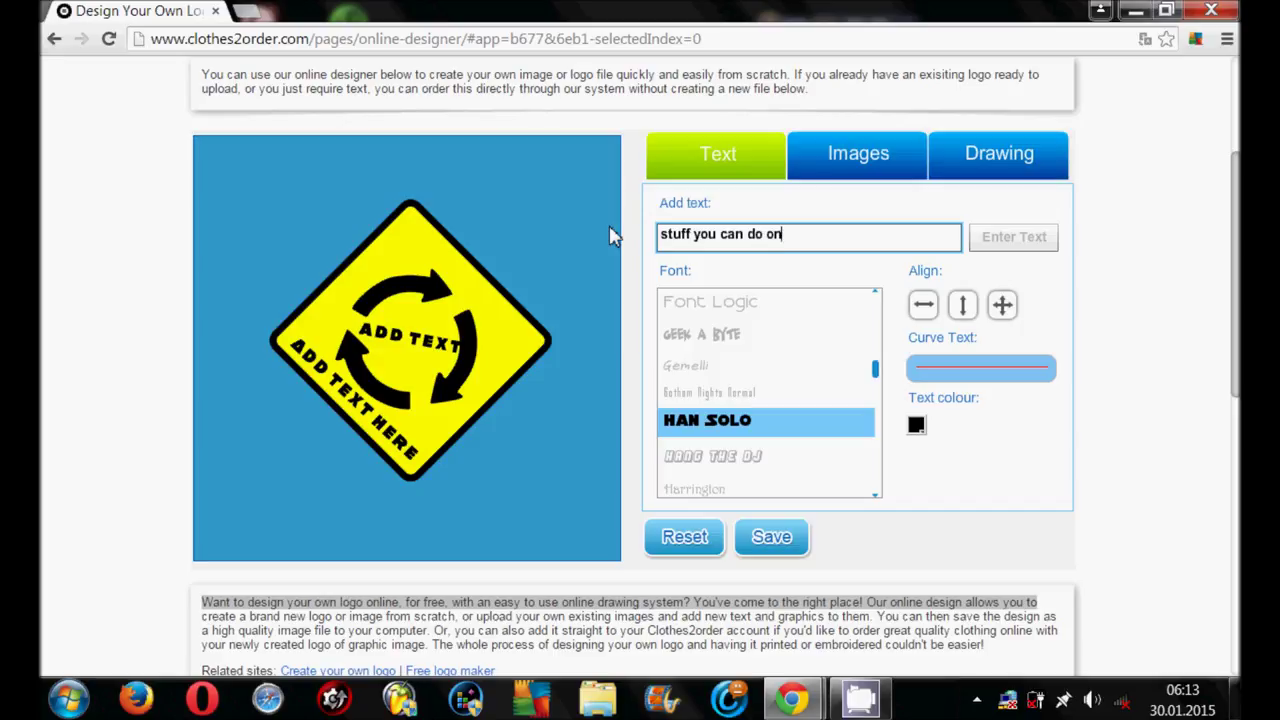
type(" here !")
key("ctrl+a")
key("BackSpace")
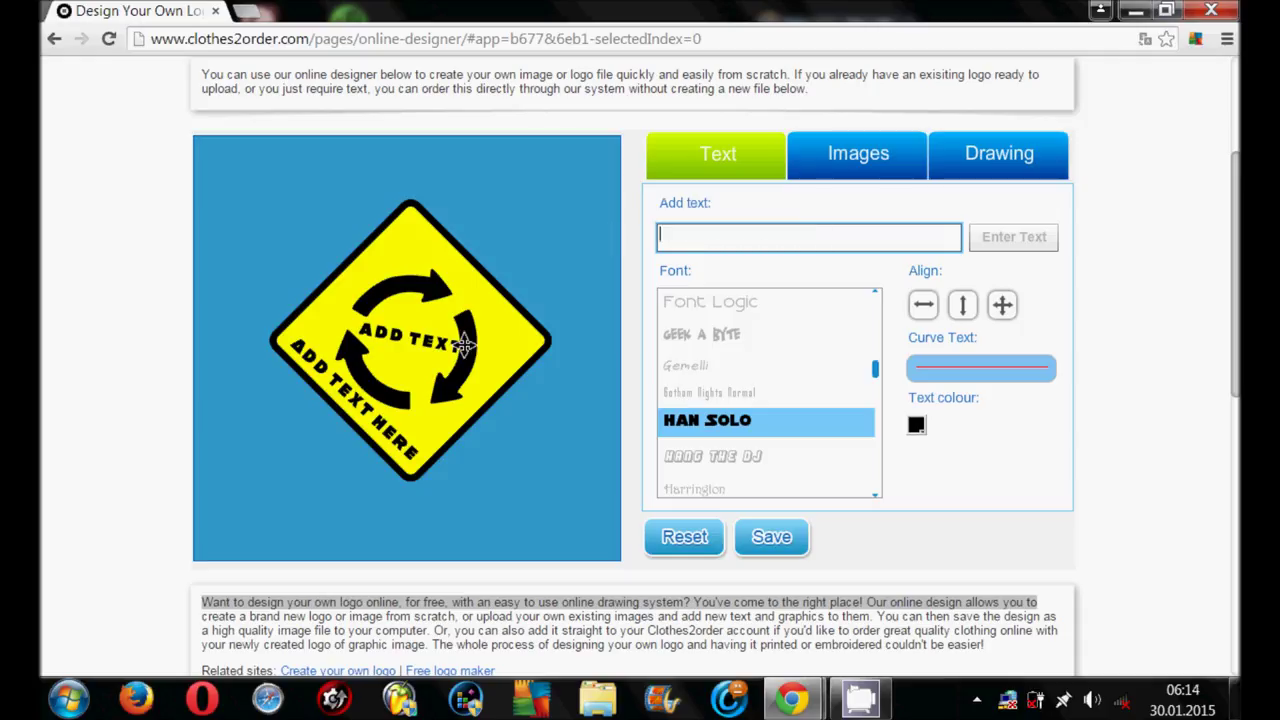
left_click_drag(463, 344, 493, 368)
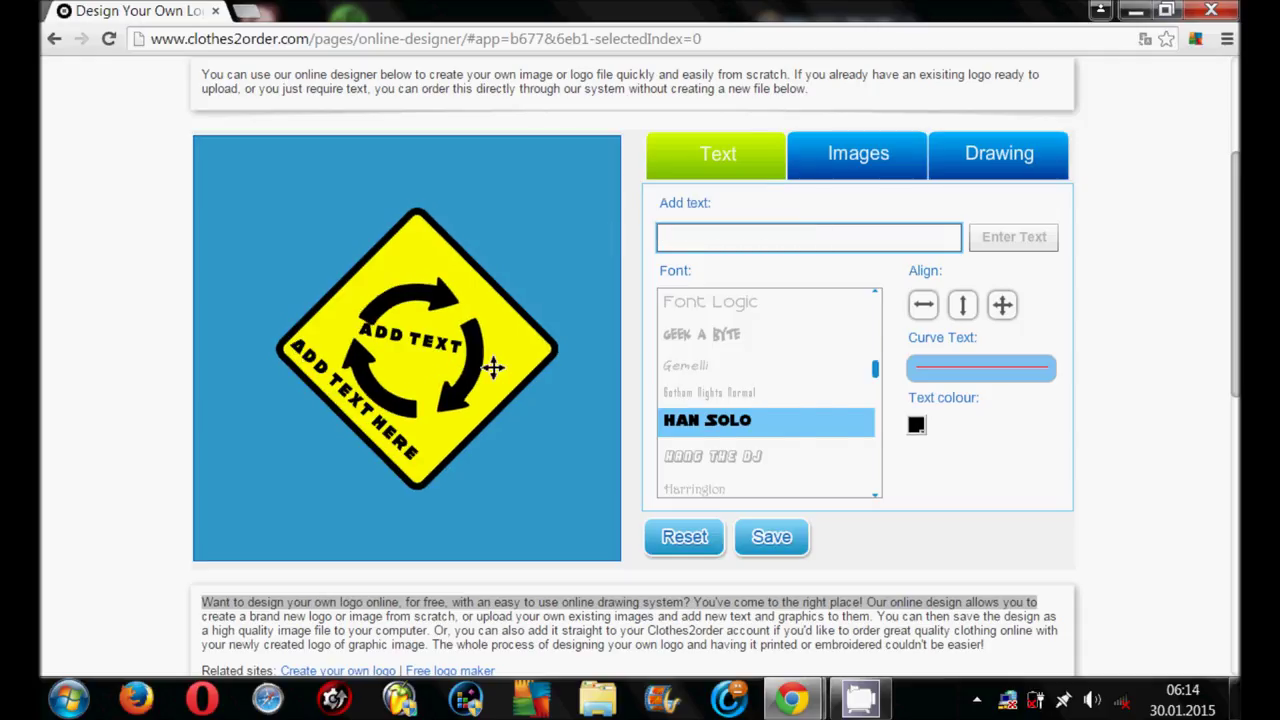
left_click(493, 368)
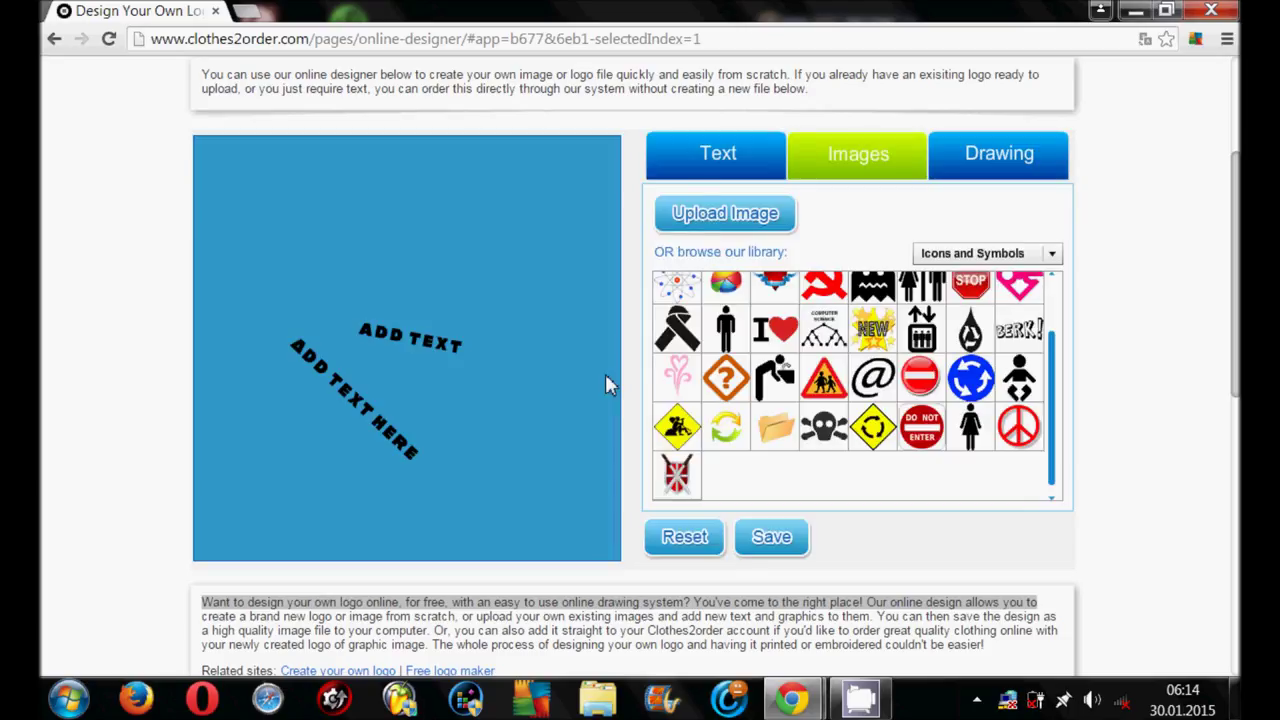
Delete the diamond sign and rotate the ADD TEXT HERE caption back to horizontal
left_click(421, 325)
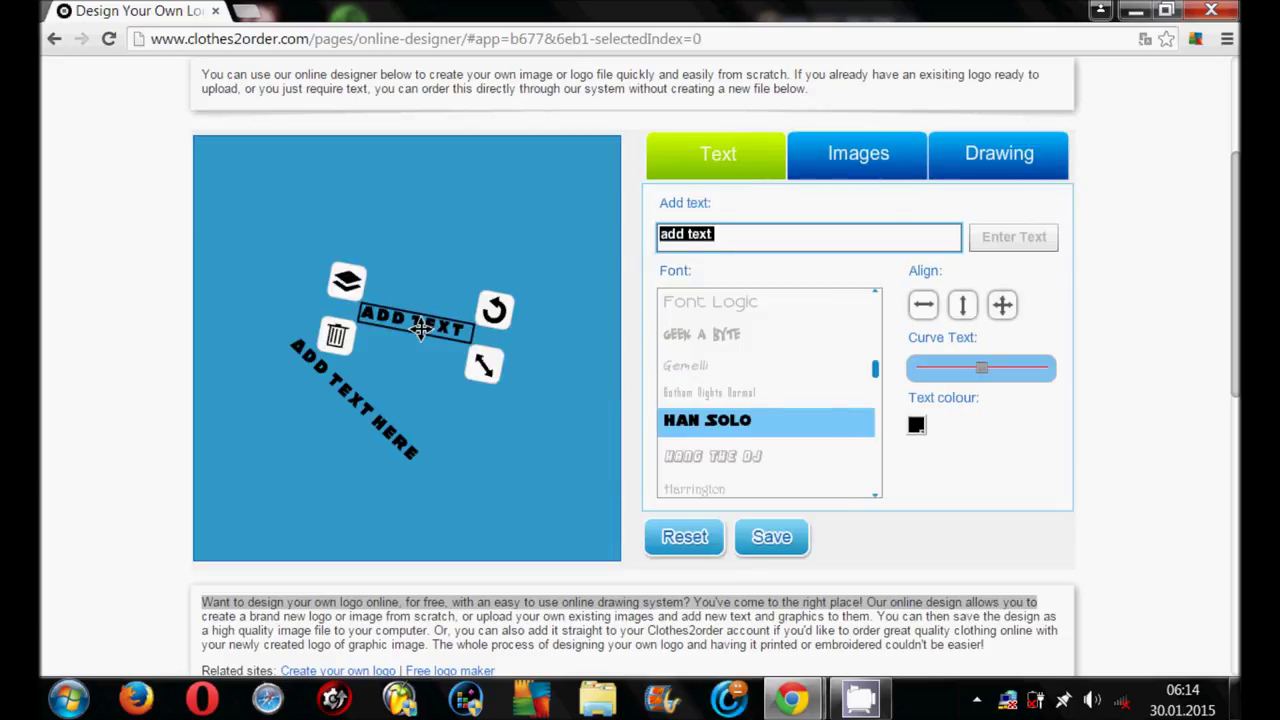
left_click(411, 428)
mouse_move(467, 452)
left_mouse_down()
mouse_move(513, 358)
mouse_move(583, 446)
left_mouse_up()
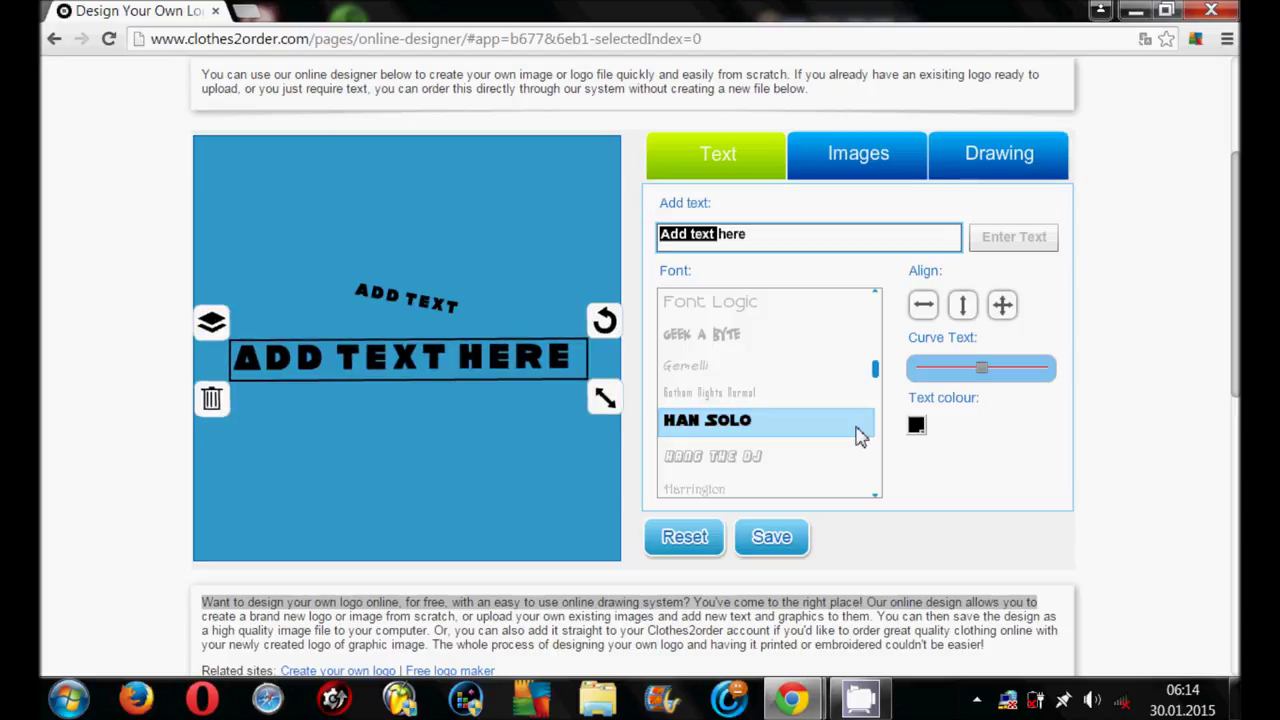
Try Harrington and other fonts, then set the caption to Planet Kosmos
left_click(828, 453)
scroll(828, 453, "down", 1)
left_click(828, 453)
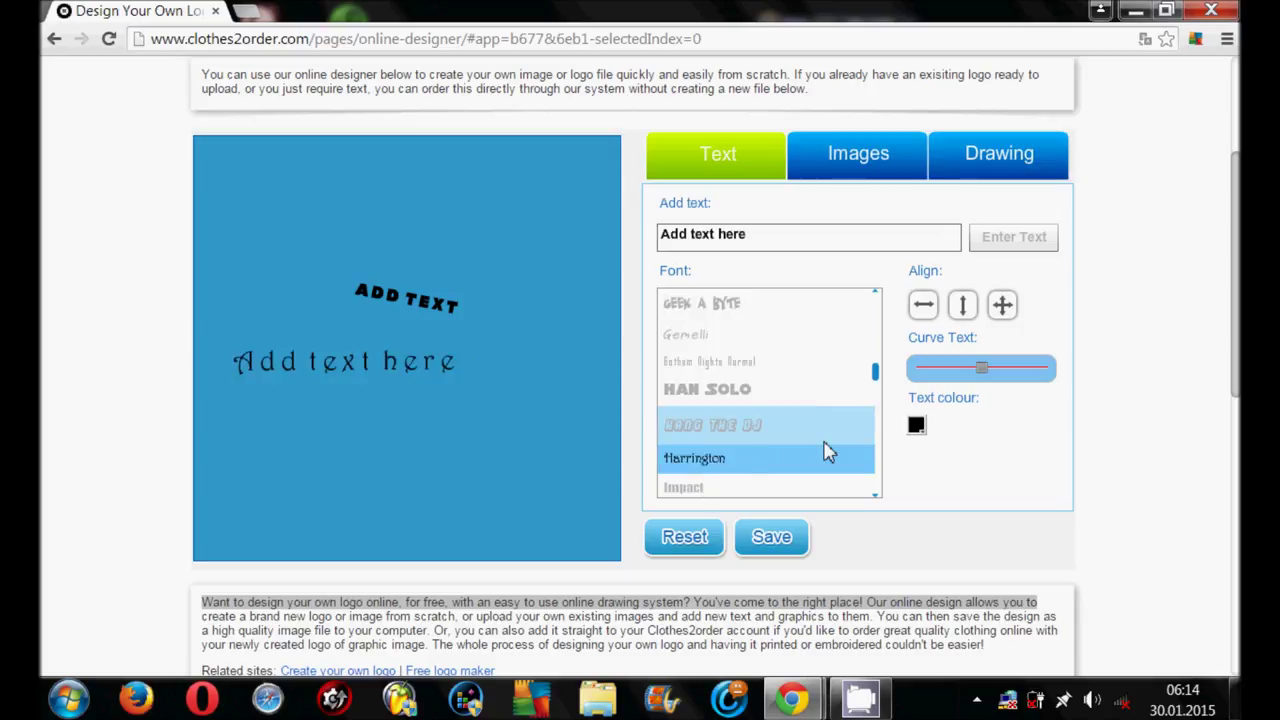
scroll(828, 453, "down", 1)
scroll(828, 453, "down", 2)
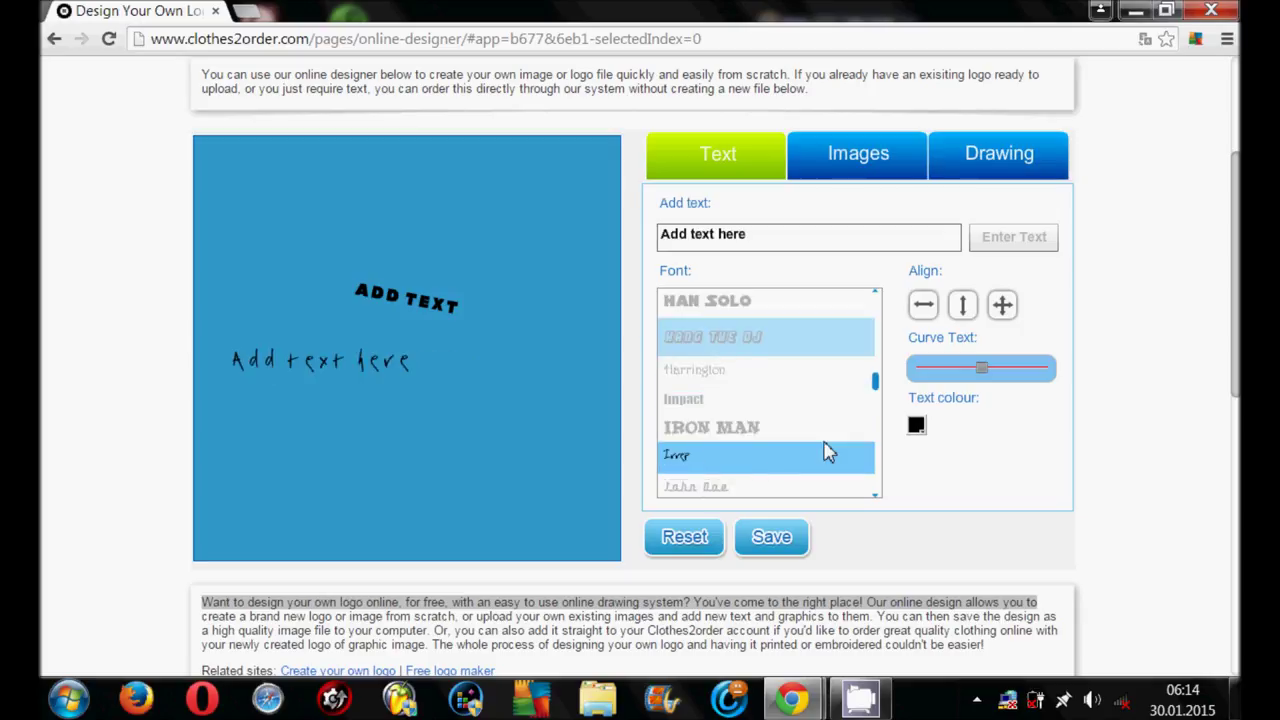
scroll(828, 453, "down", 2)
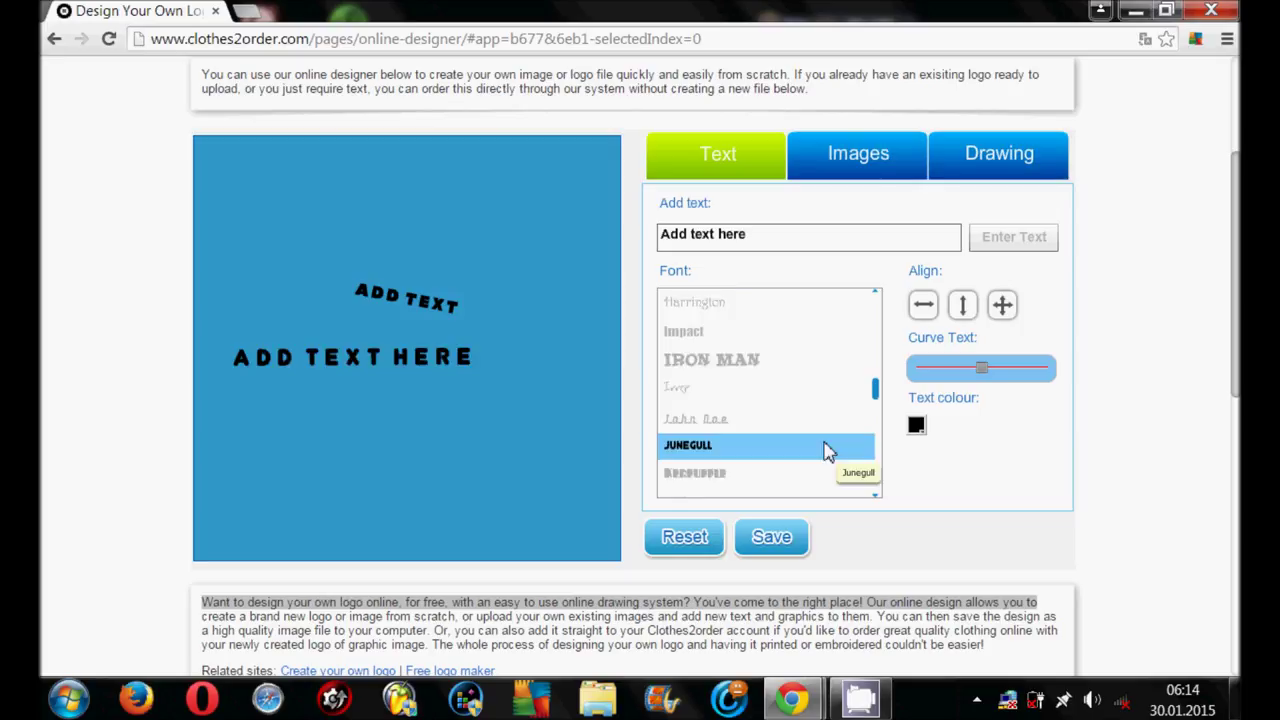
scroll(828, 453, "down", 1)
scroll(828, 453, "down", 2)
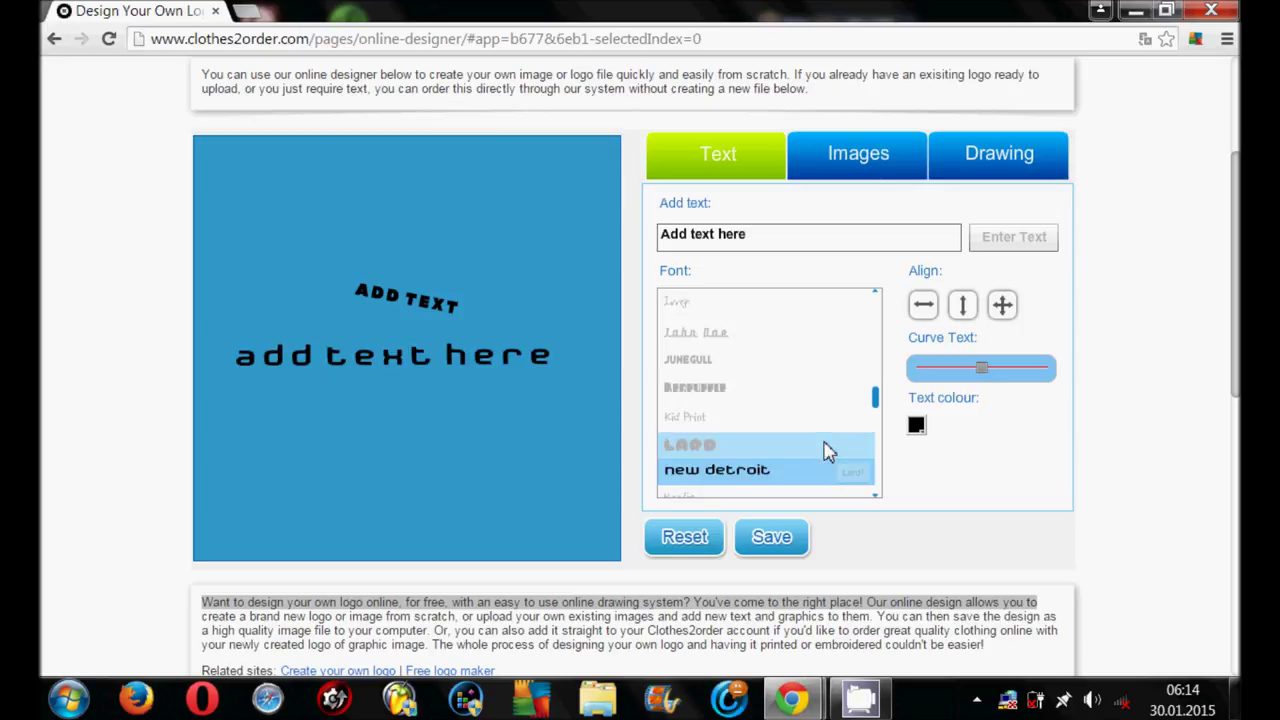
scroll(828, 453, "down", 1)
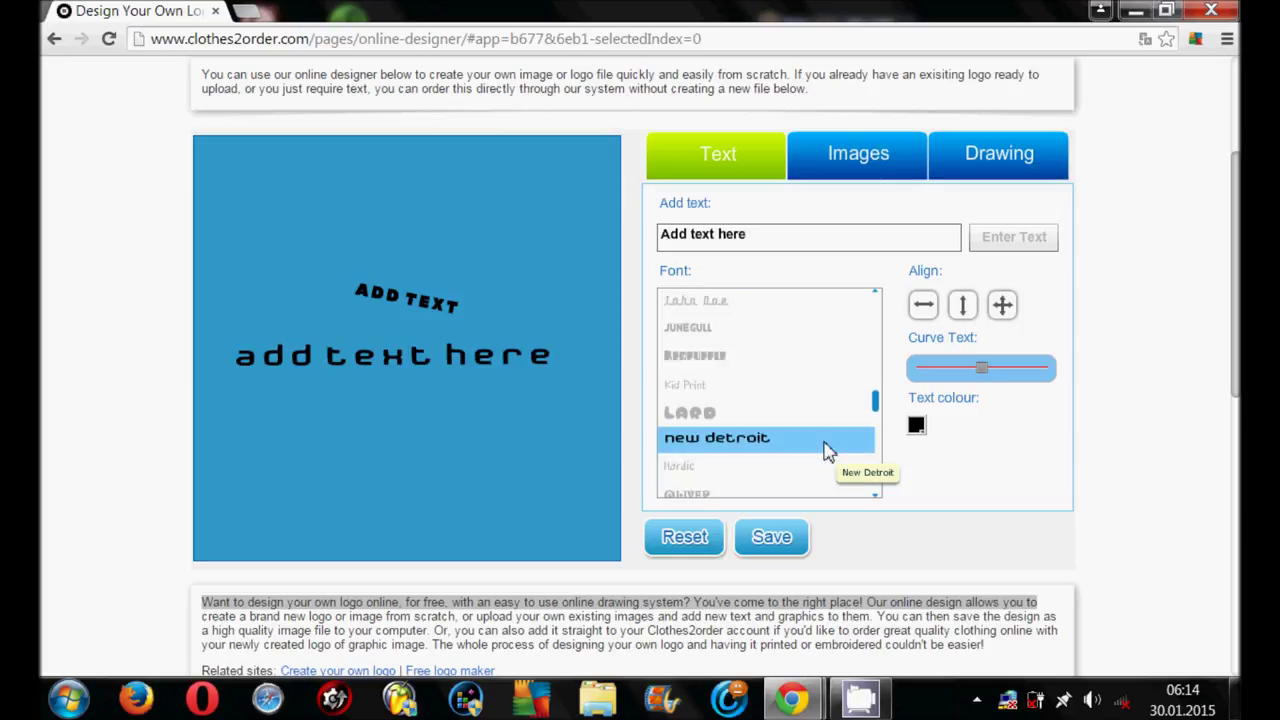
left_click(828, 453)
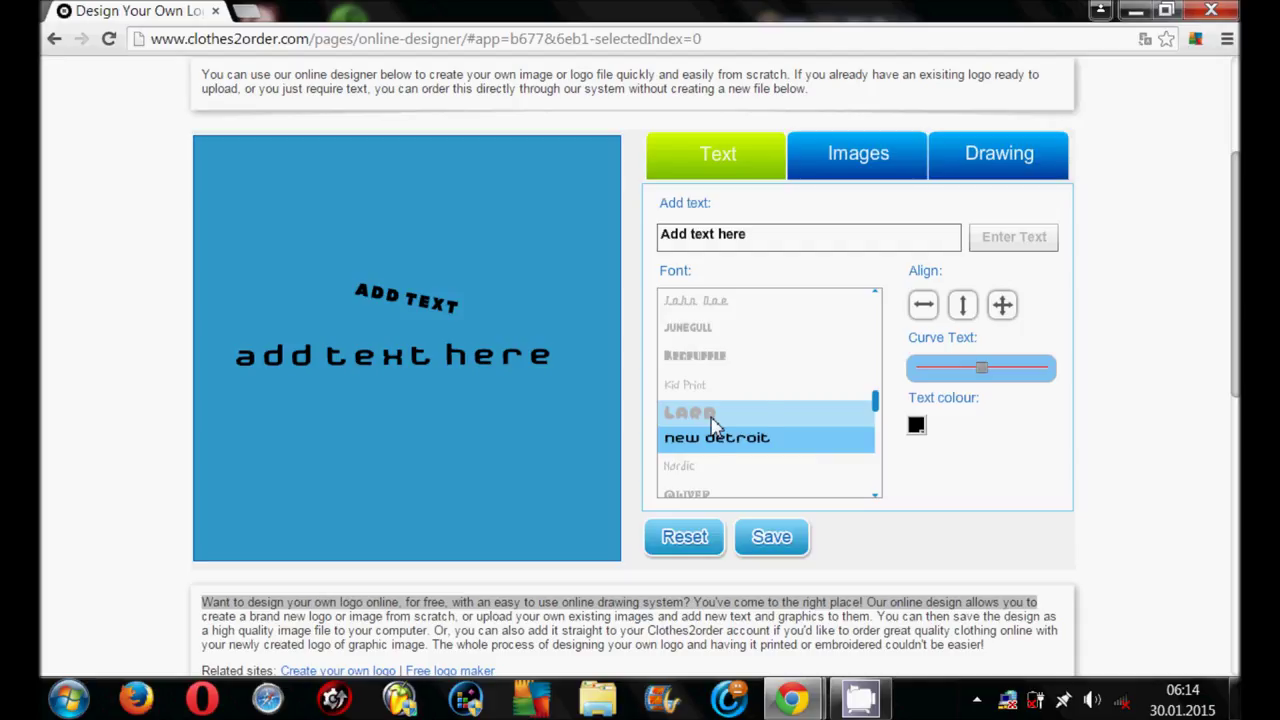
scroll(714, 425, "down", 1)
key("Down")
key("Down")
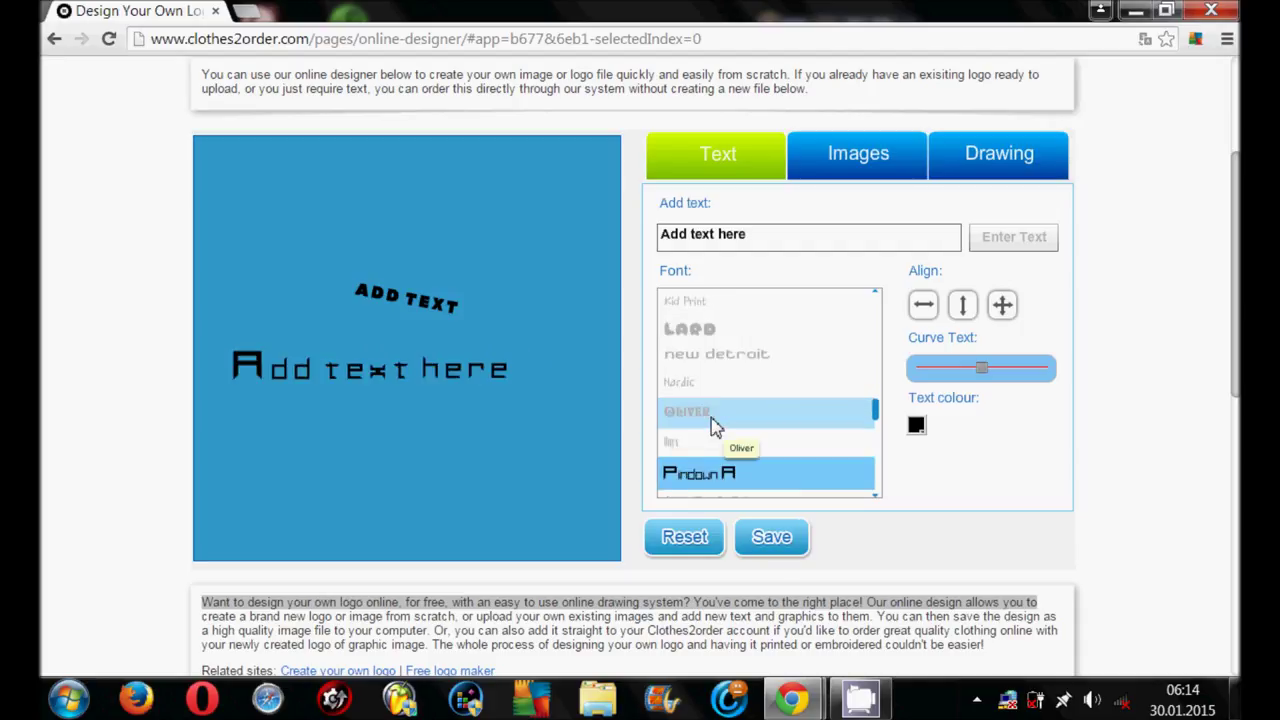
key("Down")
key("Down")
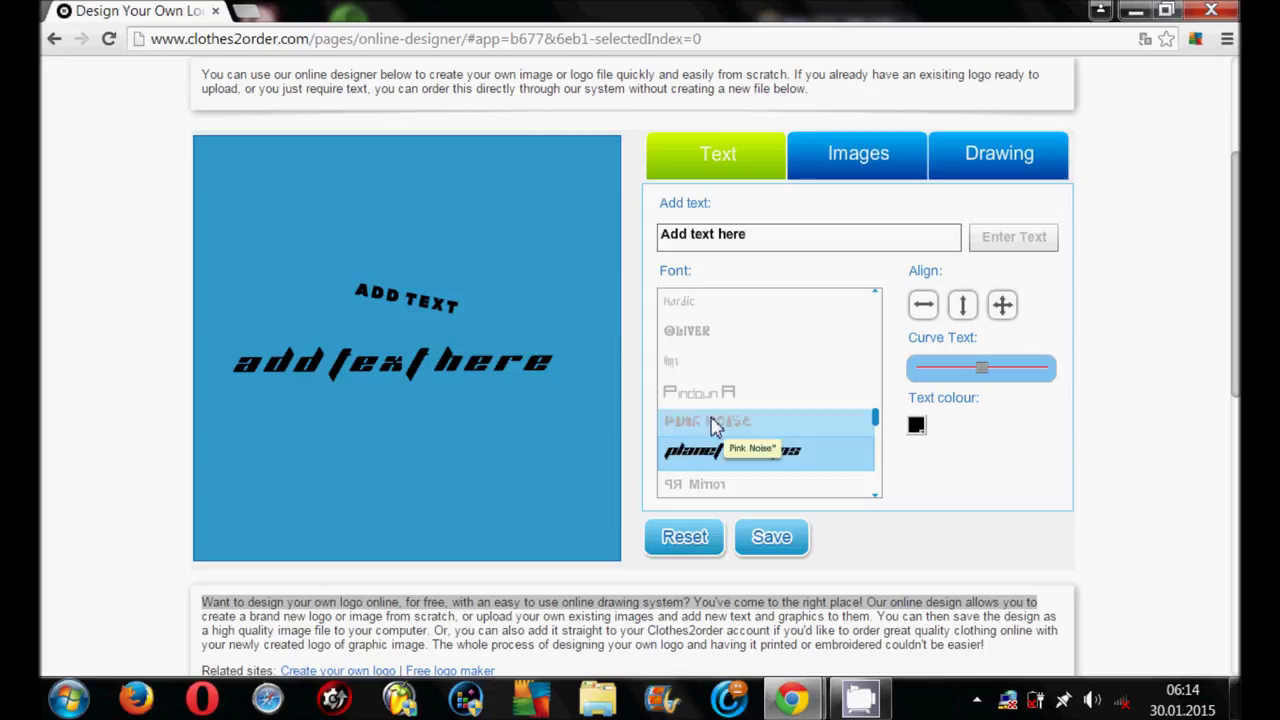
left_click_drag(271, 379, 287, 383)
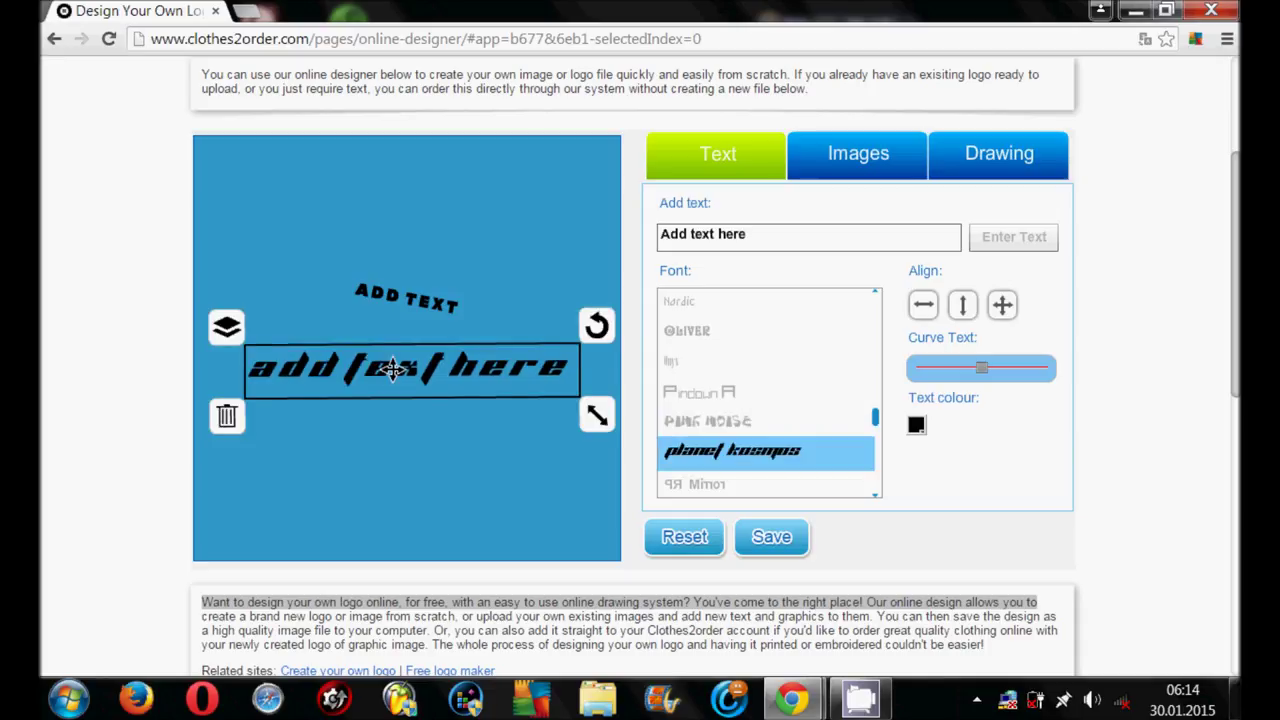
Widen the caption and drag Curve Text fully right to form a circle
left_click_drag(391, 369, 386, 368)
mouse_move(592, 420)
left_mouse_down()
mouse_move(622, 436)
mouse_move(607, 418)
left_mouse_up()
mouse_move(988, 376)
mouse_move(985, 372)
left_mouse_down()
mouse_move(1042, 372)
mouse_move(1035, 393)
left_mouse_up()
Position the curved text ring so it encircles the small ADD TEXT label
mouse_move(391, 468)
left_mouse_down()
mouse_move(461, 403)
mouse_move(442, 311)
mouse_move(382, 398)
left_mouse_up()
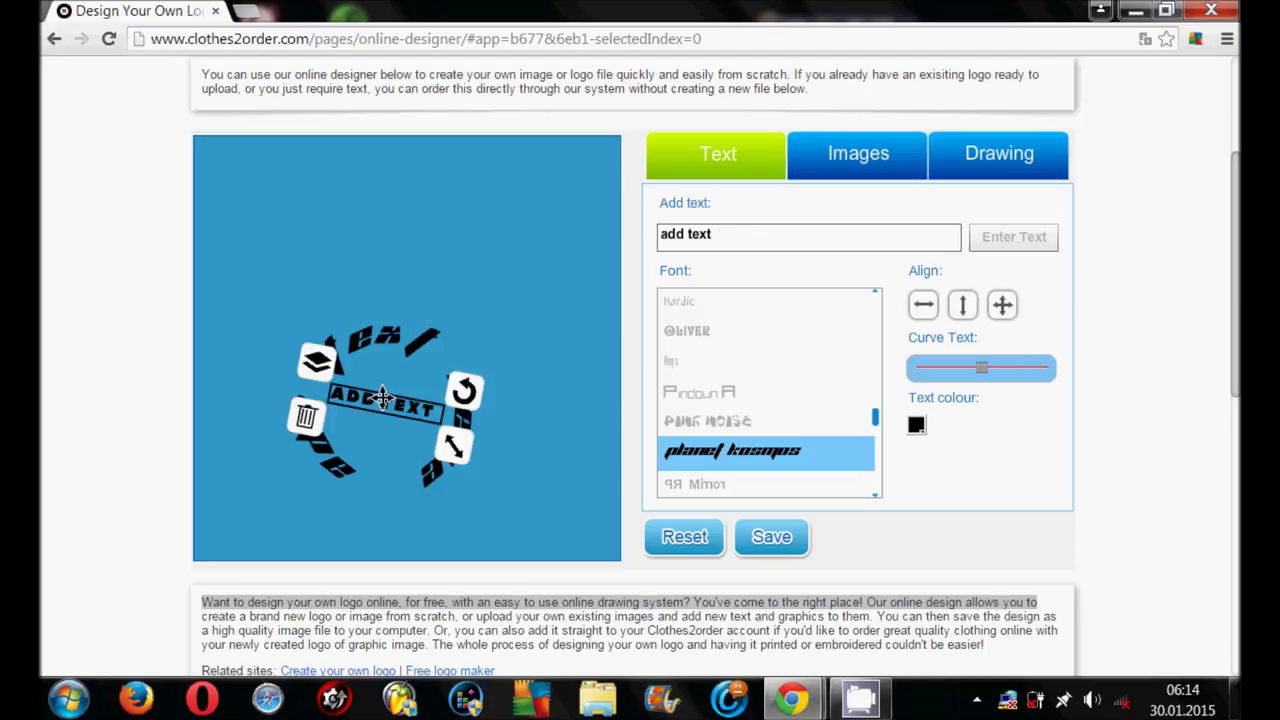
left_click(407, 333)
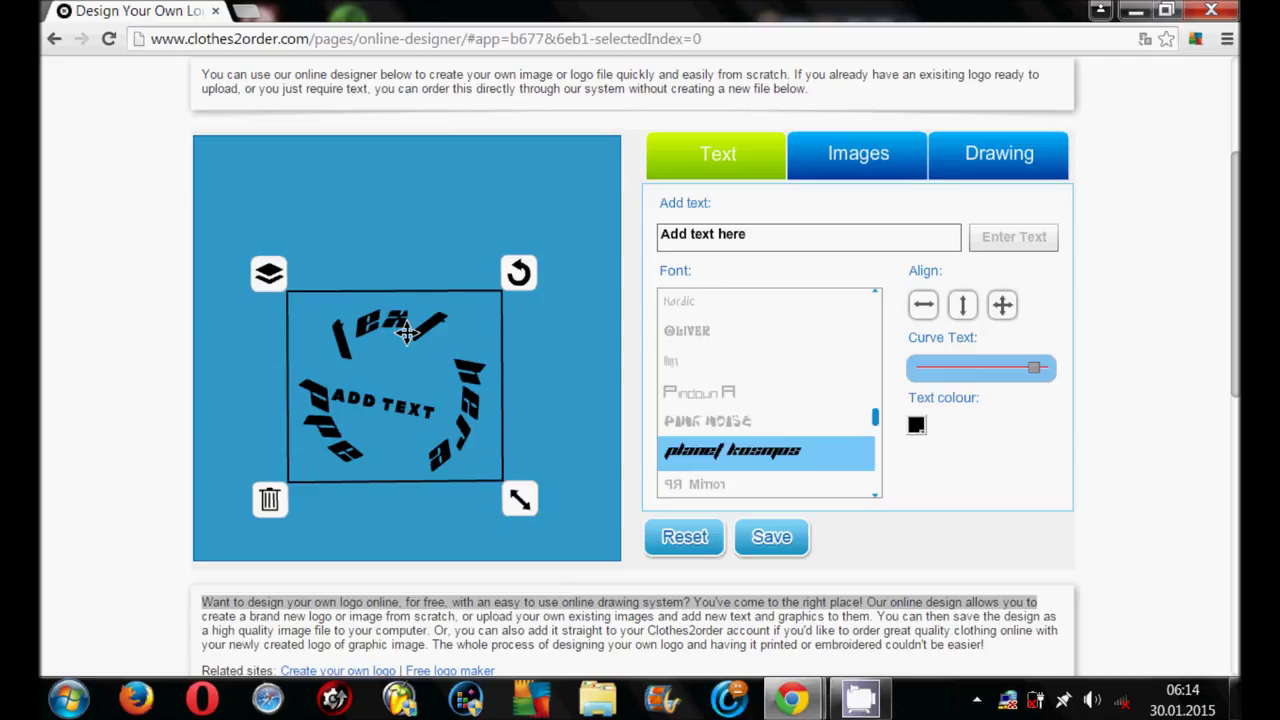
left_click_drag(407, 333, 403, 321)
left_click_drag(392, 400, 396, 406)
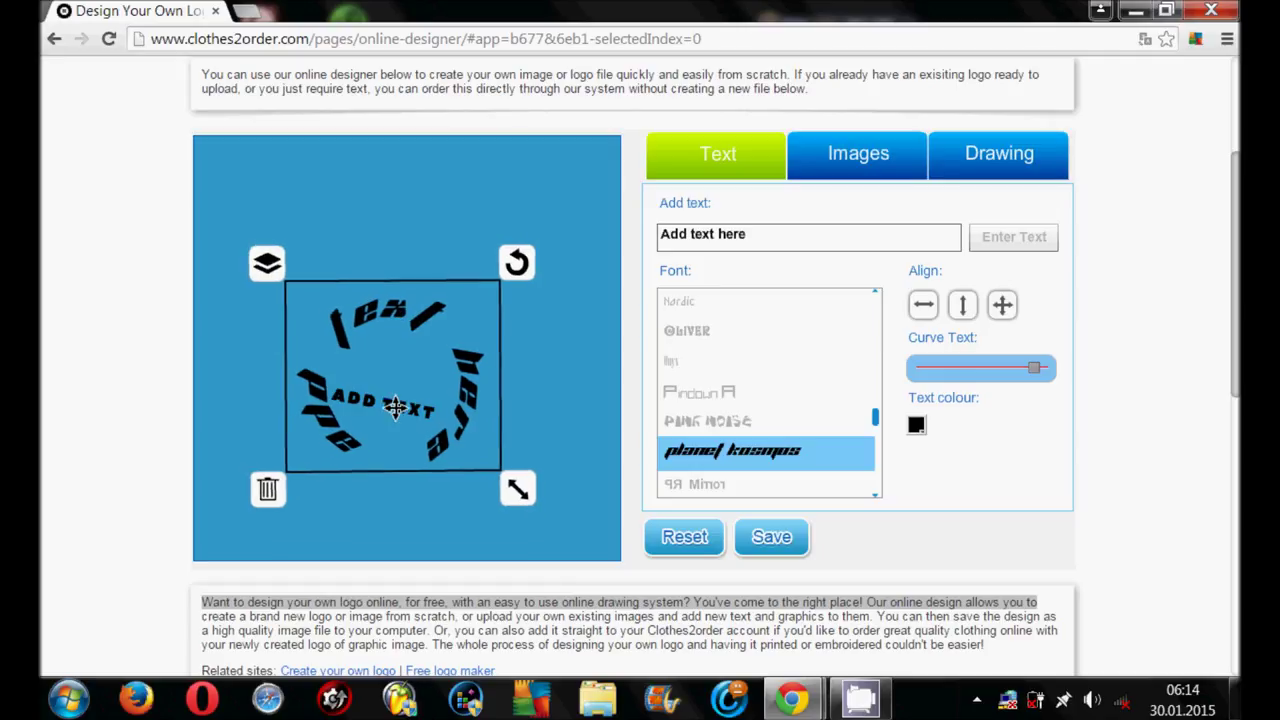
left_click(560, 420)
left_click(363, 420)
mouse_move(363, 420)
left_mouse_down()
mouse_move(463, 502)
mouse_move(483, 502)
left_mouse_up()
left_click(378, 408)
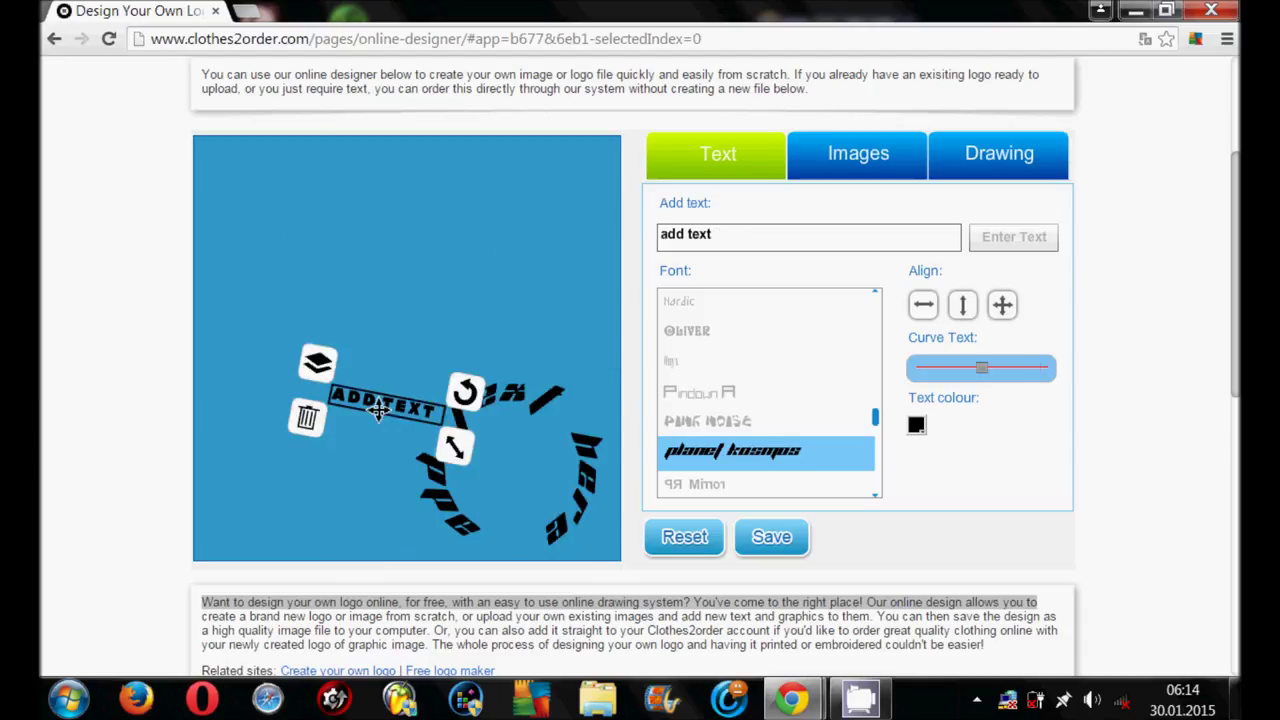
left_click_drag(378, 408, 403, 344)
left_click_drag(493, 476, 392, 352)
left_click(630, 320)
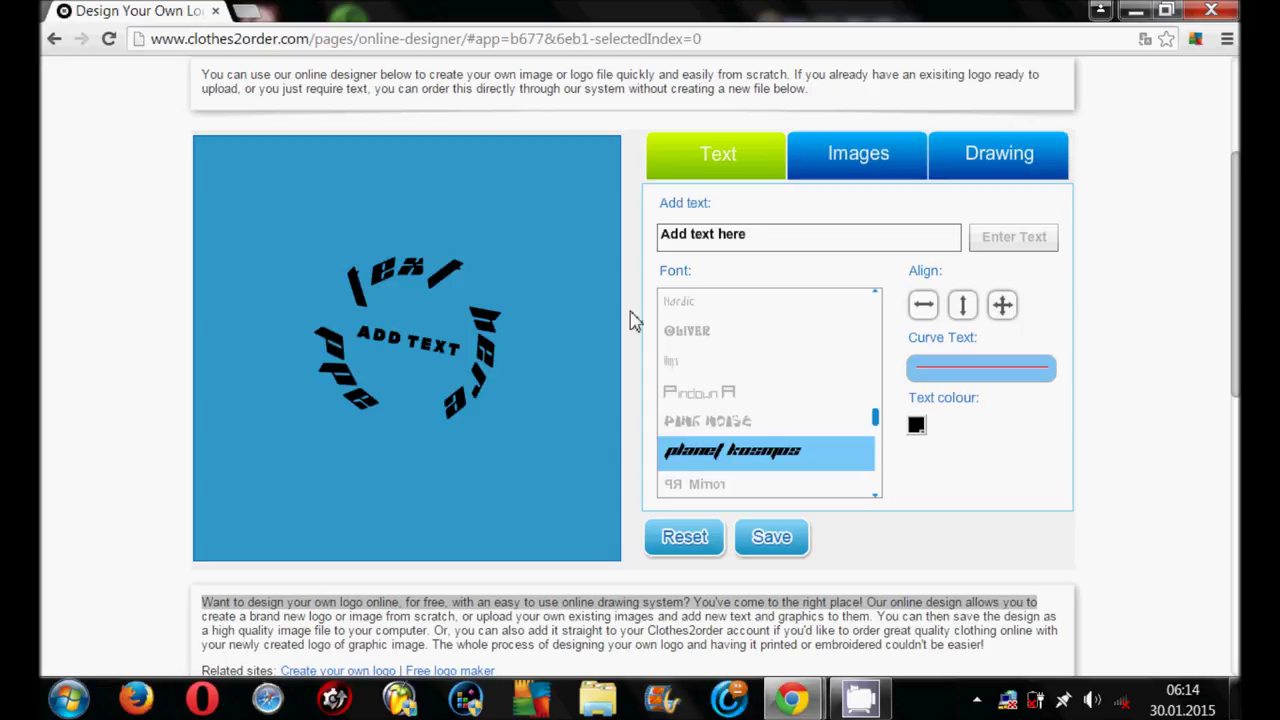
left_click(433, 346)
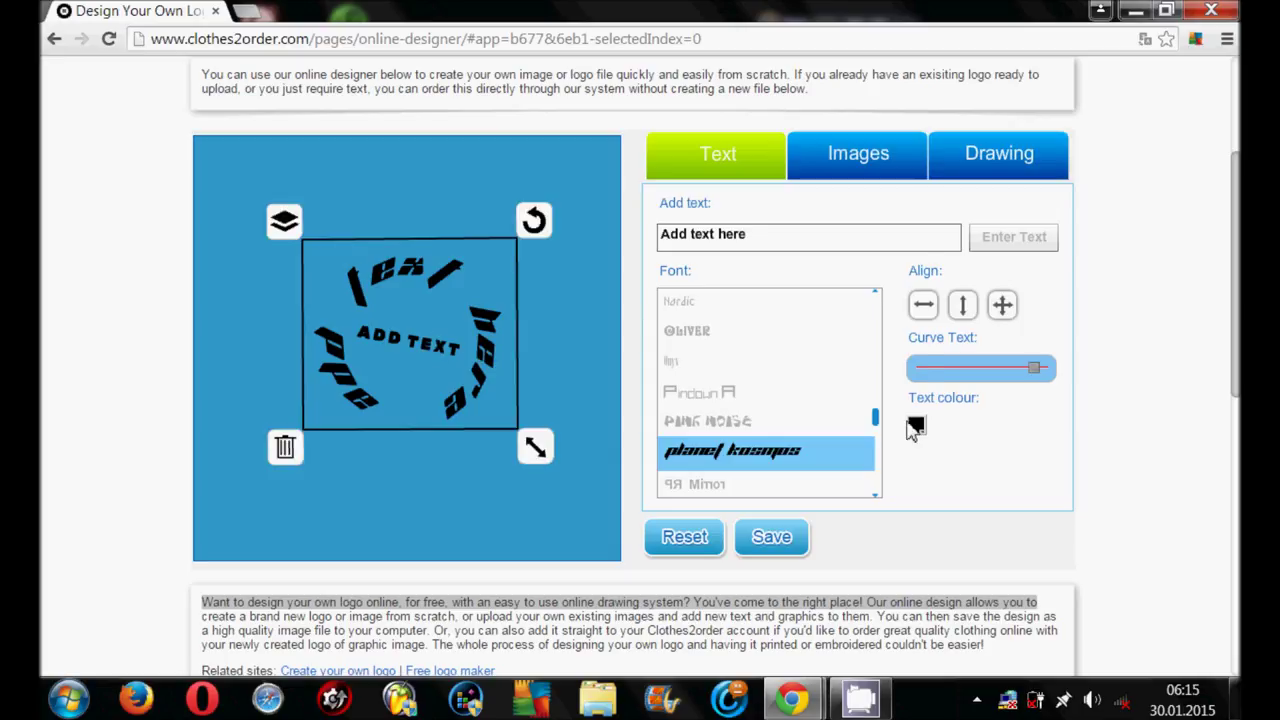
Try the Oliver font, revert to Planet Kosmos, and make the ring text white
left_click(913, 428)
left_click(727, 343)
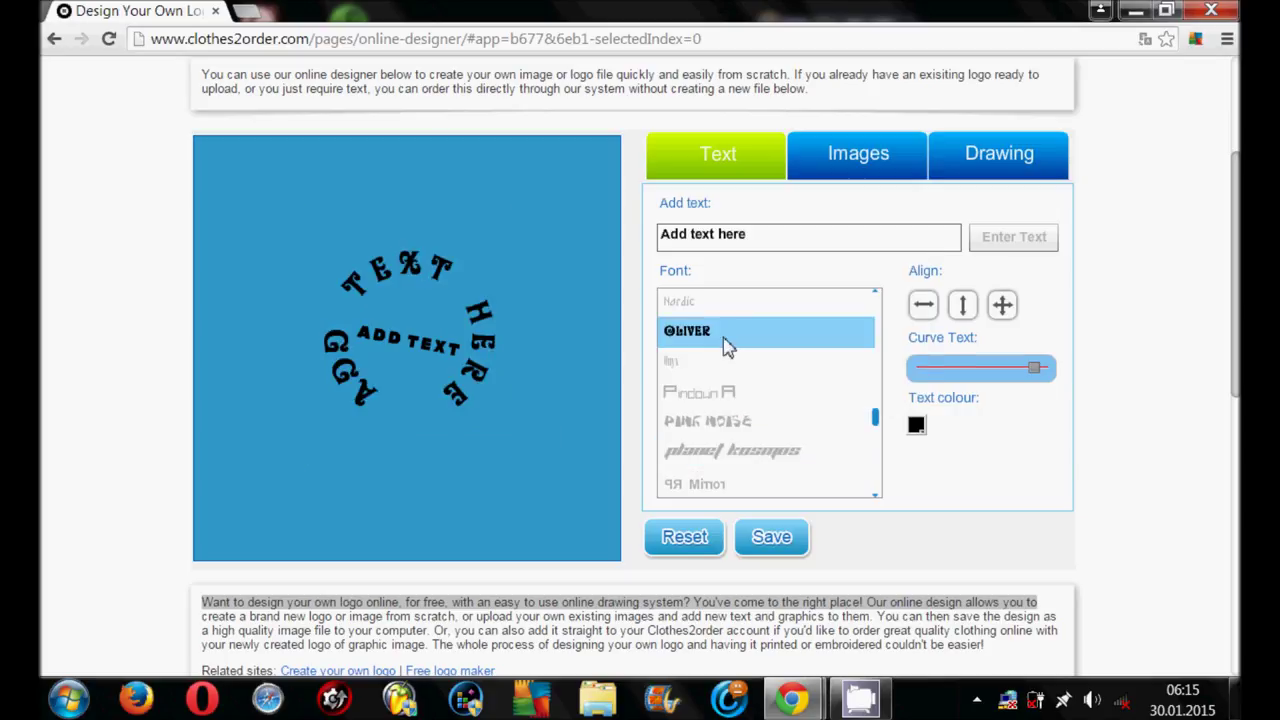
left_click_drag(485, 355, 480, 367)
left_click(762, 451)
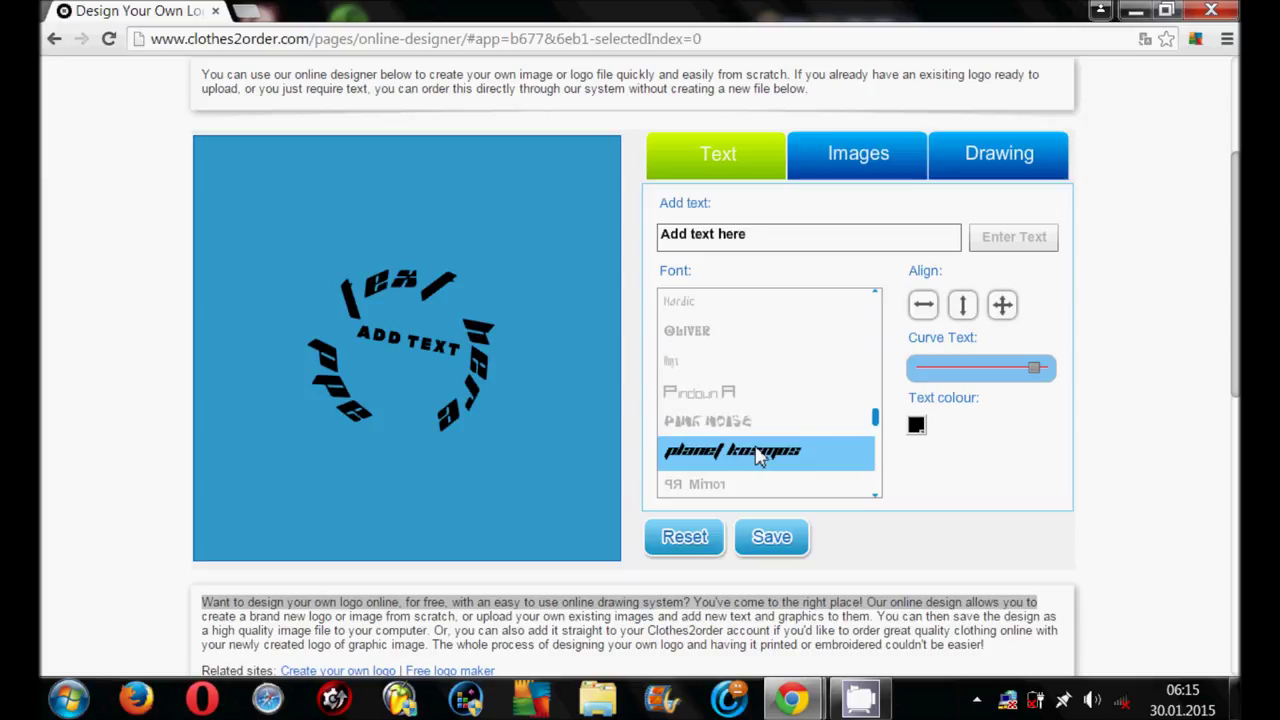
left_click(915, 425)
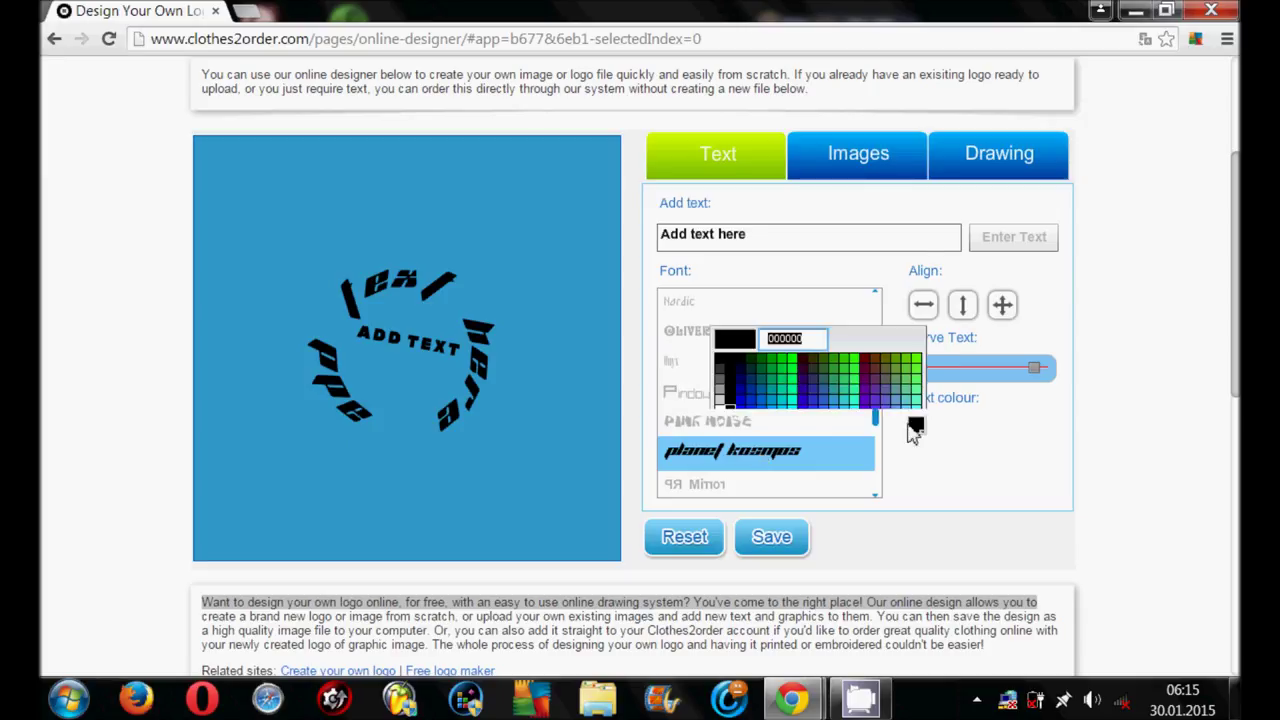
left_click(719, 340)
mouse_move(489, 387)
left_mouse_down()
mouse_move(541, 452)
mouse_move(421, 347)
mouse_move(414, 292)
left_mouse_up()
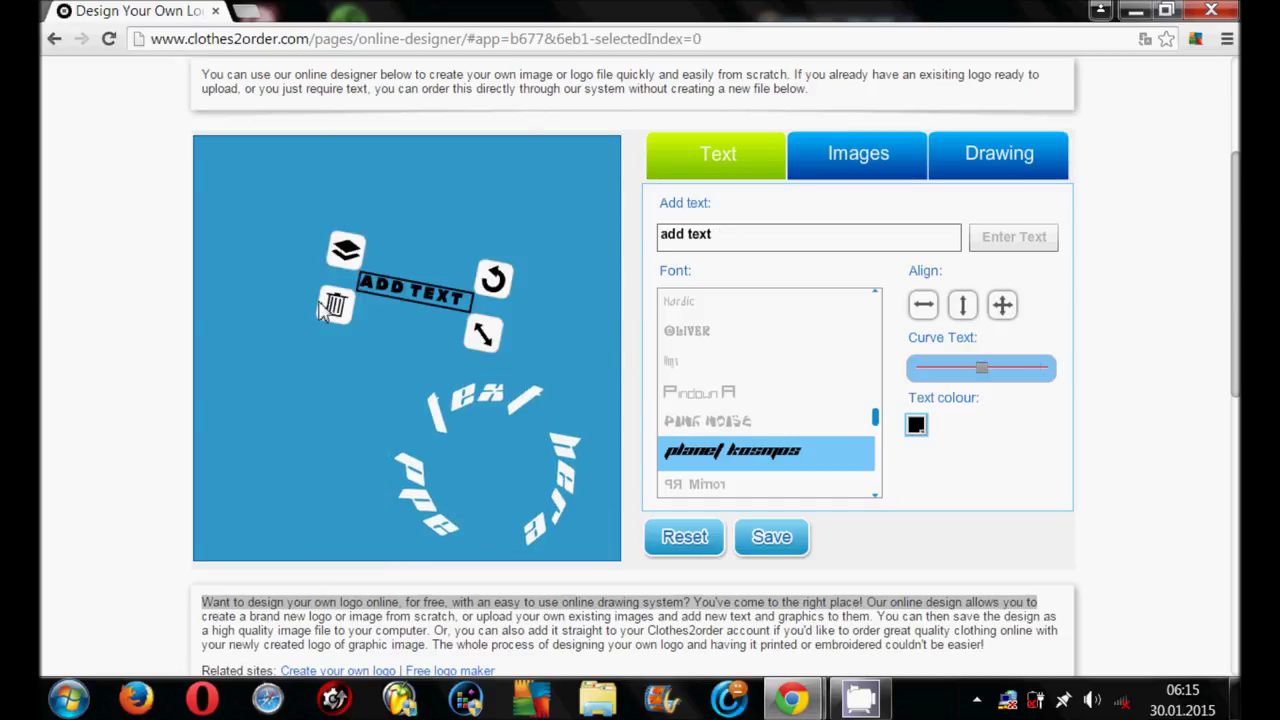
Delete the small ADD TEXT label, reposition the white ring, and choose the Circle drawing tool
left_click(331, 306)
left_click(605, 373)
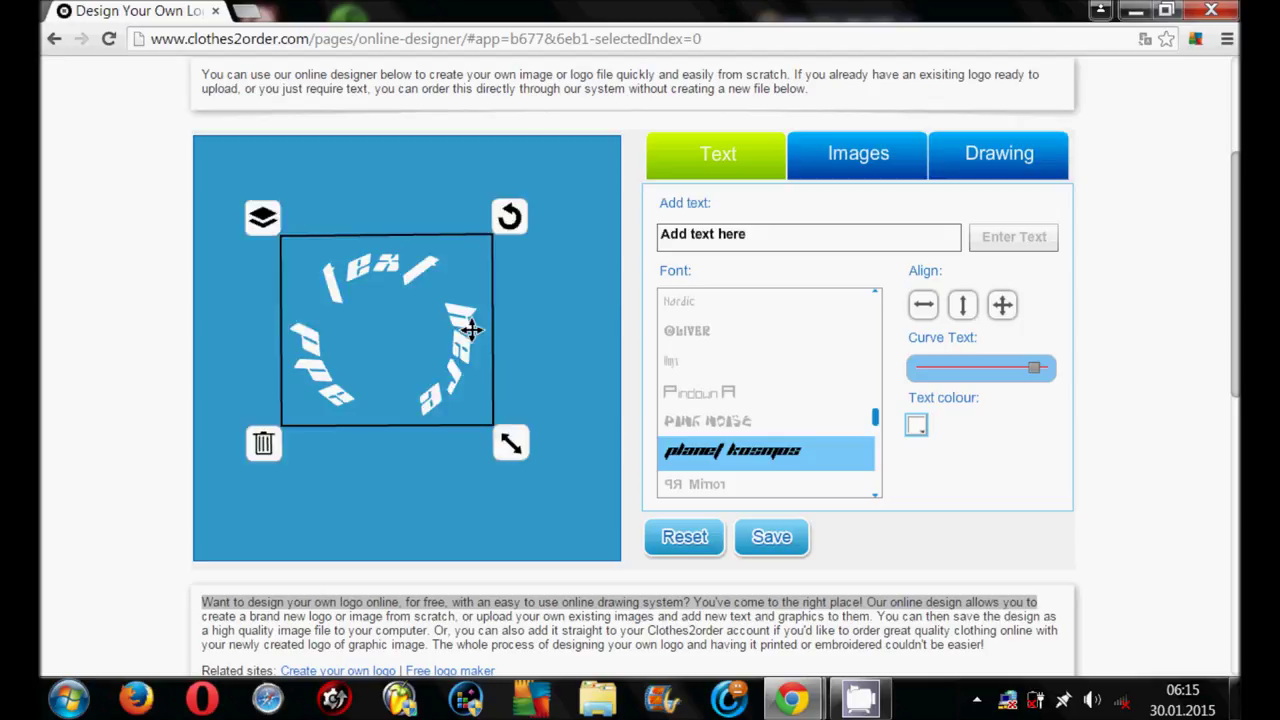
left_click_drag(471, 330, 491, 358)
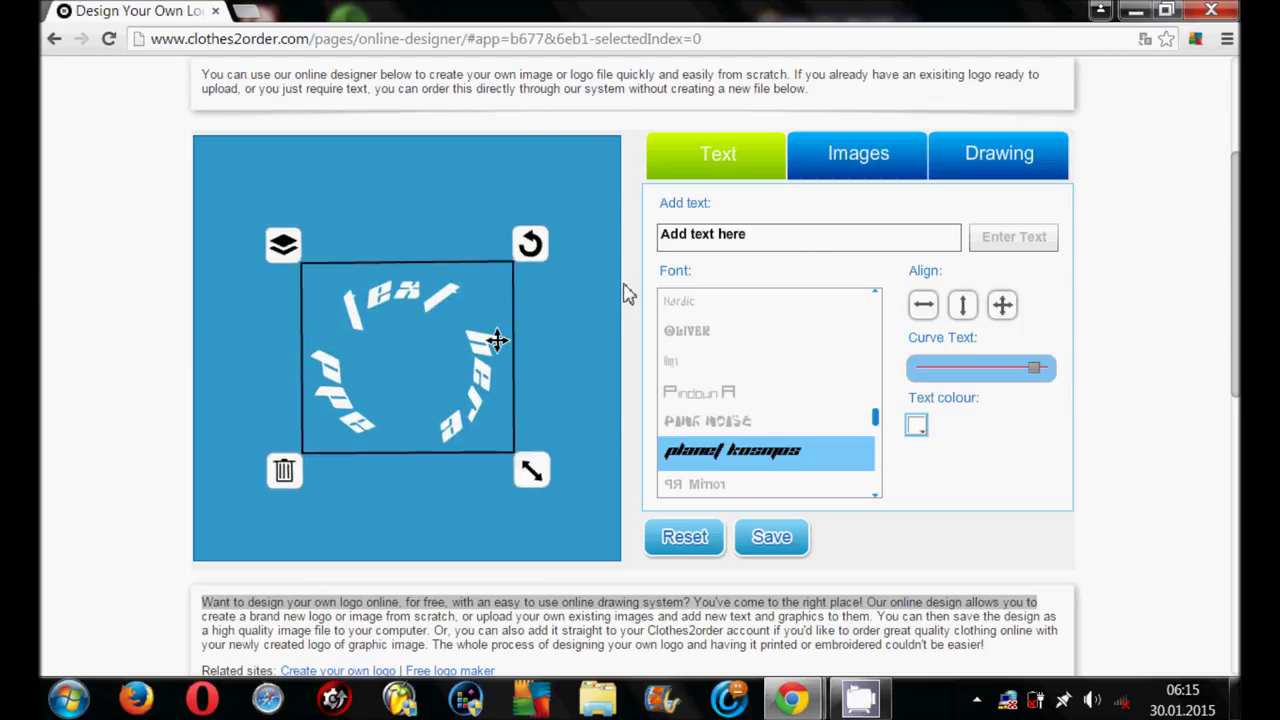
left_click(999, 153)
left_click(775, 238)
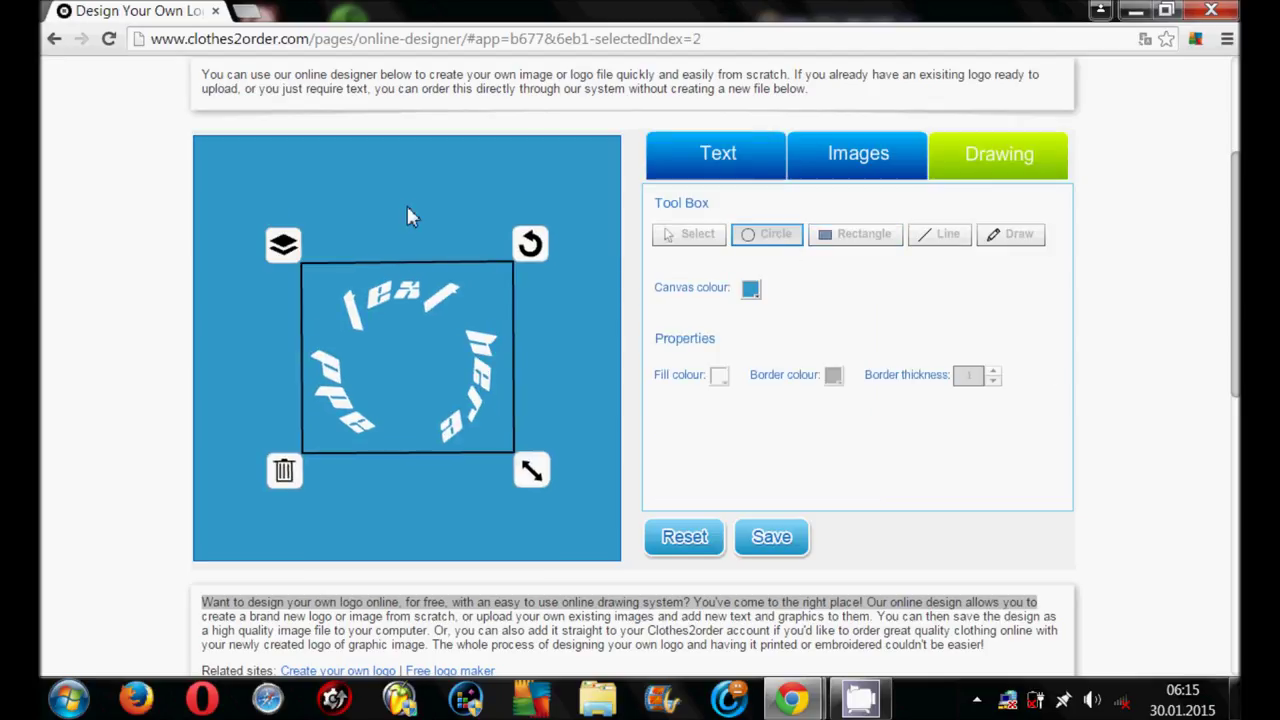
Draw an ellipse over the text ring, enlarge it, and send it behind the text
left_click_drag(406, 203, 591, 373)
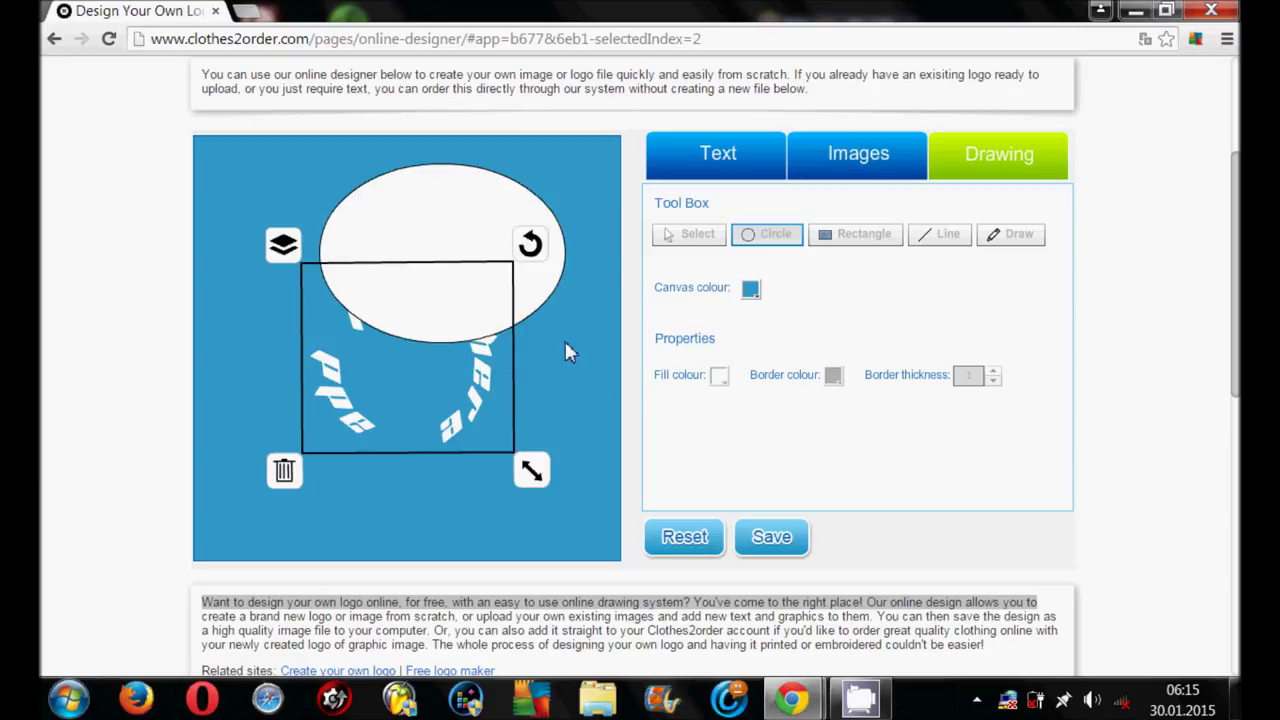
left_click(425, 313)
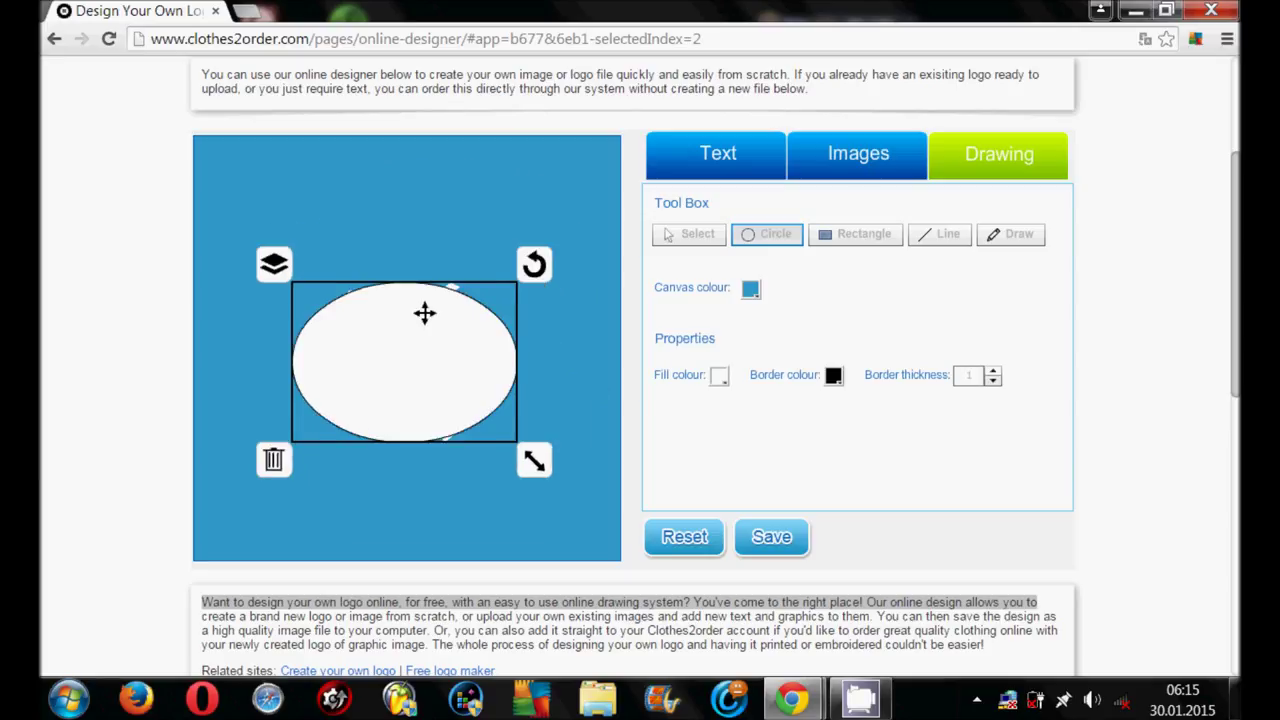
left_click_drag(425, 313, 426, 307)
left_click_drag(535, 455, 569, 479)
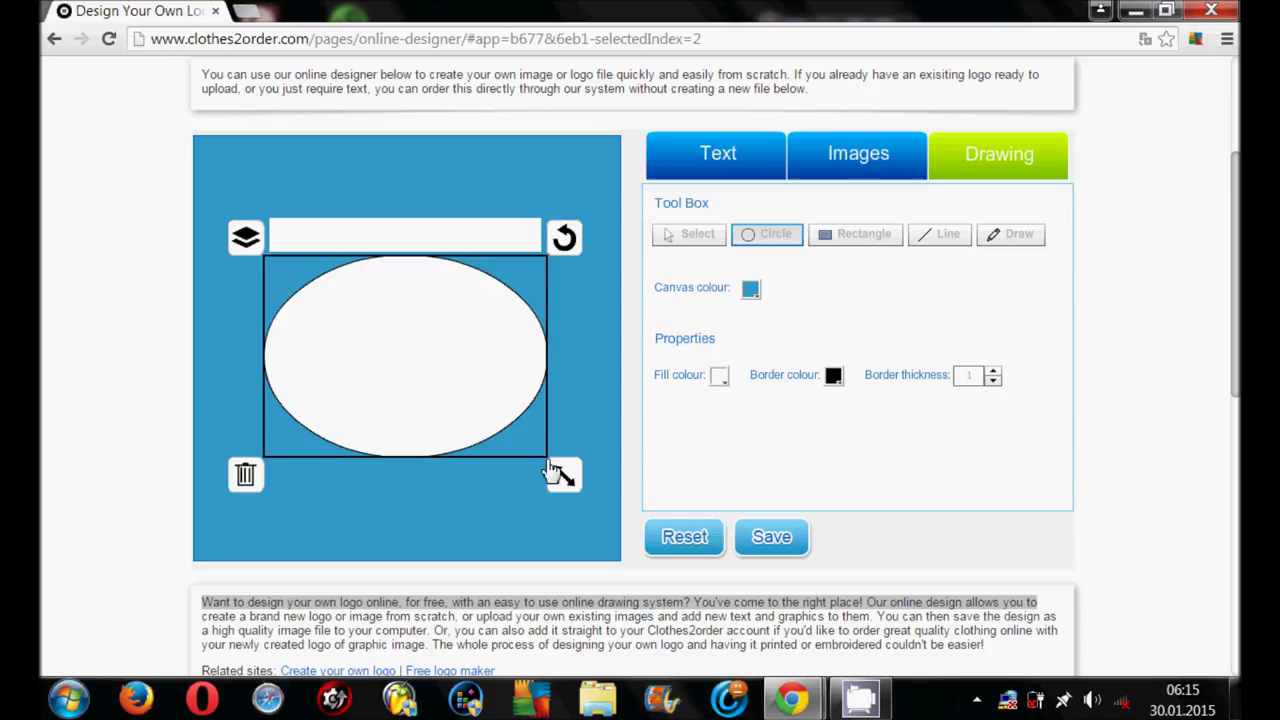
left_click(241, 234)
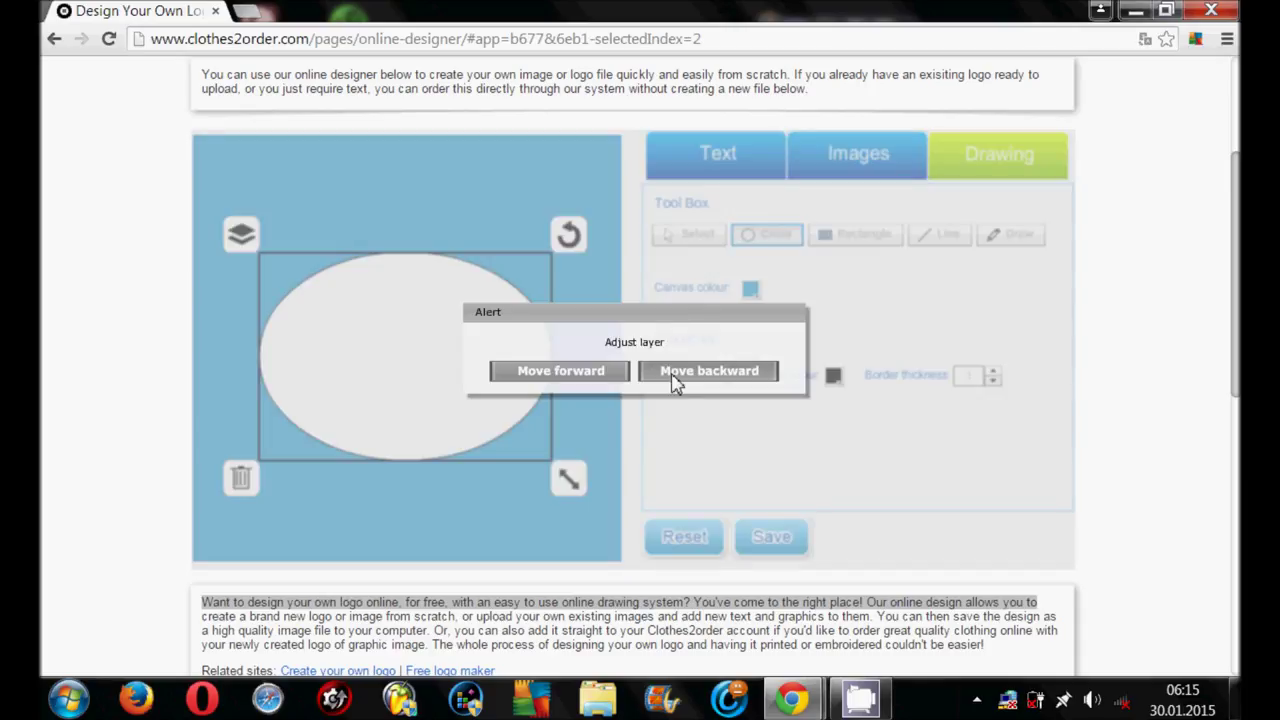
left_click(675, 383)
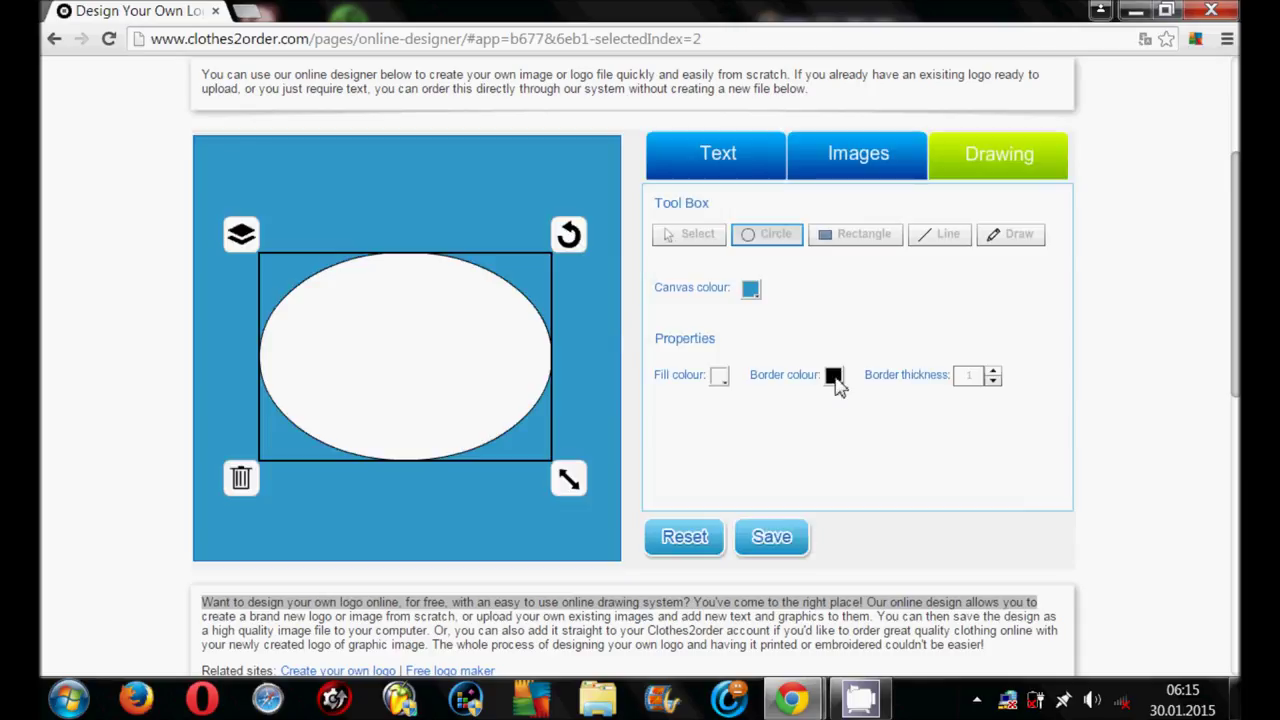
Fill the ellipse black, rotate it about 20°, then delete it
left_click(716, 379)
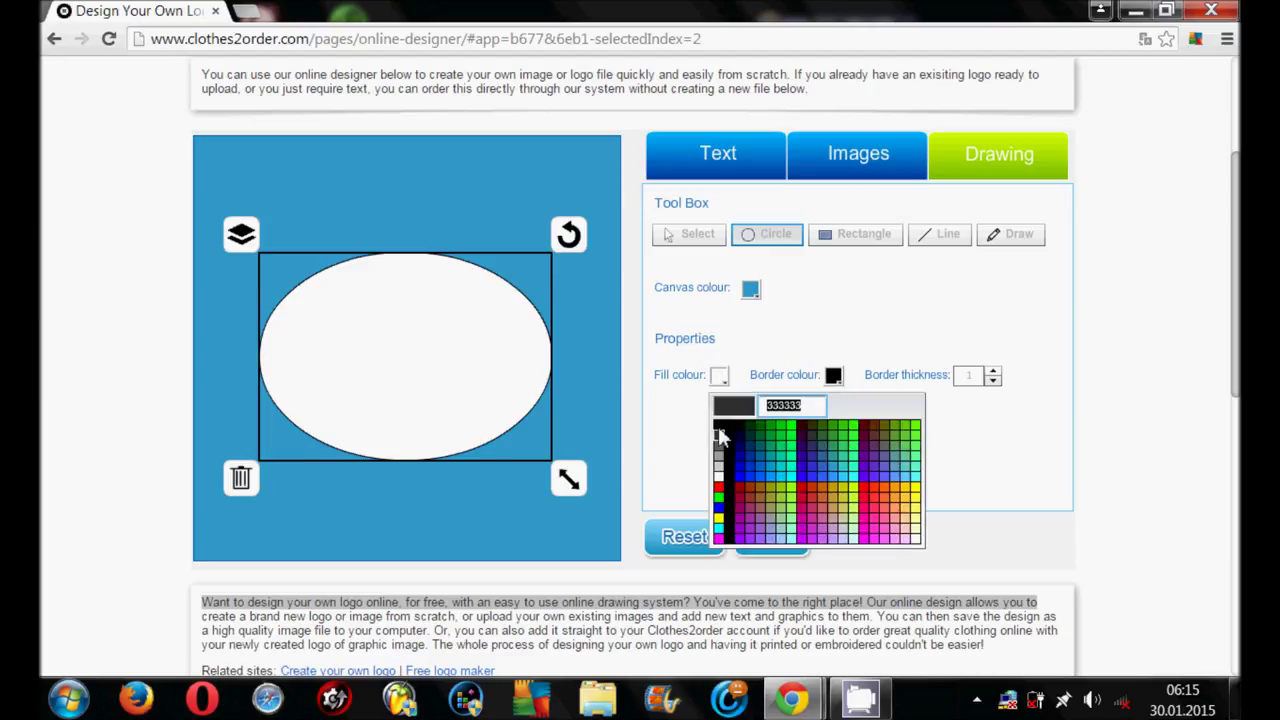
left_click(718, 428)
left_click_drag(536, 382, 538, 392)
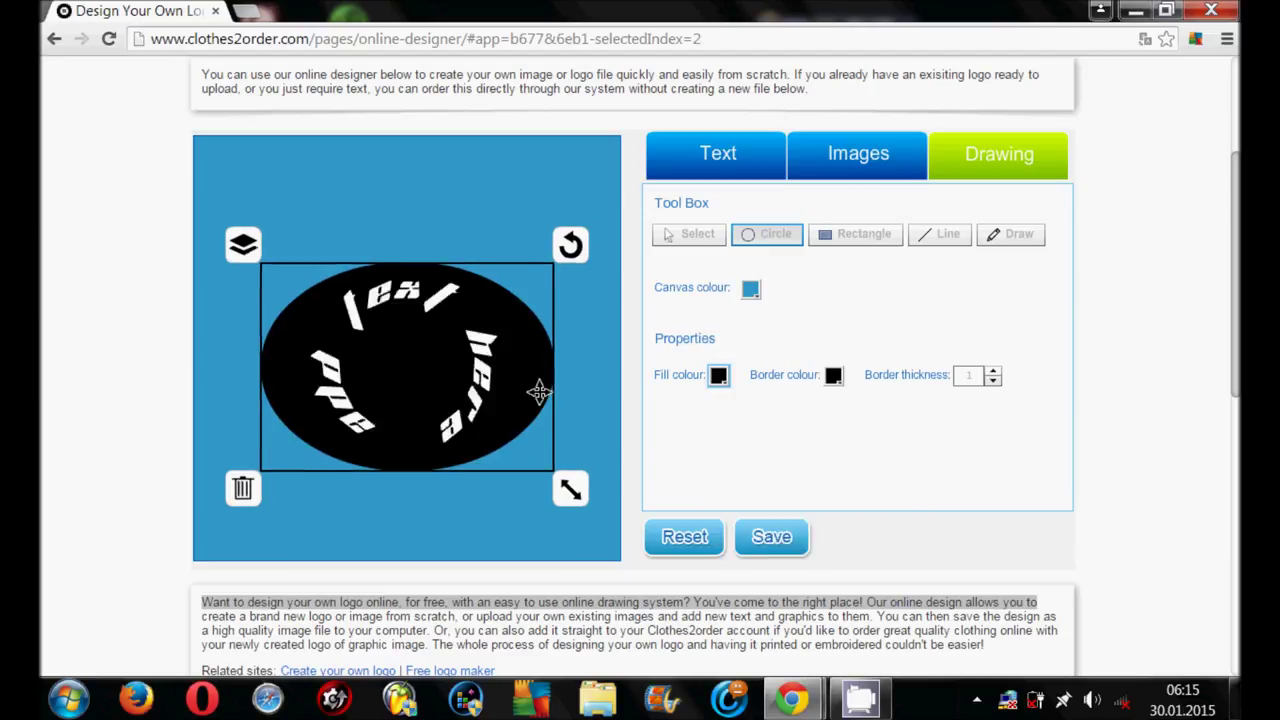
mouse_move(575, 248)
left_mouse_down()
mouse_move(527, 481)
mouse_move(250, 445)
mouse_move(572, 245)
left_mouse_up()
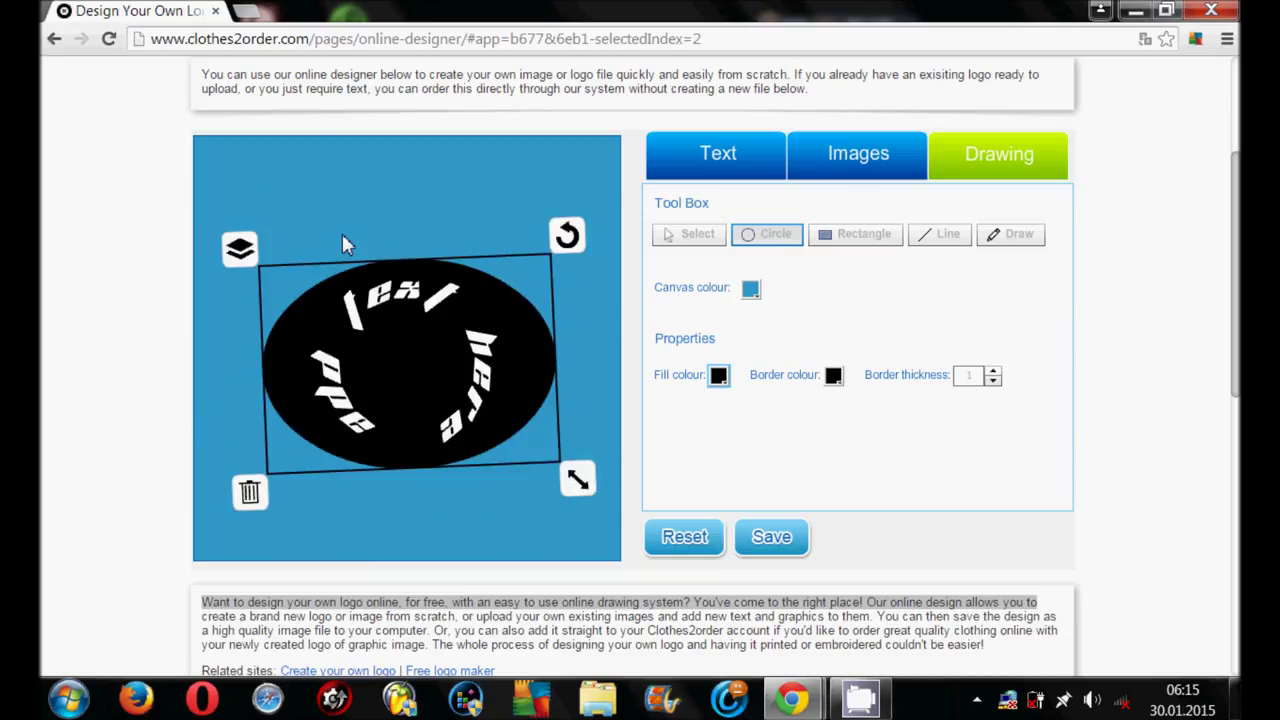
left_click(252, 490)
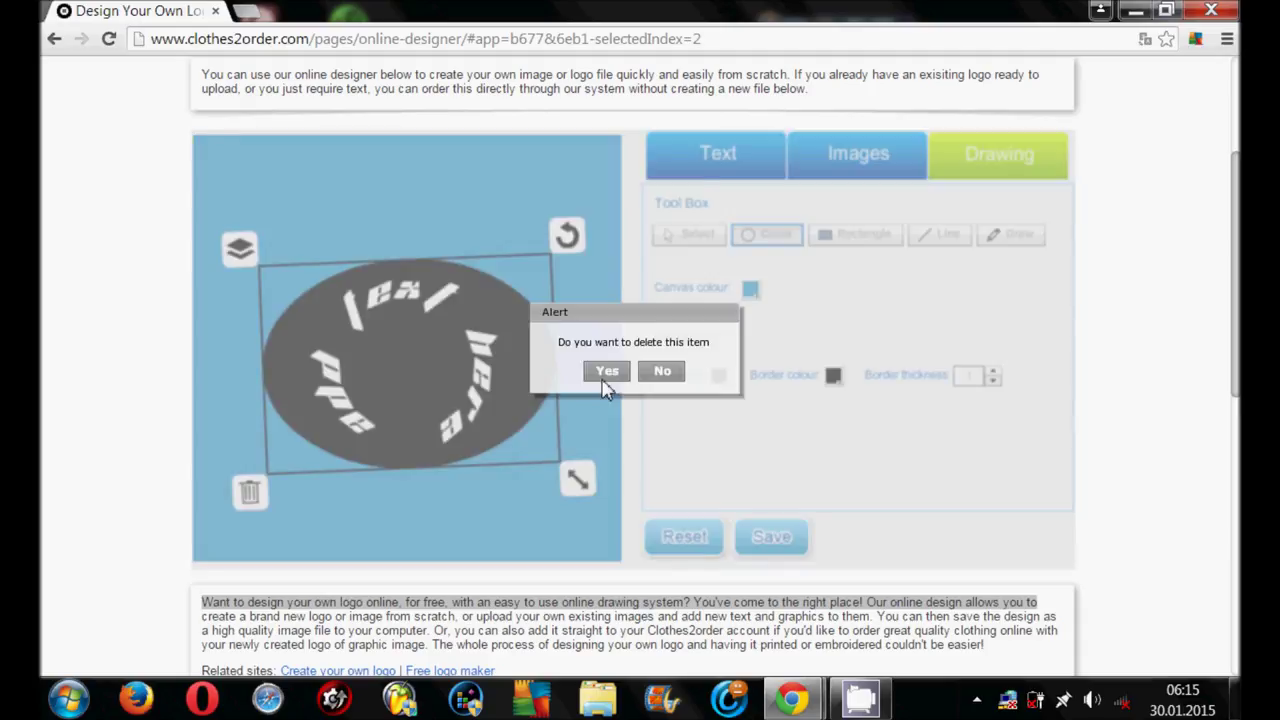
left_click(606, 374)
Draw a new ellipse over the ring, move it up, and bring it forward
left_click(771, 241)
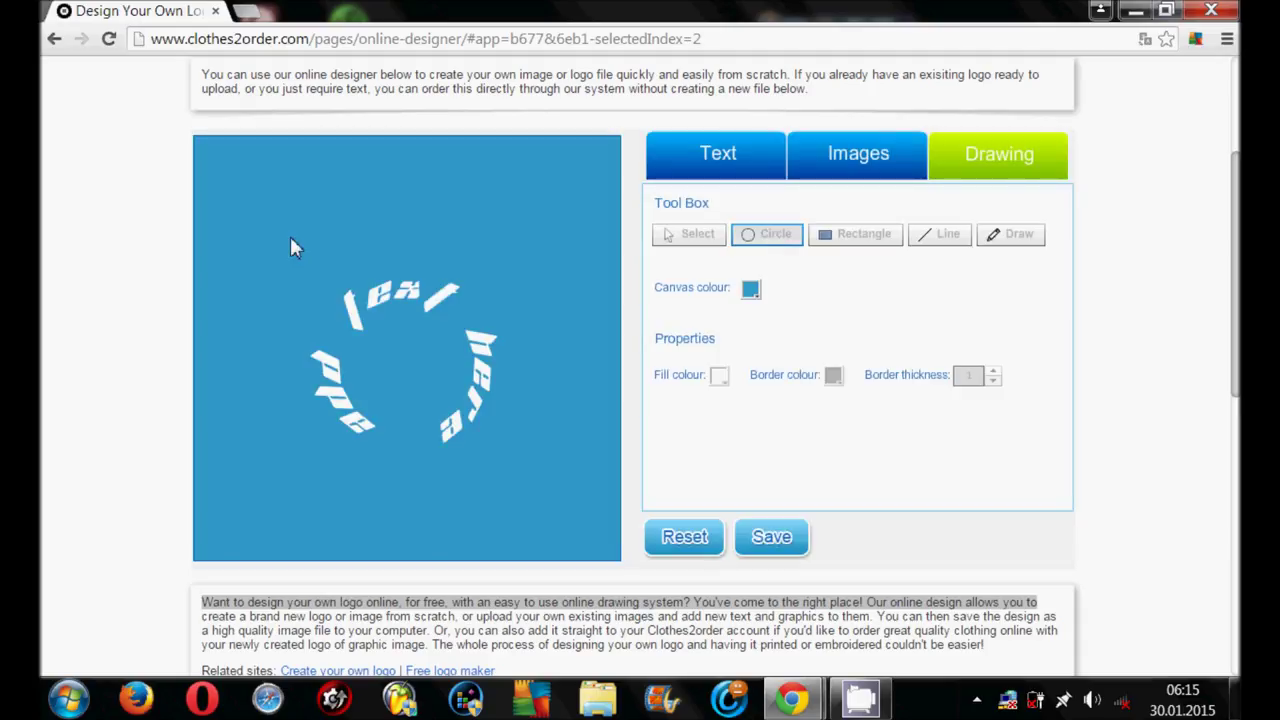
left_click_drag(290, 237, 507, 392)
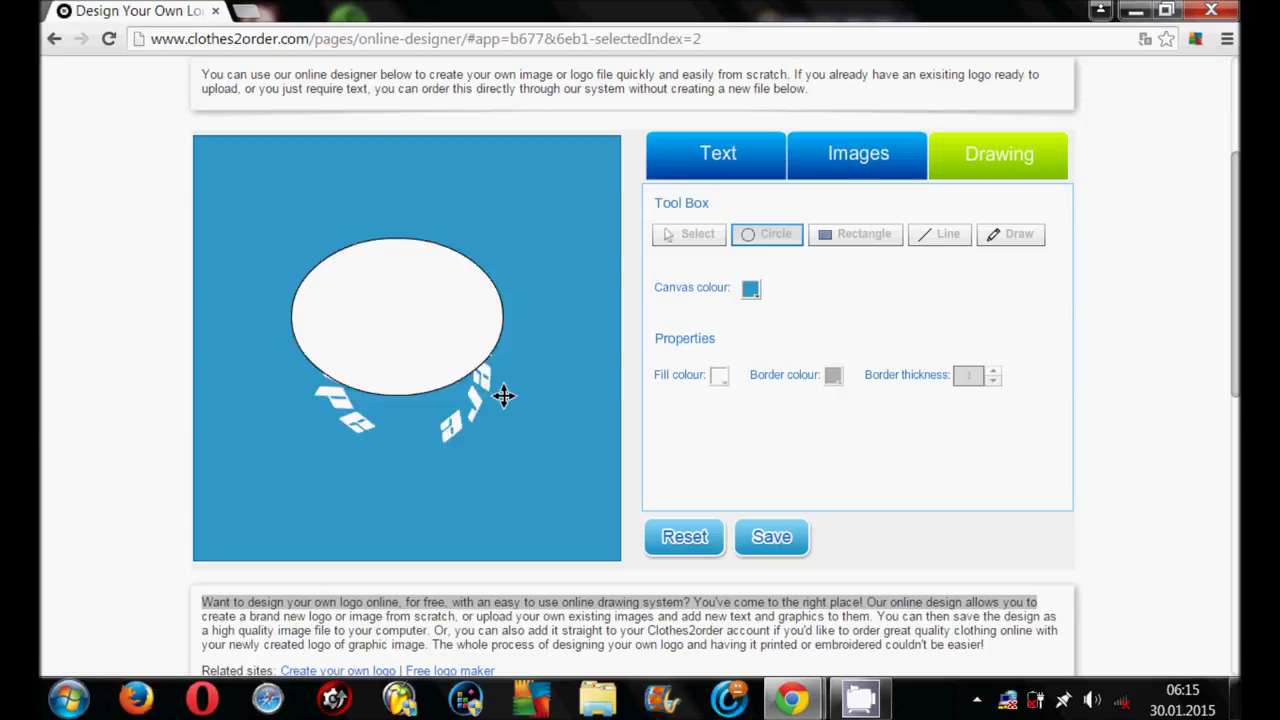
left_click(444, 417)
left_click_drag(444, 417, 442, 399)
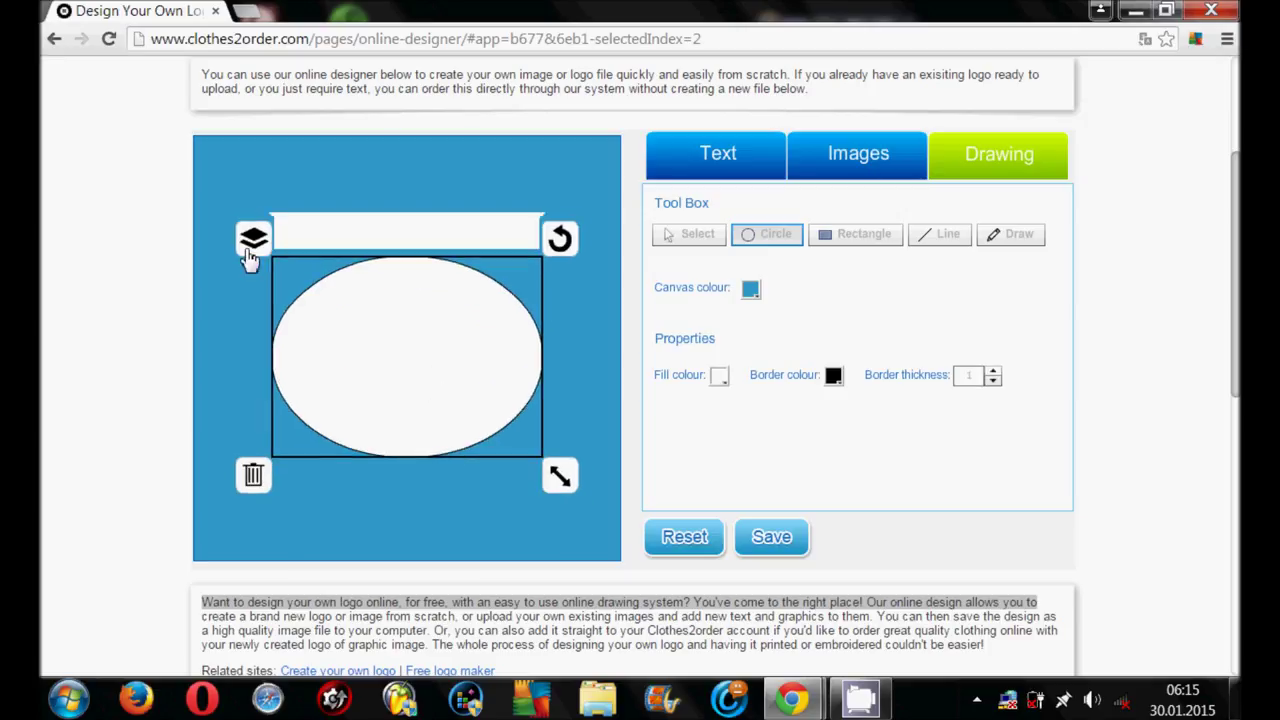
left_click(251, 256)
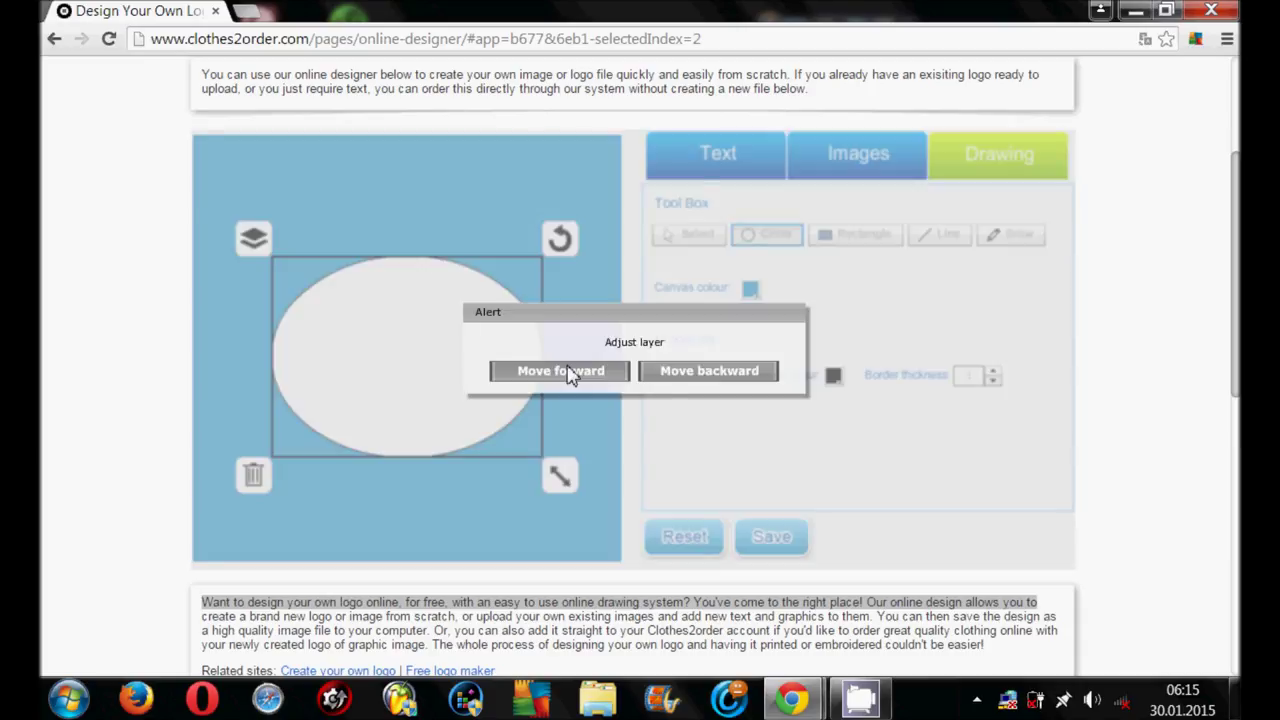
left_click(562, 371)
Fill that ellipse black, rotate it about 35°, and draw another ellipse
left_click(790, 380)
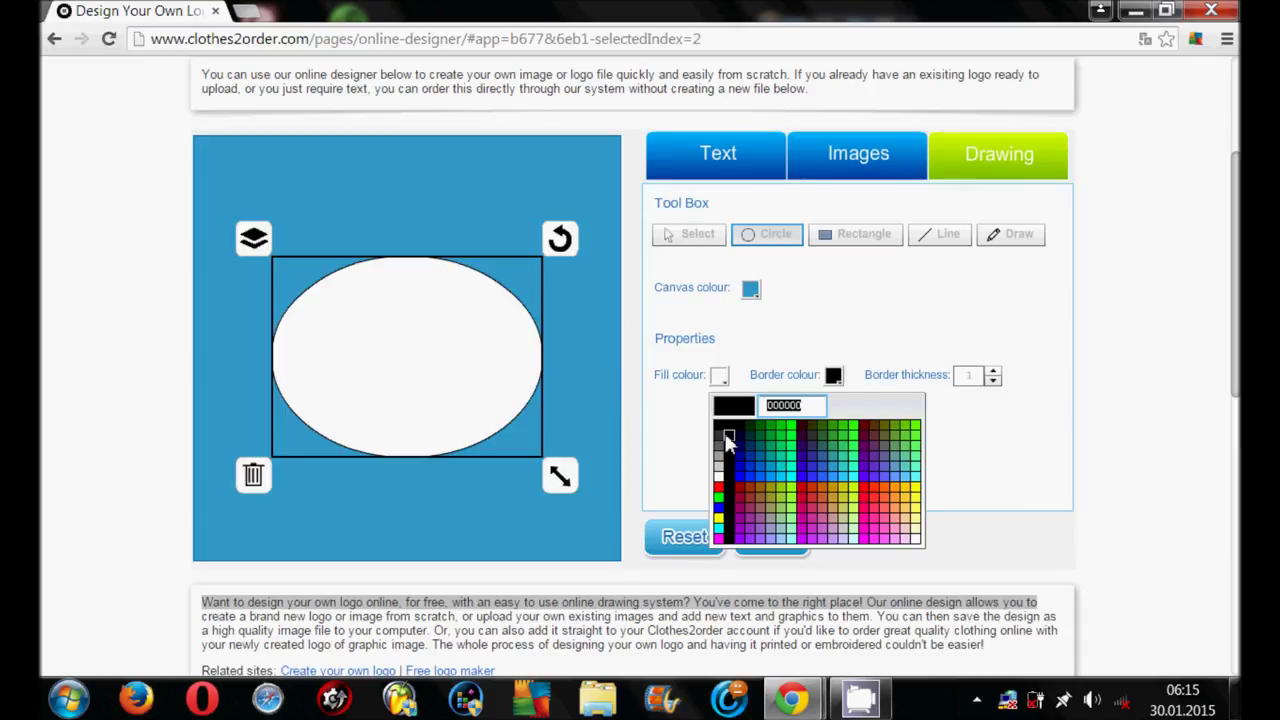
left_click(720, 432)
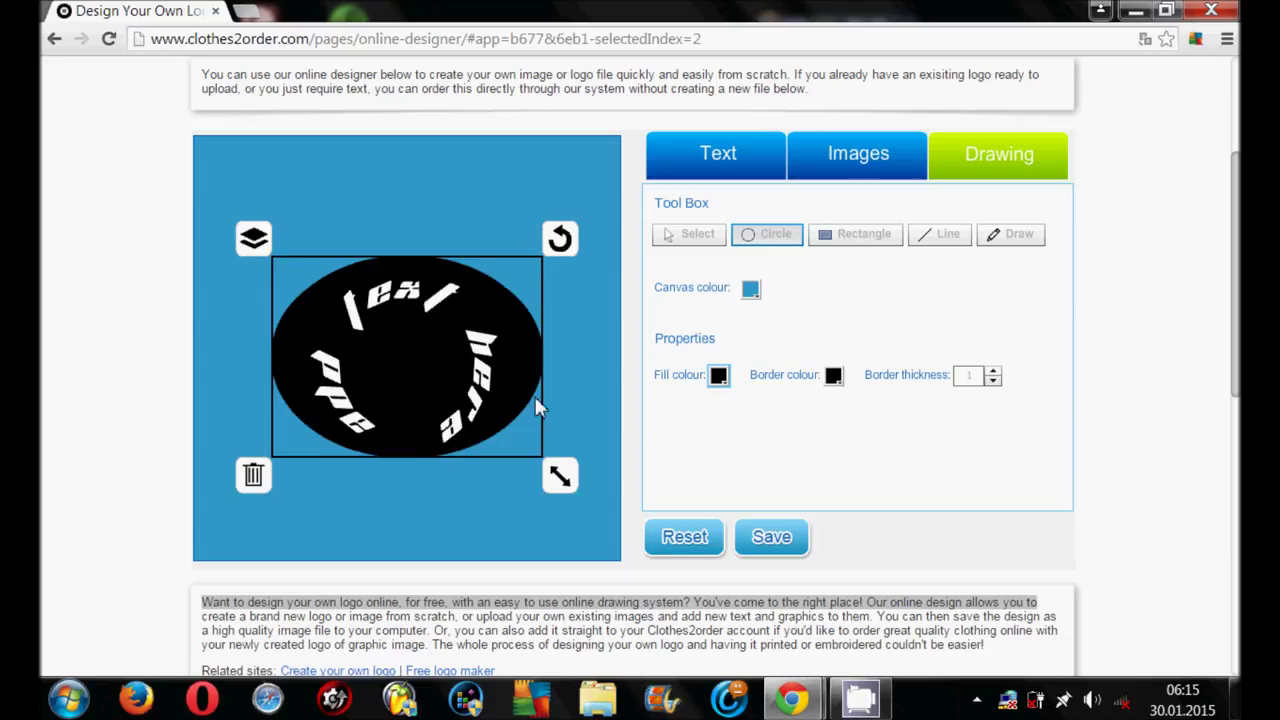
mouse_move(561, 246)
left_mouse_down()
mouse_move(584, 447)
mouse_move(552, 492)
left_mouse_up()
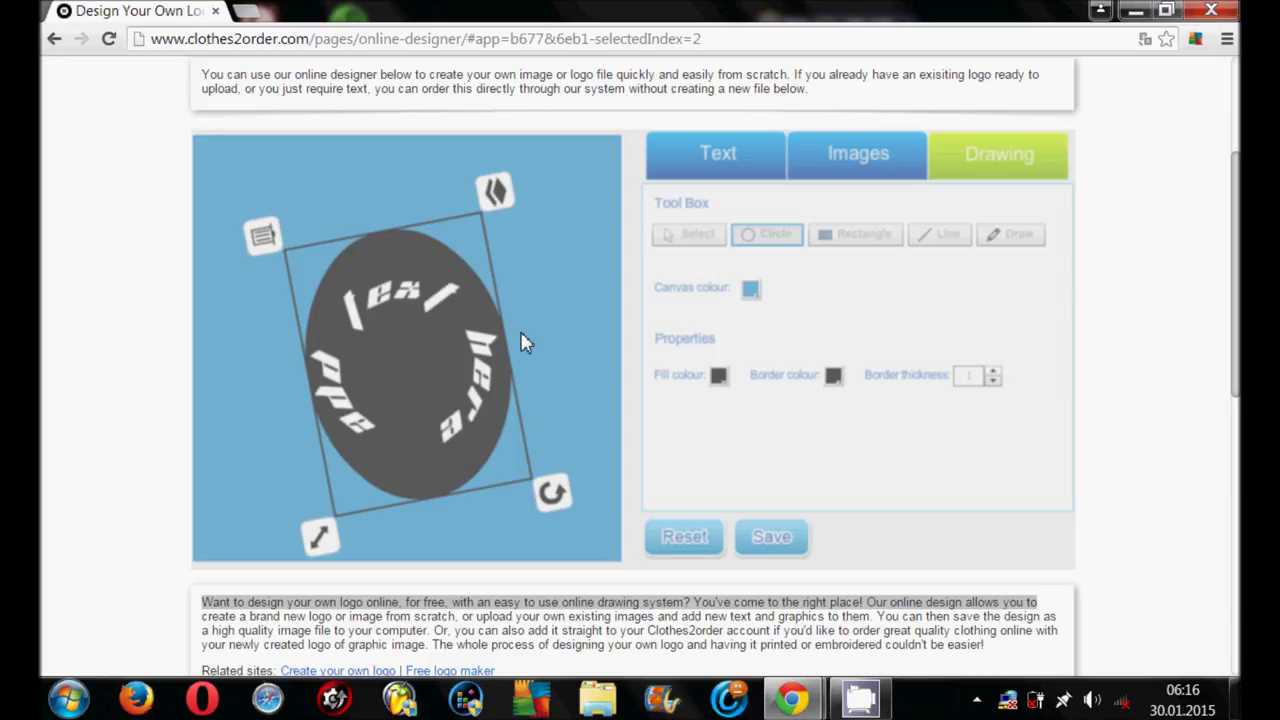
mouse_move(467, 267)
left_mouse_down()
mouse_move(549, 324)
mouse_move(582, 386)
left_mouse_up()
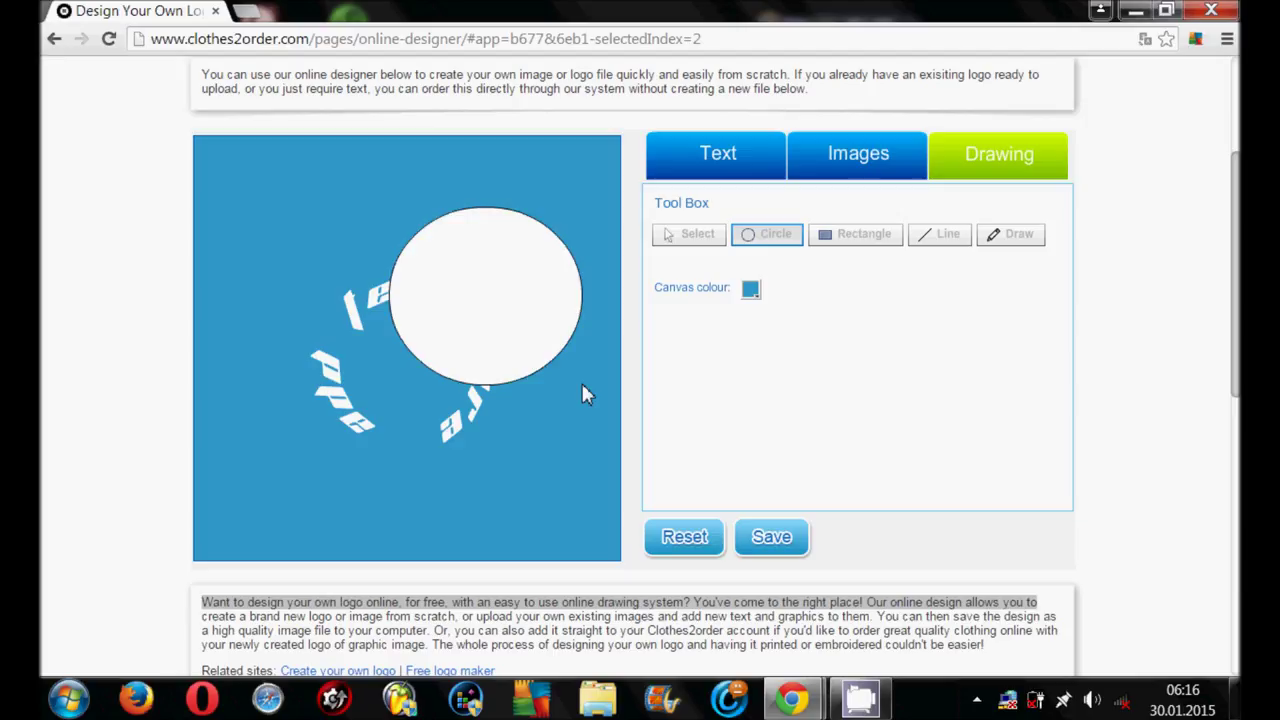
Centre and enlarge the new ellipse over the curved text and fill it black
left_click_drag(582, 386, 574, 380)
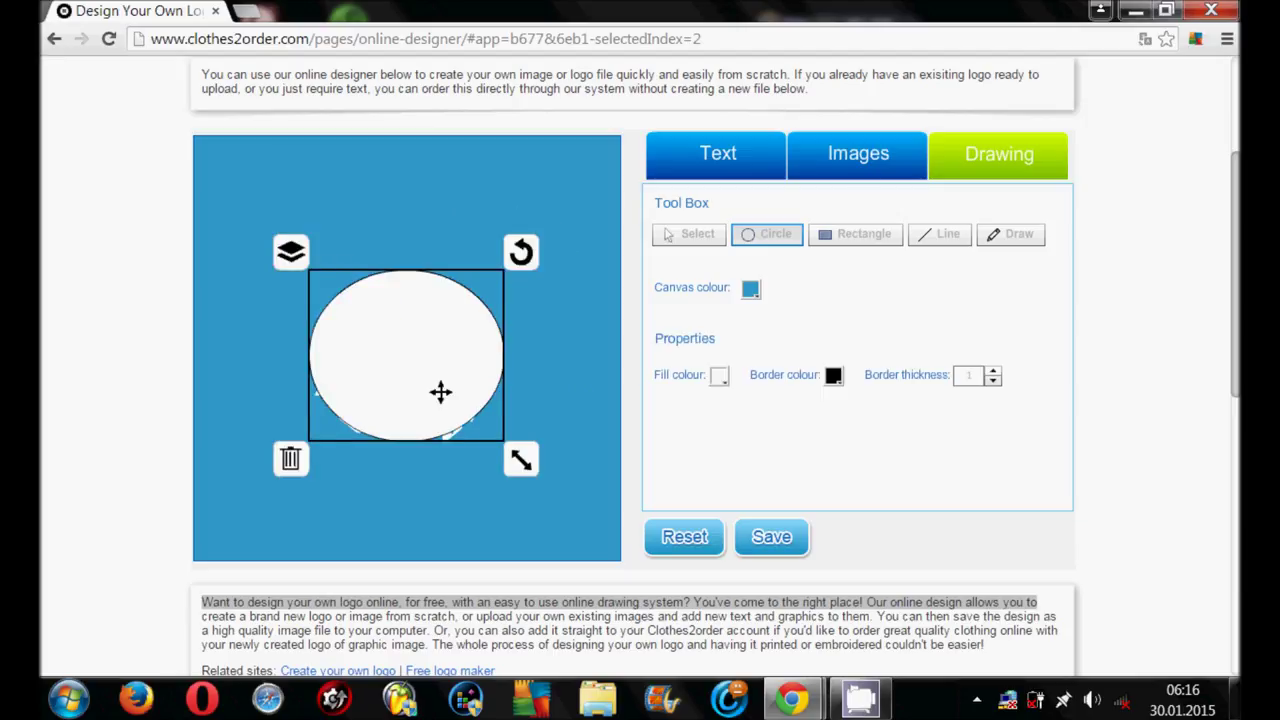
left_click_drag(441, 392, 441, 398)
mouse_move(508, 463)
left_mouse_down()
mouse_move(534, 483)
mouse_move(521, 474)
left_mouse_up()
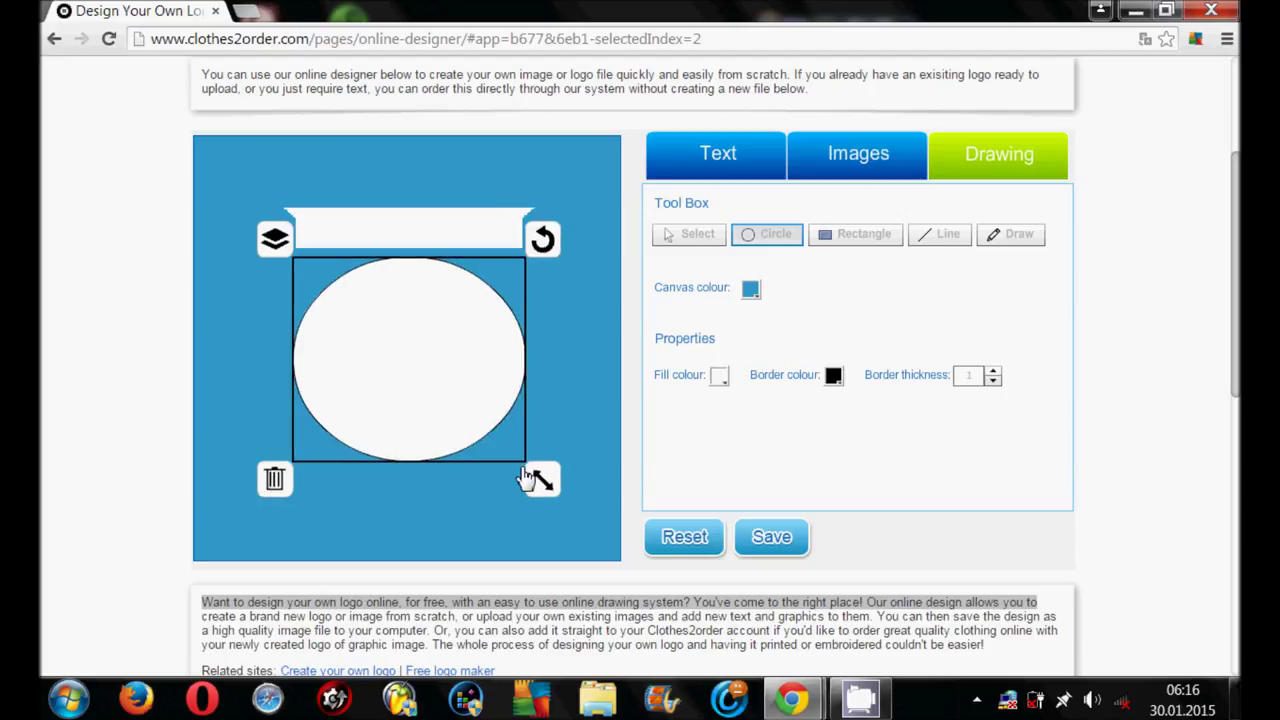
left_click(719, 376)
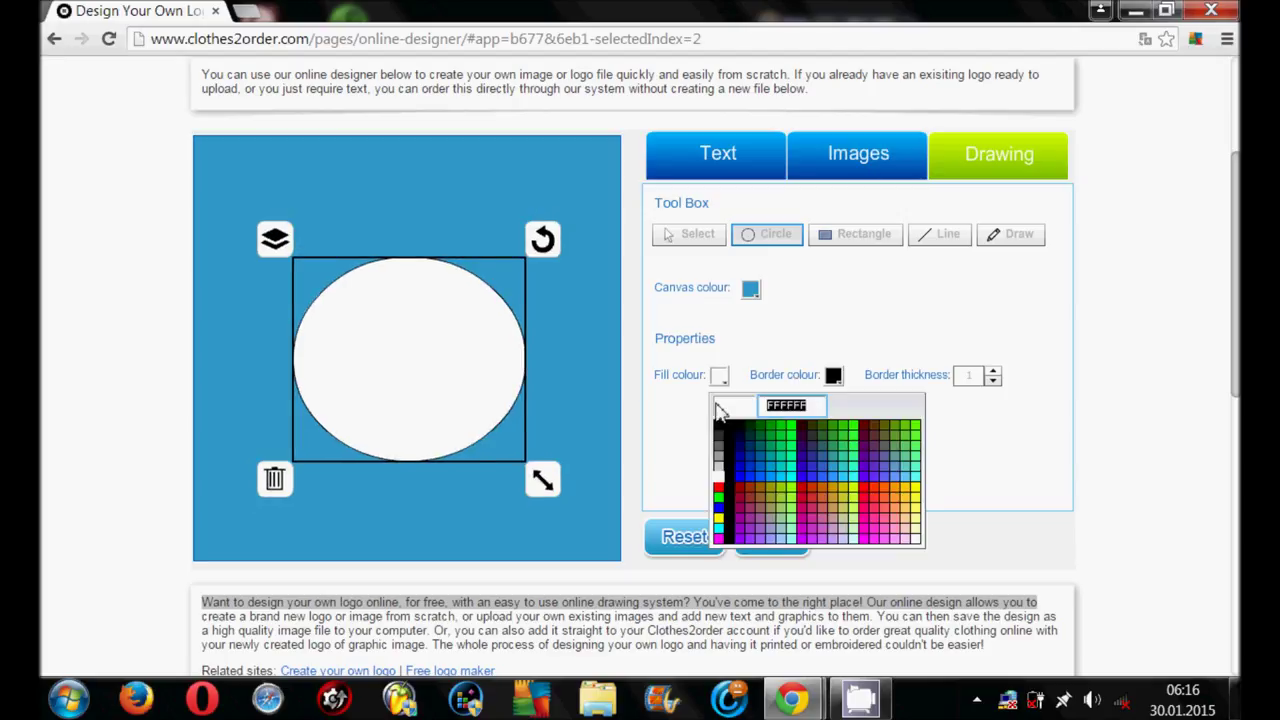
left_click(718, 427)
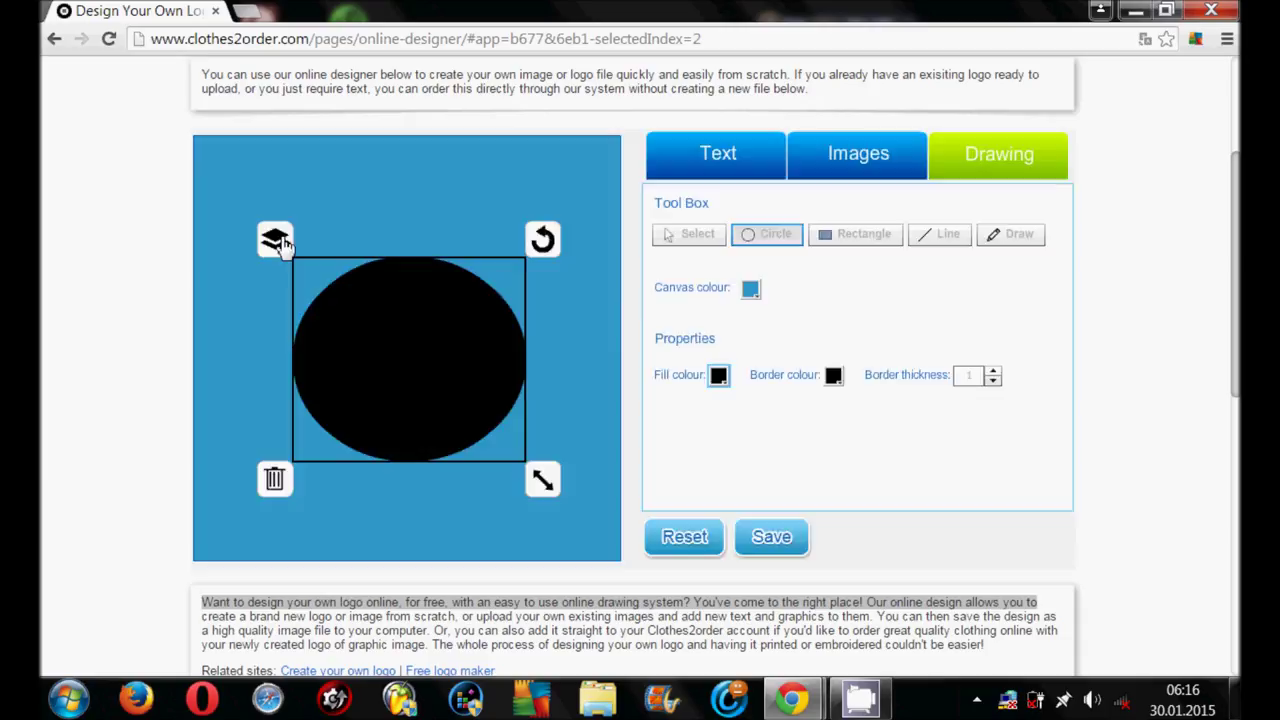
Move the black circle backward behind the white curved text and nudge it up
left_click(276, 240)
left_click(565, 373)
left_click(276, 240)
left_click(665, 372)
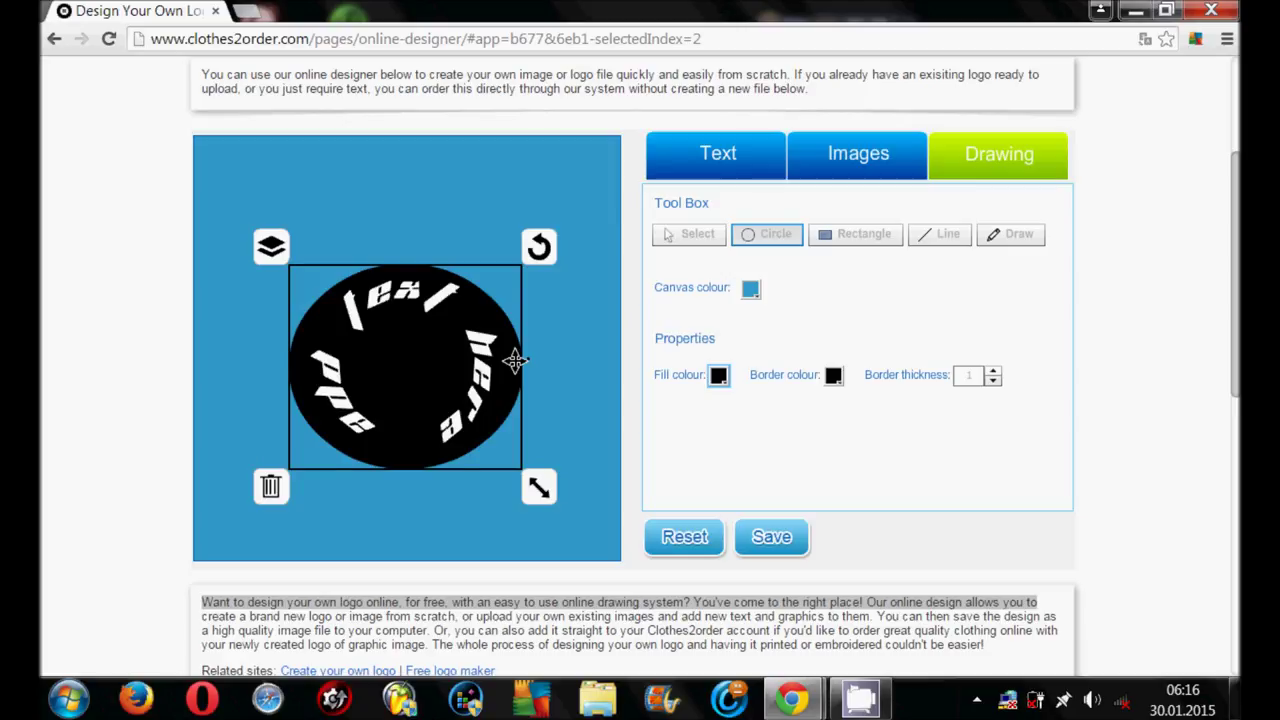
left_click_drag(514, 361, 514, 357)
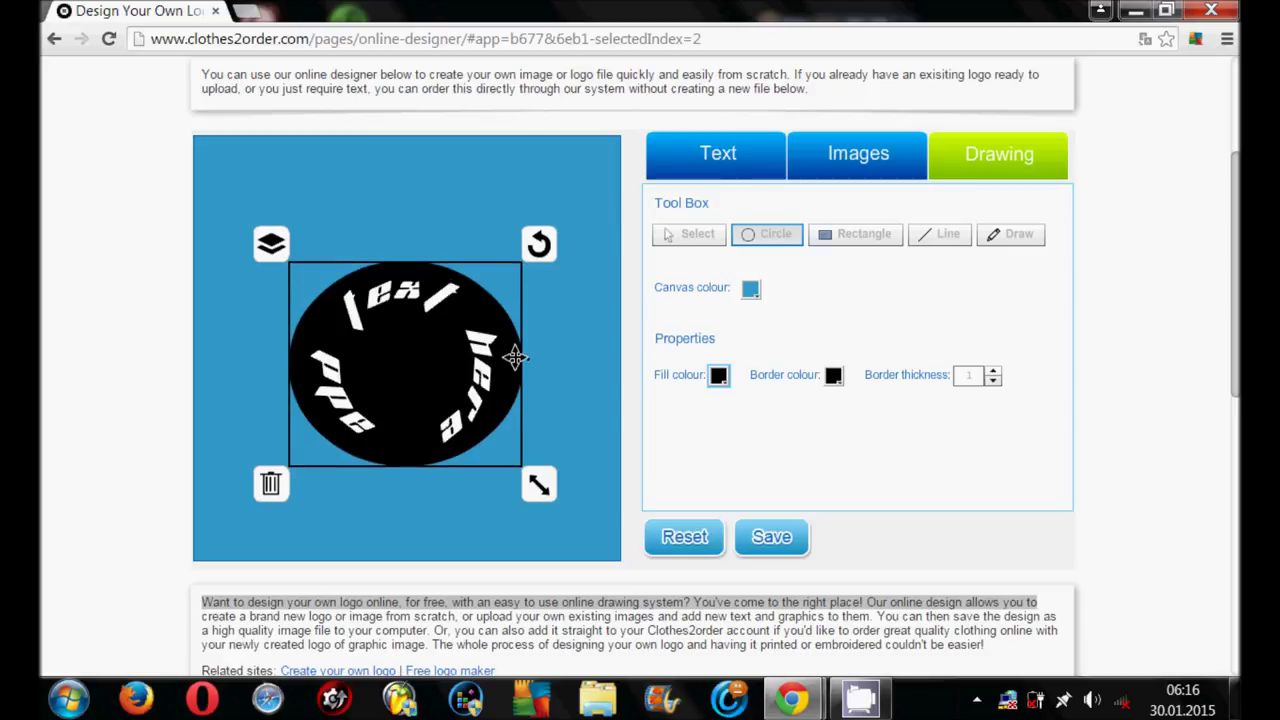
left_click(540, 350)
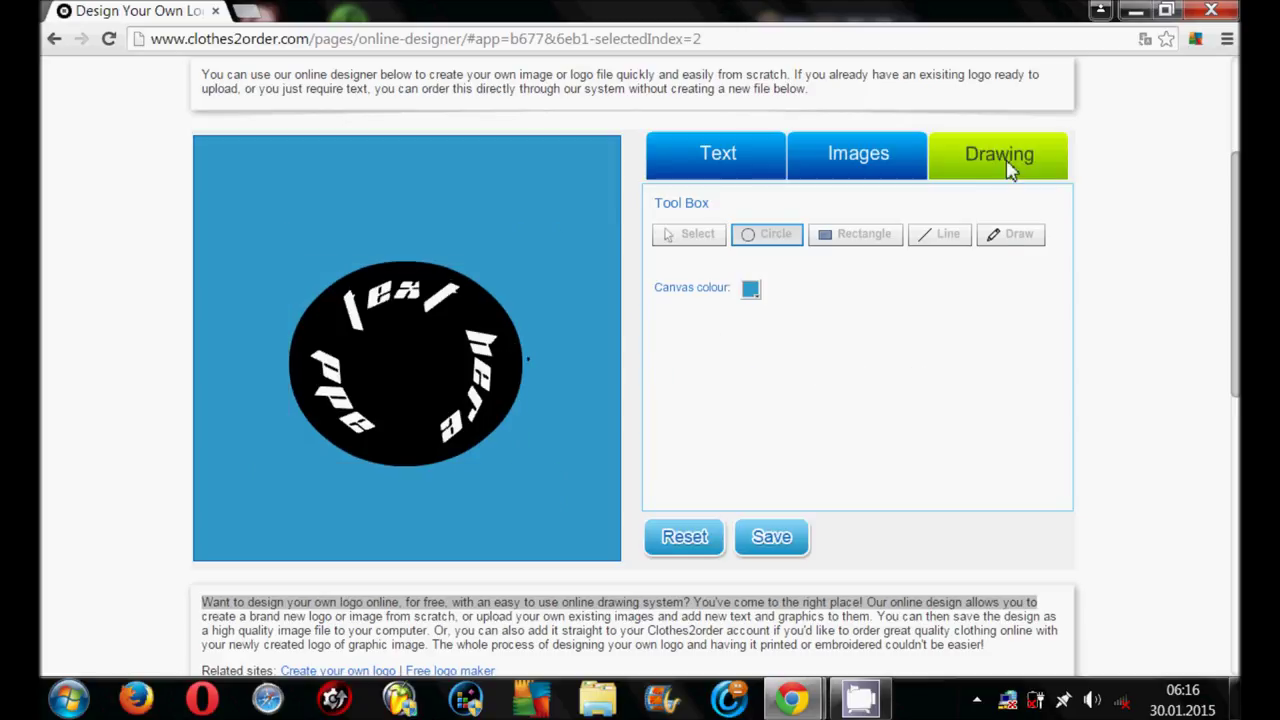
Add a white 'add text here' caption to the canvas, correcting the 'txt' typo first
left_click(718, 158)
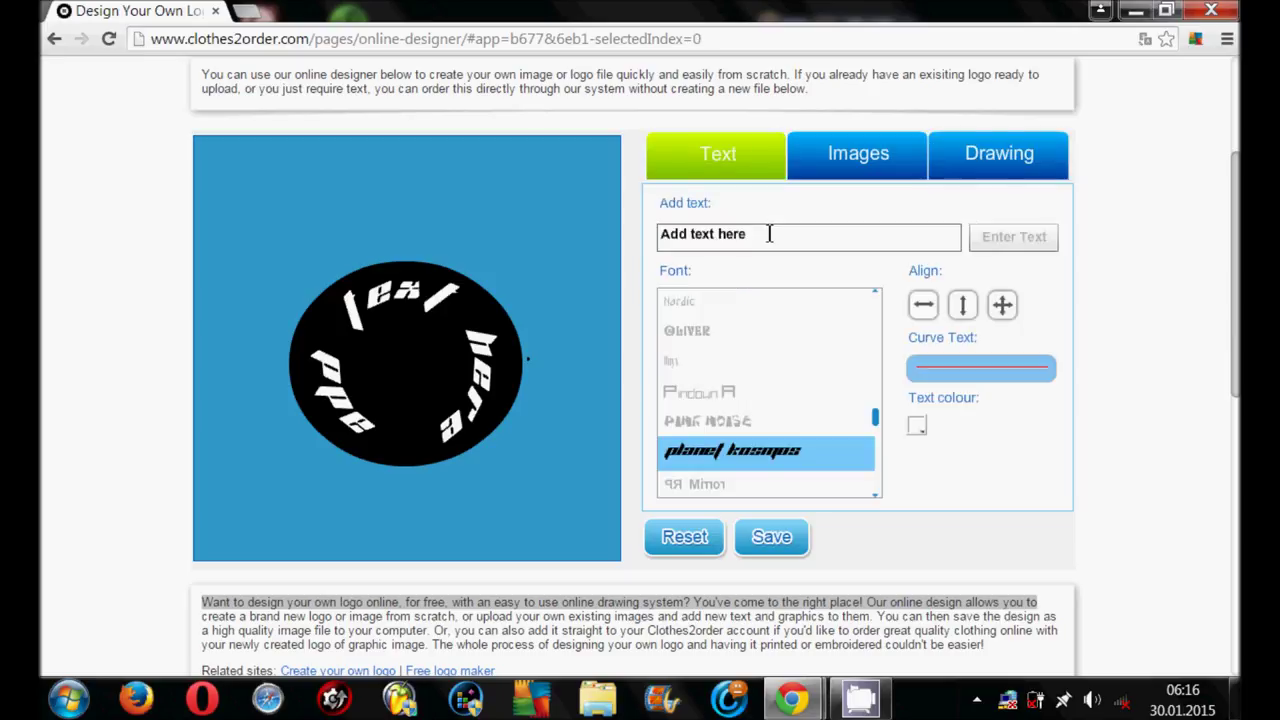
left_click(770, 234)
type("add txt here")
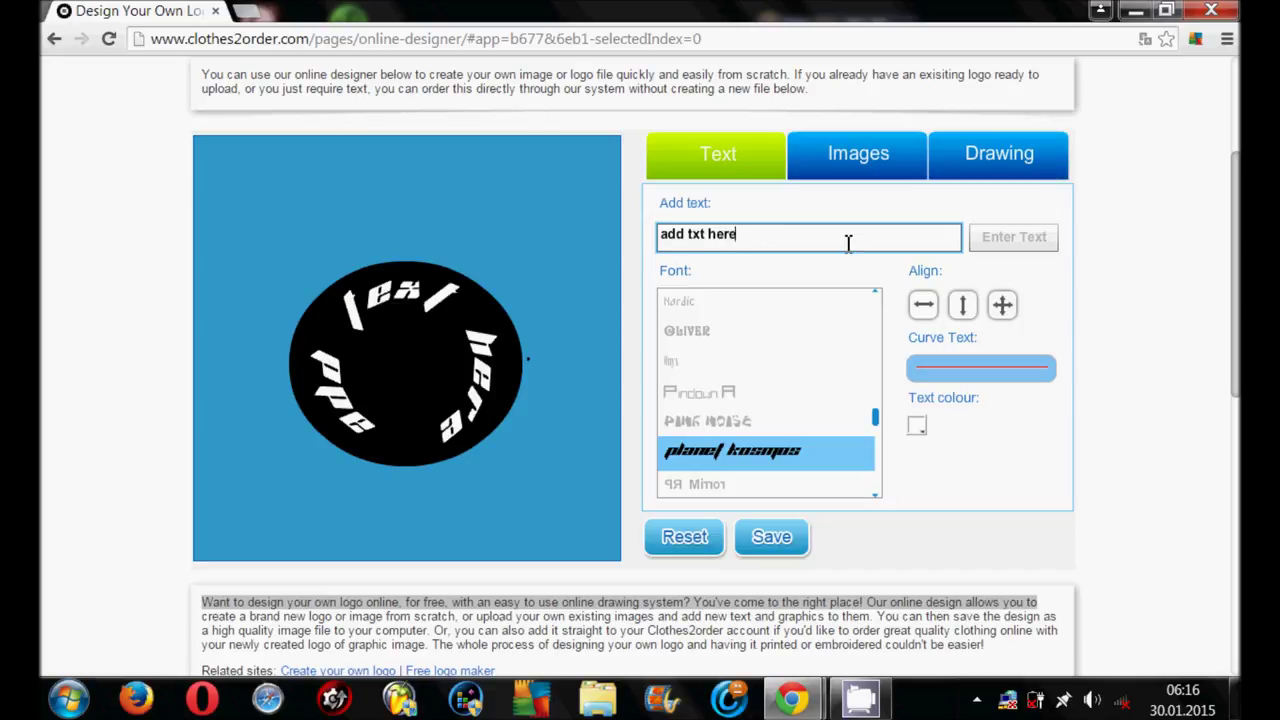
double_click(702, 240)
left_click(712, 272)
type("e")
left_click(643, 243)
Widen the caption and centre it just below the black circle
left_click_drag(322, 157, 435, 489)
mouse_move(506, 516)
left_mouse_down()
mouse_move(553, 562)
mouse_move(463, 470)
left_mouse_up()
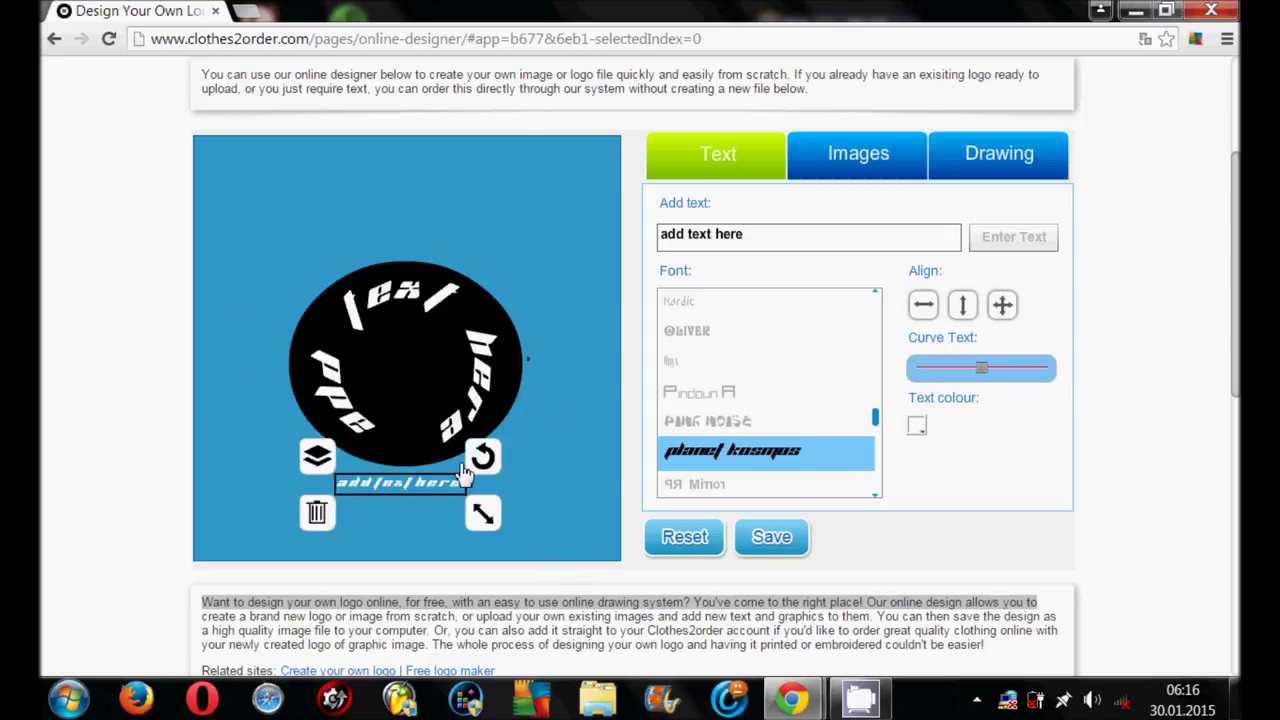
mouse_move(435, 487)
left_mouse_down()
mouse_move(446, 366)
mouse_move(453, 482)
left_mouse_up()
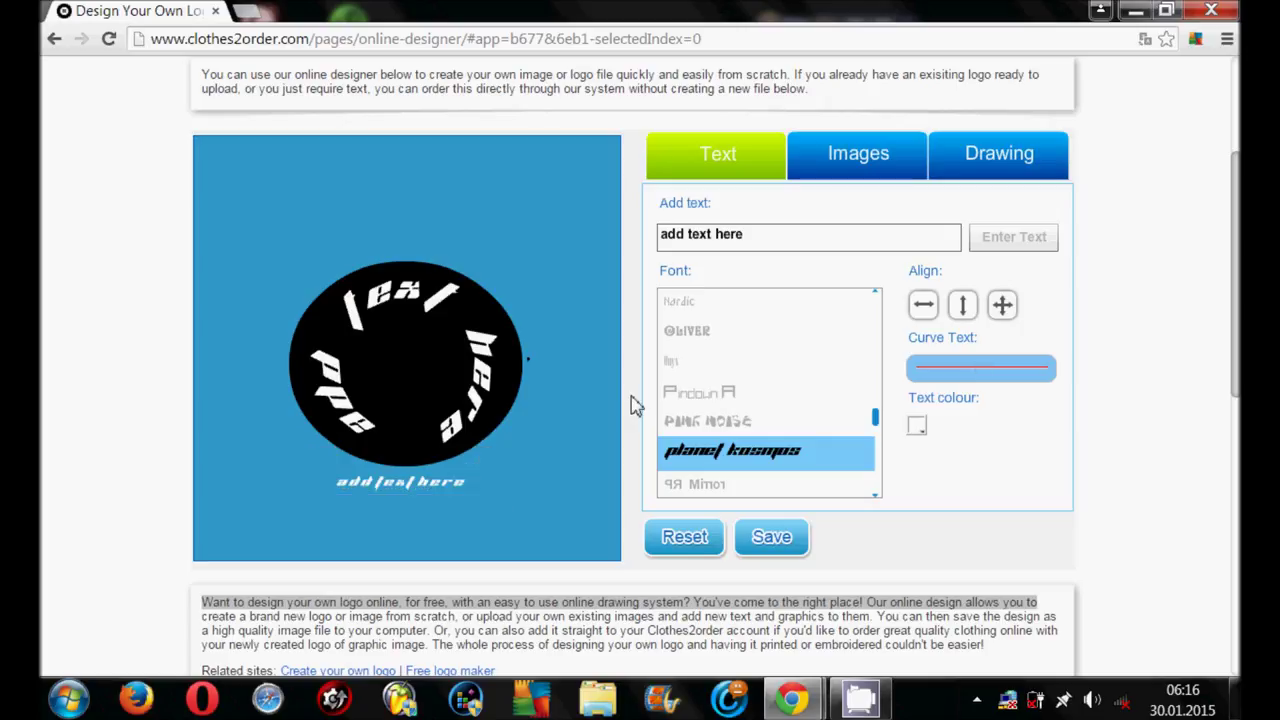
Add a row of periods as text, then move and shrink it under the caption
left_click(806, 240)
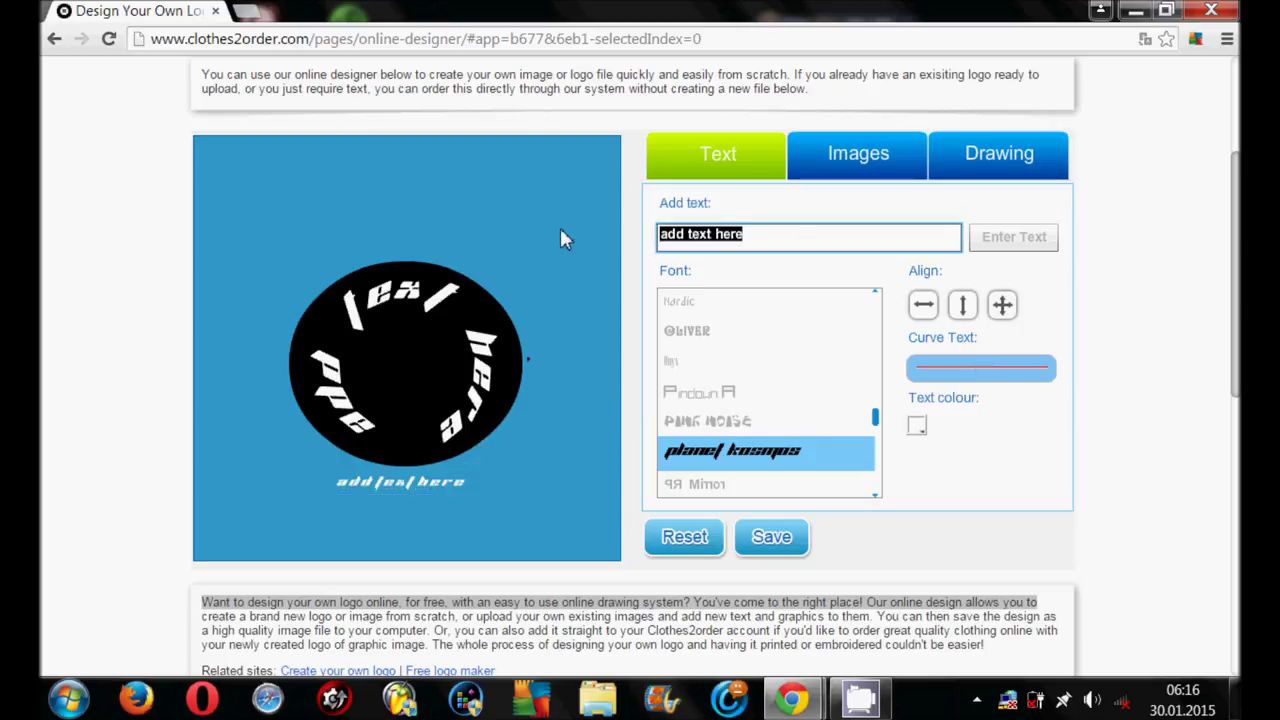
key("BackSpace")
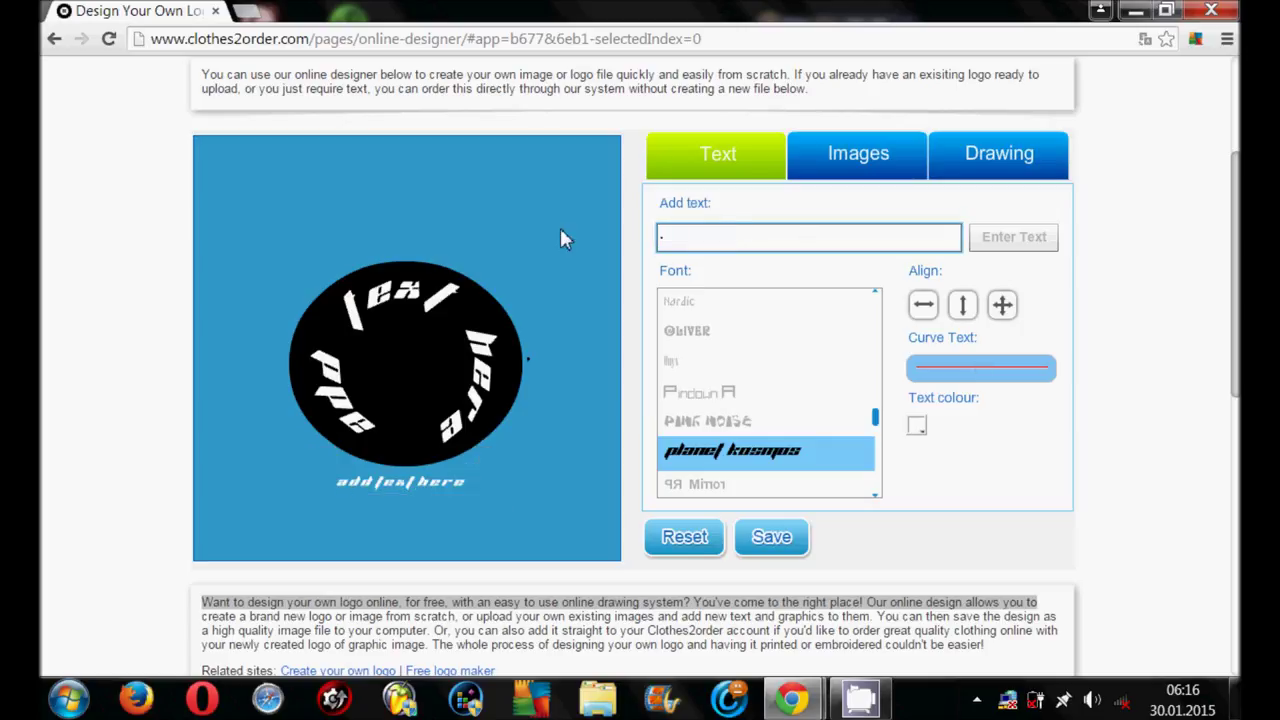
type("..............................")
key("Return")
mouse_move(285, 138)
left_mouse_down()
mouse_move(393, 443)
mouse_move(361, 499)
left_mouse_up()
mouse_move(557, 543)
left_mouse_down()
mouse_move(414, 470)
mouse_move(434, 497)
left_mouse_up()
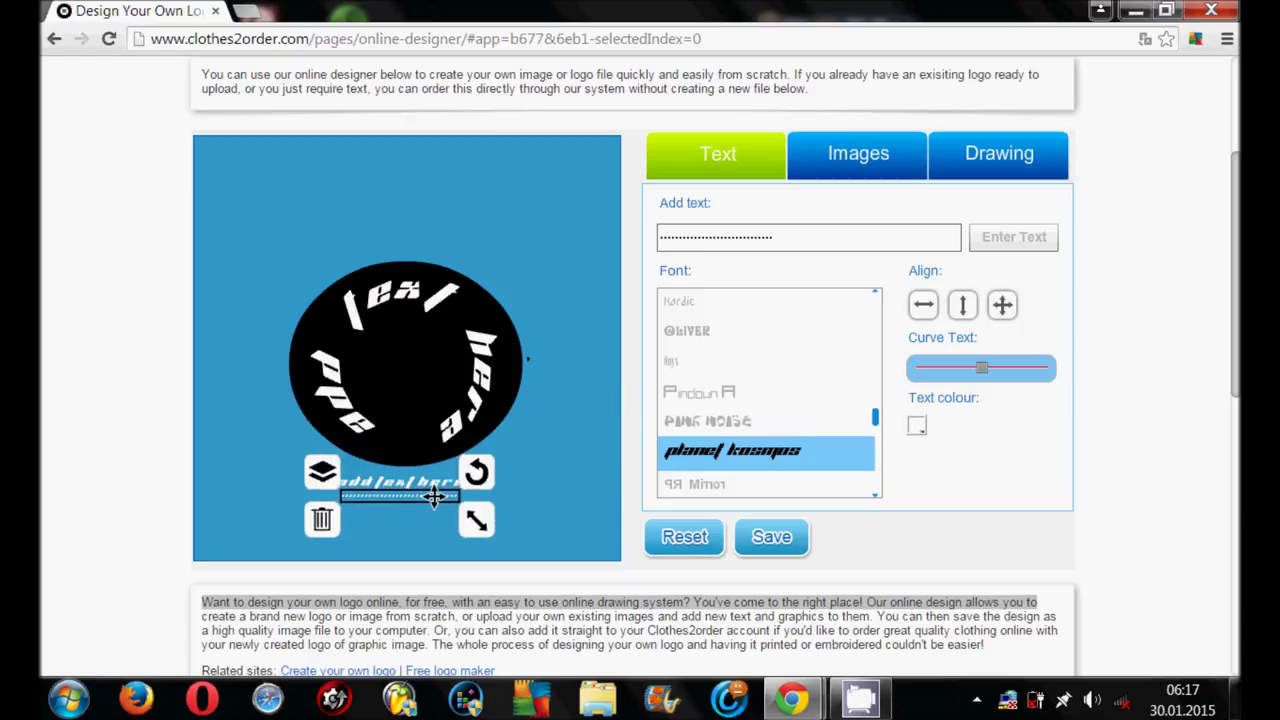
left_click(618, 440)
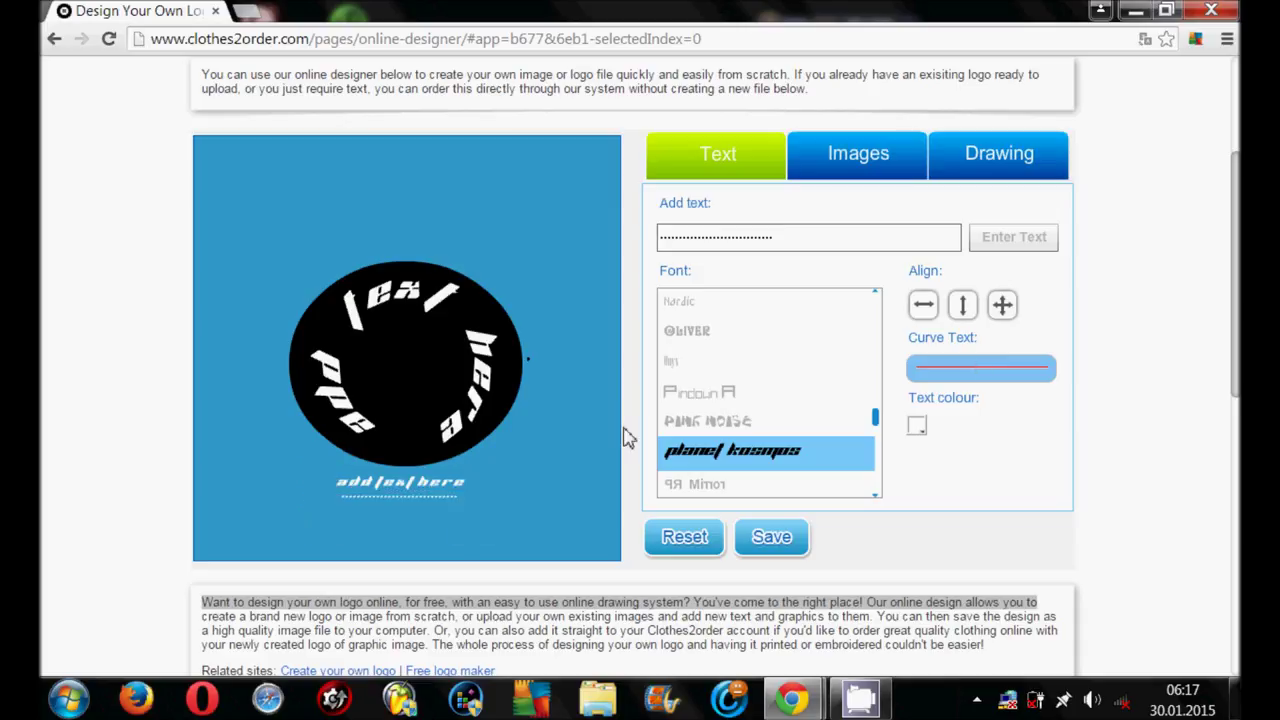
left_click(424, 490)
Curve the dots to maximum into a ring and enlarge it toward the black circle
mouse_move(424, 490)
left_mouse_down()
mouse_move(426, 459)
mouse_move(539, 510)
mouse_move(670, 520)
left_mouse_up()
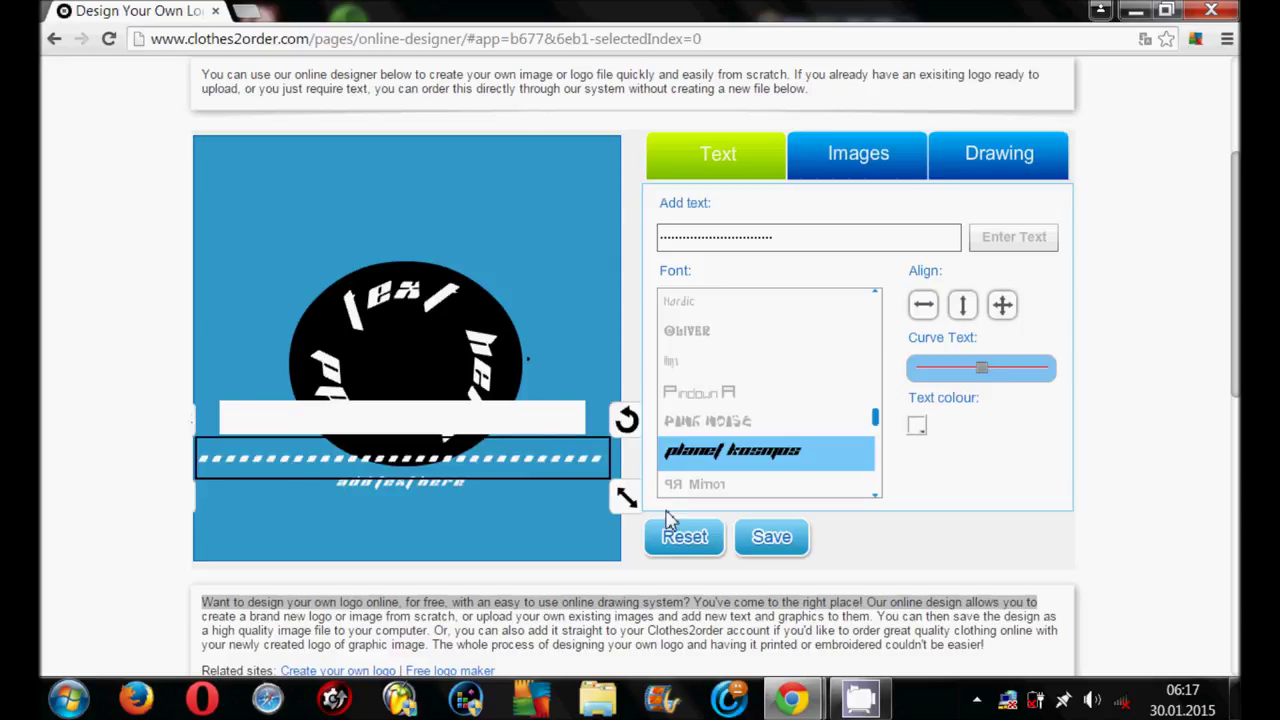
left_click_drag(984, 380, 1045, 370)
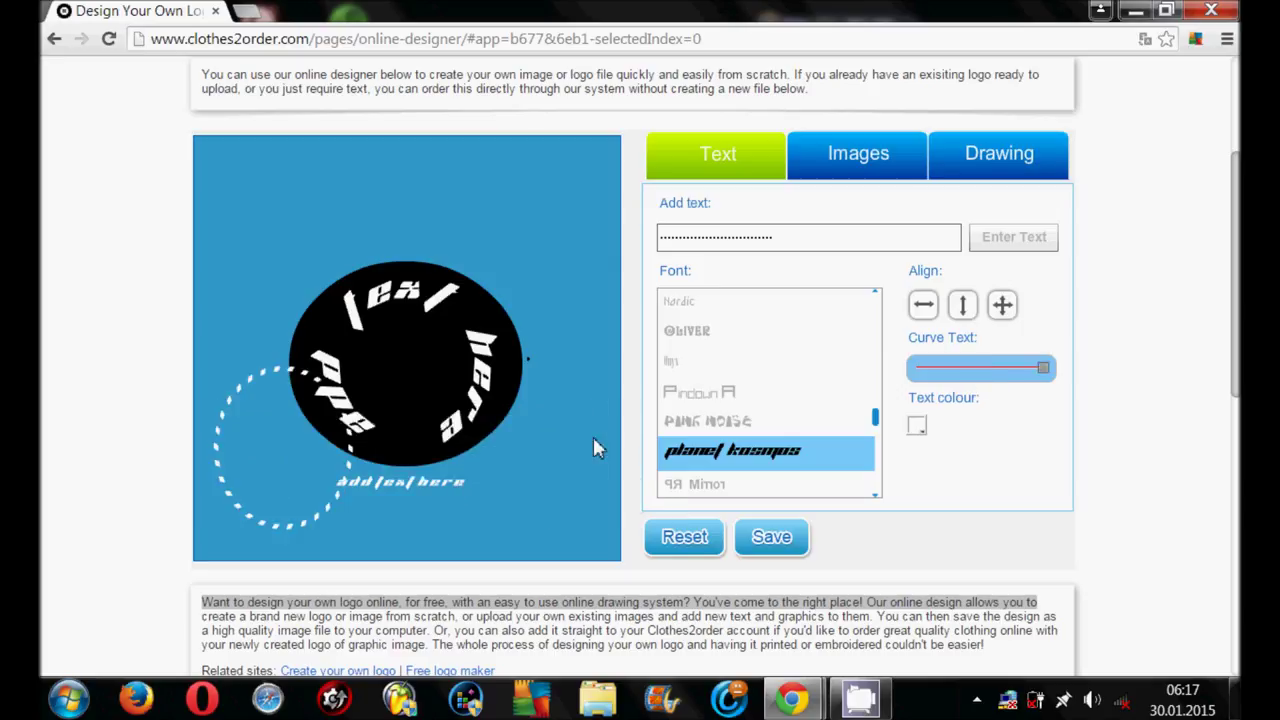
left_click(356, 482)
left_click_drag(356, 482, 395, 450)
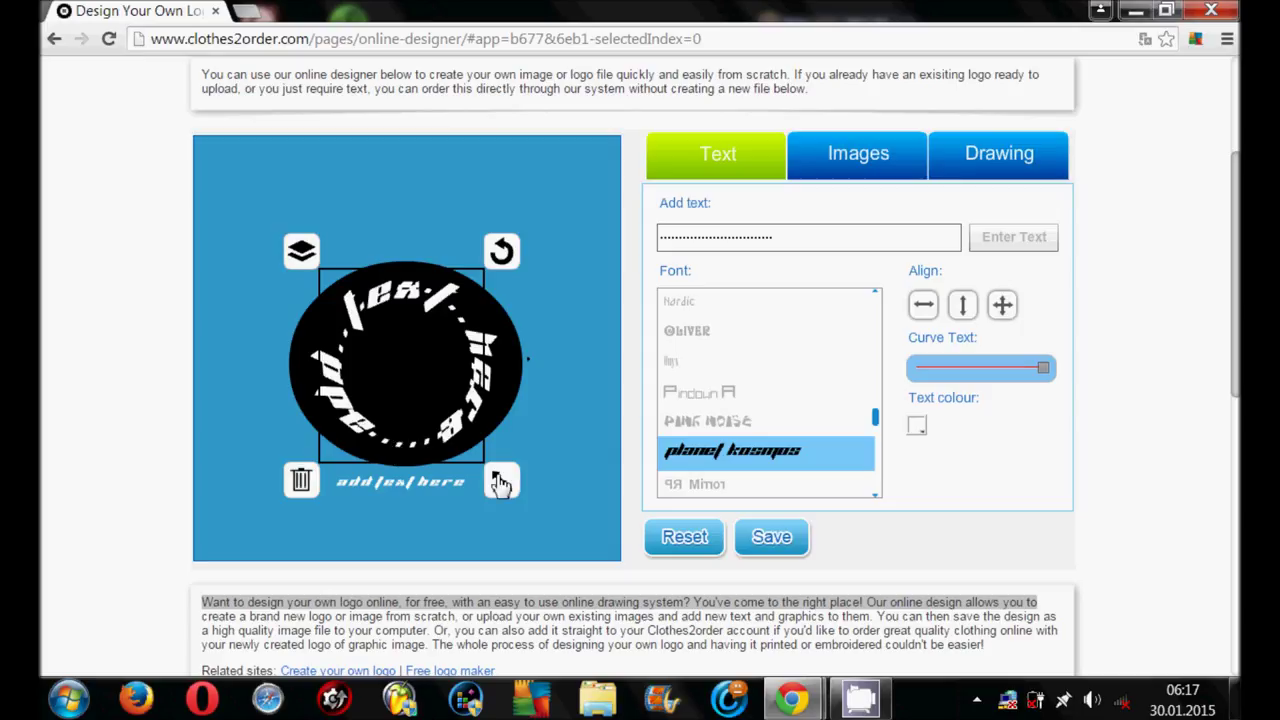
left_click_drag(500, 484, 541, 520)
left_click_drag(446, 463, 437, 461)
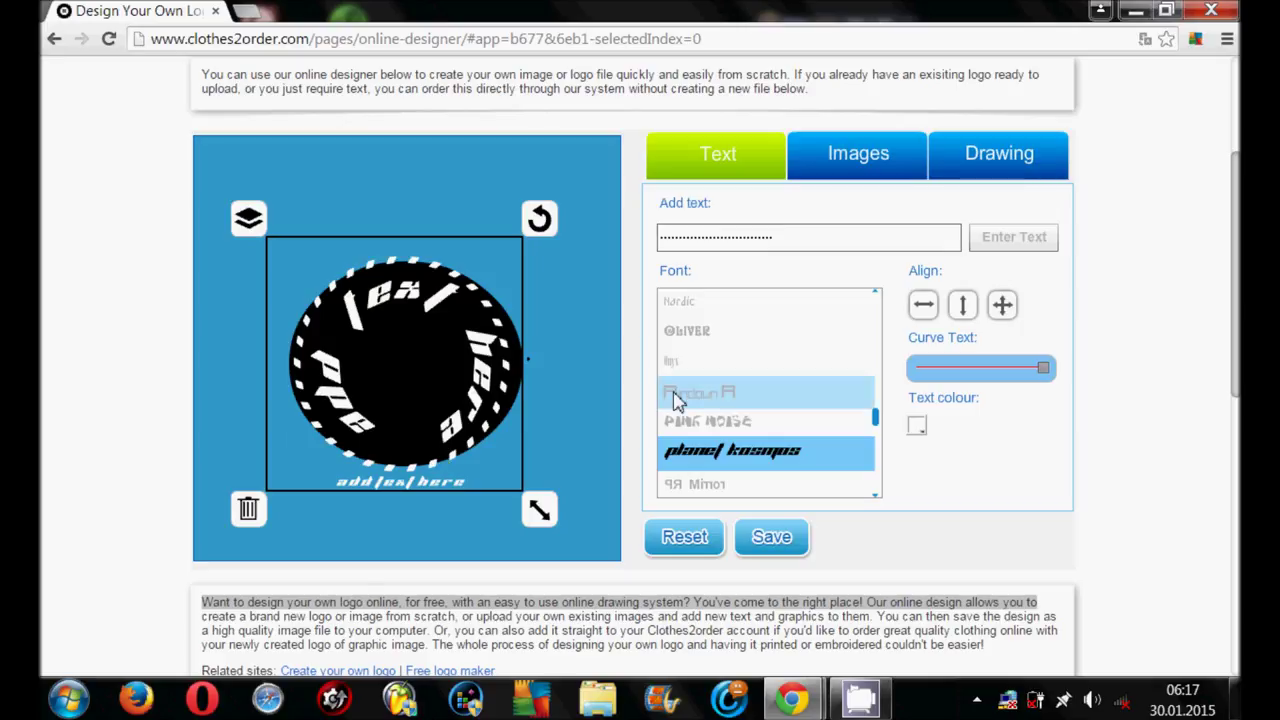
Fine-tune the dotted ring's position so it is centred around the black circle
left_click(358, 575)
left_click(407, 493)
left_click_drag(407, 493, 410, 487)
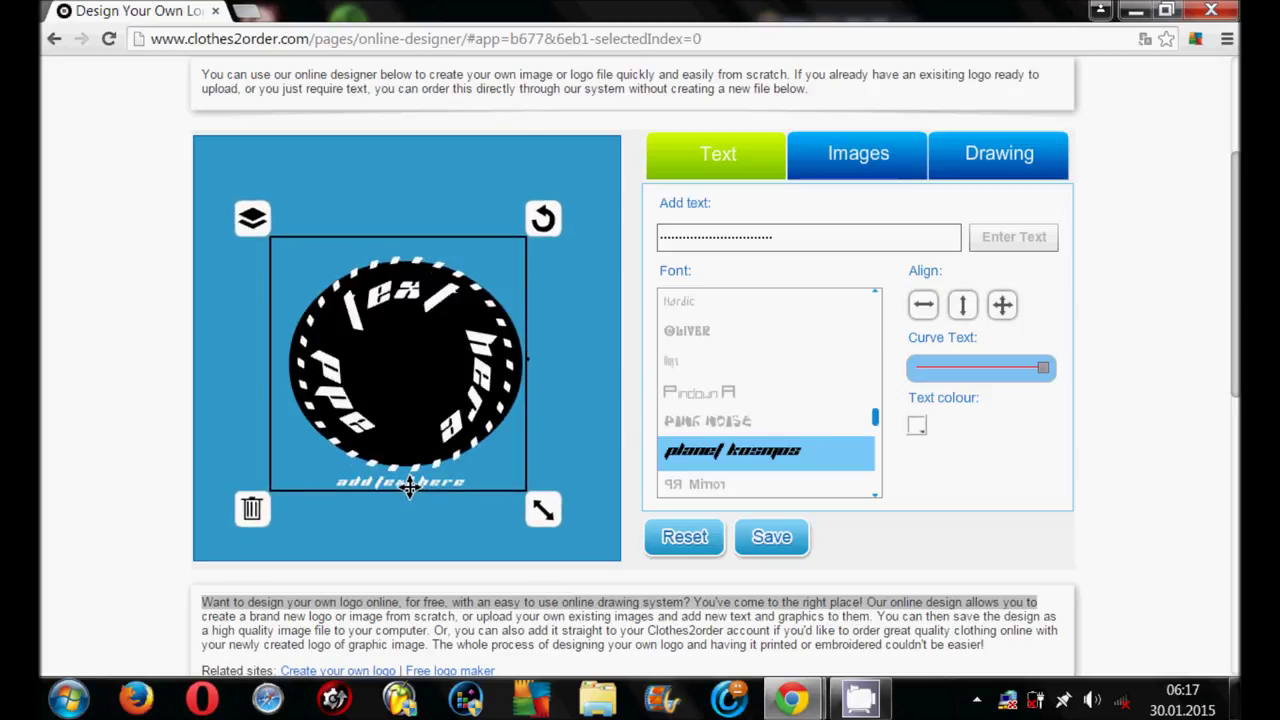
left_click(456, 508)
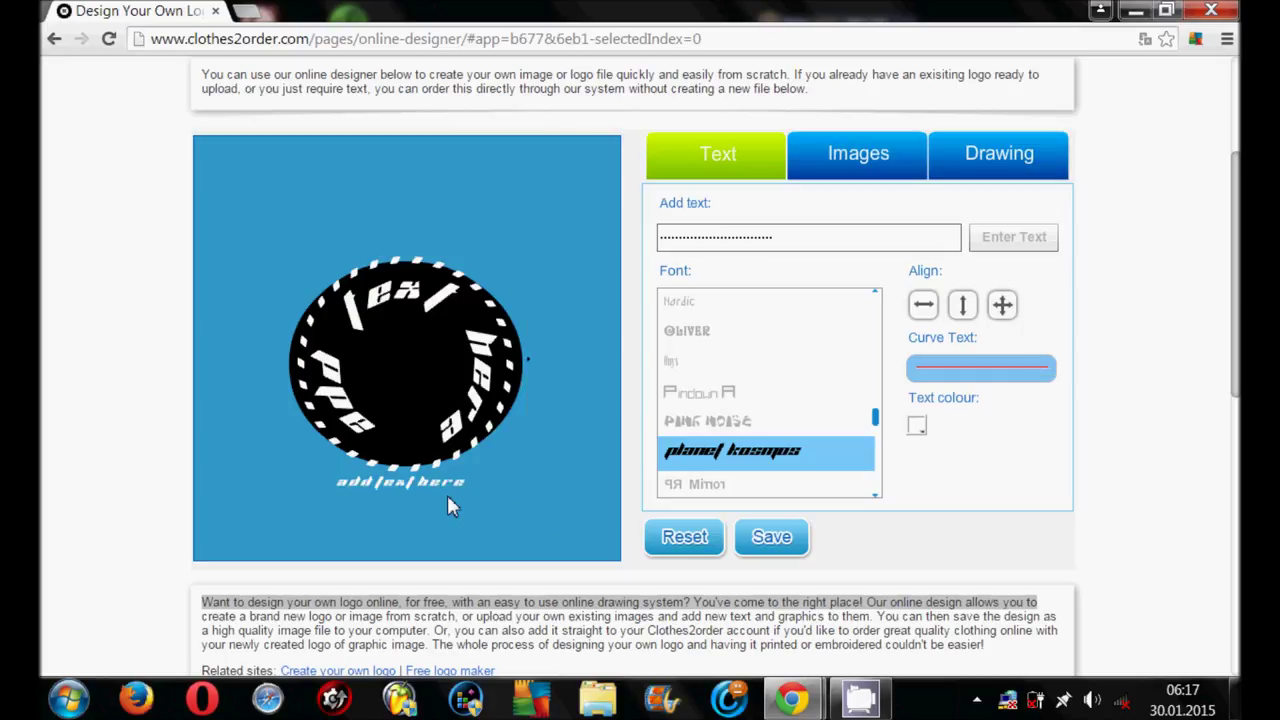
left_click(440, 483)
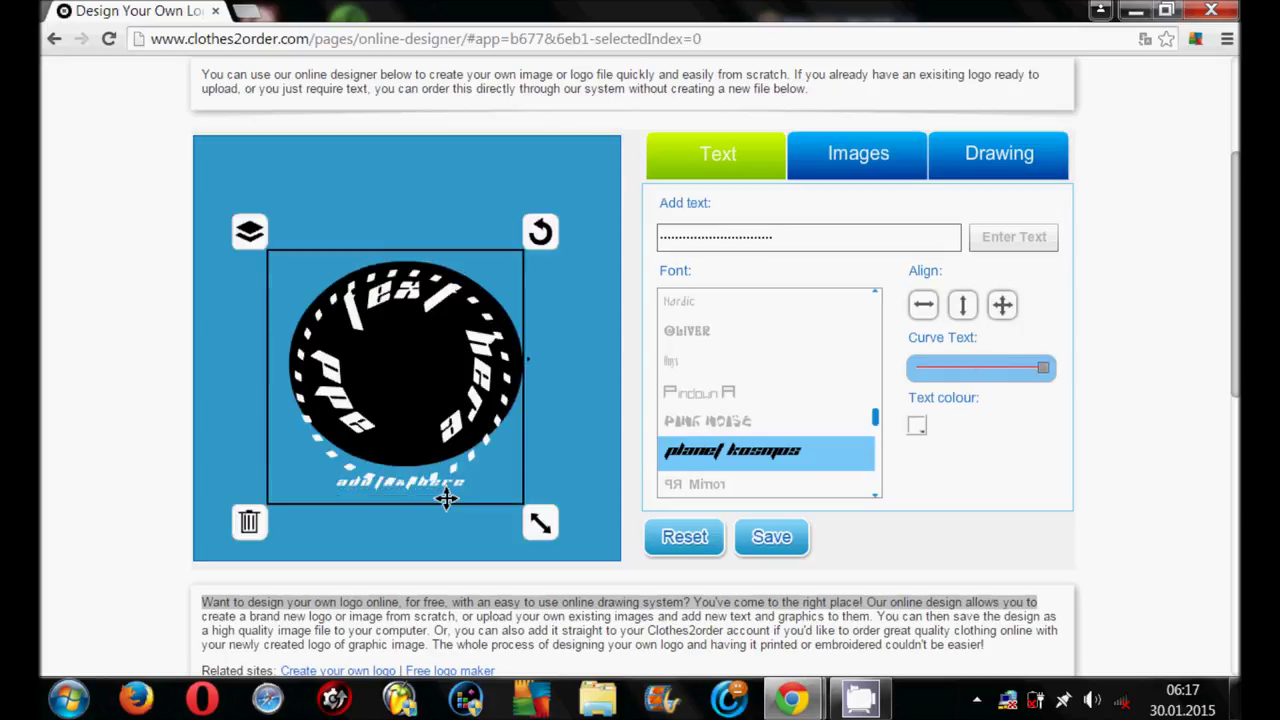
left_click_drag(446, 498, 459, 492)
left_click(455, 484)
mouse_move(519, 250)
left_mouse_down()
mouse_move(532, 321)
mouse_move(505, 347)
left_mouse_up()
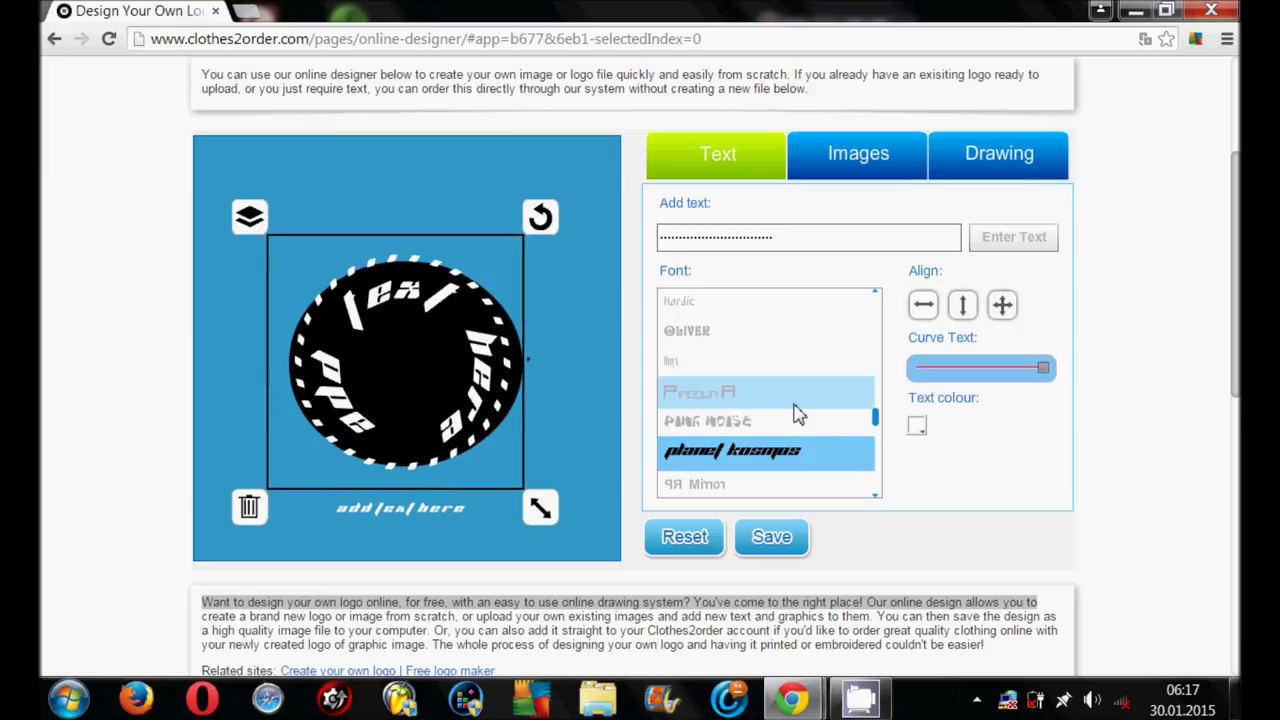
Make the 'add text here' caption's text black
left_click(525, 481)
left_click(400, 508)
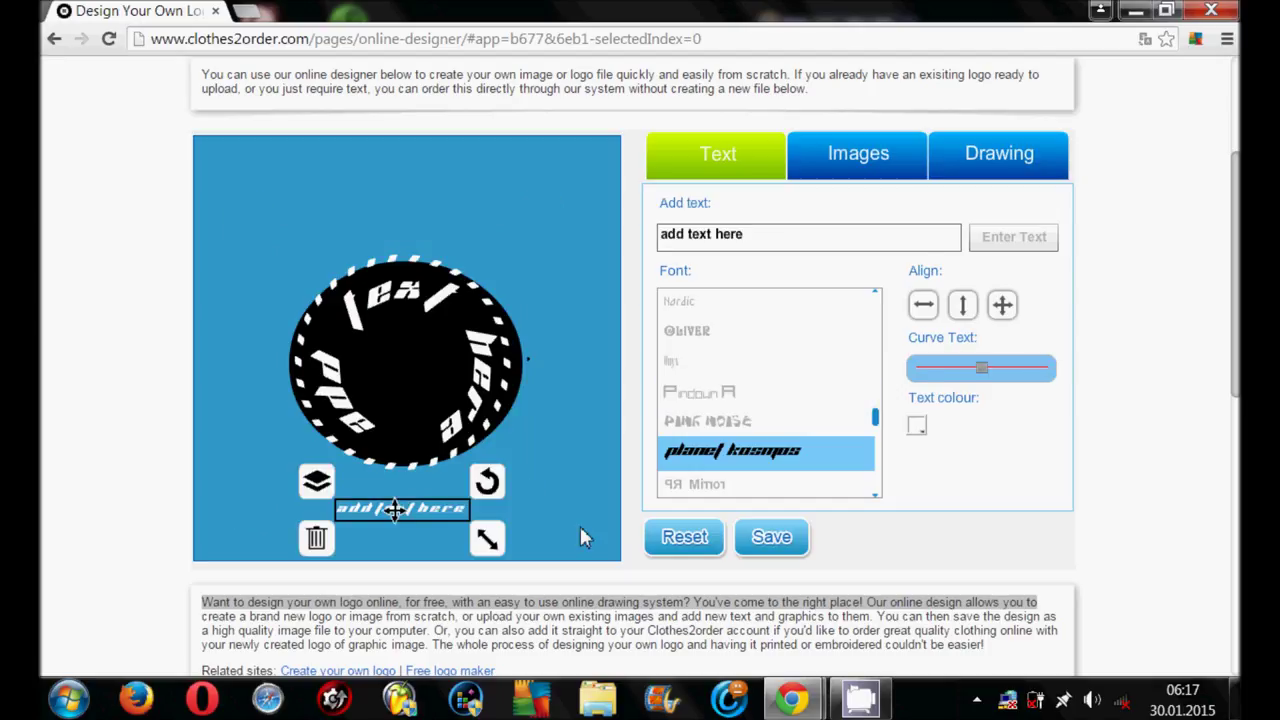
left_click(917, 425)
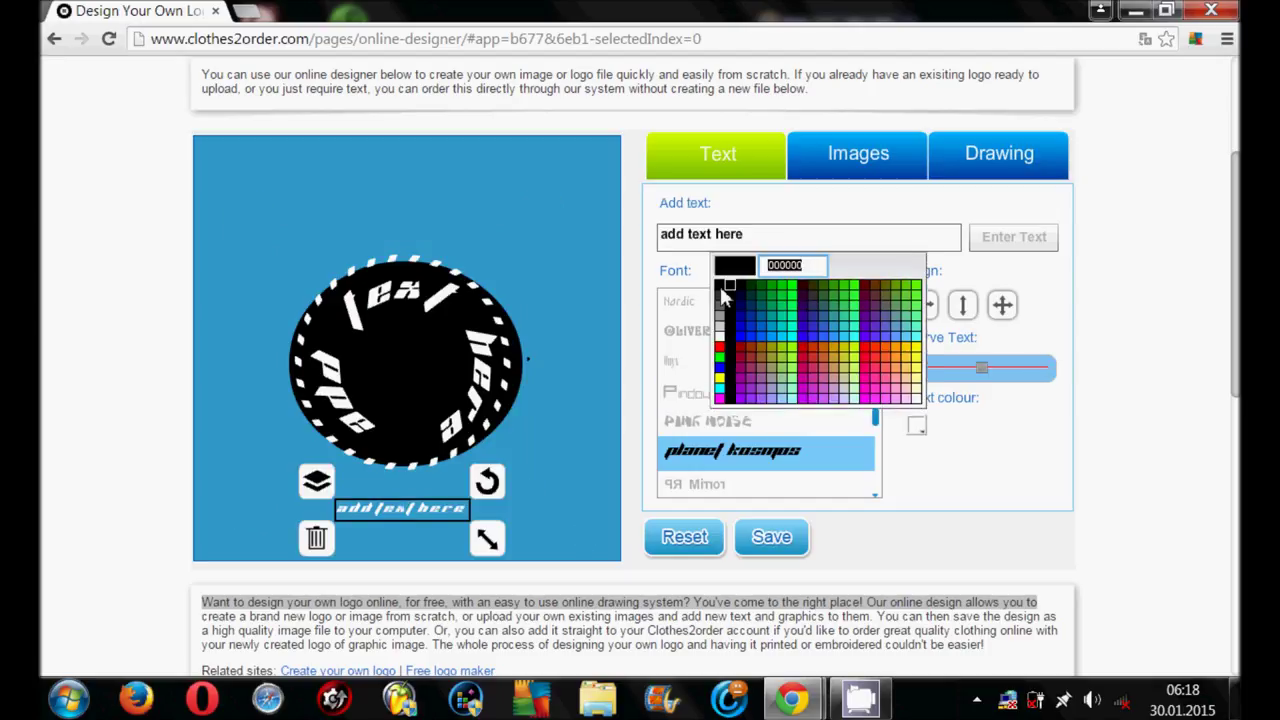
left_click(722, 289)
Try the PUNK NOISE, Planet Kosmos and Pricedown fonts, nudging the caption up-left
left_click(766, 421)
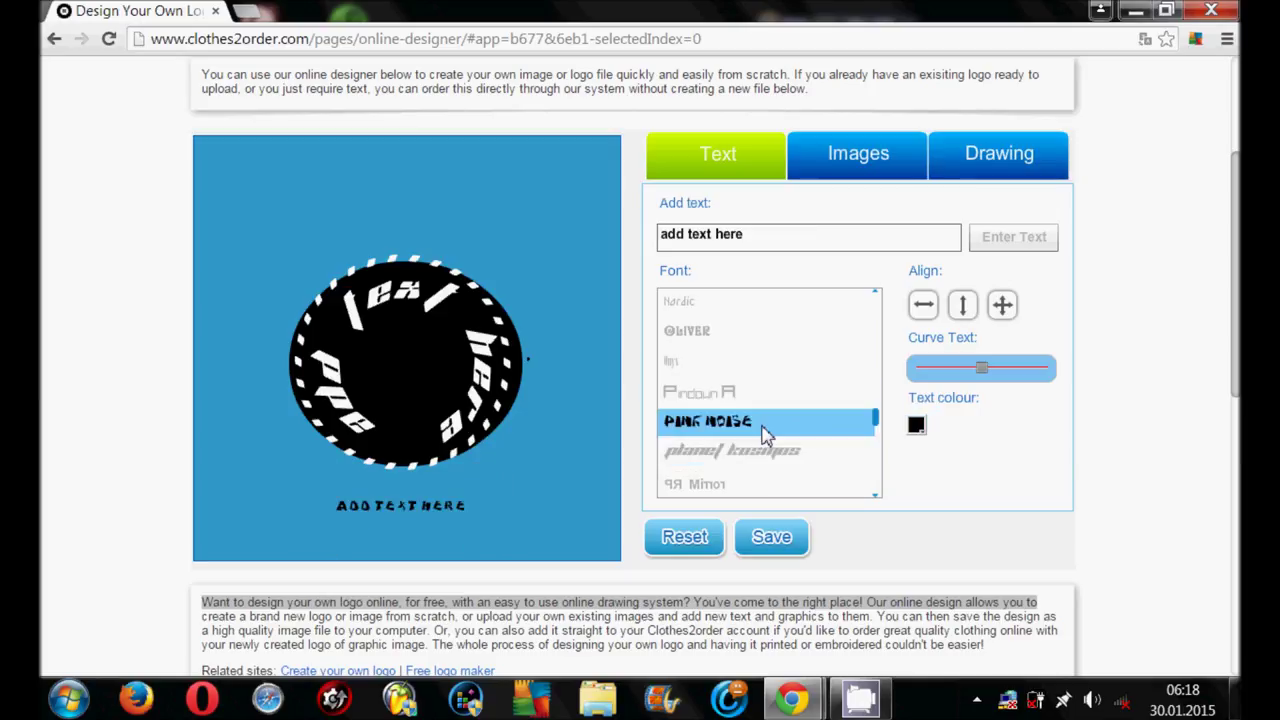
key("Down")
key("Down")
key("Down")
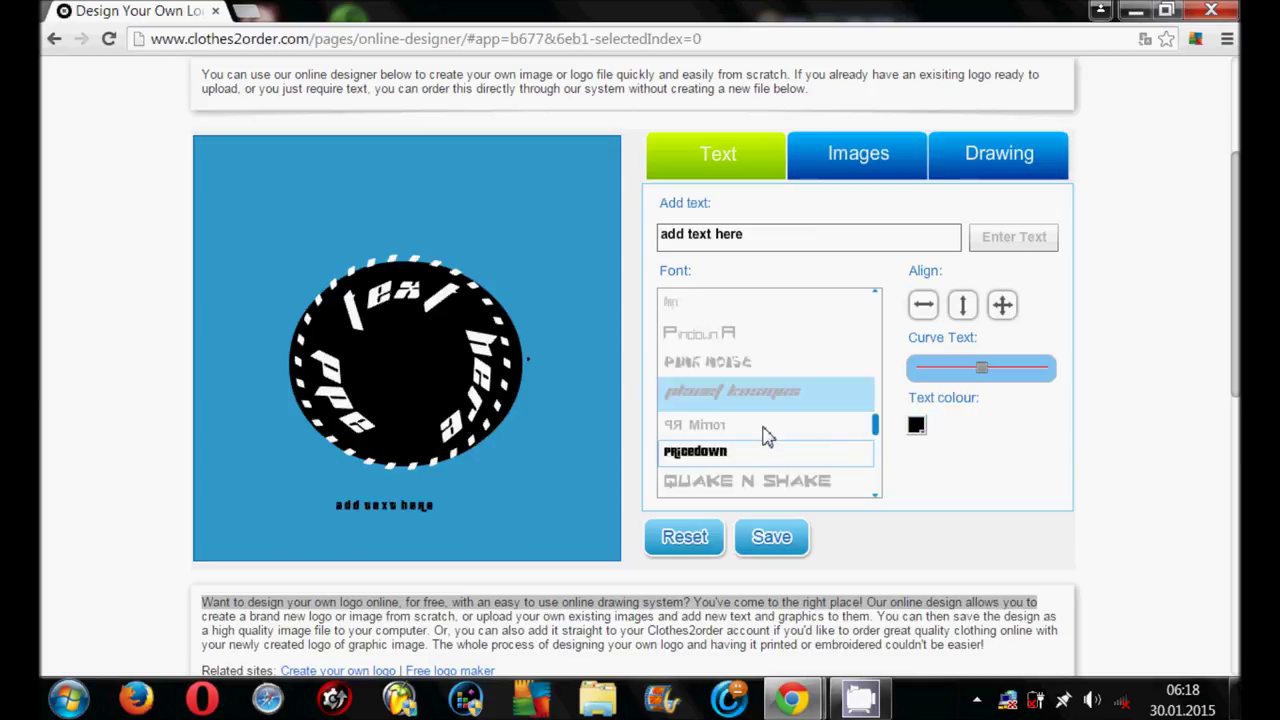
key("Down")
left_click(469, 513)
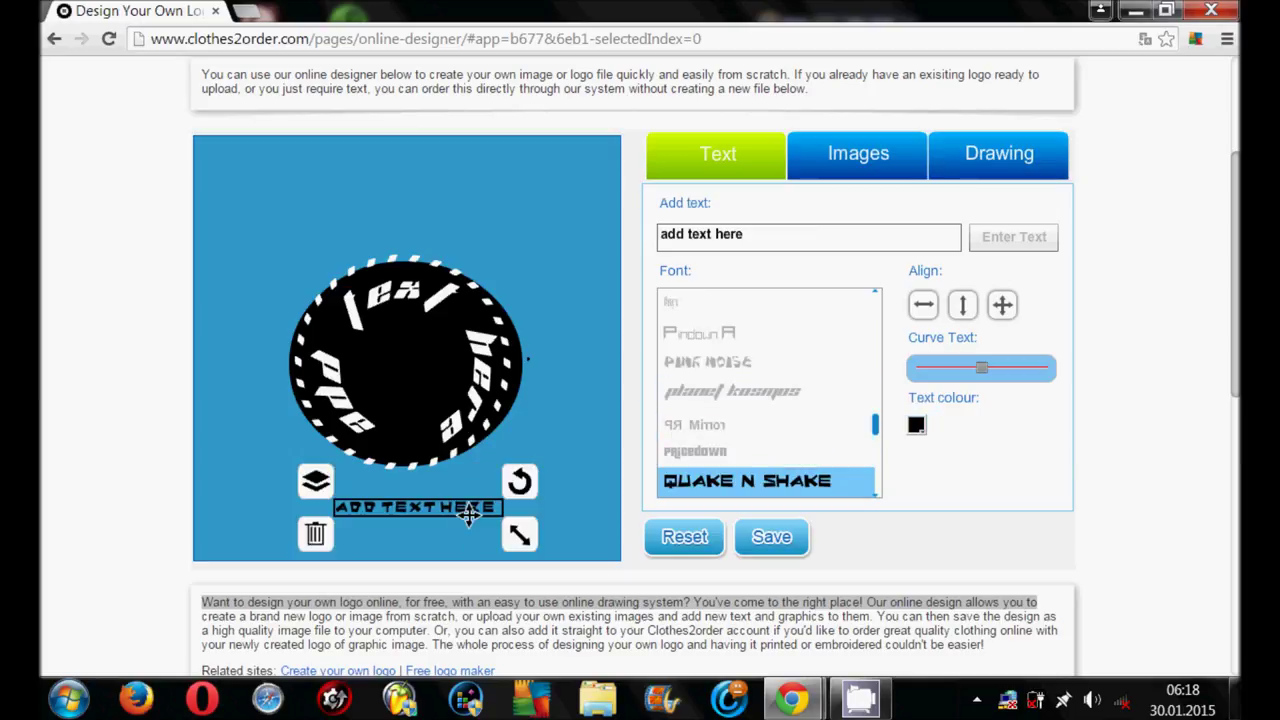
left_click_drag(469, 513, 452, 490)
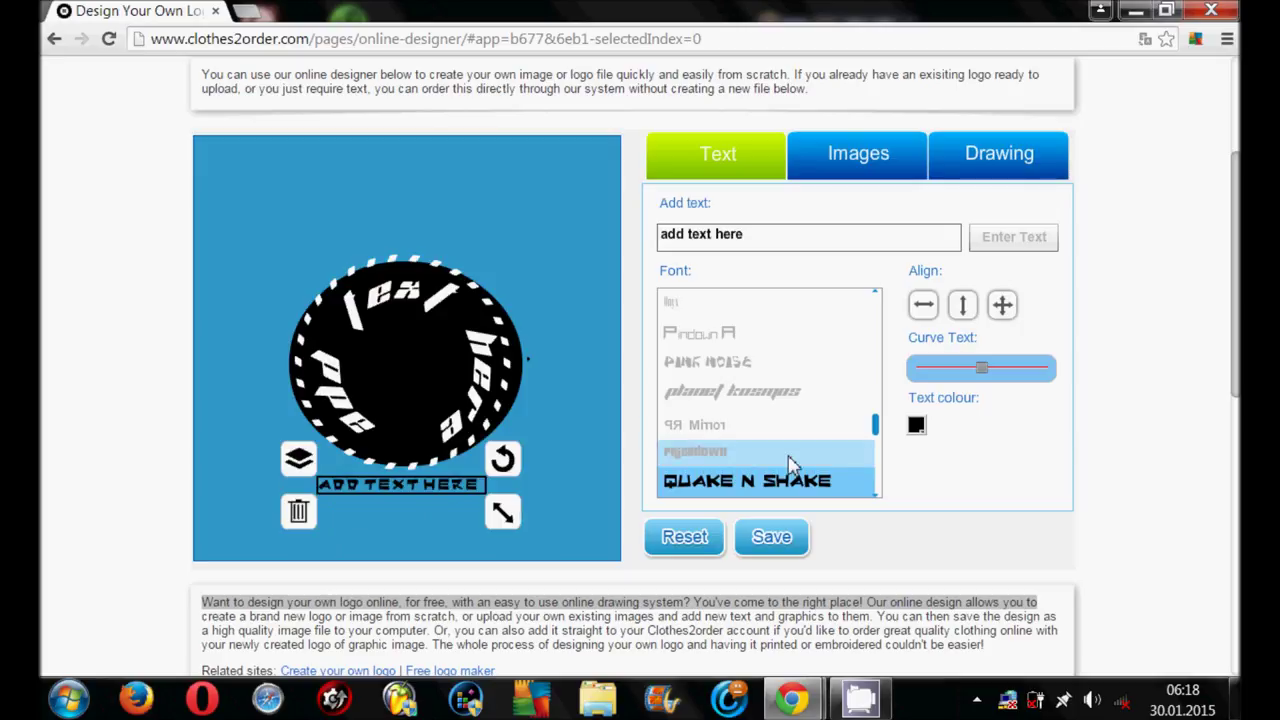
Apply the STENCIL font to the caption and enlarge it
scroll(792, 457, "down", 1)
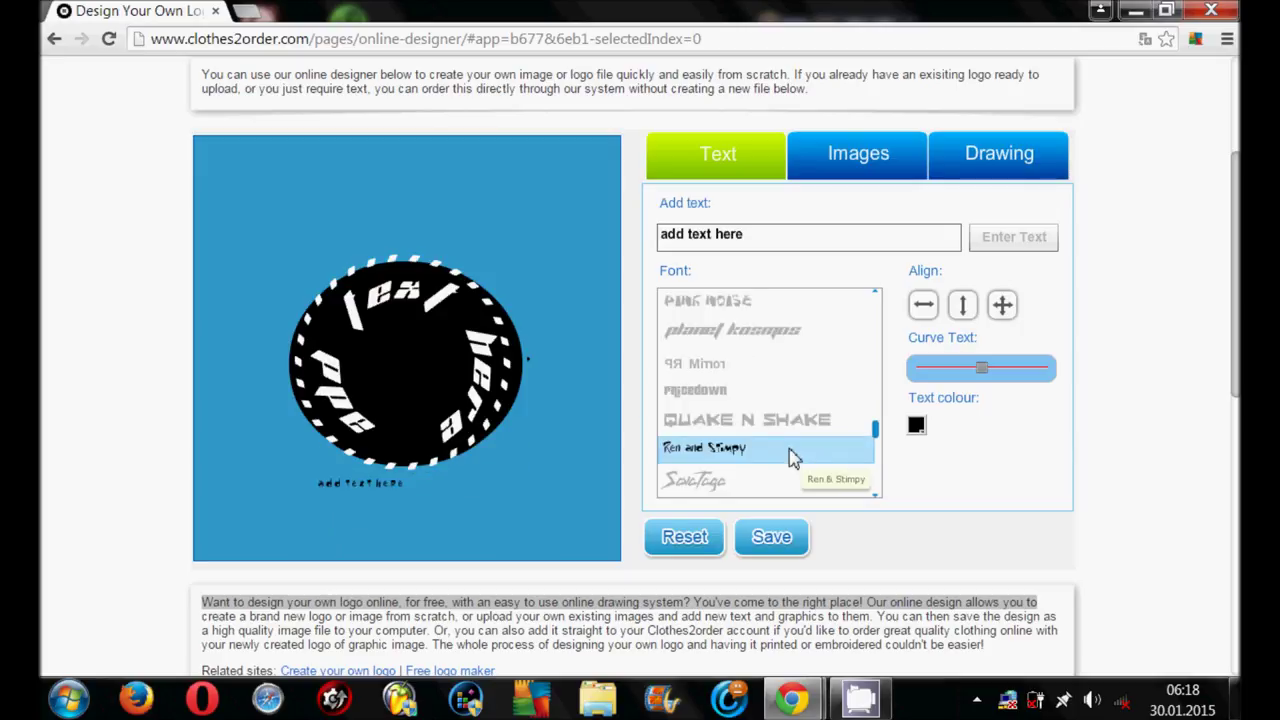
scroll(792, 457, "down", 1)
scroll(792, 457, "down", 1)
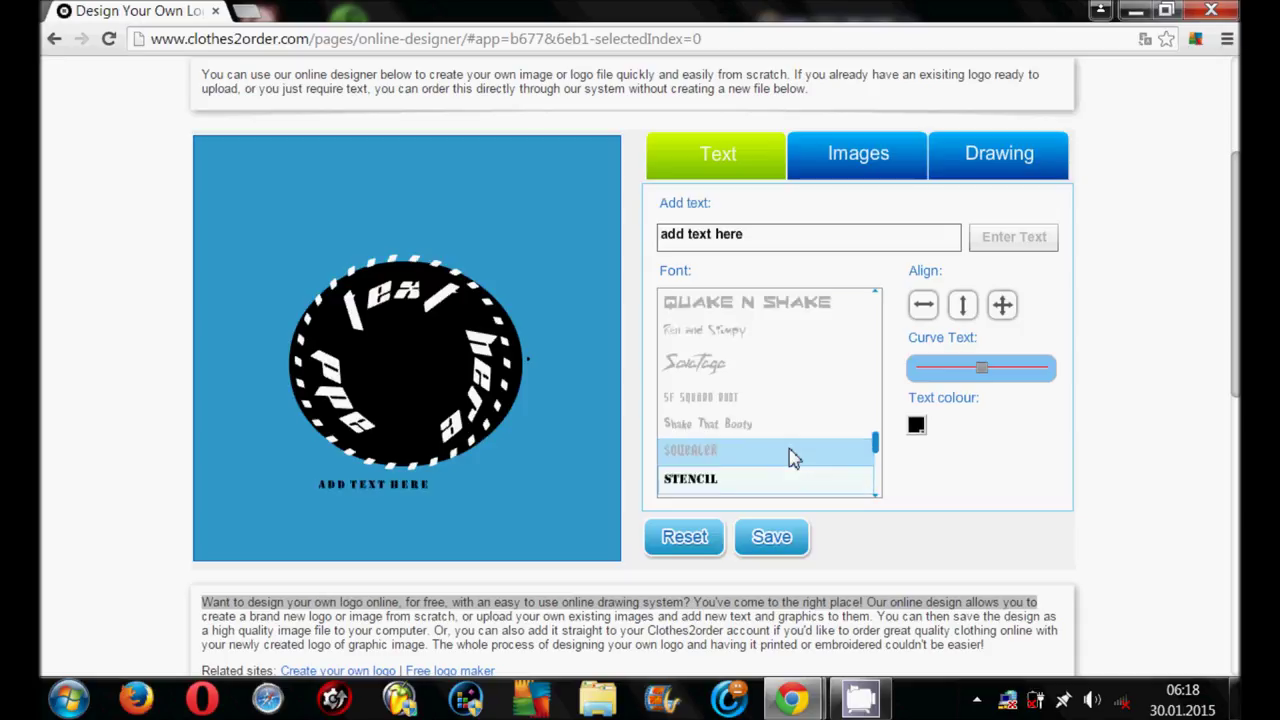
left_click(790, 478)
left_click(386, 491)
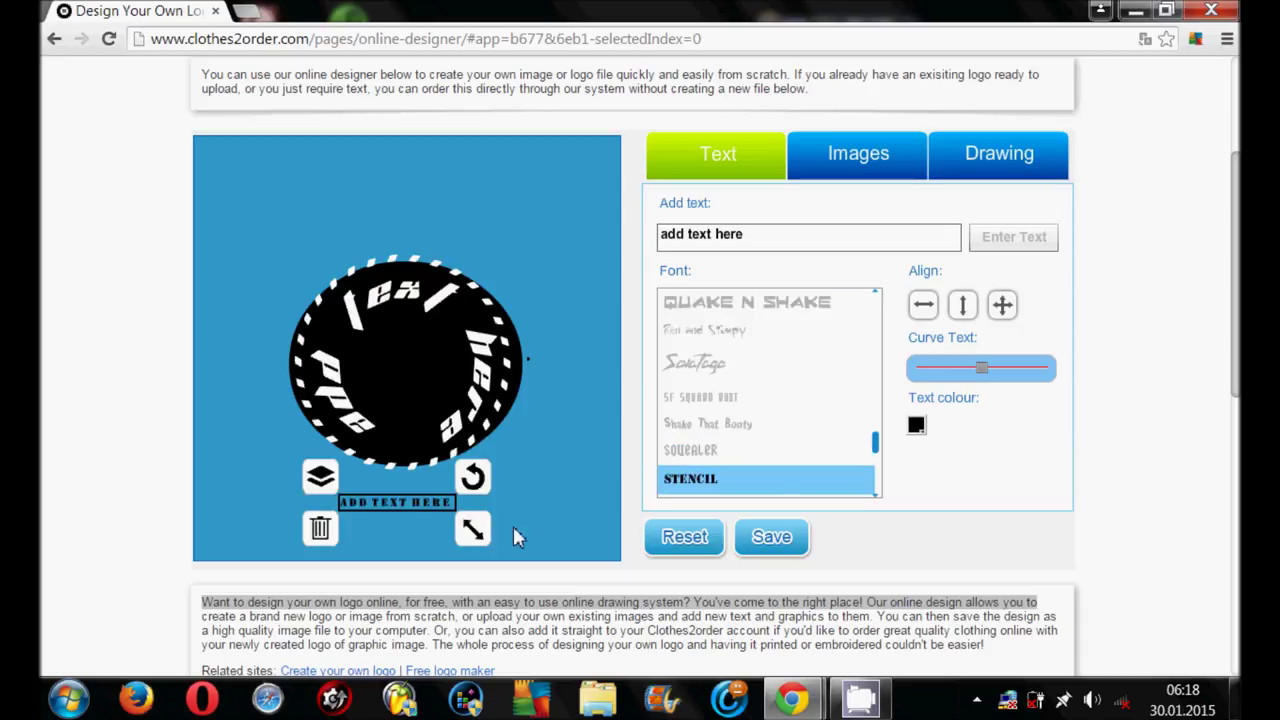
left_click_drag(513, 538, 581, 498)
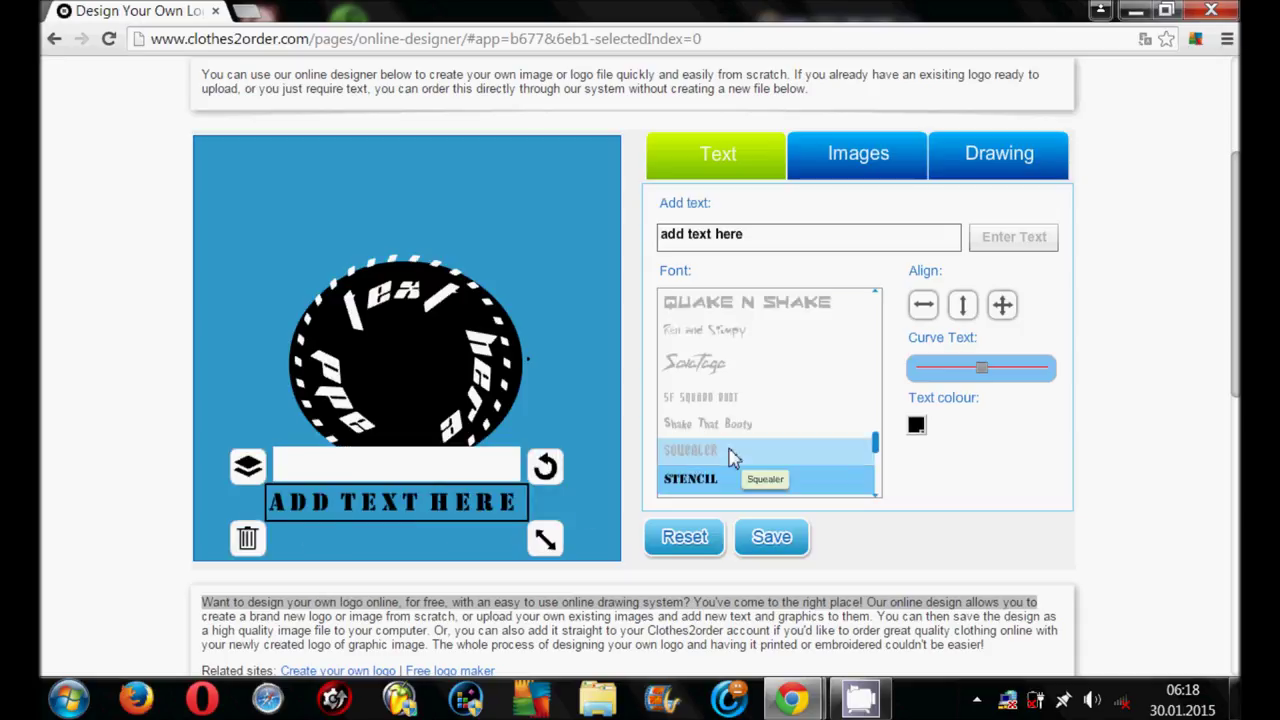
Browse further down the font list and settle the caption on Yellow Jacket
scroll(731, 457, "down", 1)
scroll(731, 457, "down", 1)
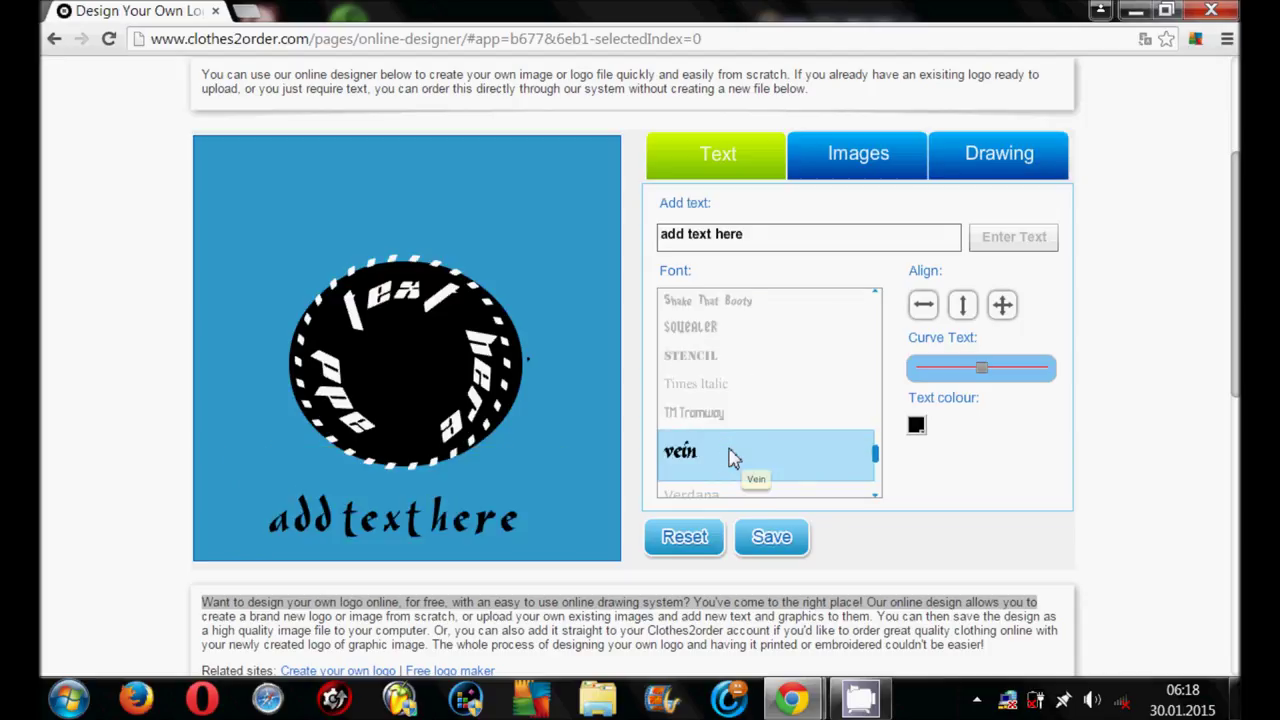
scroll(731, 457, "down", 1)
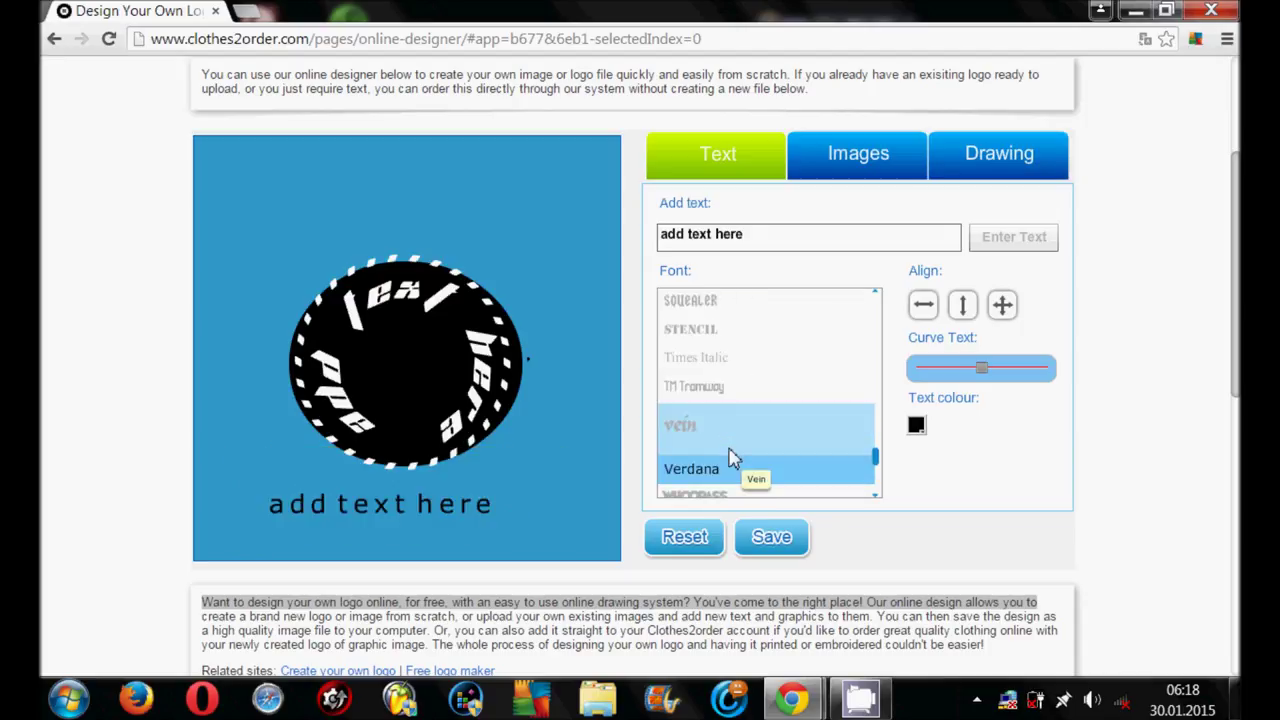
scroll(731, 457, "down", 1)
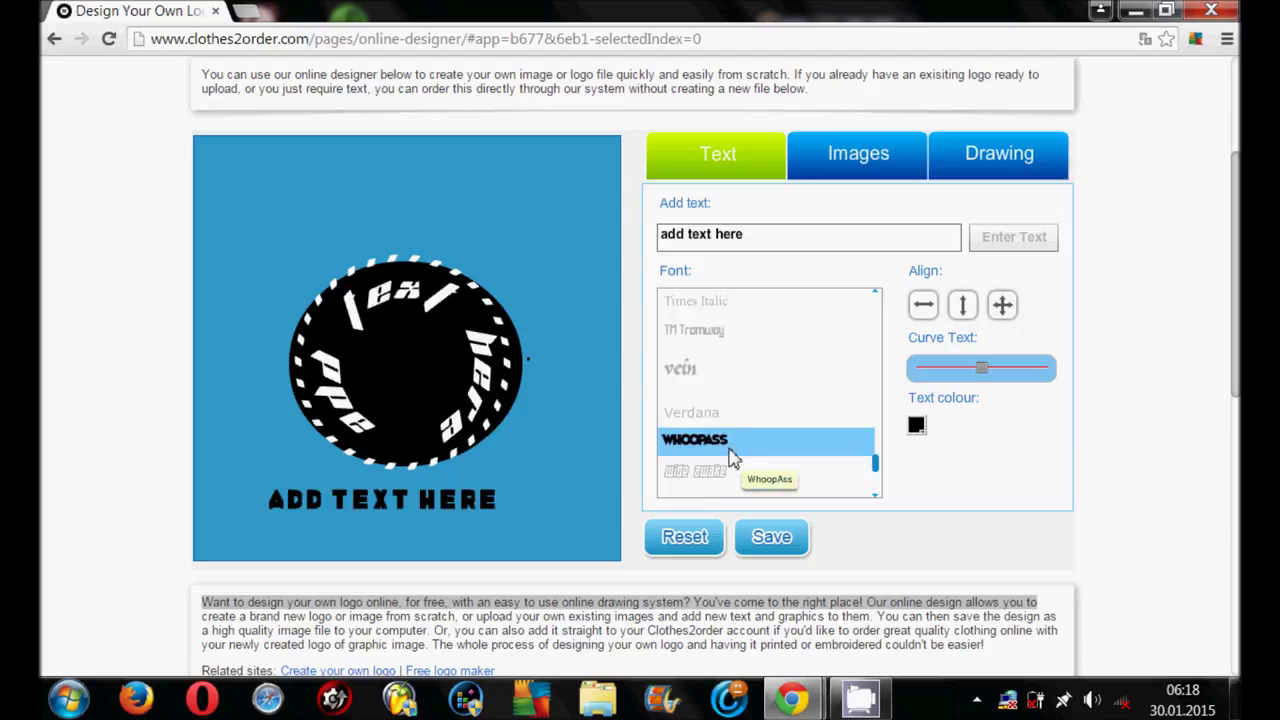
scroll(731, 457, "down", 1)
scroll(731, 457, "down", 2)
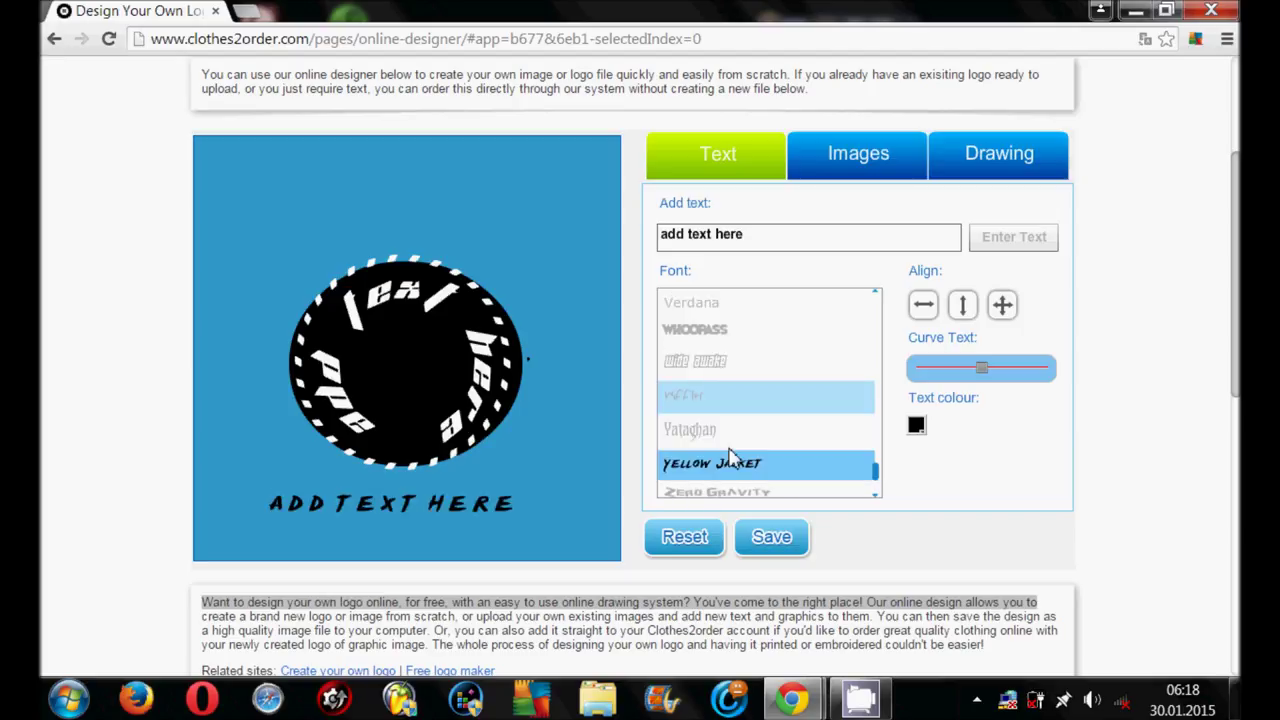
scroll(731, 457, "down", 2)
scroll(731, 457, "down", 1)
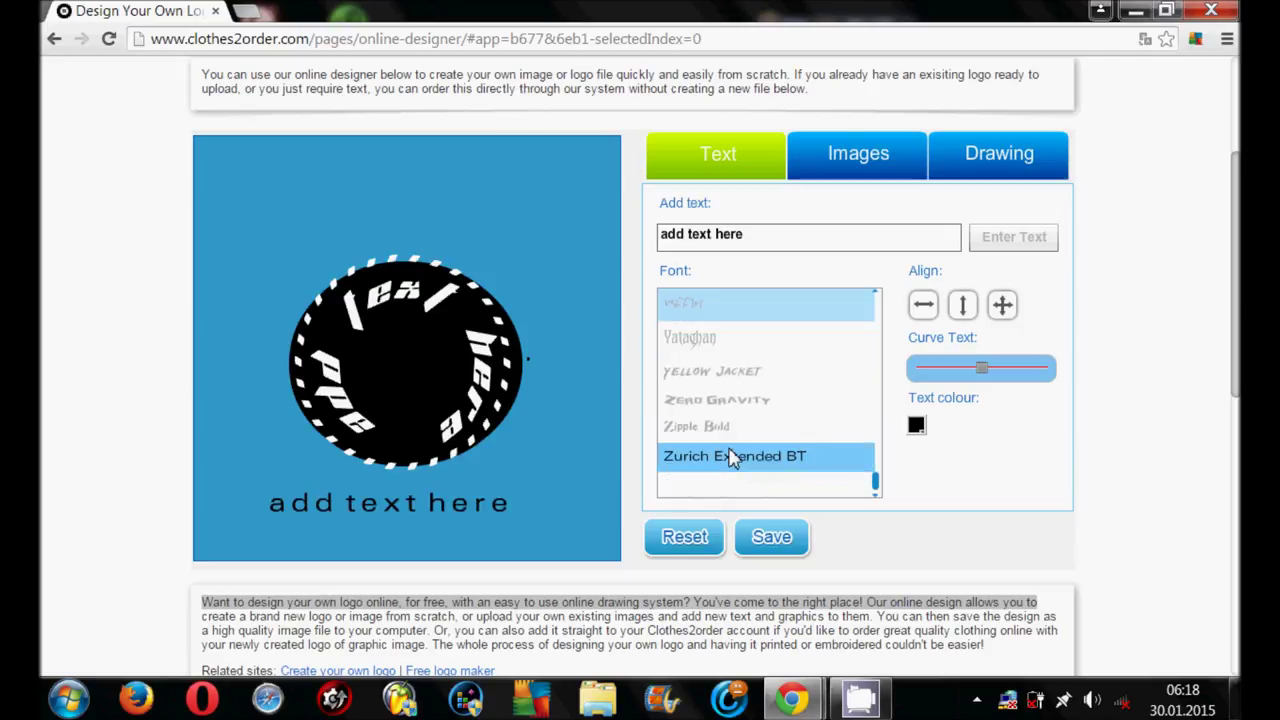
key("Up")
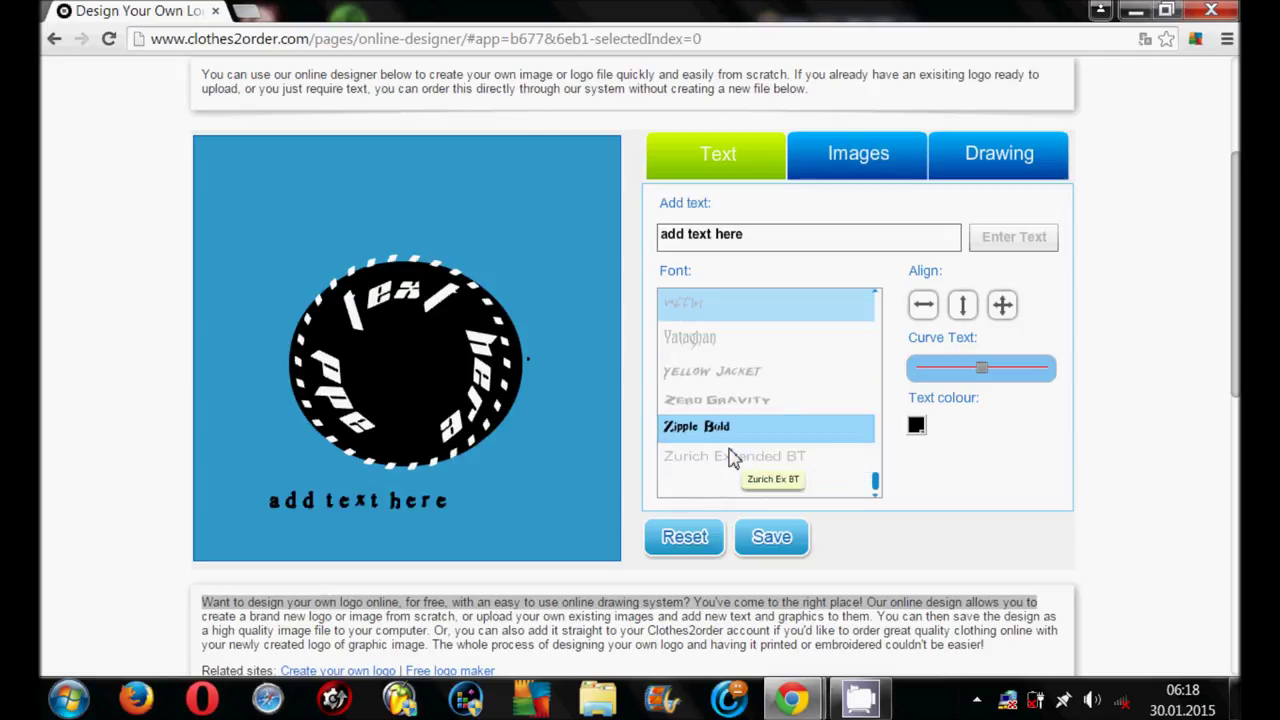
key("Up")
key("Up")
key("Up")
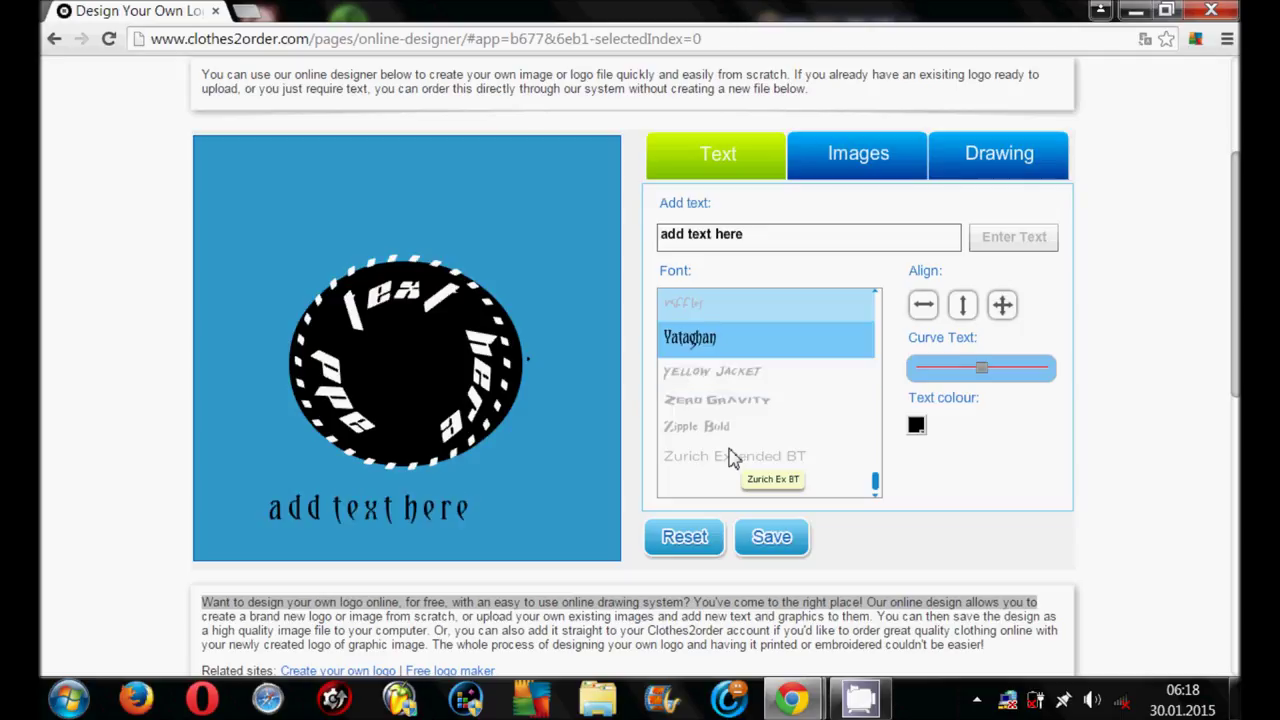
key("Down")
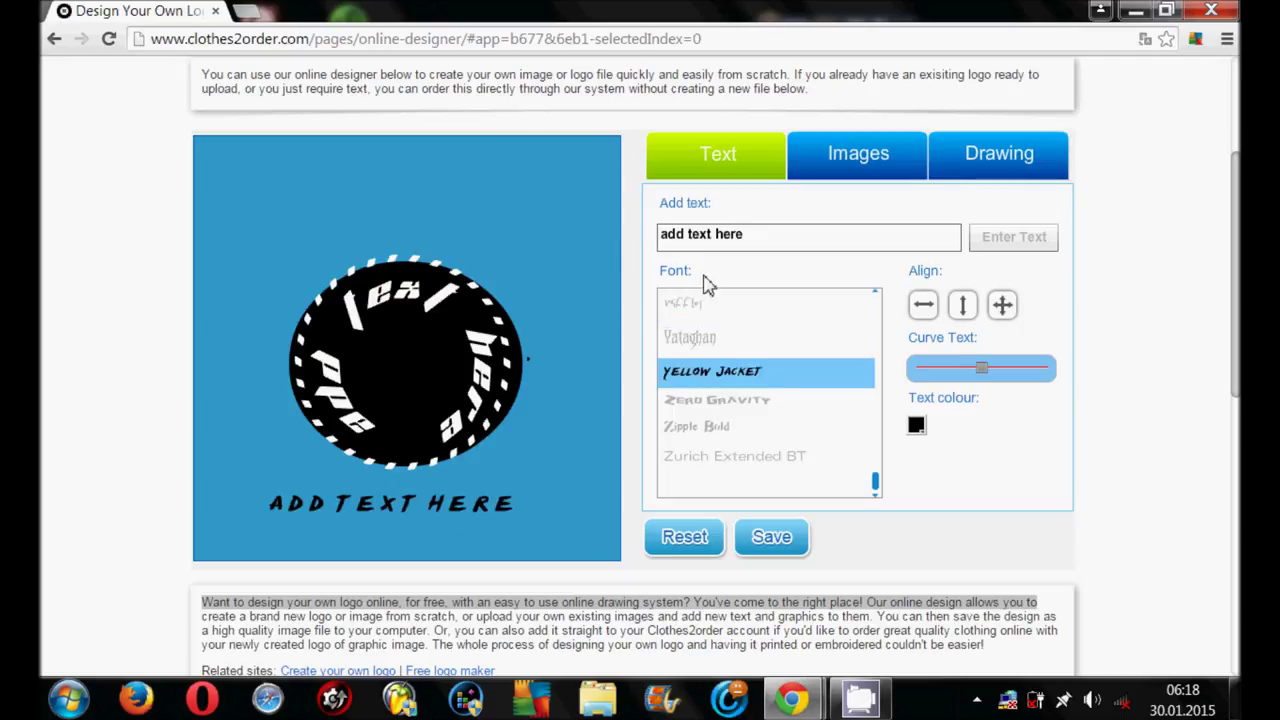
key("shift+Tab")
Add the 'comapany name' text and place it below the circle
type("comapny name")
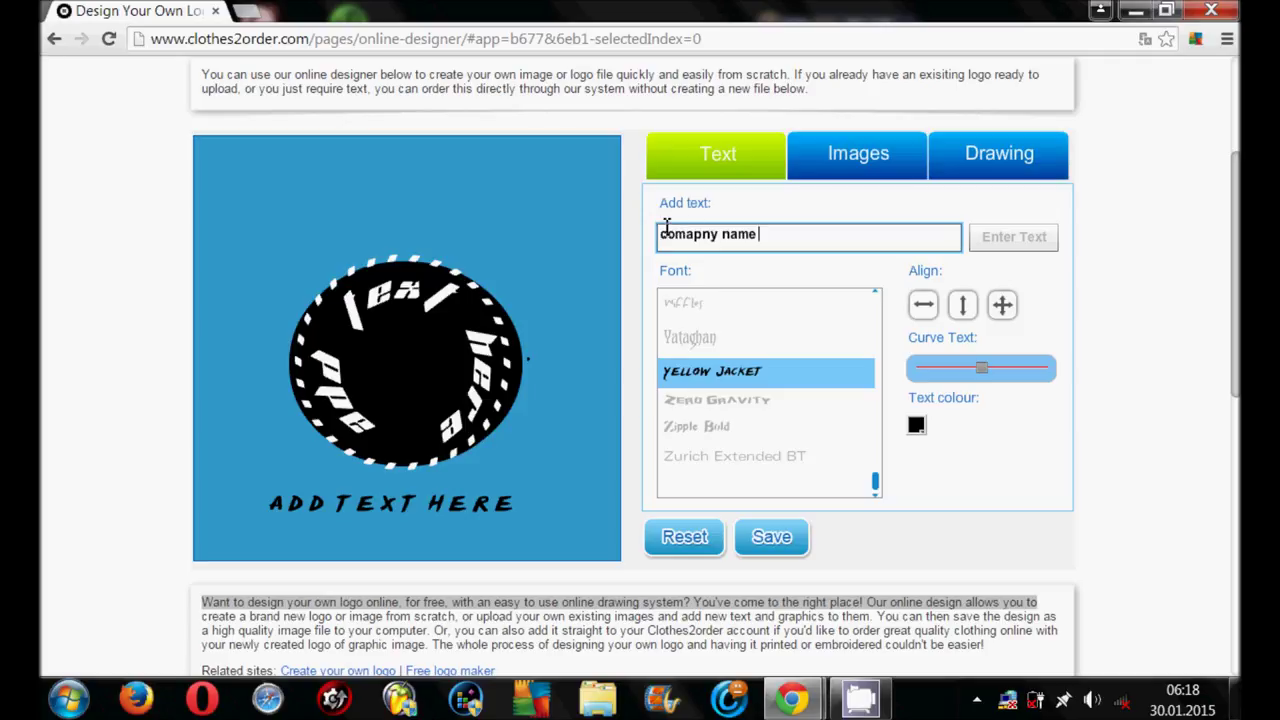
type("a")
left_click(1001, 243)
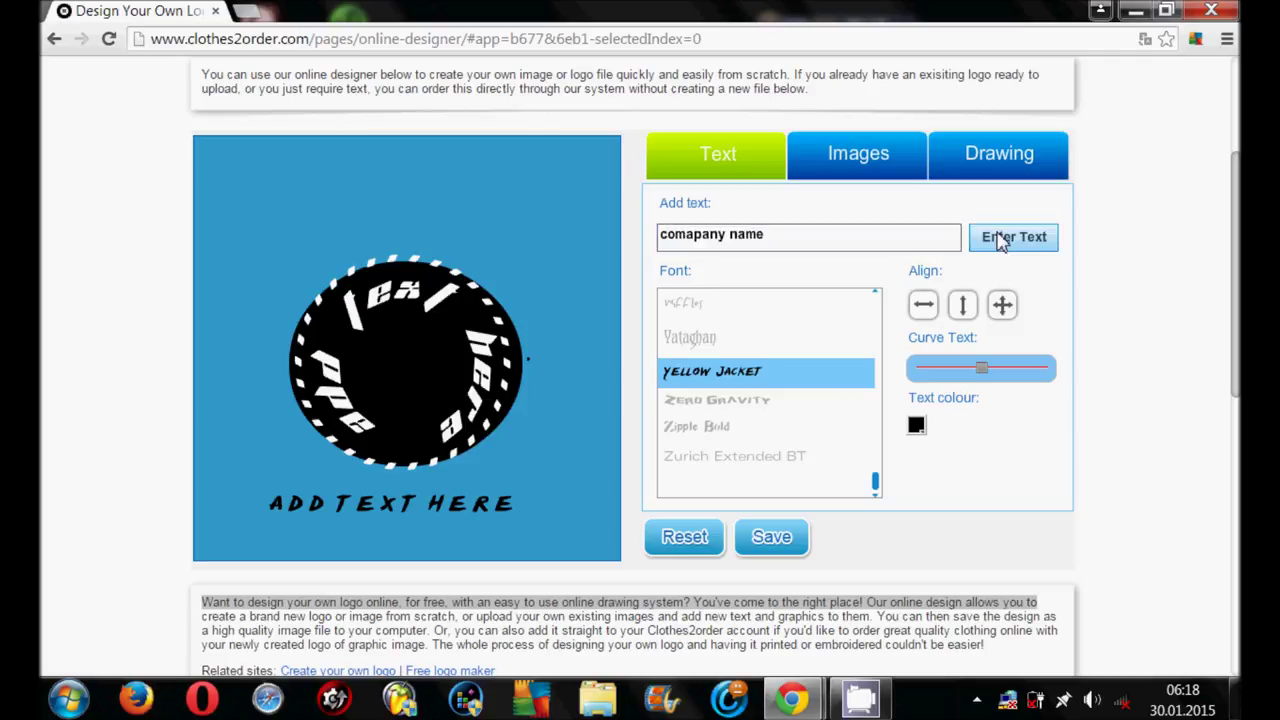
left_click_drag(316, 292, 409, 485)
Delete the old ADD TEXT HERE caption and nudge the company name text slightly up
left_click(480, 521)
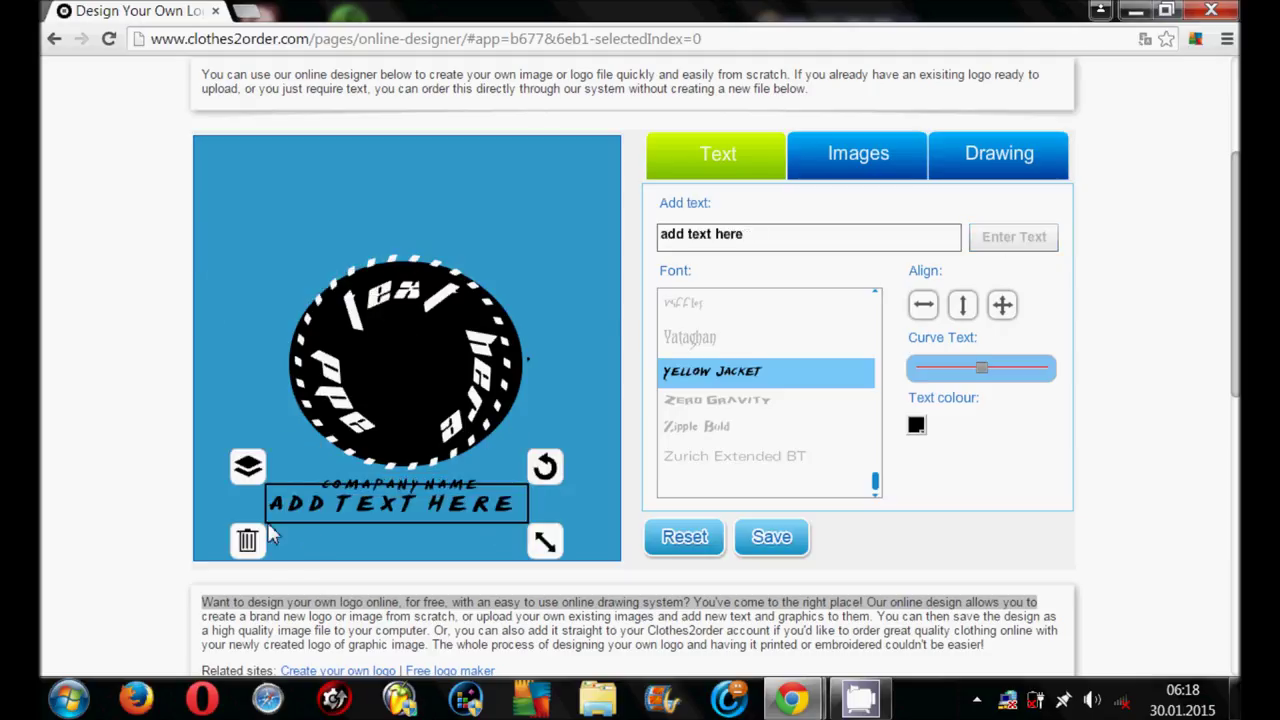
left_click(262, 532)
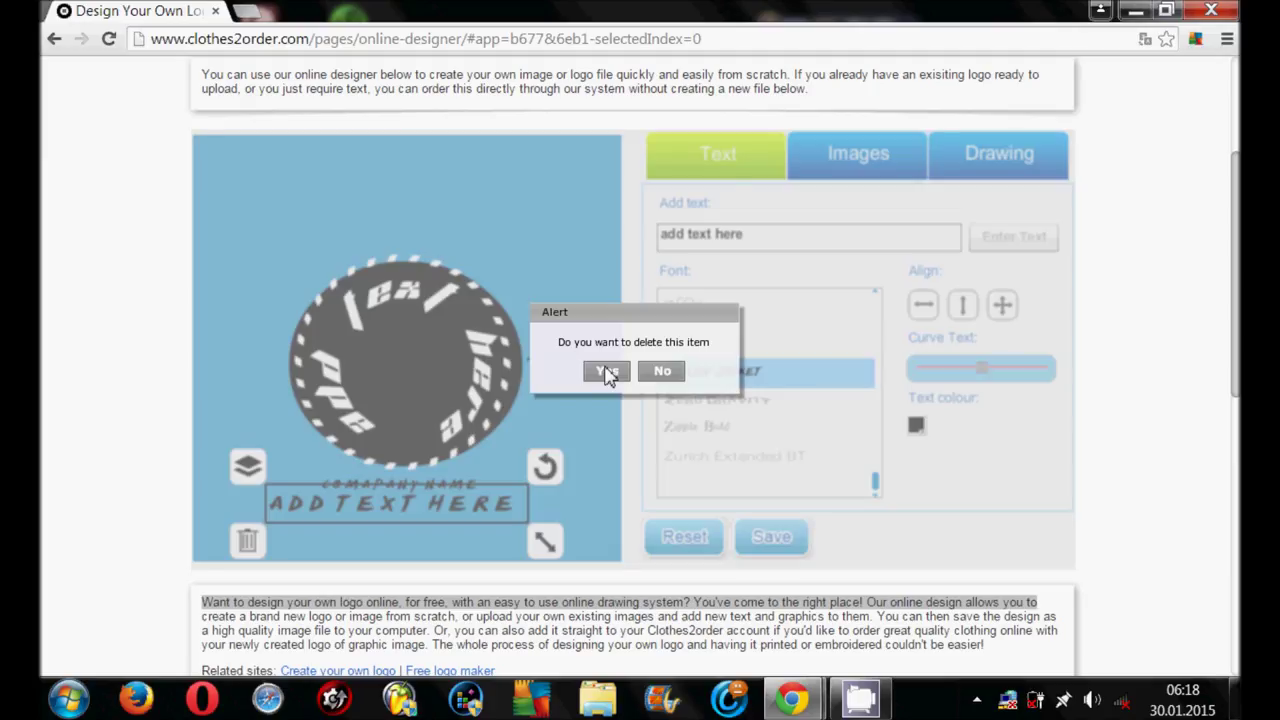
left_click(607, 371)
left_click(440, 490)
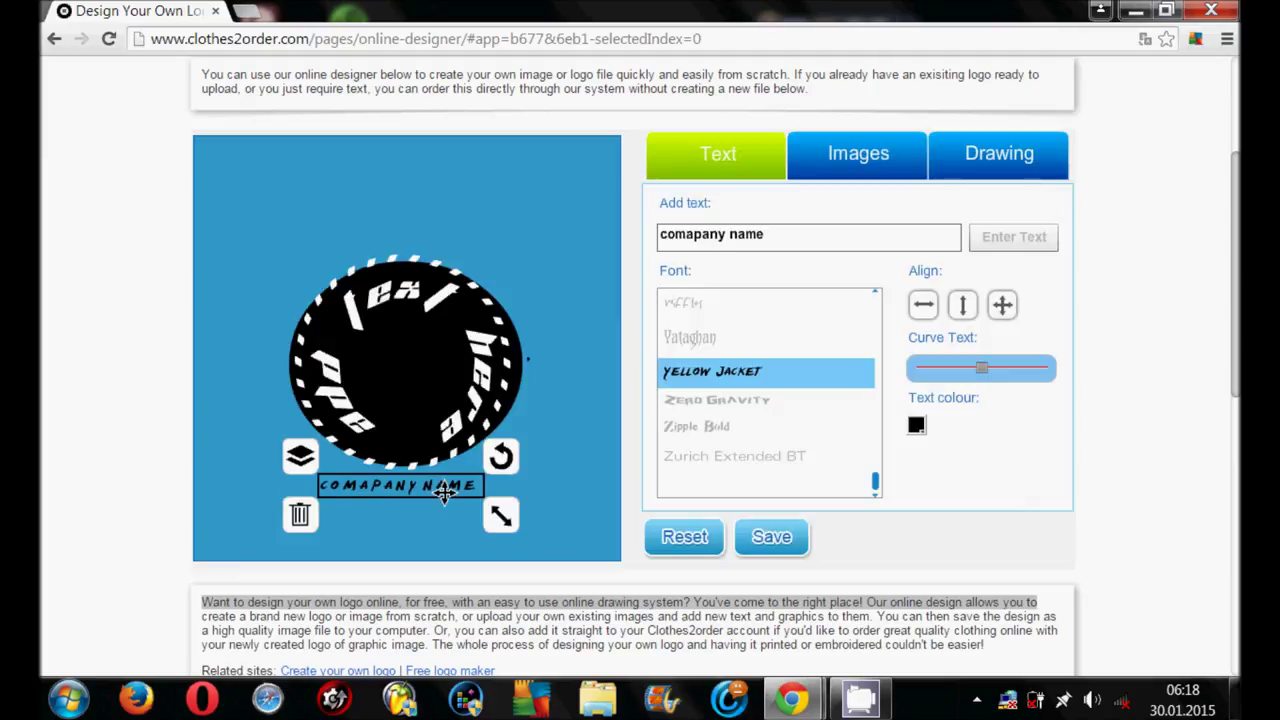
left_click_drag(445, 491, 445, 487)
left_click(632, 455)
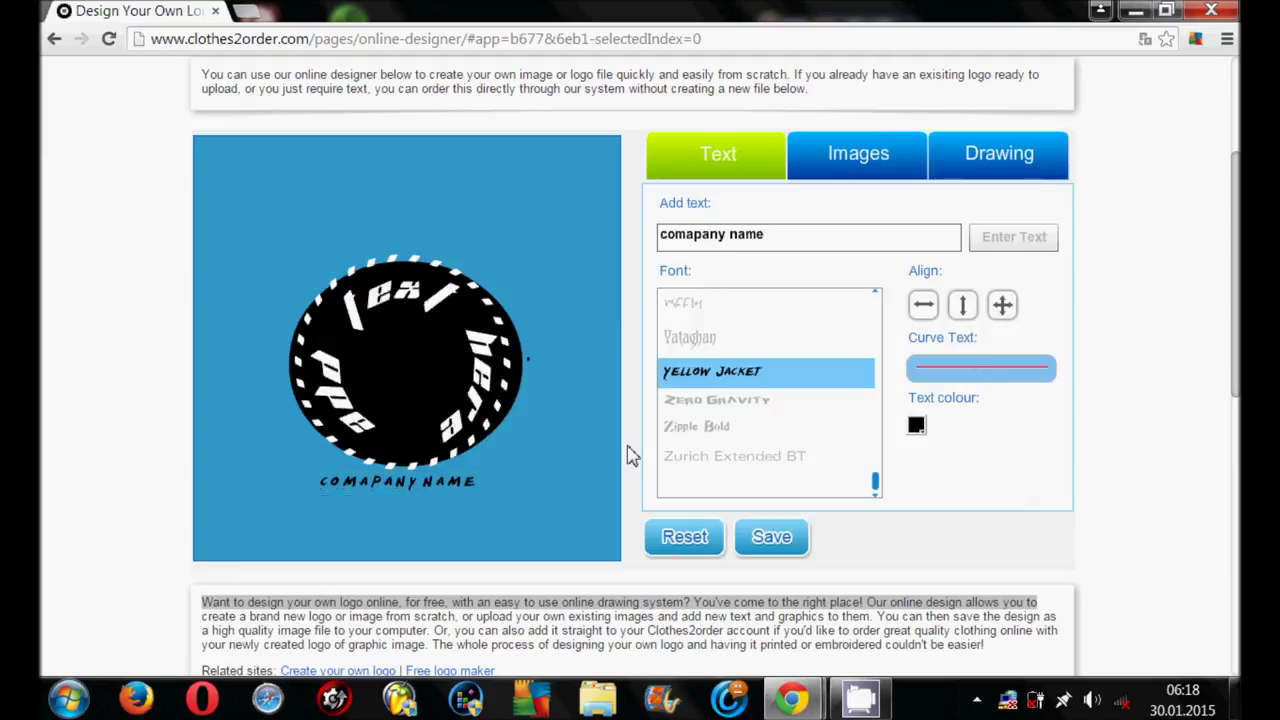
left_click(451, 490)
left_click(998, 155)
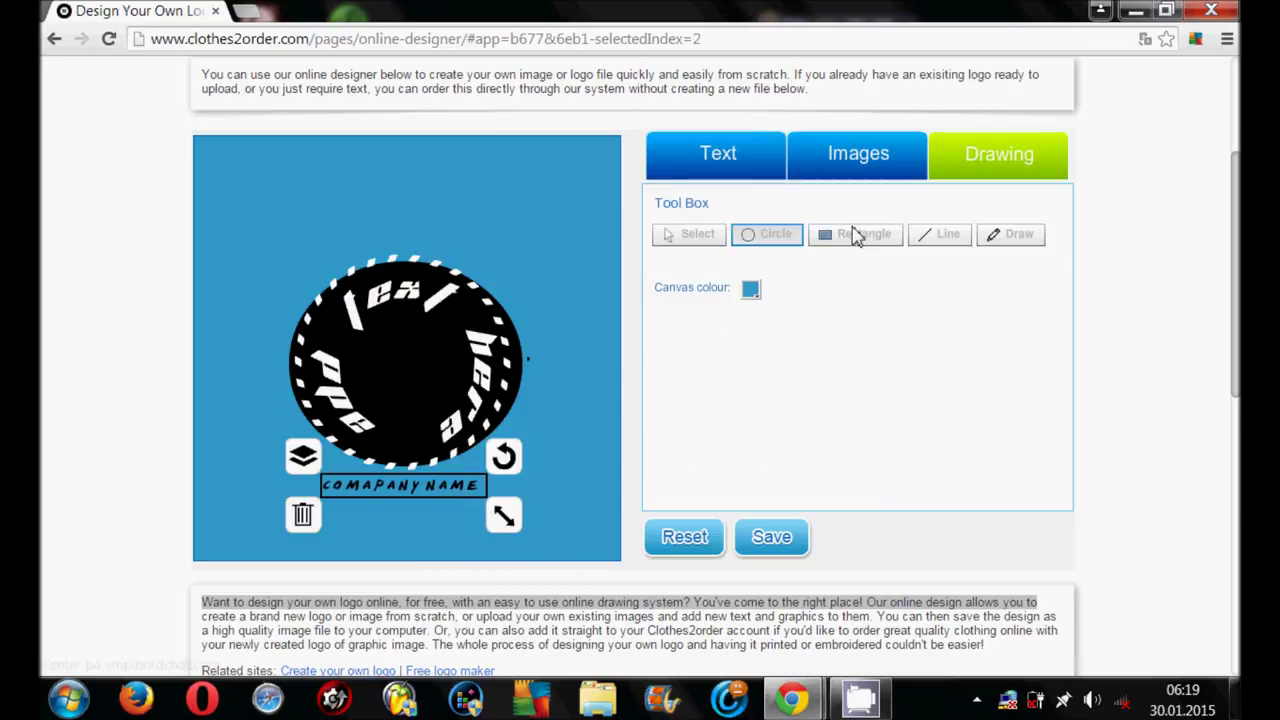
Draw a rectangle above the logo, fill it white and send it backward
left_click(855, 235)
mouse_move(371, 172)
left_mouse_down()
mouse_move(523, 218)
mouse_move(554, 214)
left_mouse_up()
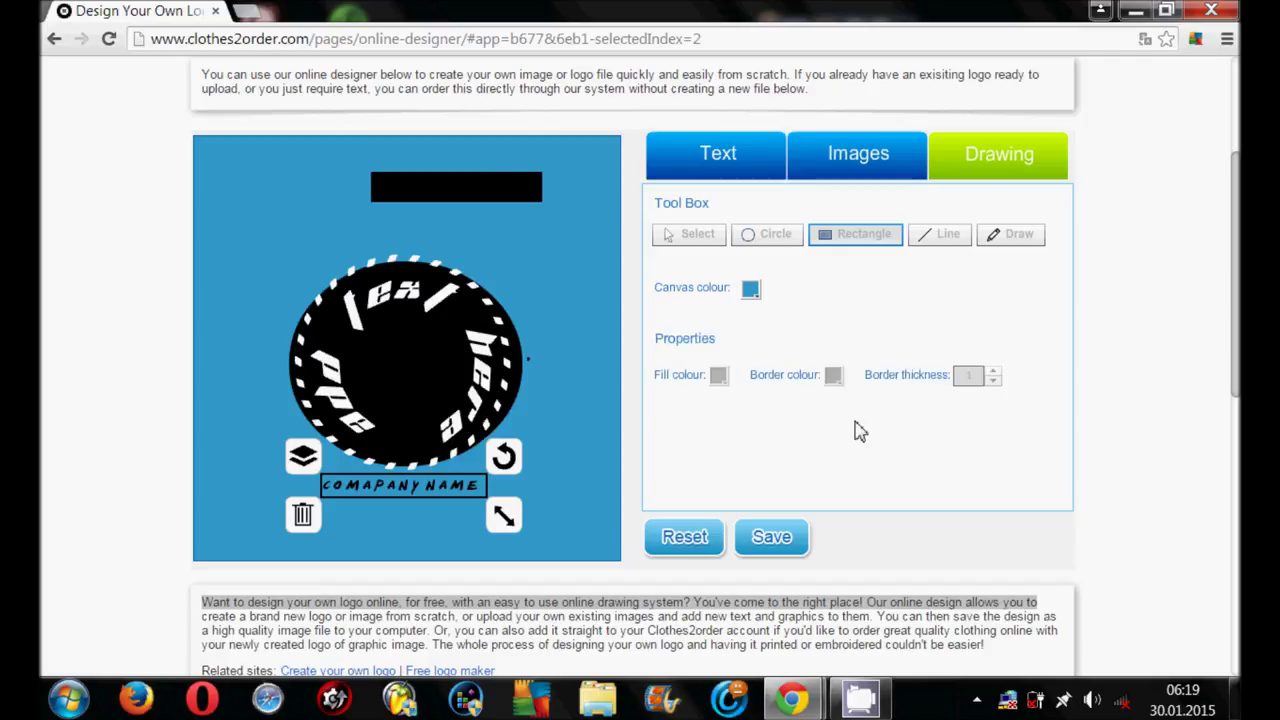
left_click(422, 183)
left_click(717, 376)
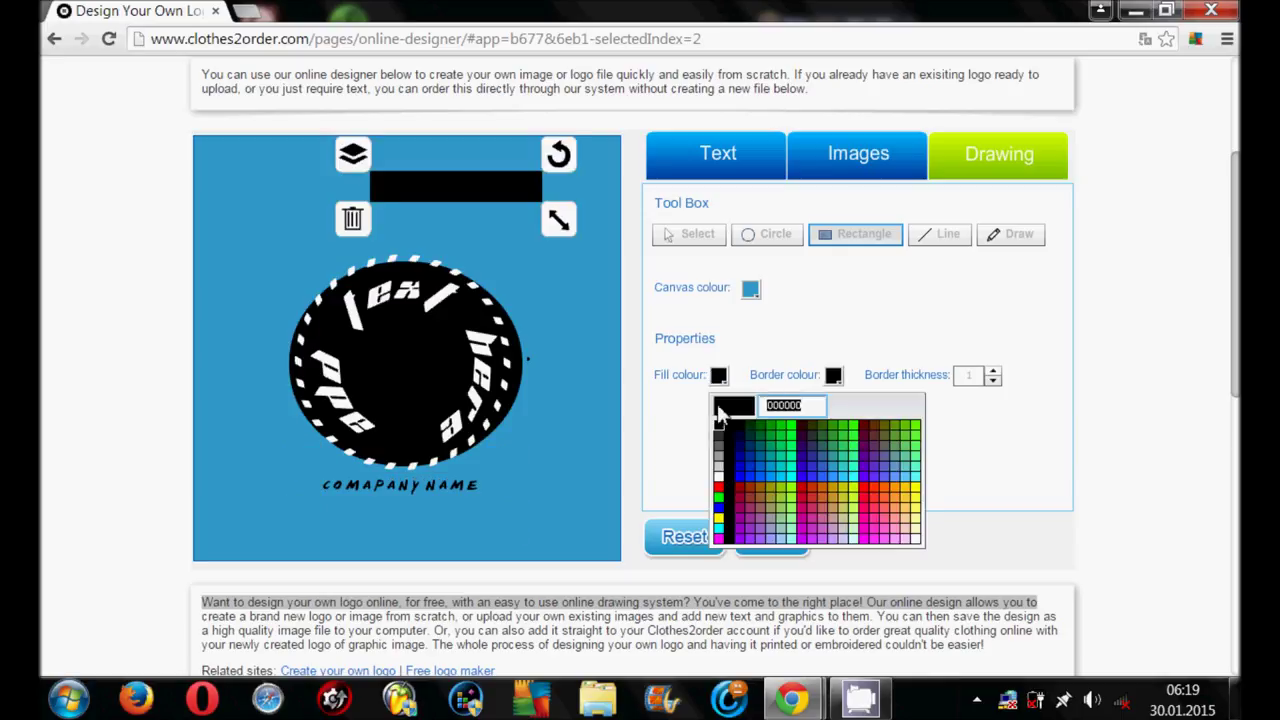
left_click(720, 481)
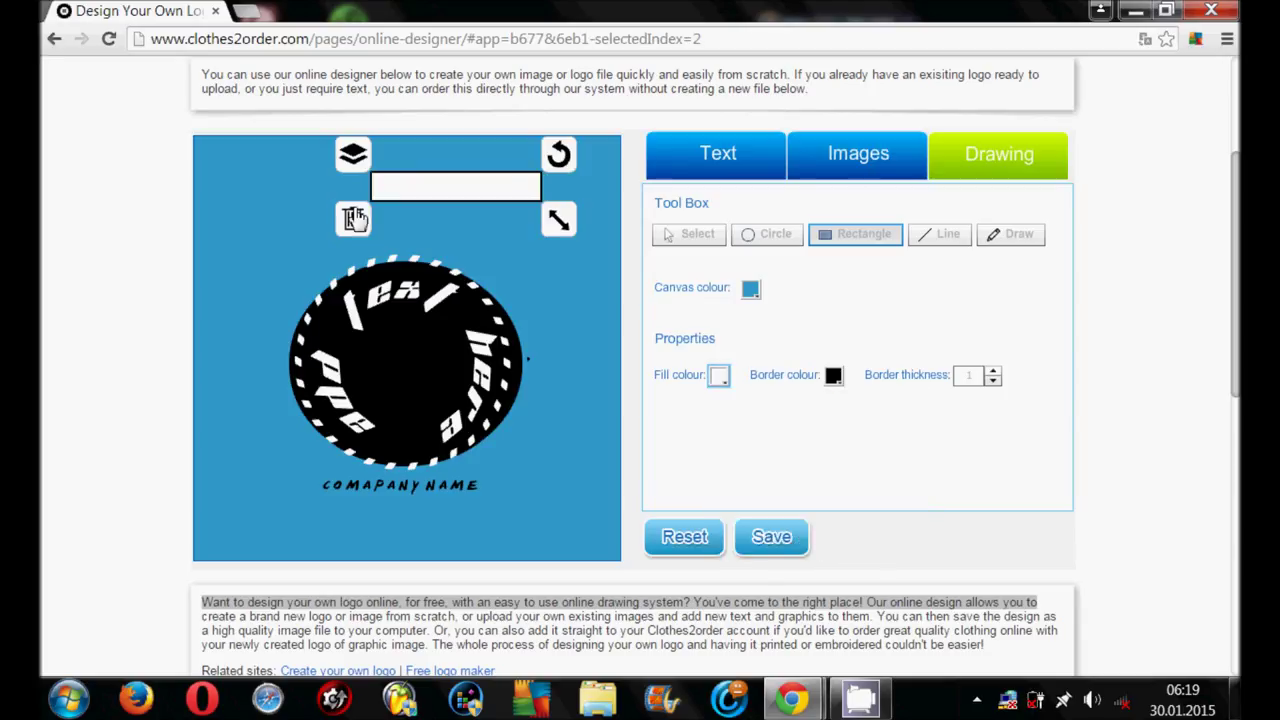
left_click(352, 153)
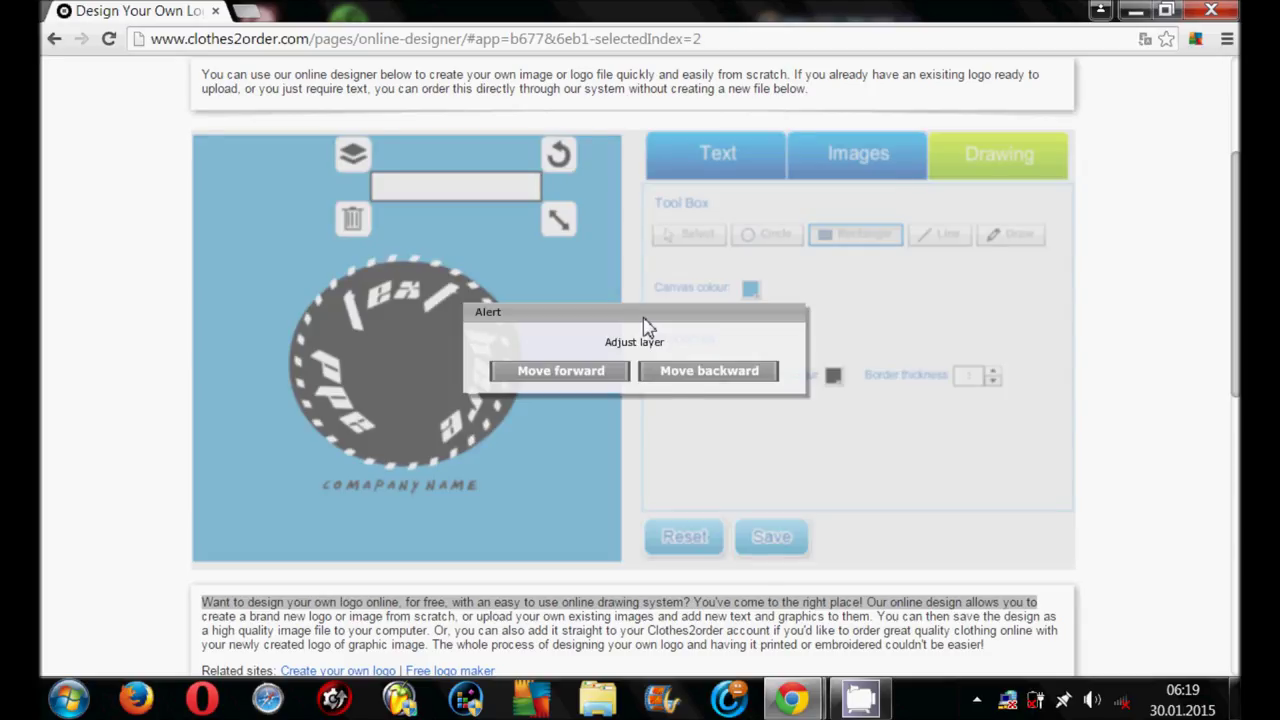
left_click(676, 372)
Fill the COMAPANY NAME caption's box with black
left_click(434, 480)
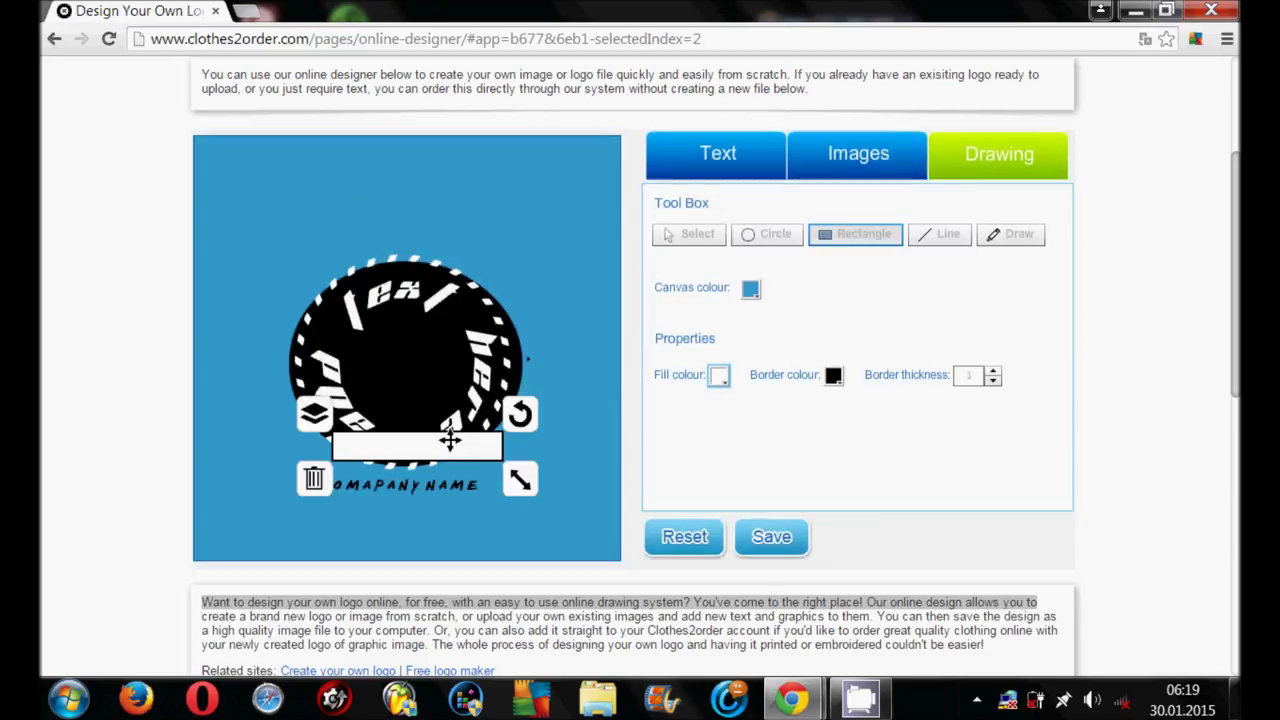
left_click_drag(434, 476, 433, 480)
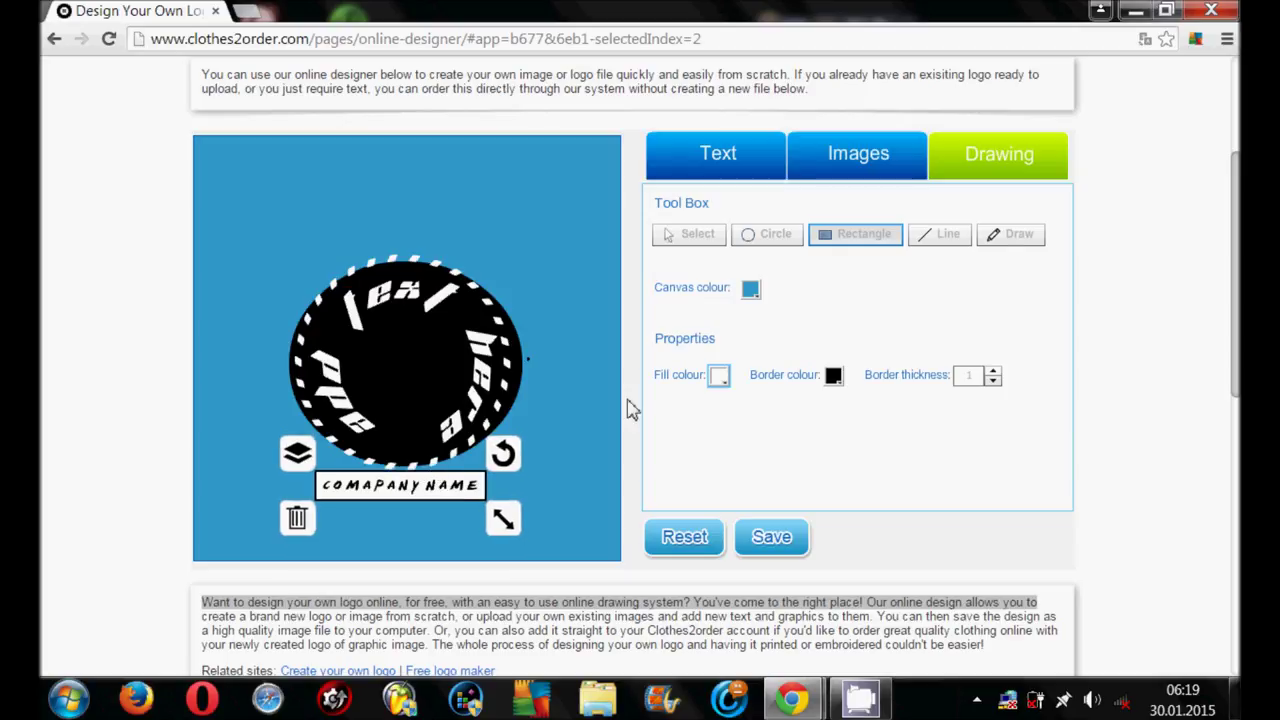
left_click(417, 515)
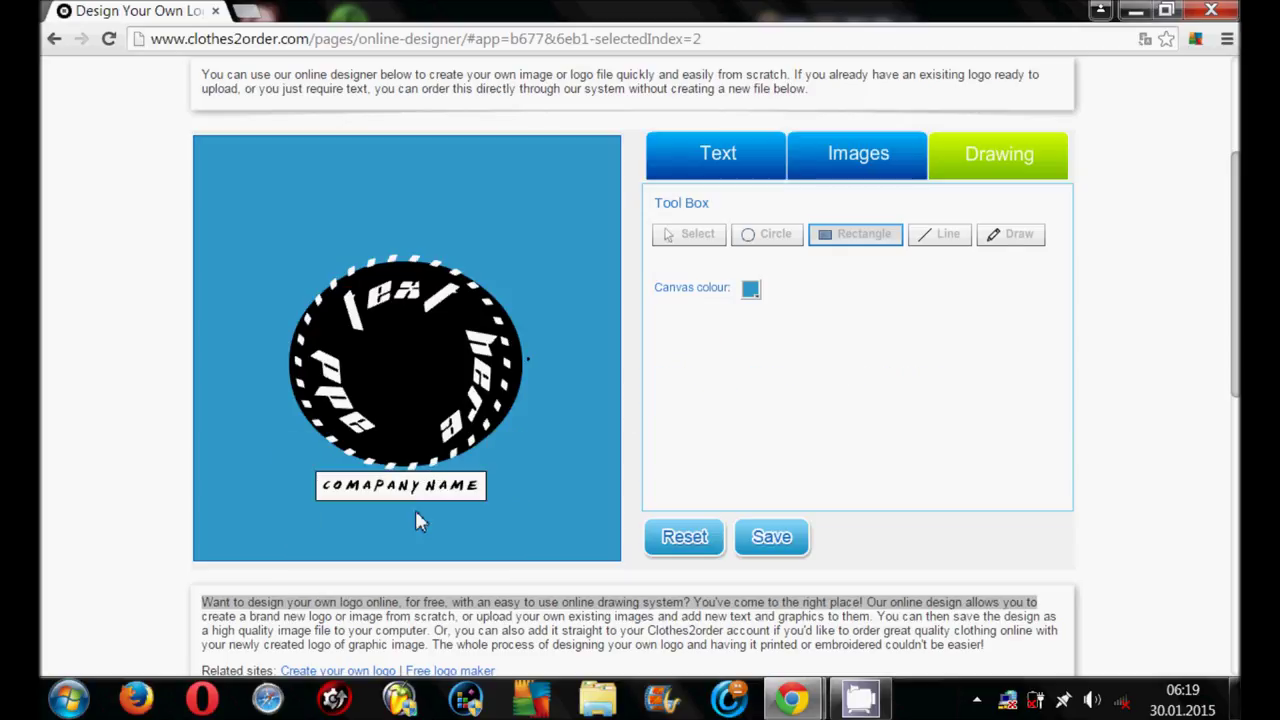
left_click_drag(433, 501, 430, 499)
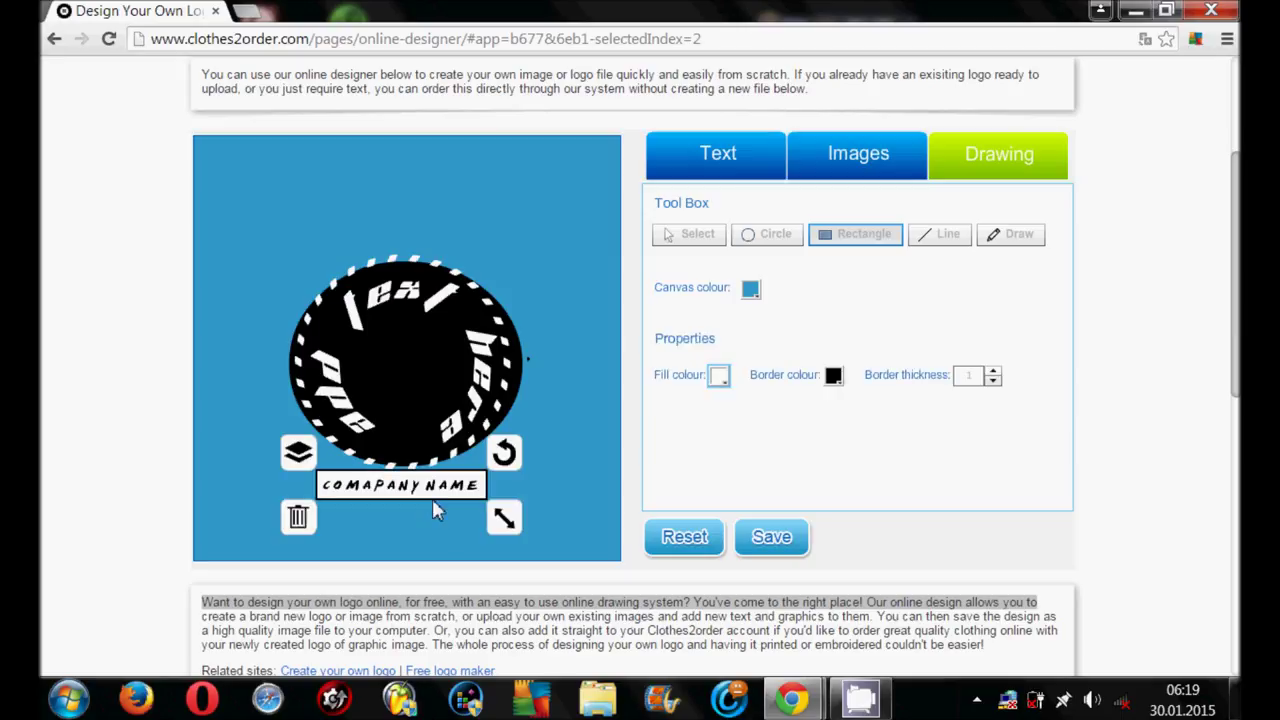
left_click(640, 438)
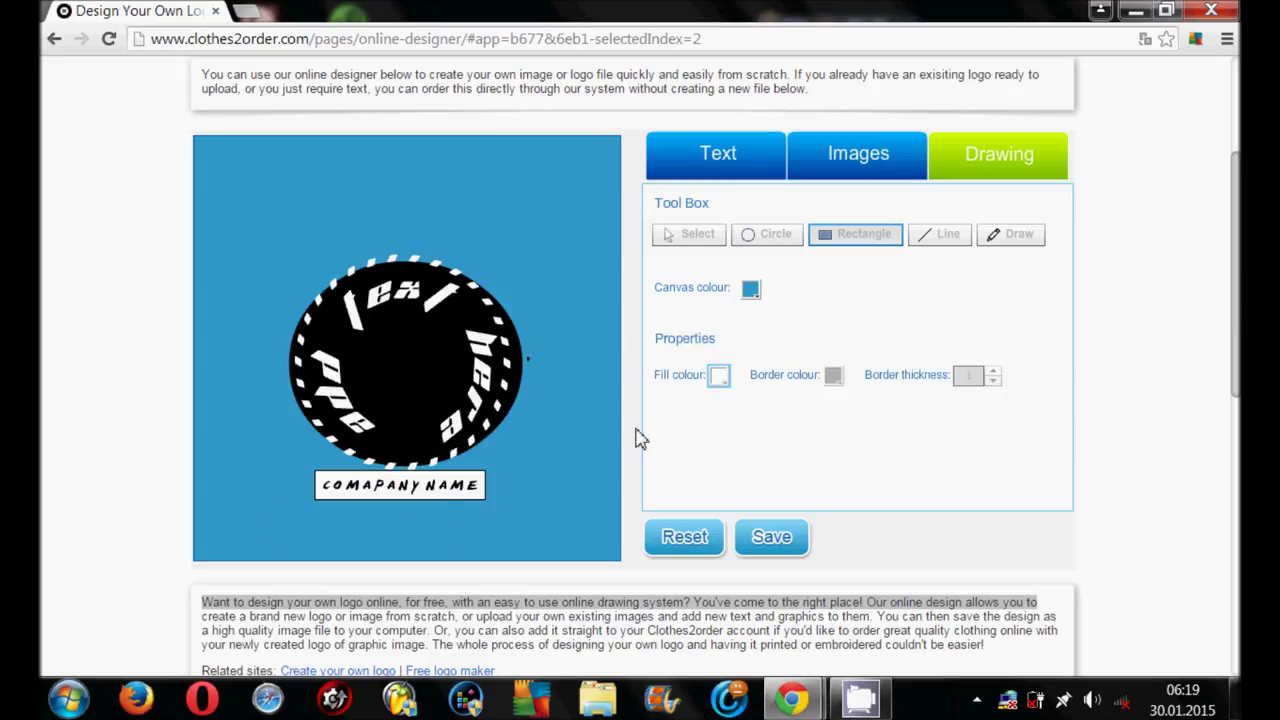
left_click(437, 500)
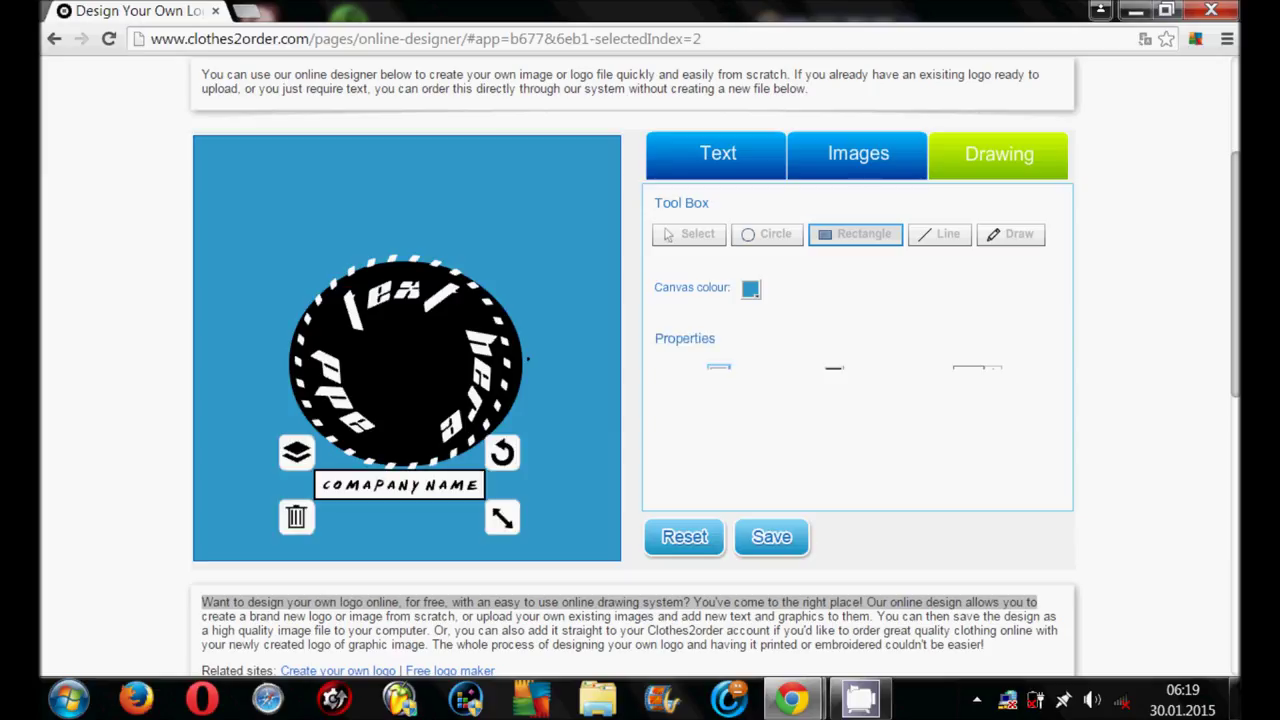
left_click(719, 376)
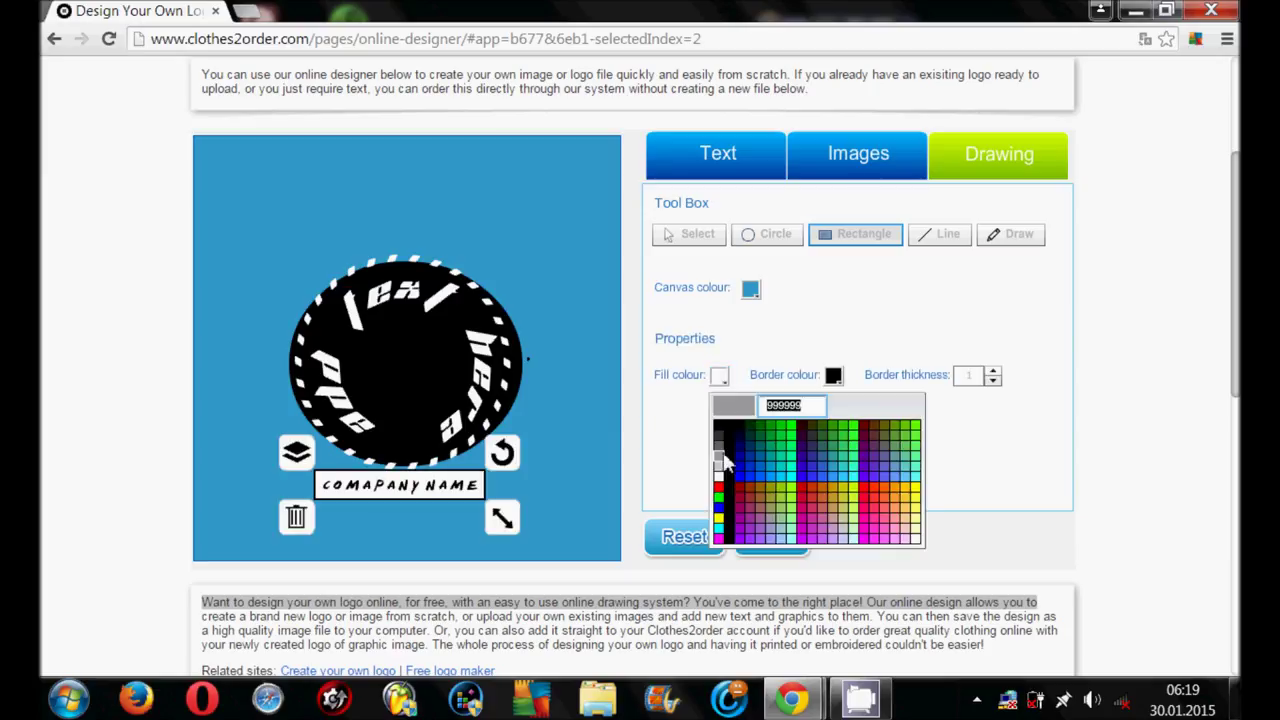
left_click(725, 458)
Set the caption's text colour to white
left_click(406, 489)
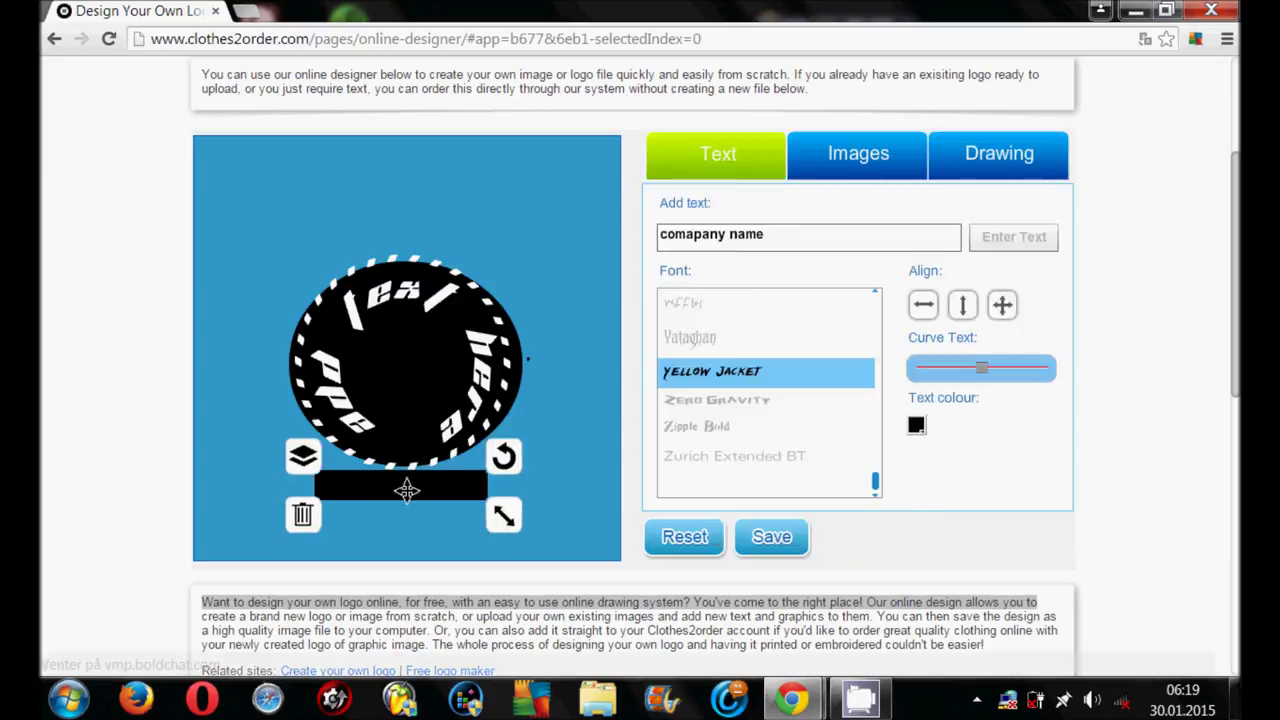
left_click(915, 427)
left_click(720, 344)
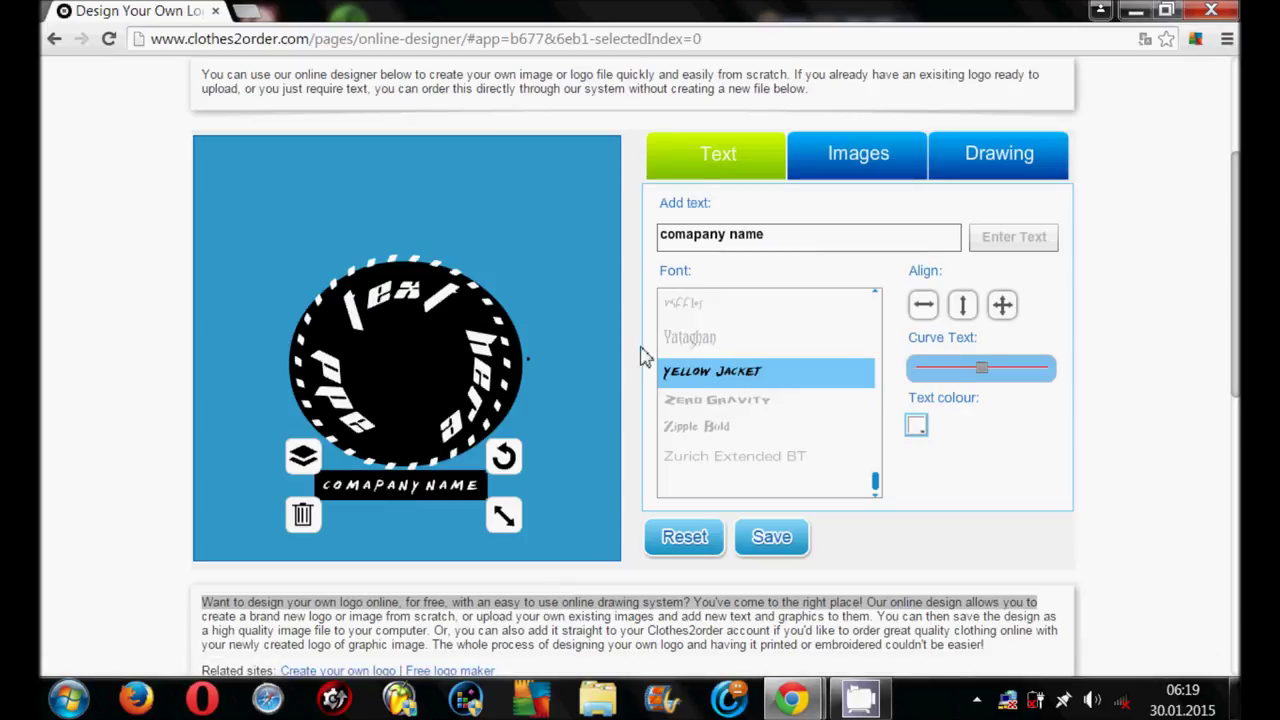
left_click(560, 557)
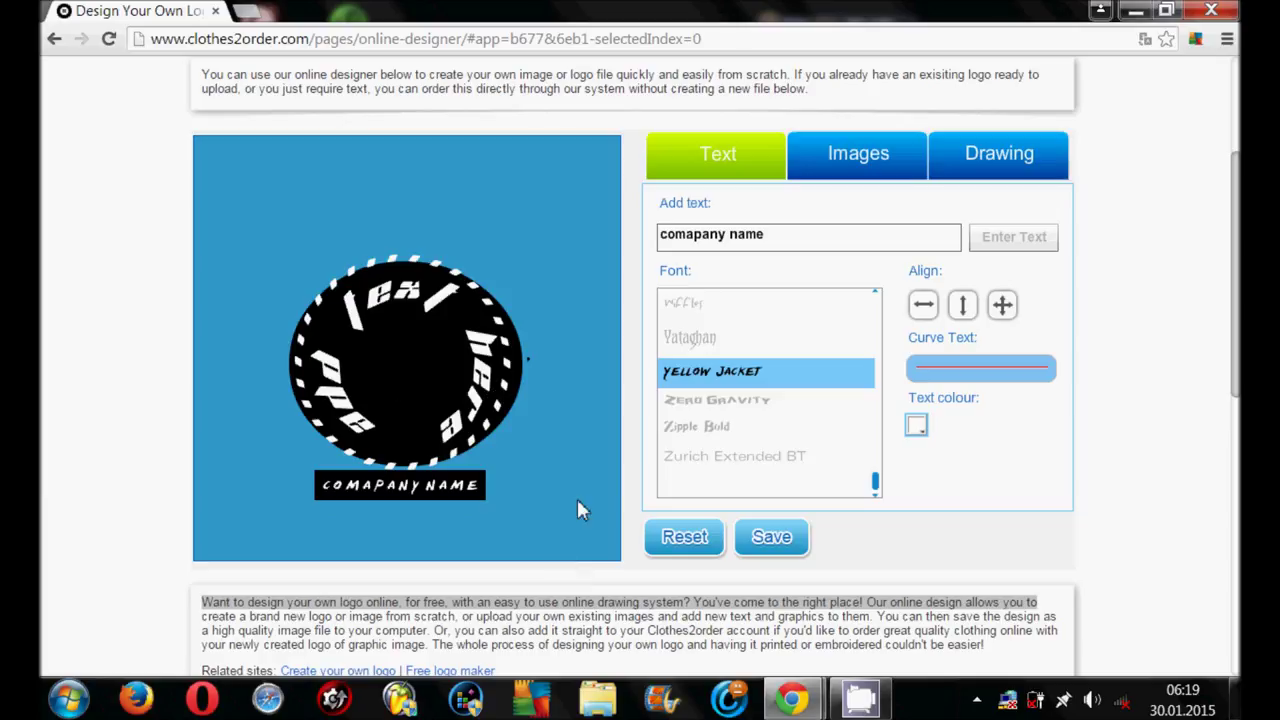
Try white and several teal shades as the canvas background colour
left_click(1000, 160)
left_click(751, 290)
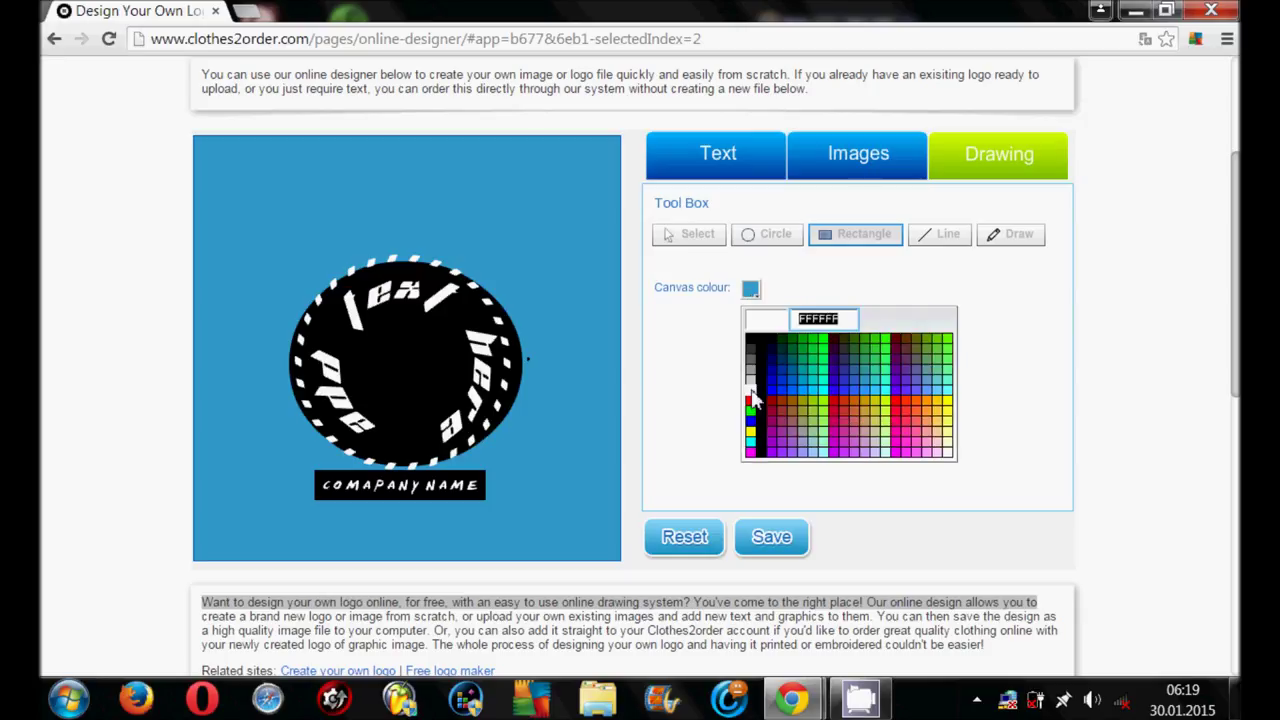
left_click(753, 398)
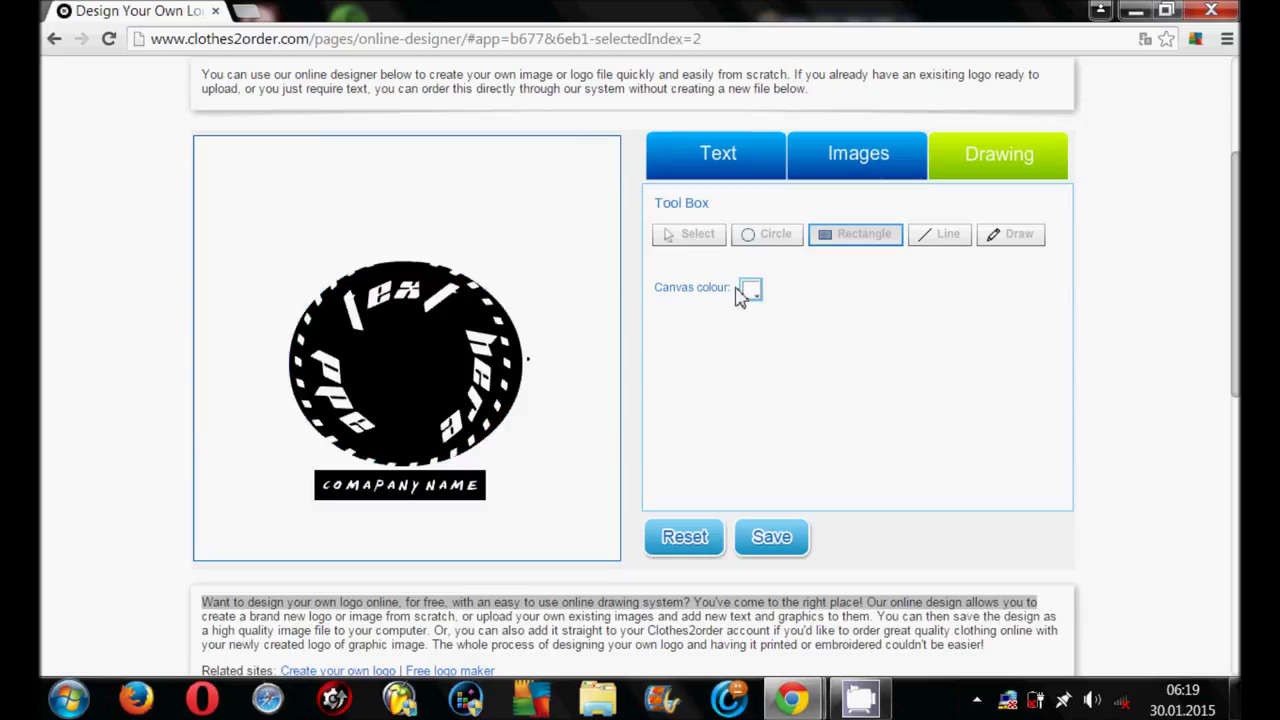
left_click(742, 291)
left_click(808, 386)
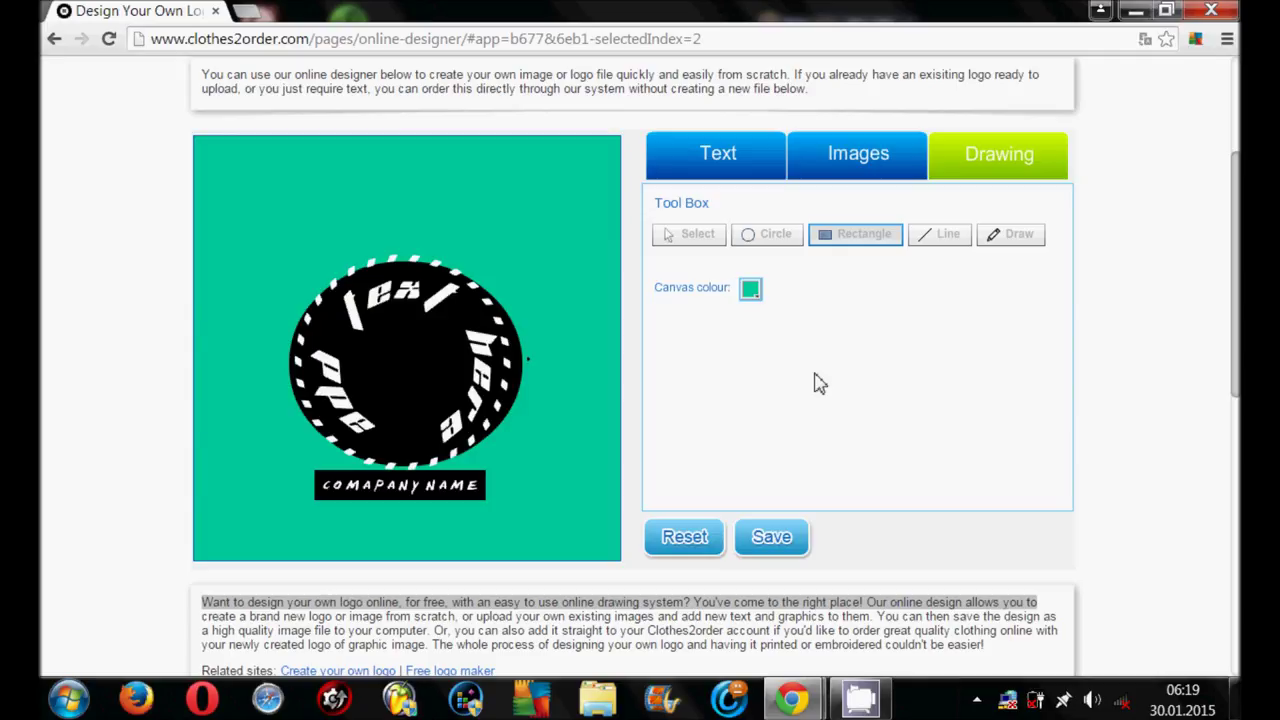
left_click(757, 295)
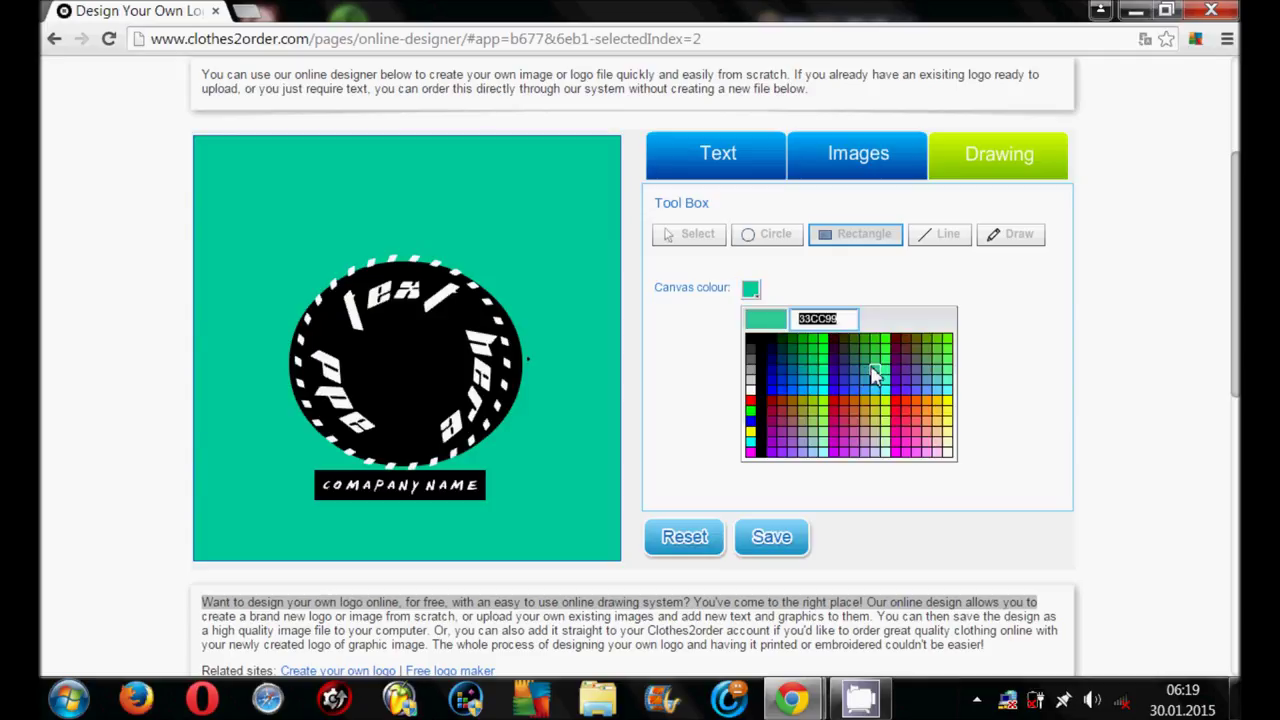
left_click(873, 375)
left_click(752, 290)
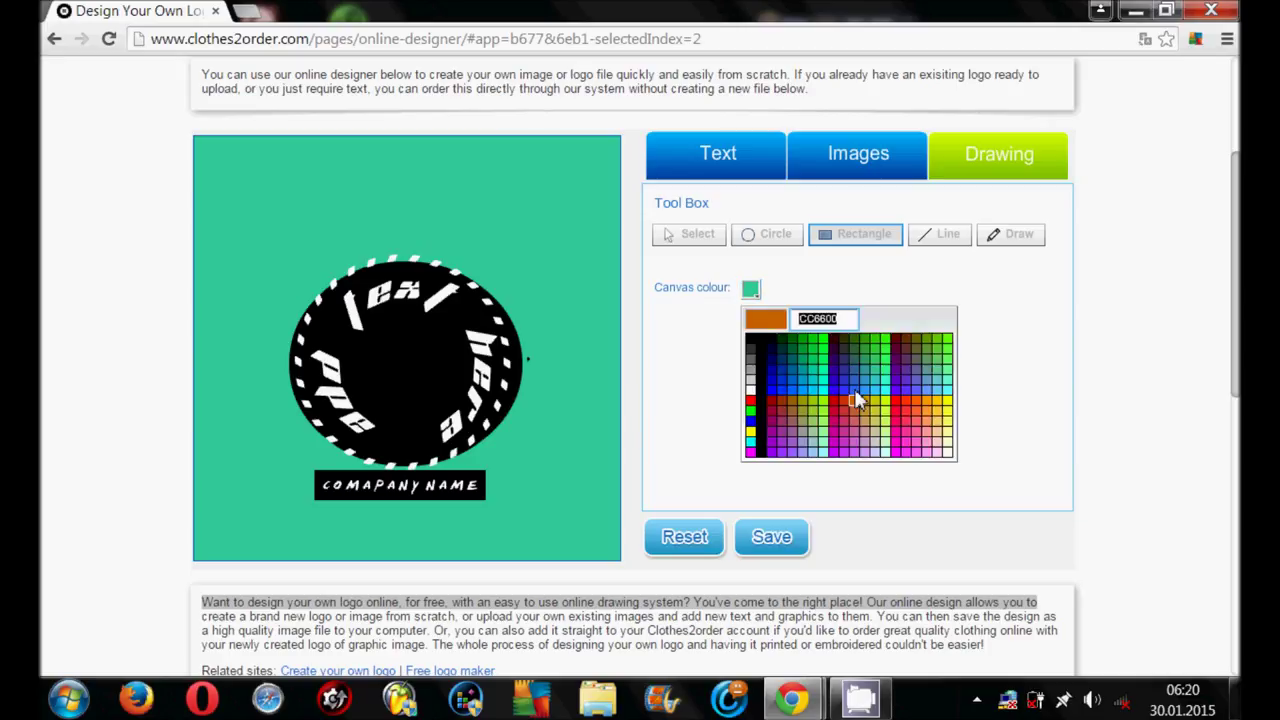
left_click(856, 399)
Try blue, green and mint, then settle the canvas on dark blue 000099
left_click(752, 291)
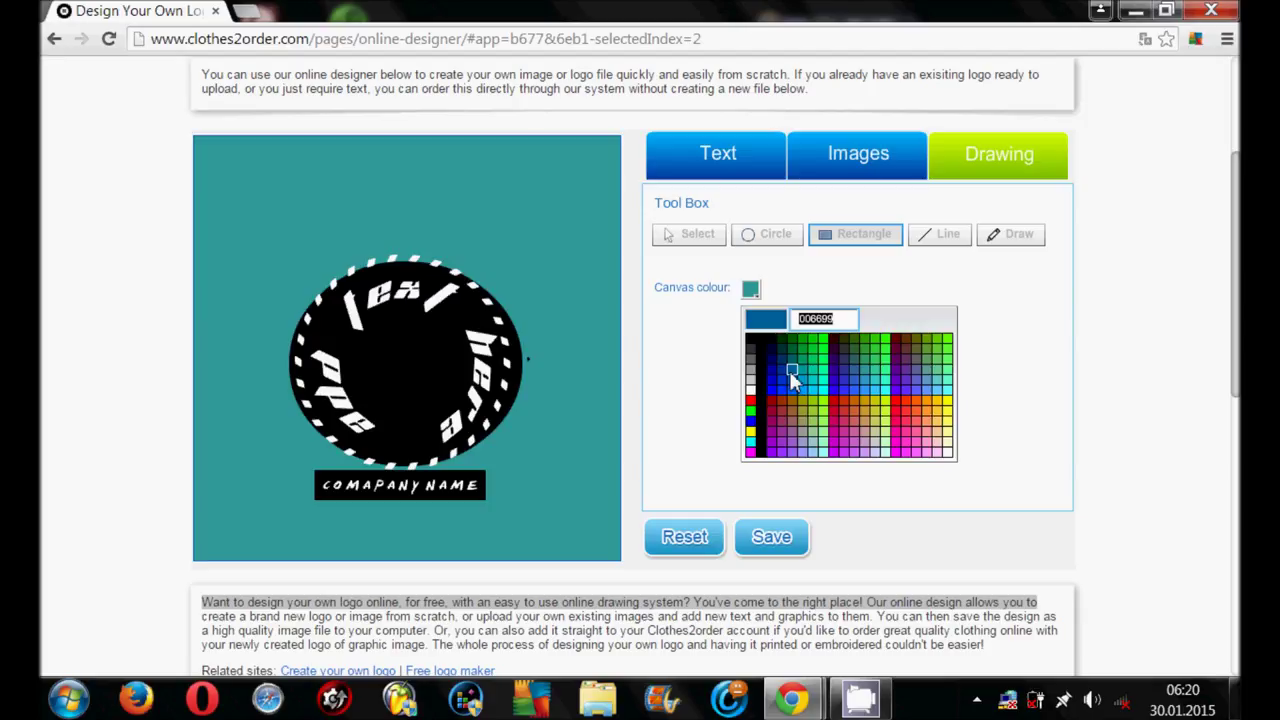
left_click(789, 368)
left_click(752, 292)
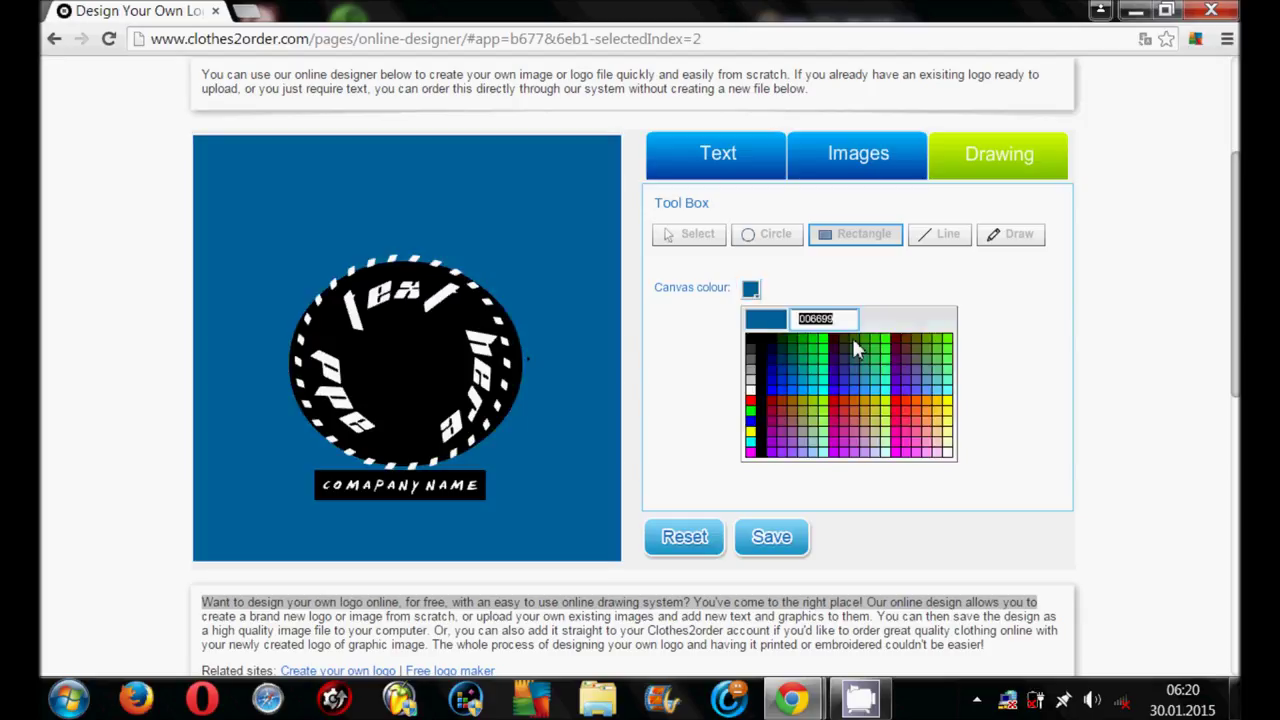
left_click(851, 338)
left_click(751, 289)
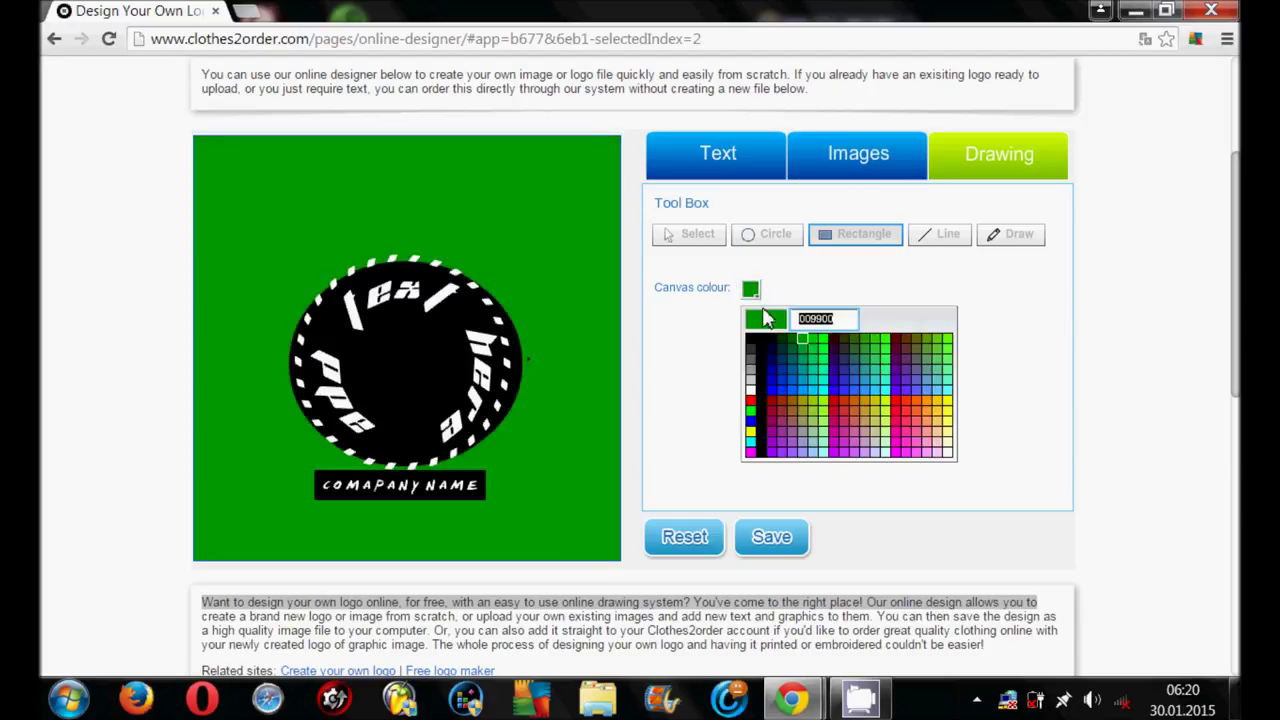
left_click(884, 372)
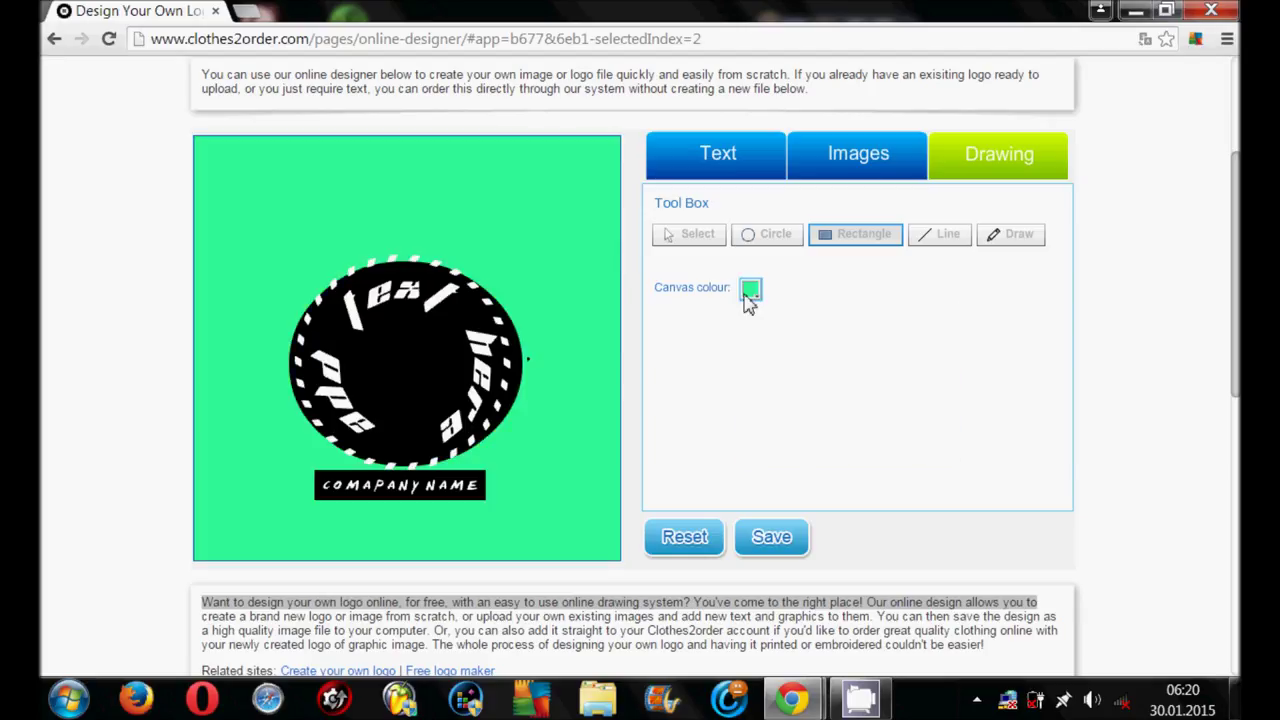
left_click(750, 290)
left_click(771, 372)
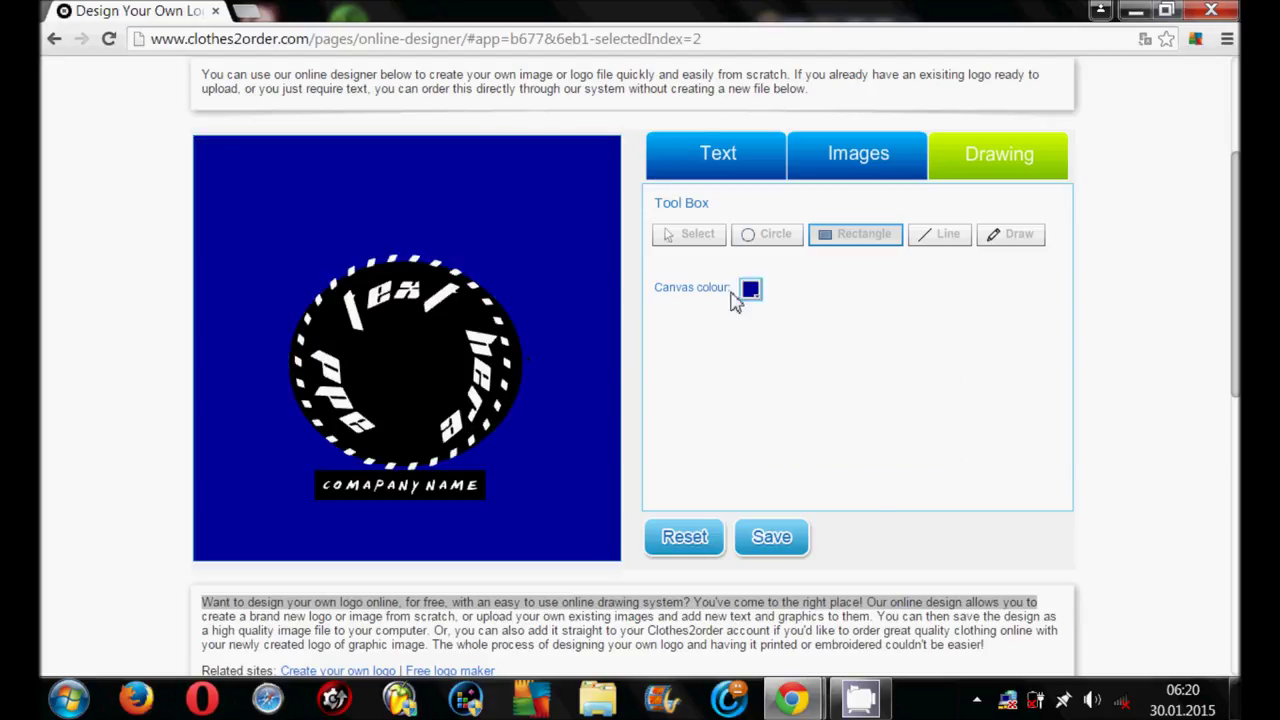
left_click(745, 164)
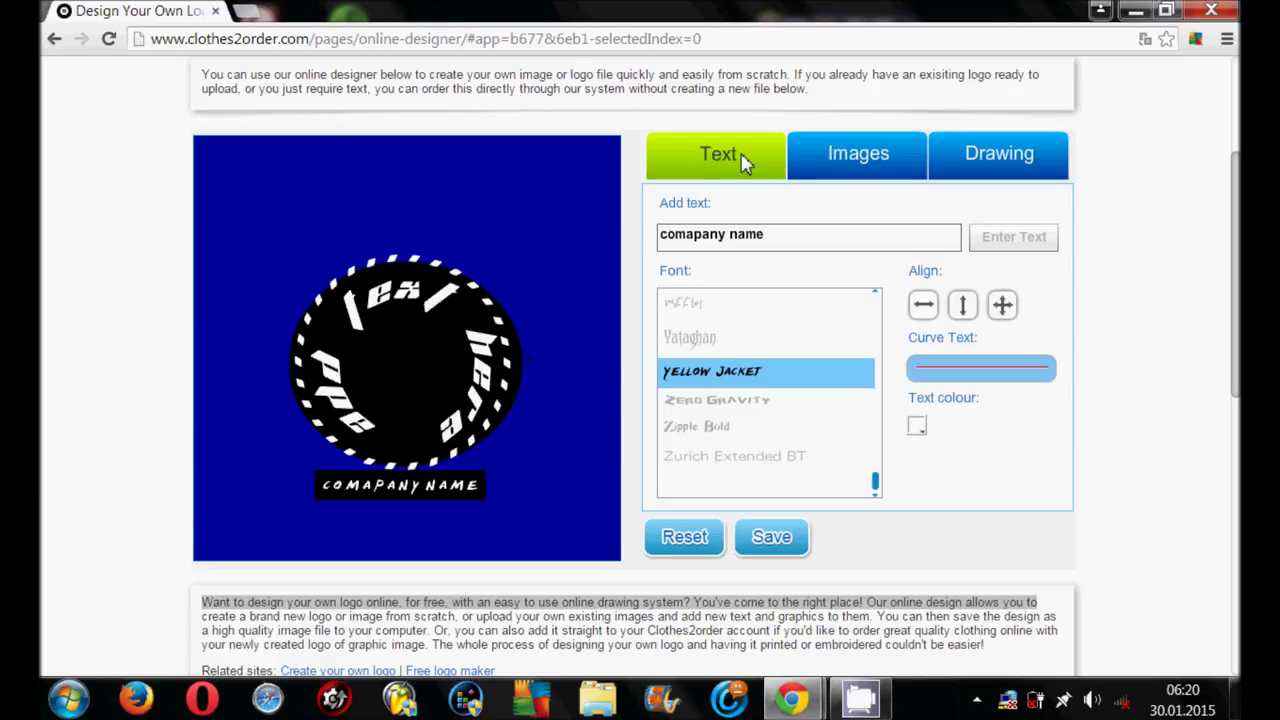
Replace the Add text wording with 'hope you enjoyed watching!'
left_click_drag(775, 236, 605, 236)
key("BackSpace")
type("ho")
key("BackSpace")
key("BackSpace")
type("hope ")
type("you ")
type("en")
type("jed")
key("BackSpace")
key("BackSpace")
type("o")
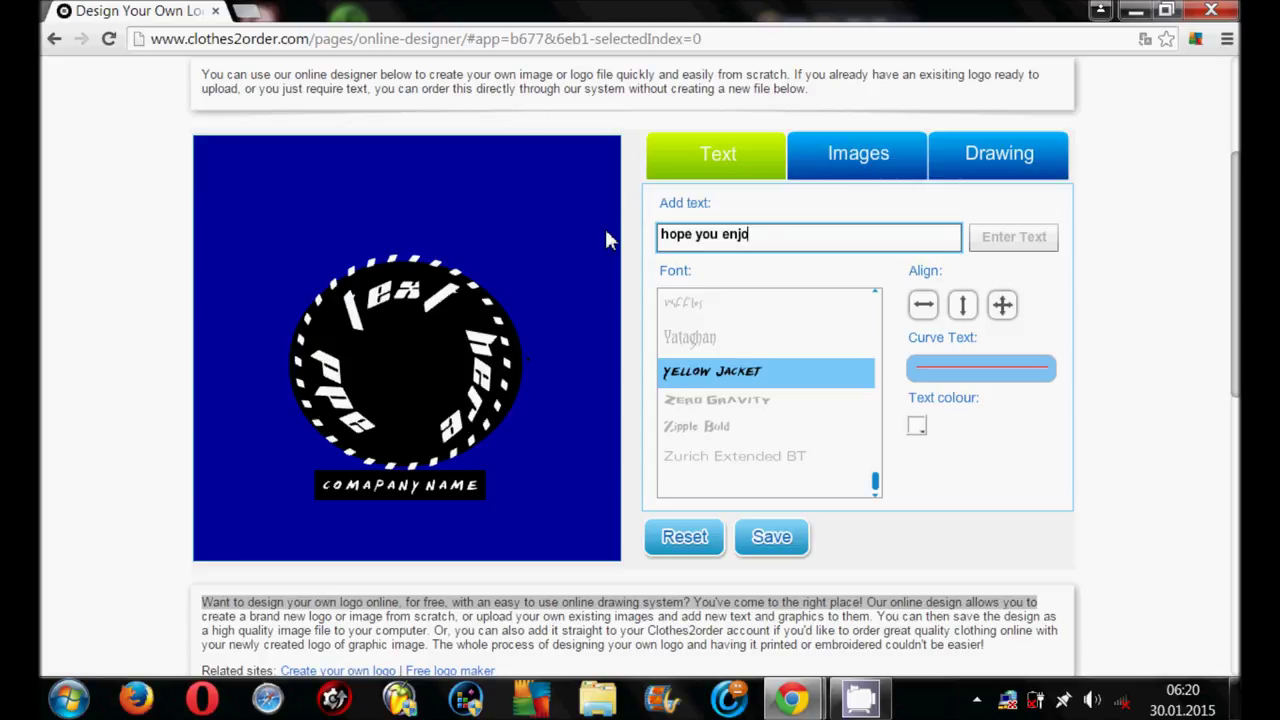
type("yed watching!")
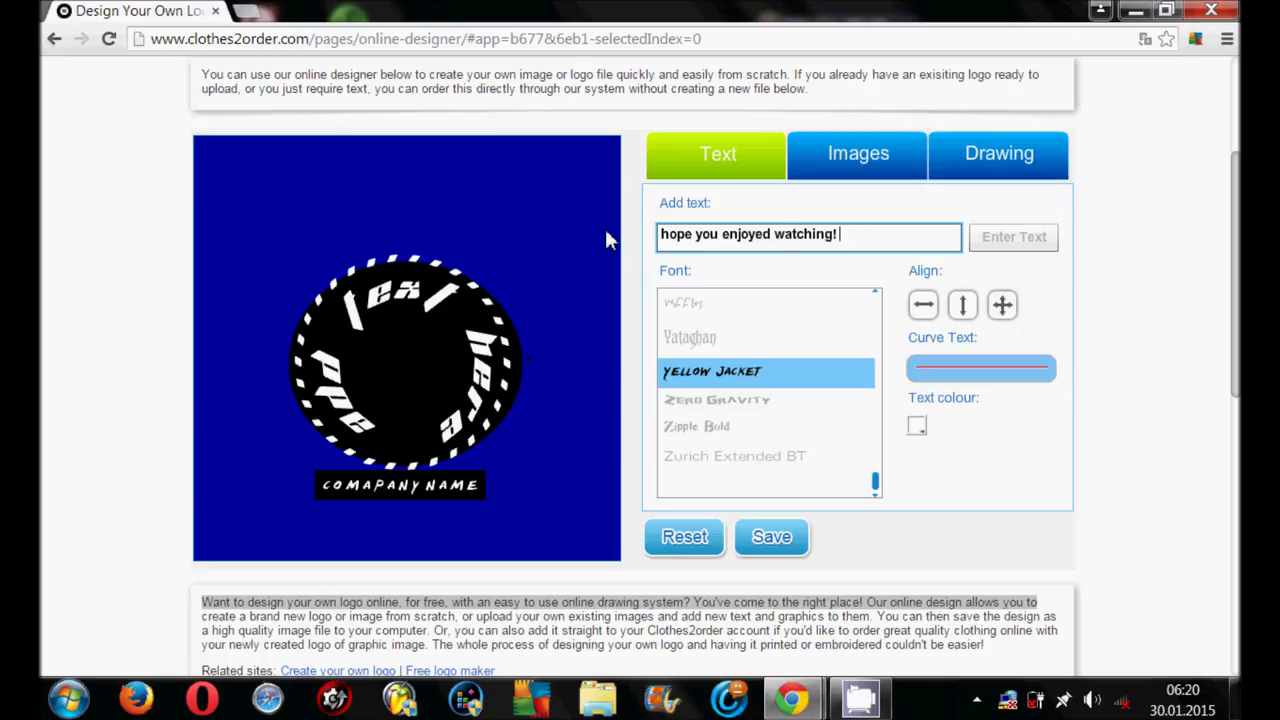
Replace the message with 'be sure to subscibe'
key("ctrl+a")
key("BackSpace")
type("be s")
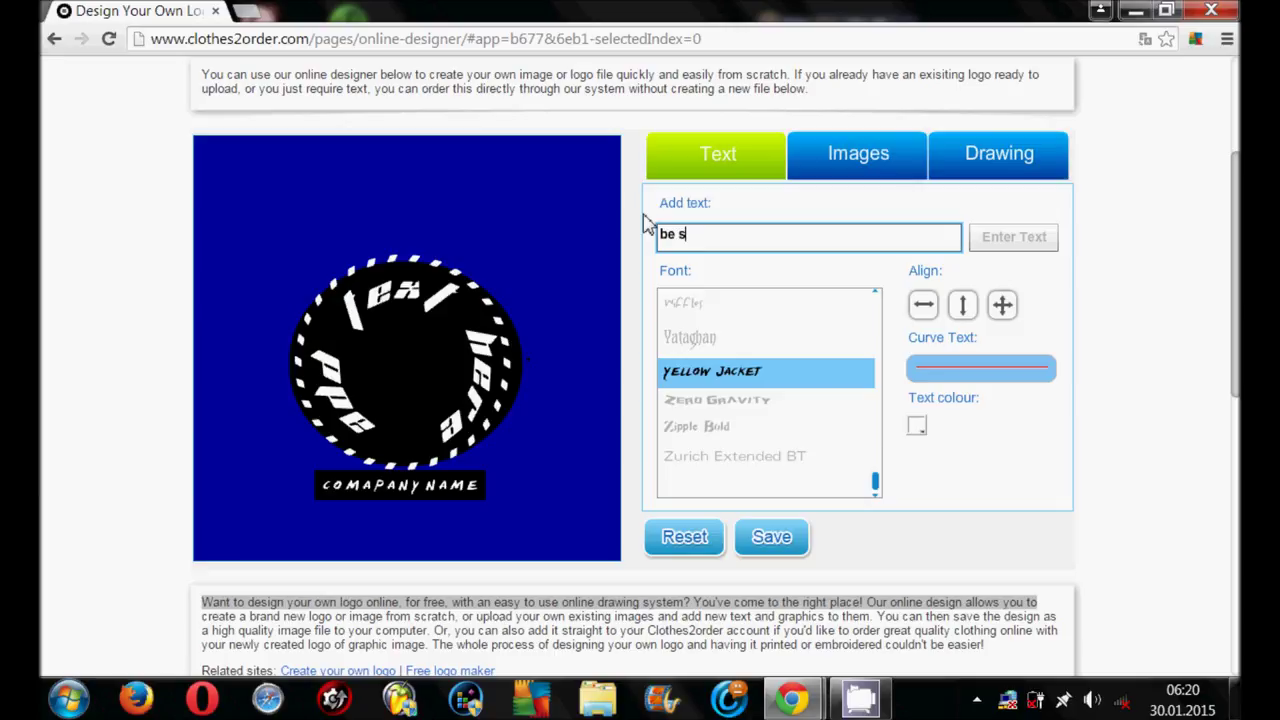
key("BackSpace")
type("sure to subscibe")
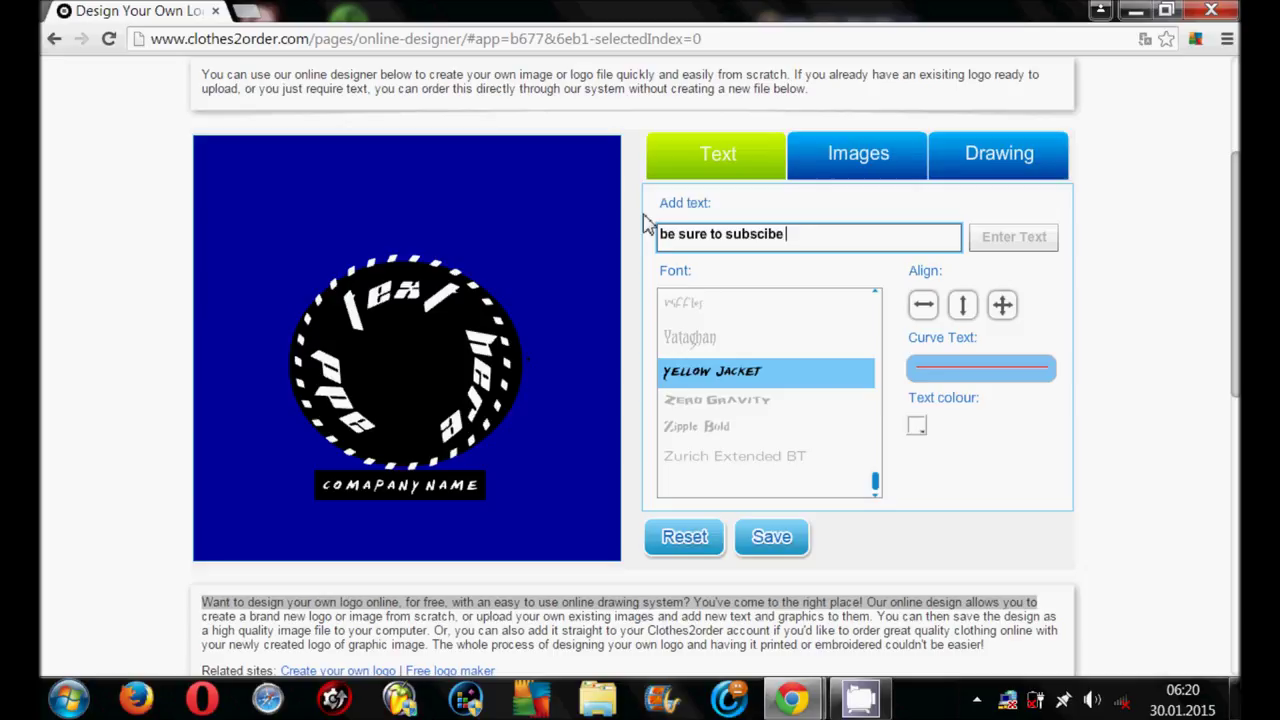
Replace the message with the unfinished 'if you want me to make more vi'
key("ctrl+a")
key("BackSpace")
type("if you want me to mek")
key("BackSpace")
key("BackSpace")
key("BackSpace")
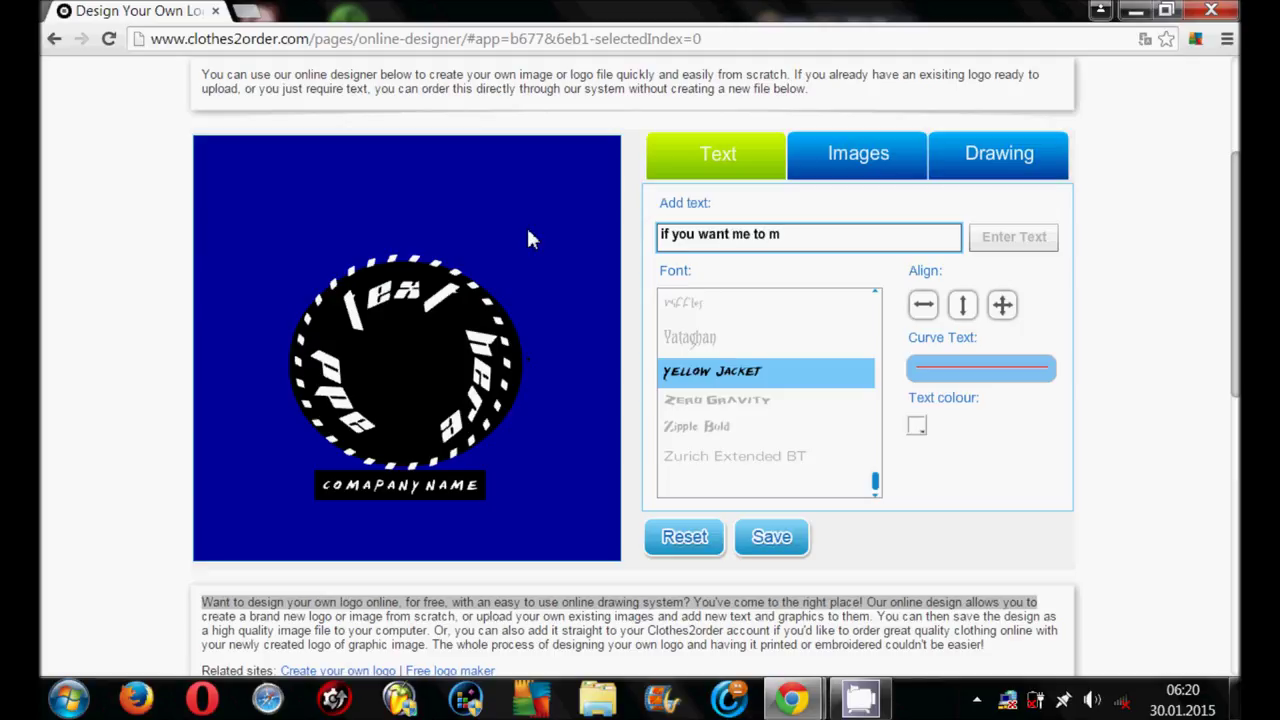
type("ake more vi")
Replace the message with 'videos like this! :)' followed by 'Bye! :D'
key("ctrl+a")
key("BackSpace")
type("videos like thi")
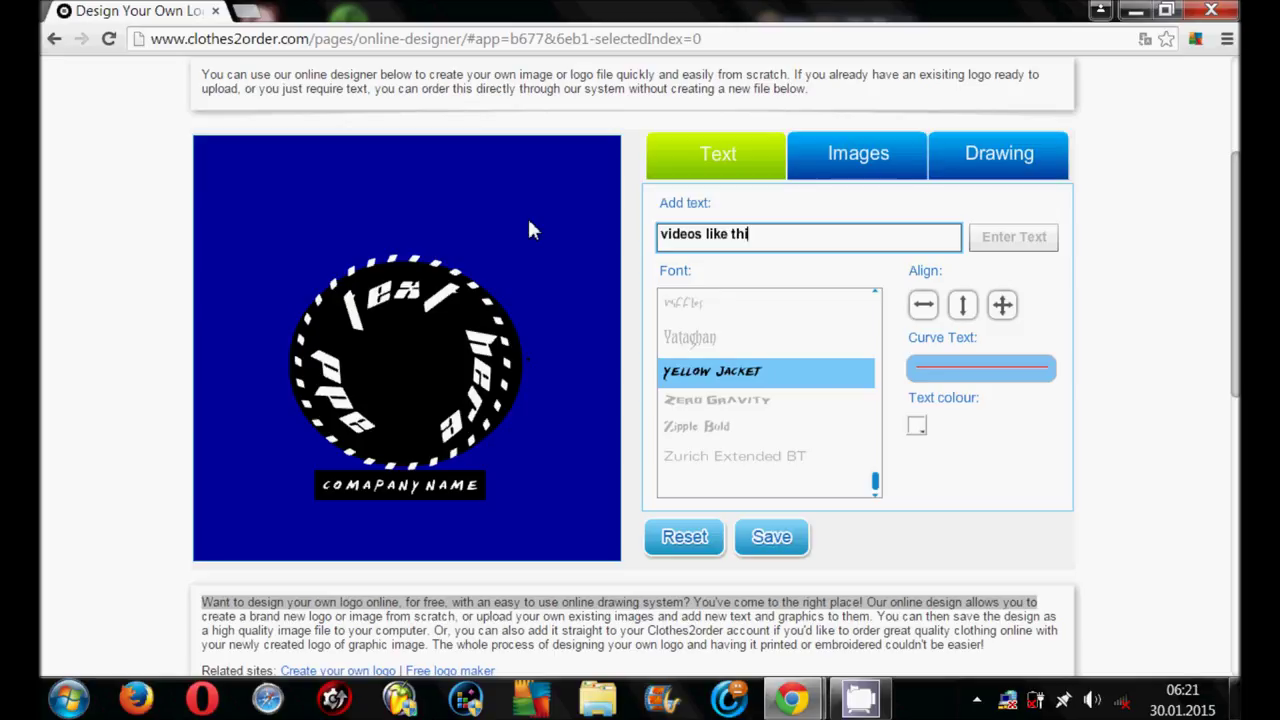
type("s! :)")
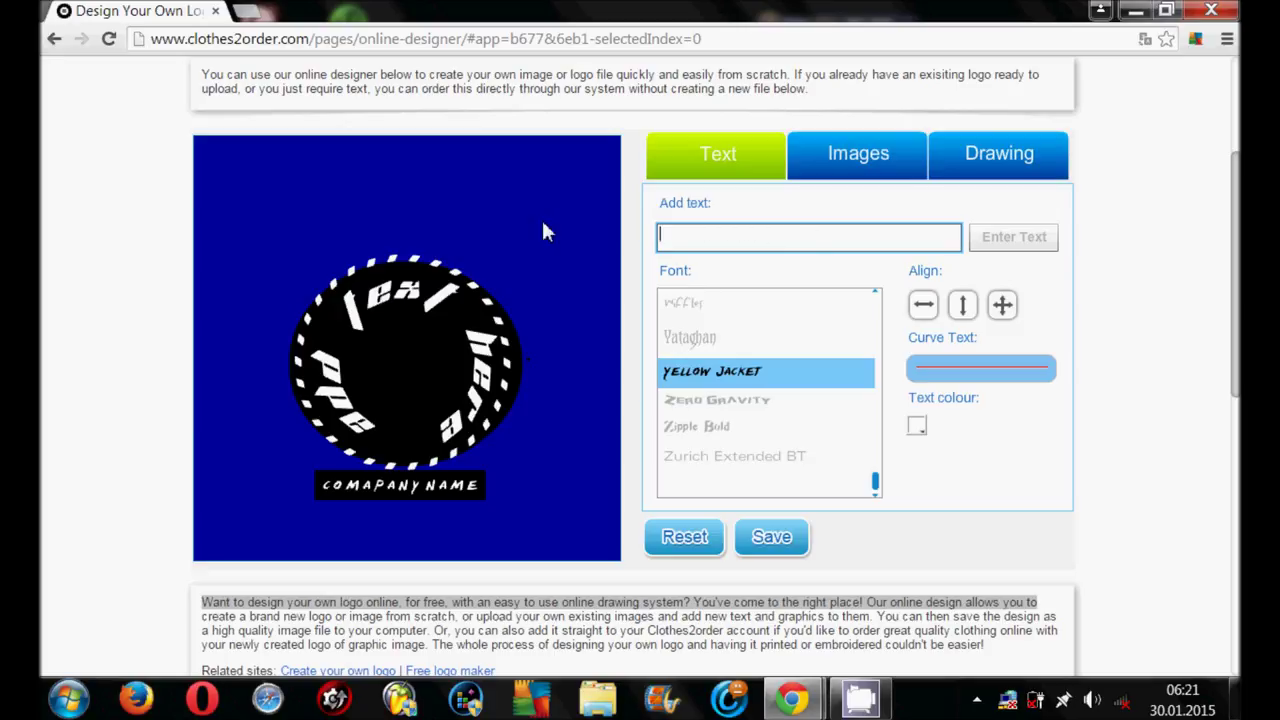
type("Byw")
key("BackSpace")
type("e!")
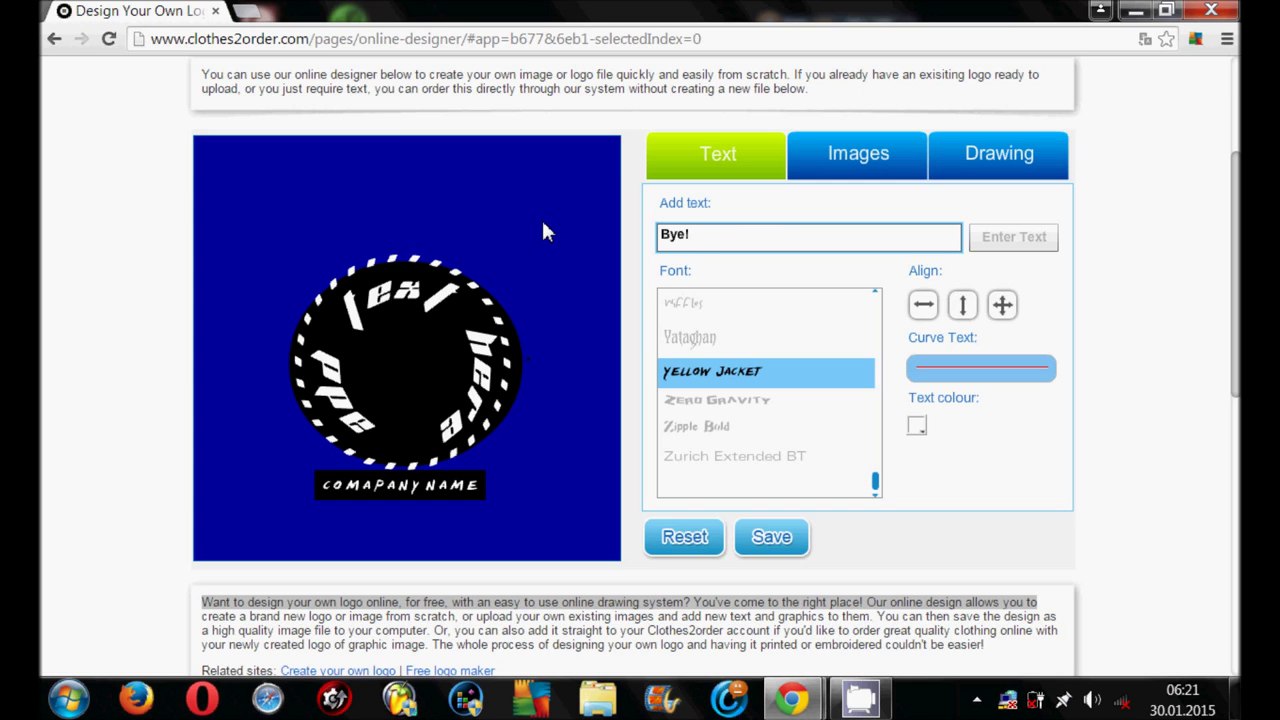